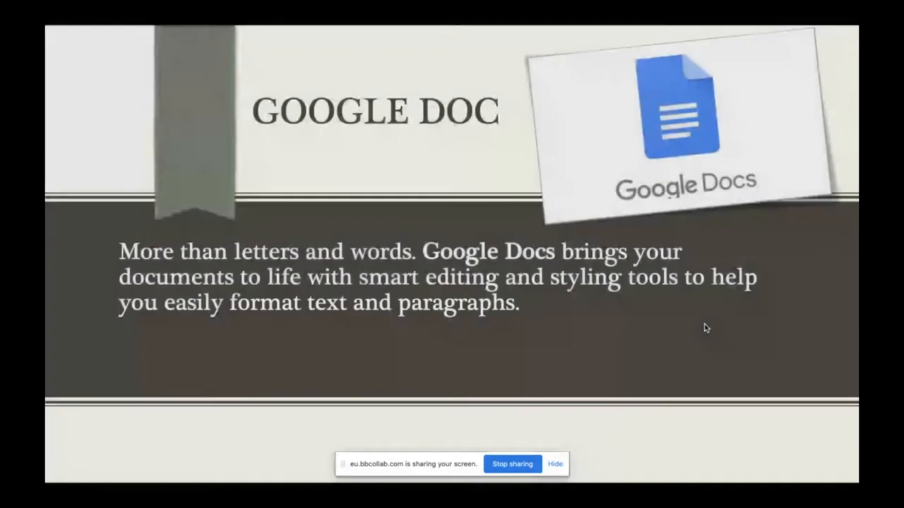
Advance past the GOOGLE DOC slide and end the slide show at slide 14
key("Right")
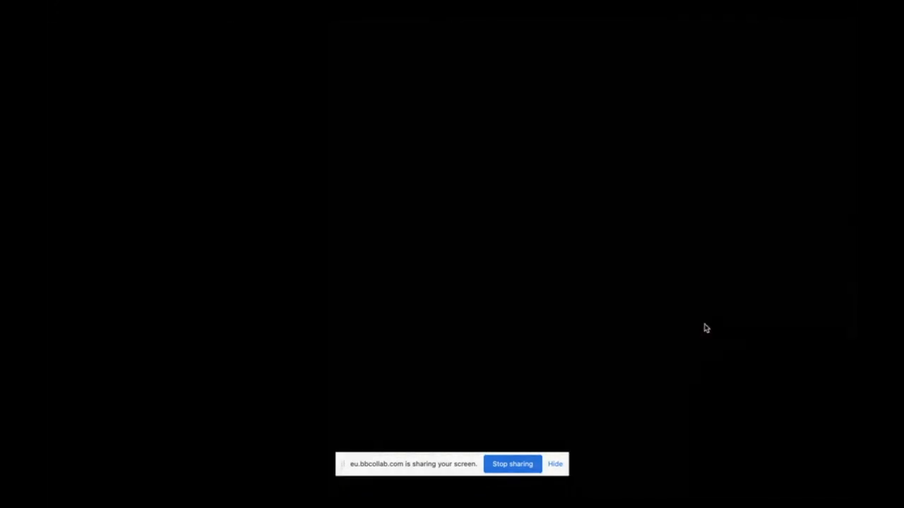
key("Escape")
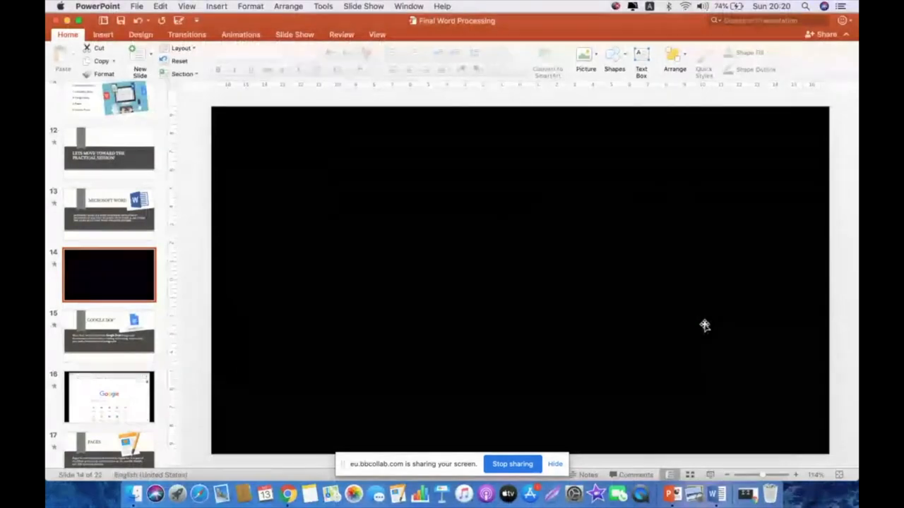
Select and start slide 14's video, then present from slide 14 full screen
mouse_move(521, 297)
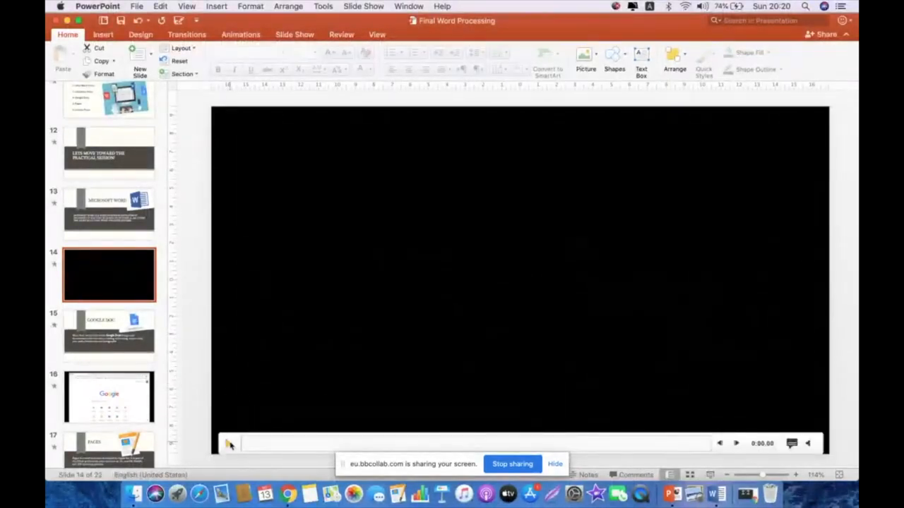
left_click(228, 443)
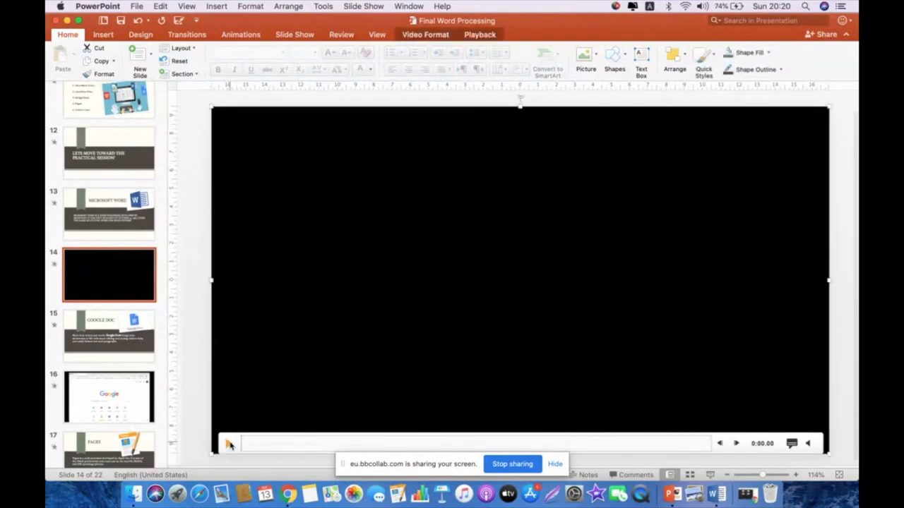
left_click(228, 444)
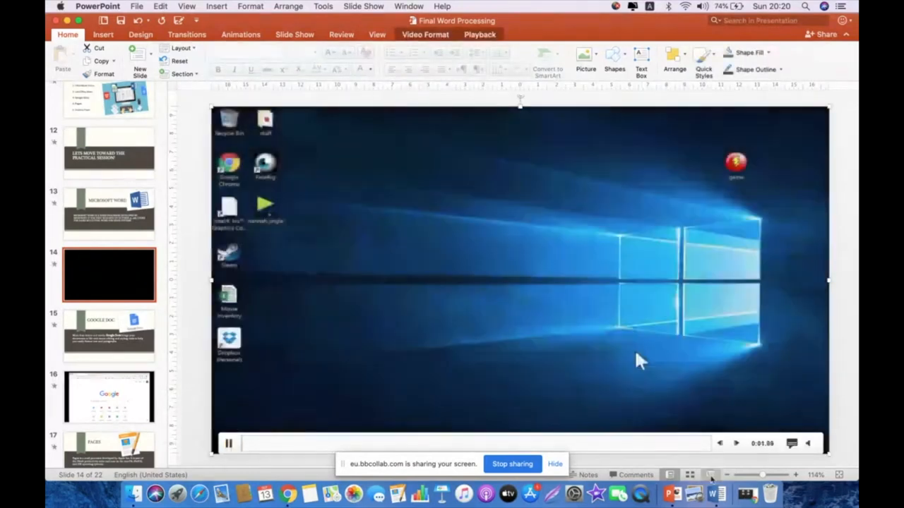
left_click(711, 476)
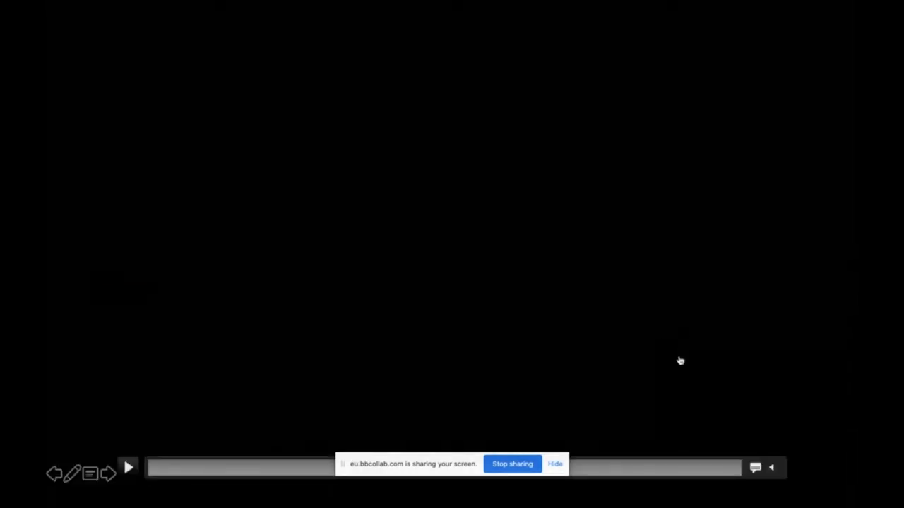
Play slide 14's embedded Windows desktop demo video, resuming it after it pauses
left_click(128, 469)
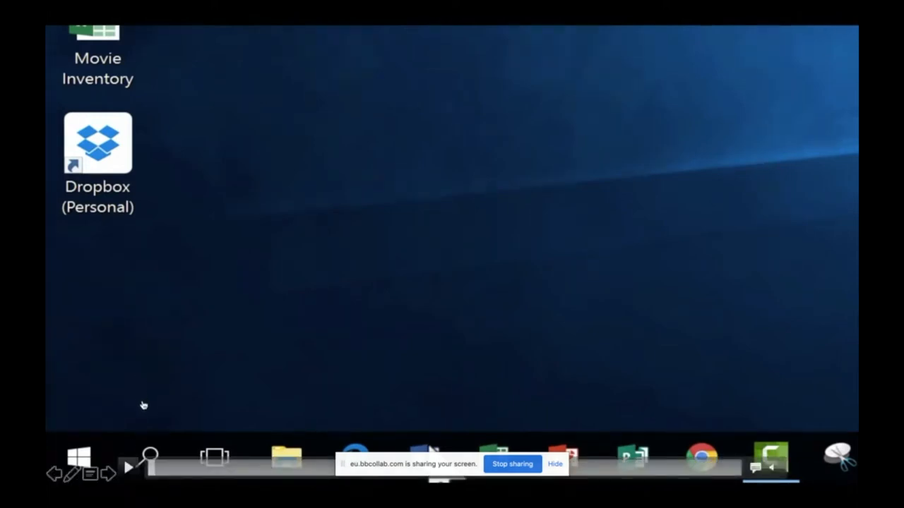
left_click(129, 468)
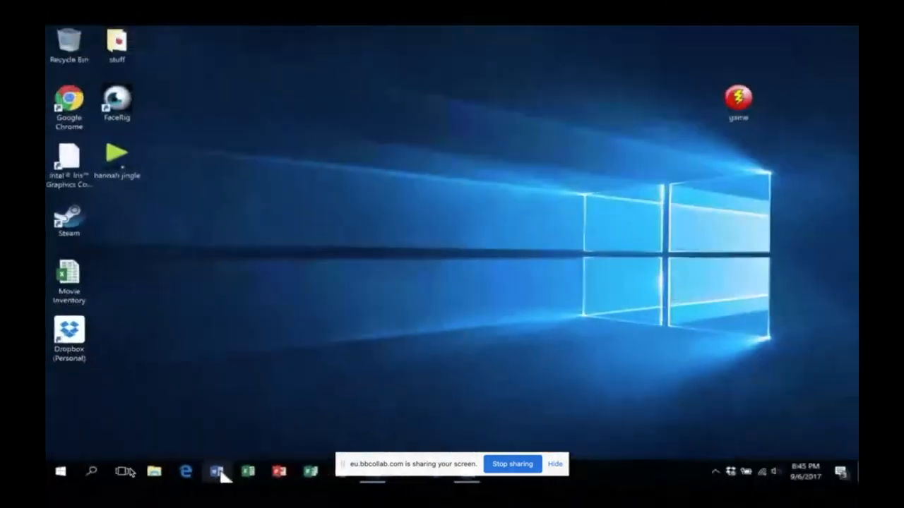
Launch Word, decline making it the default program, and create a blank document
left_click(216, 473)
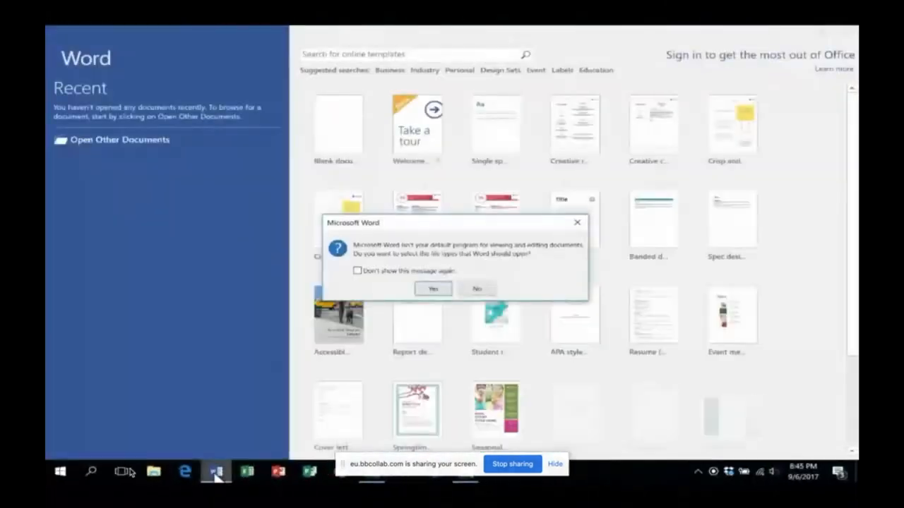
left_click(478, 288)
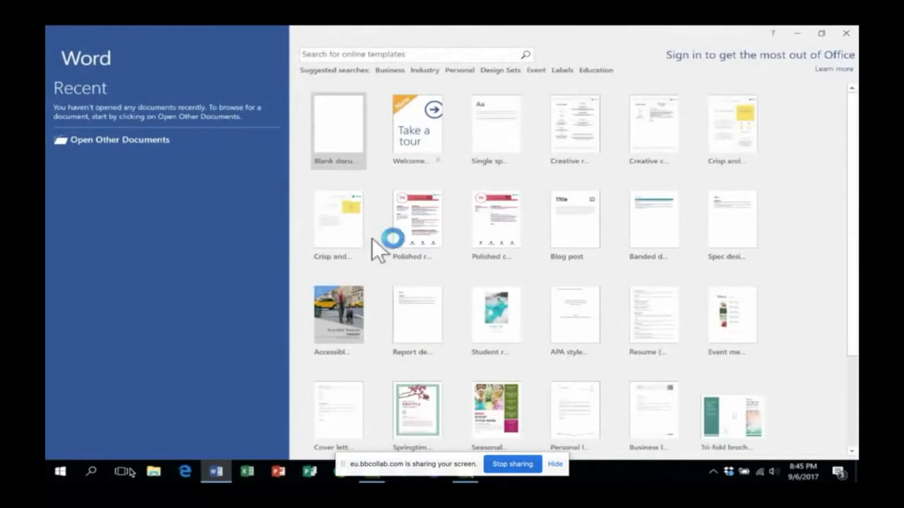
scroll(635, 144, "down", 3)
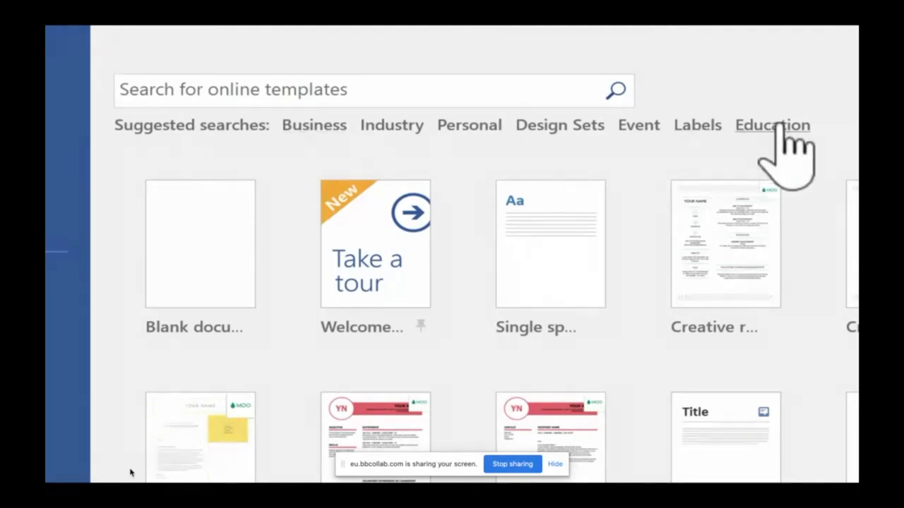
left_click(308, 92)
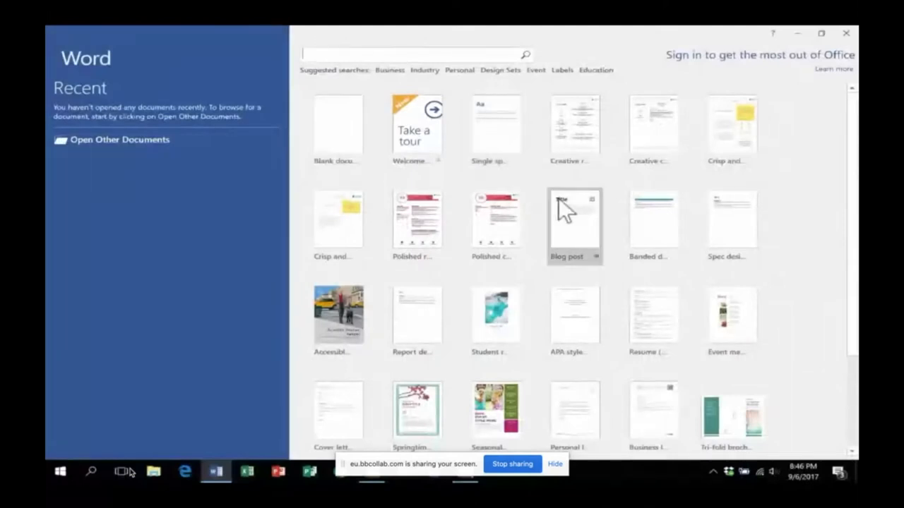
left_click(498, 420)
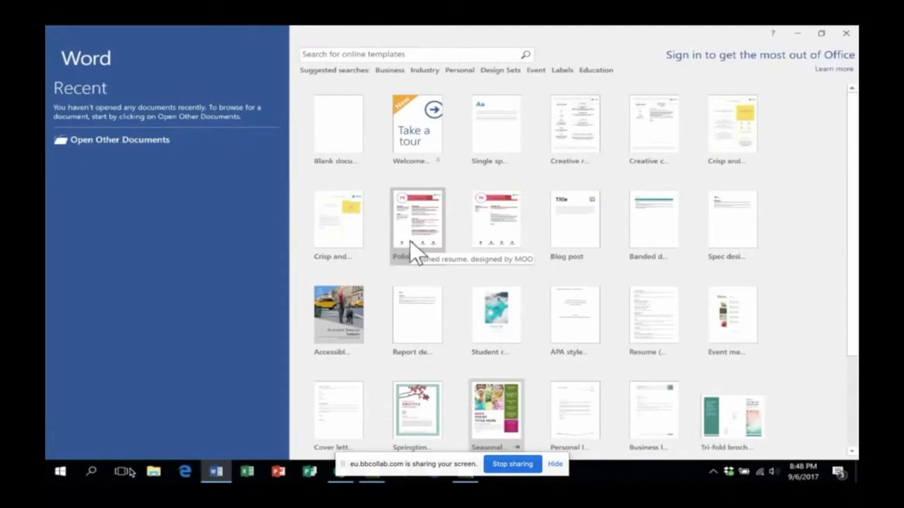
left_click(343, 135)
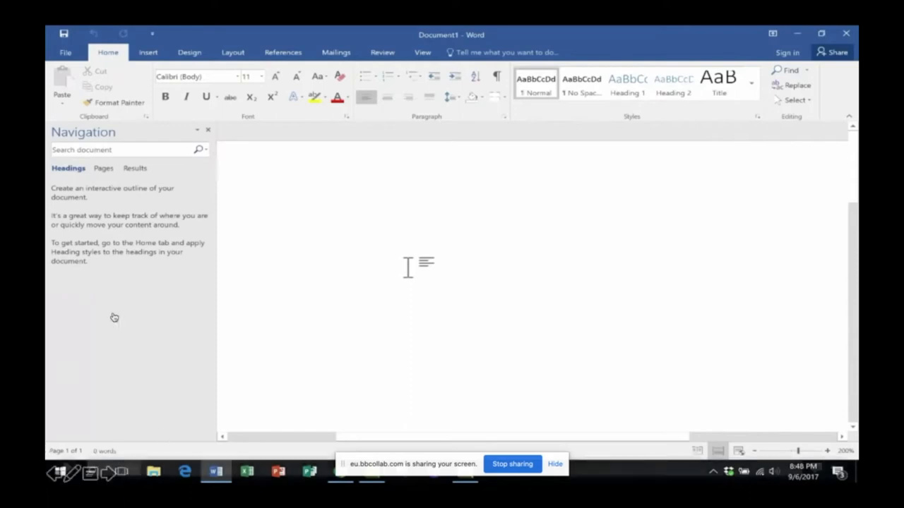
Close the Navigation pane so the empty page fills the Word window
left_click(128, 471)
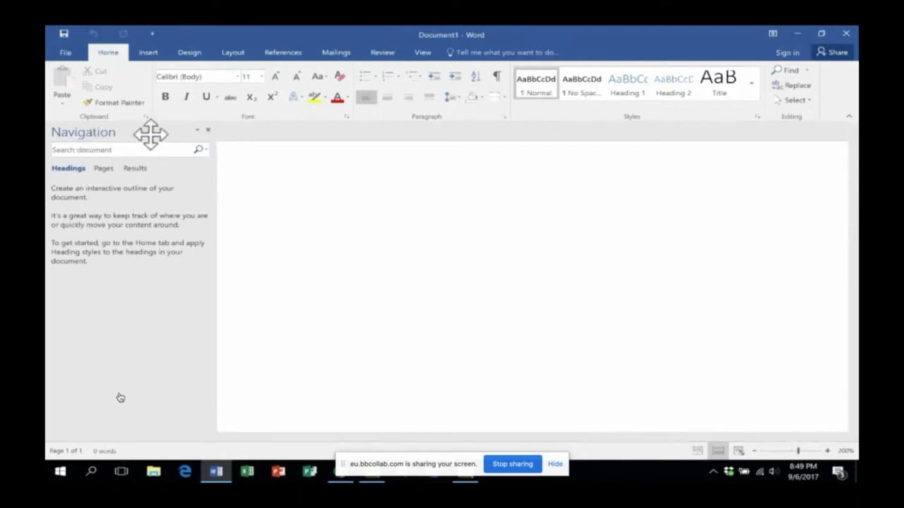
left_click(209, 129)
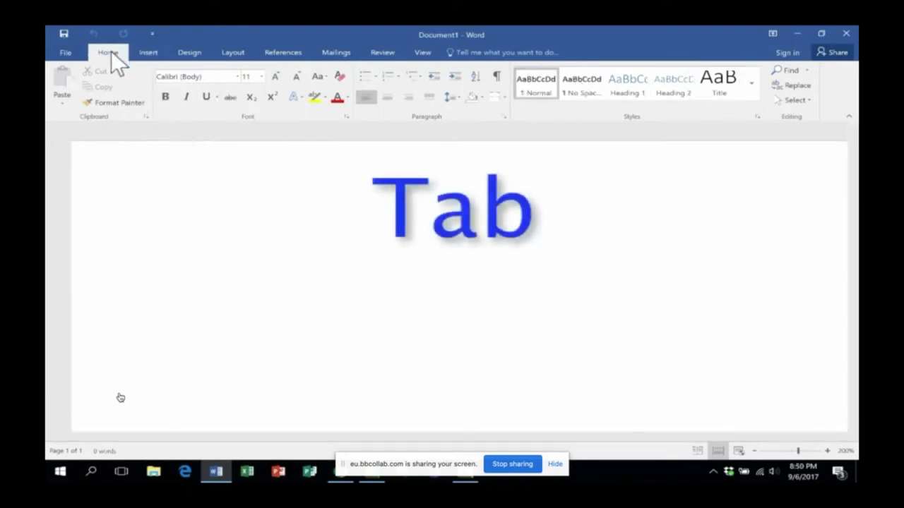
left_click(155, 52)
left_click(194, 52)
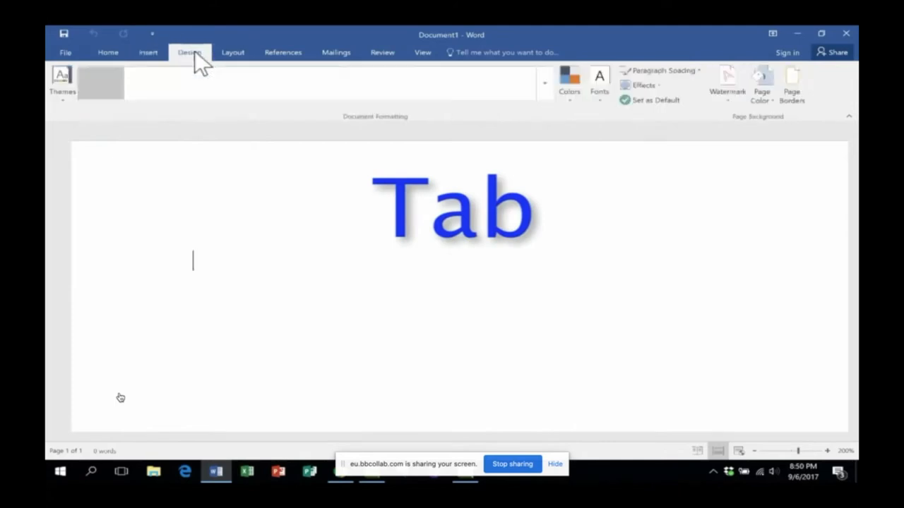
left_click(227, 53)
scroll(228, 54, "up", 2)
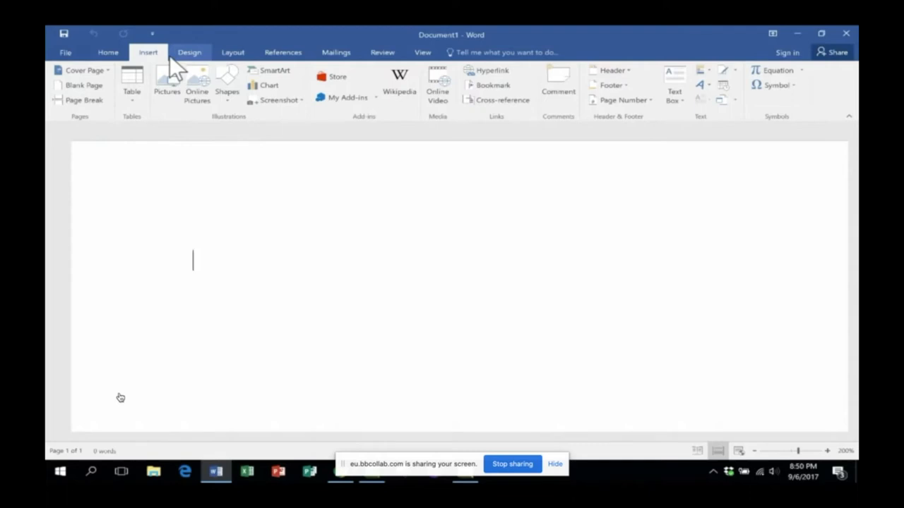
left_click(108, 52)
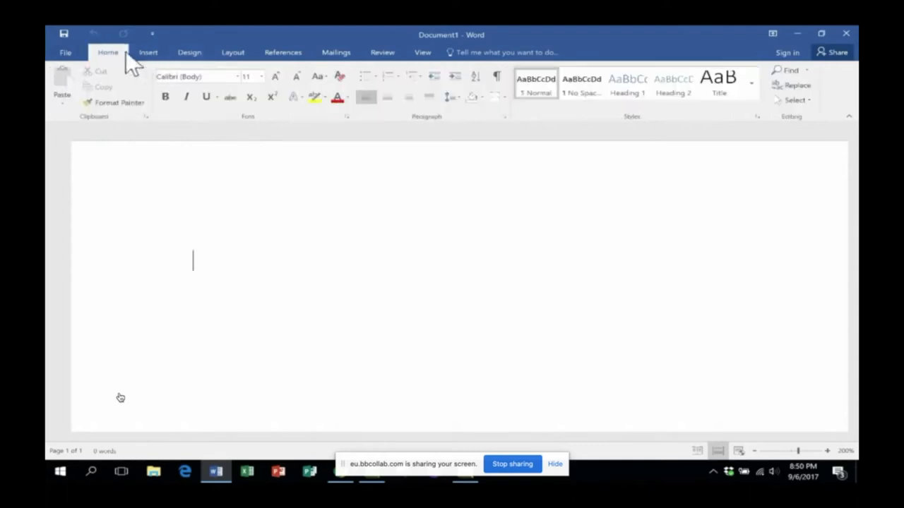
left_click(189, 53)
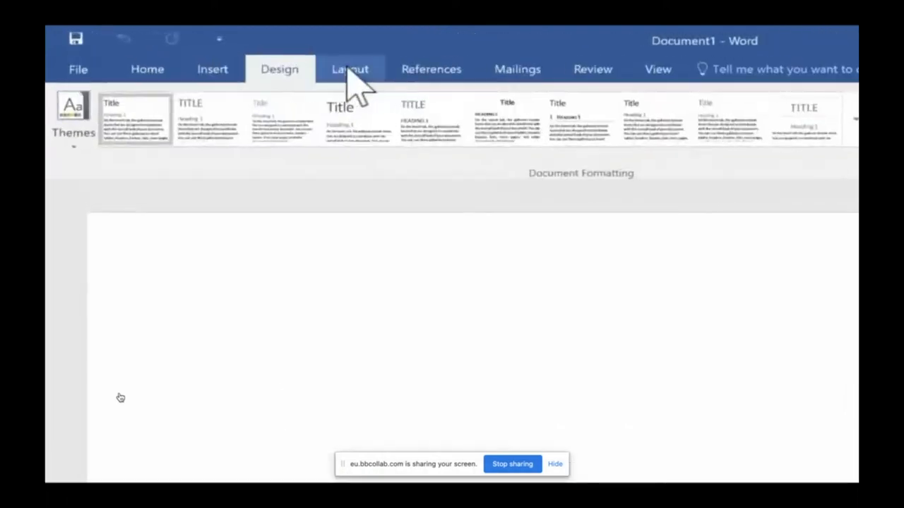
left_click(347, 70)
left_click(445, 71)
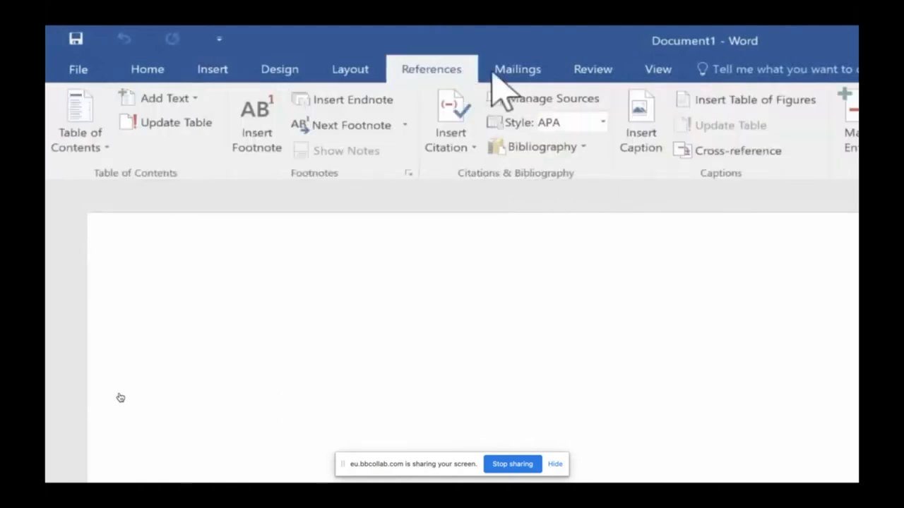
left_click(523, 70)
left_click(478, 61)
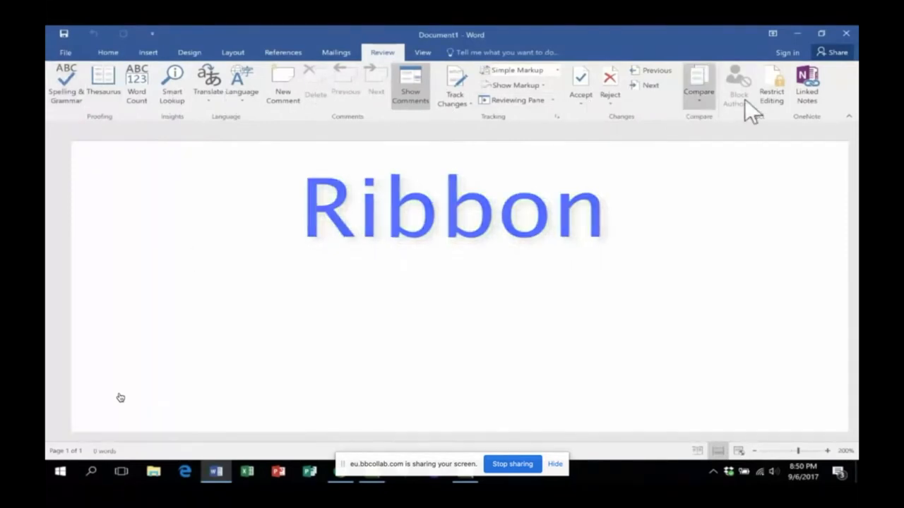
left_click(229, 52)
left_click(184, 53)
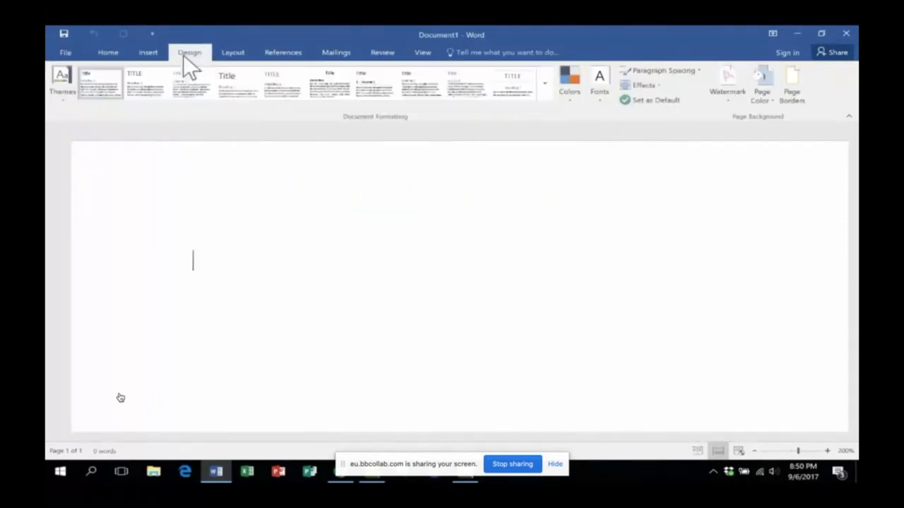
left_click(149, 53)
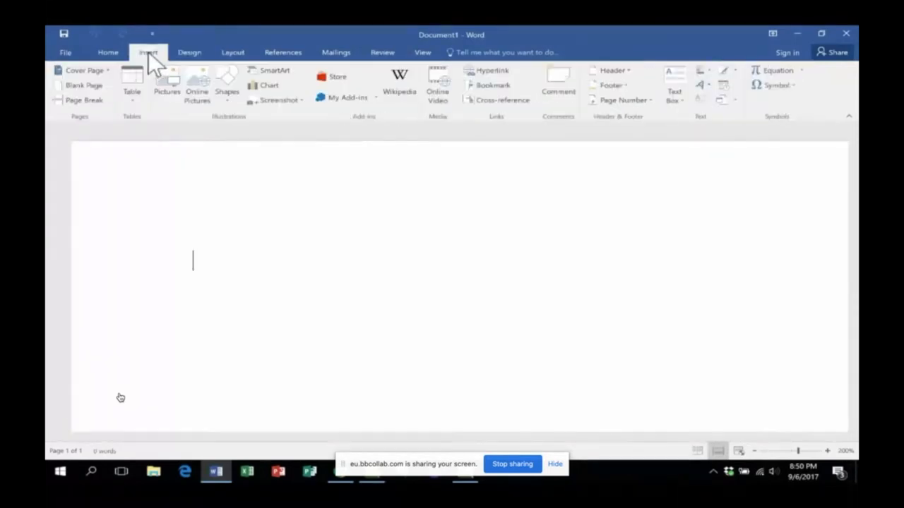
left_click(237, 52)
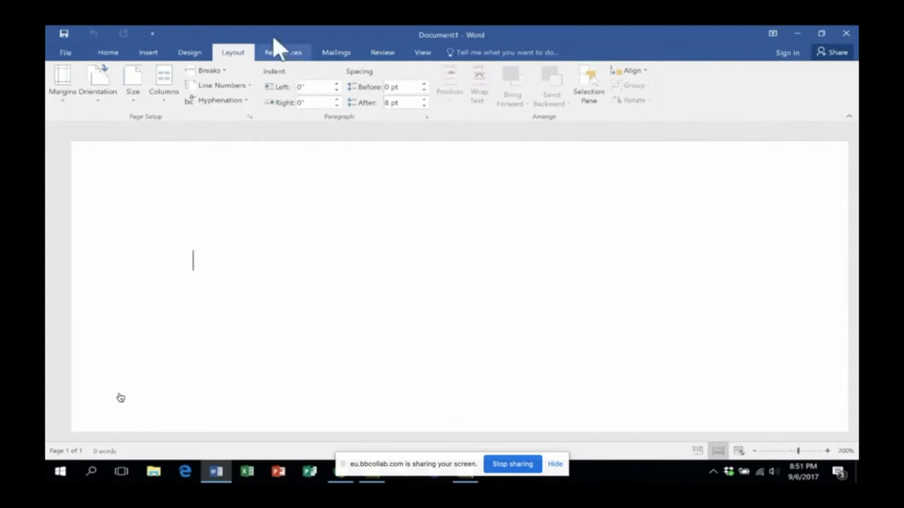
left_click(189, 52)
left_click(153, 53)
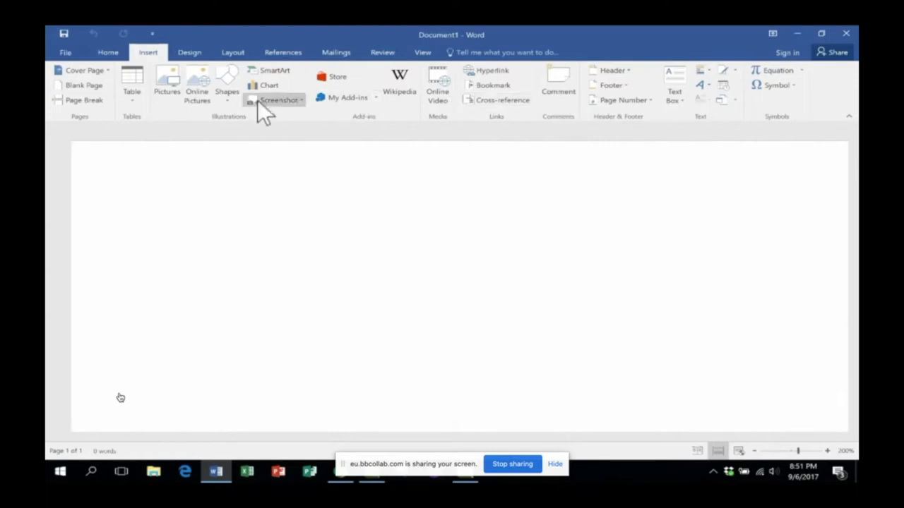
left_click(108, 52)
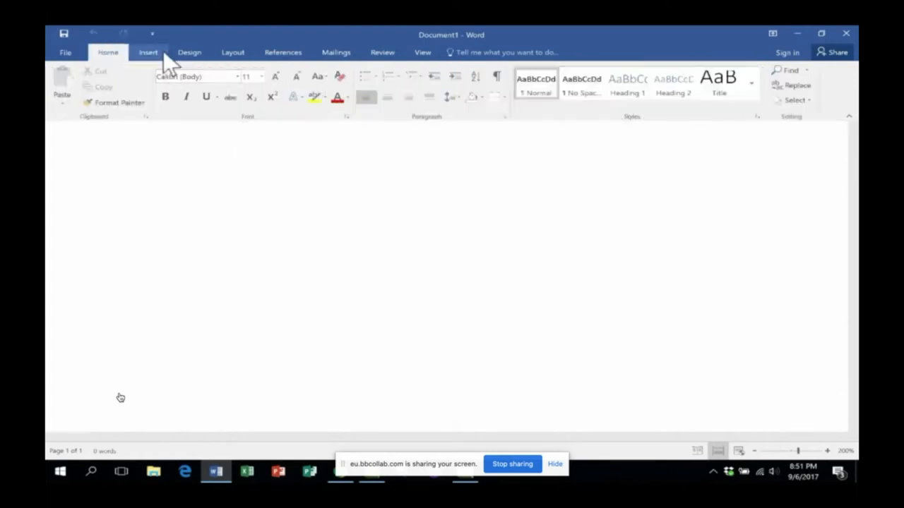
left_click(151, 51)
left_click(198, 54)
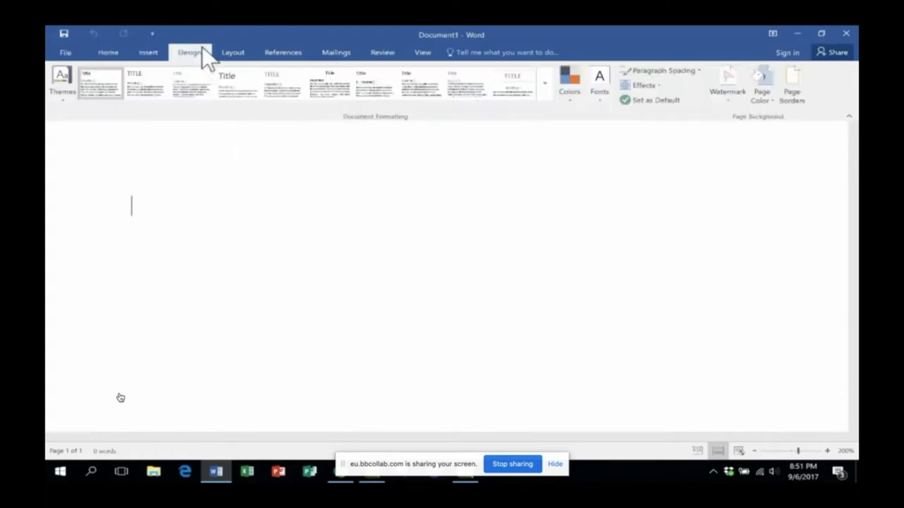
left_click(234, 54)
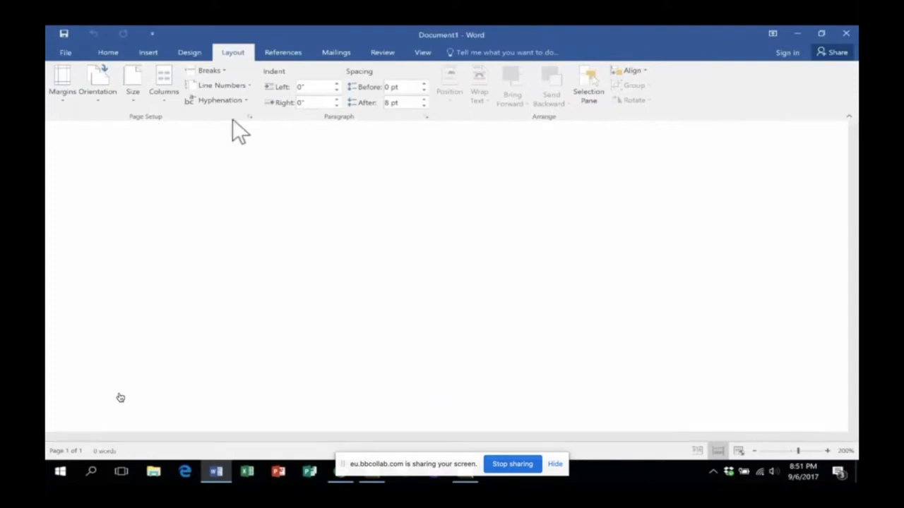
left_click(145, 54)
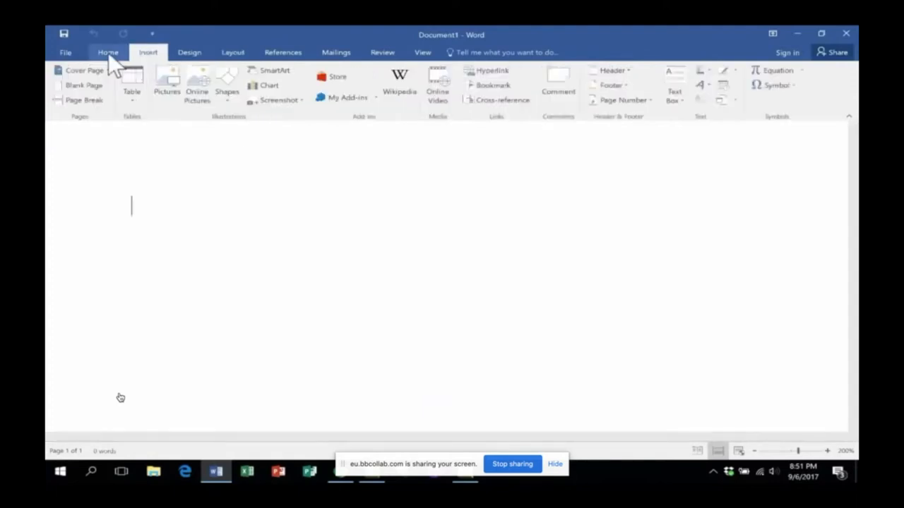
left_click(106, 53)
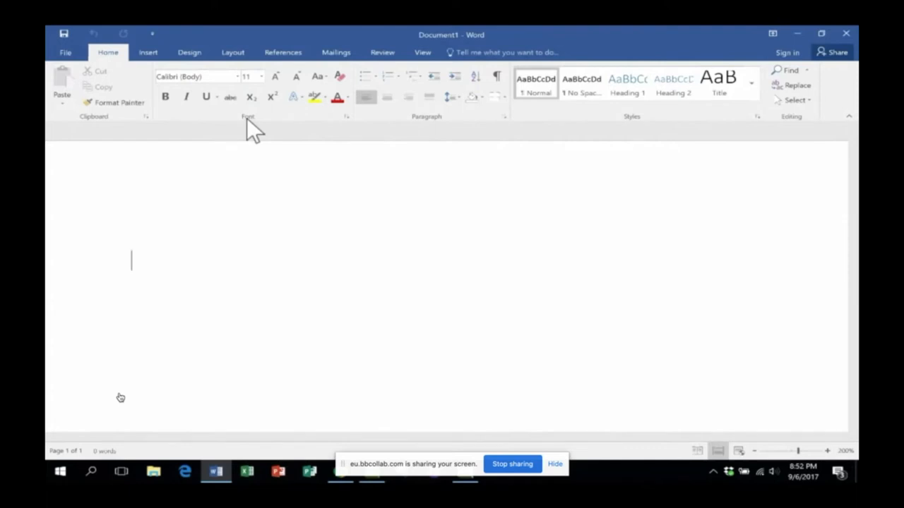
Dismiss the Font dialog, then open and close the Styles pane
left_click(348, 116)
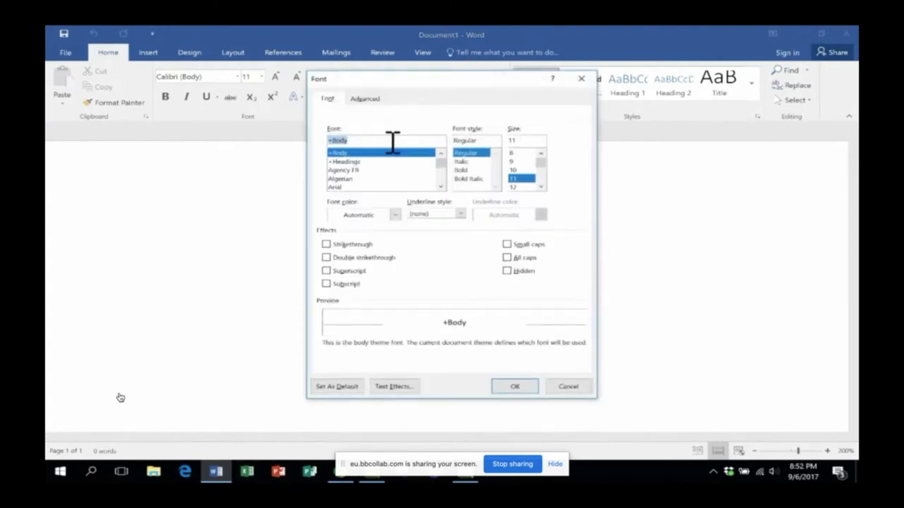
left_click(581, 79)
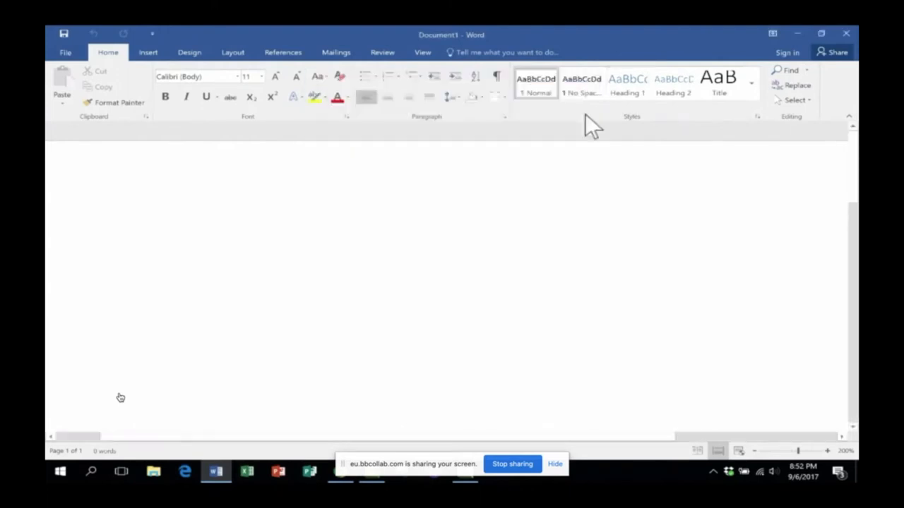
left_click(760, 115)
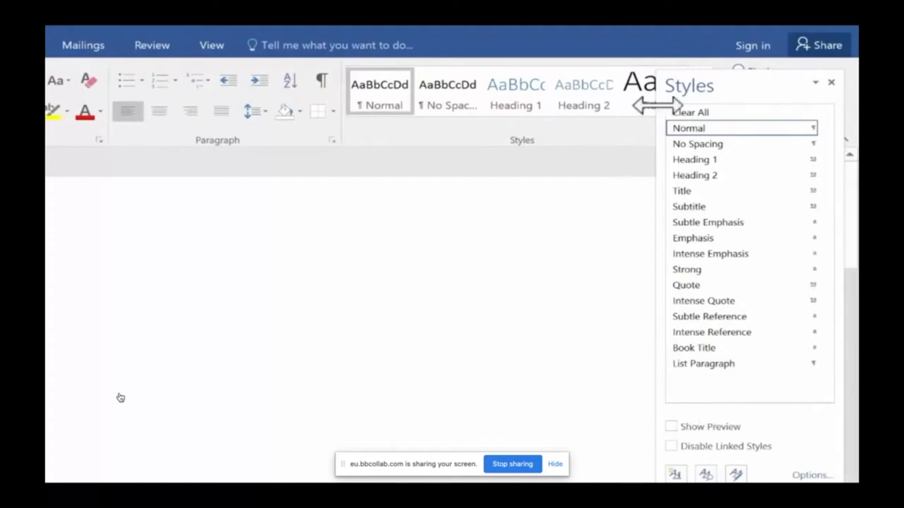
left_click(831, 83)
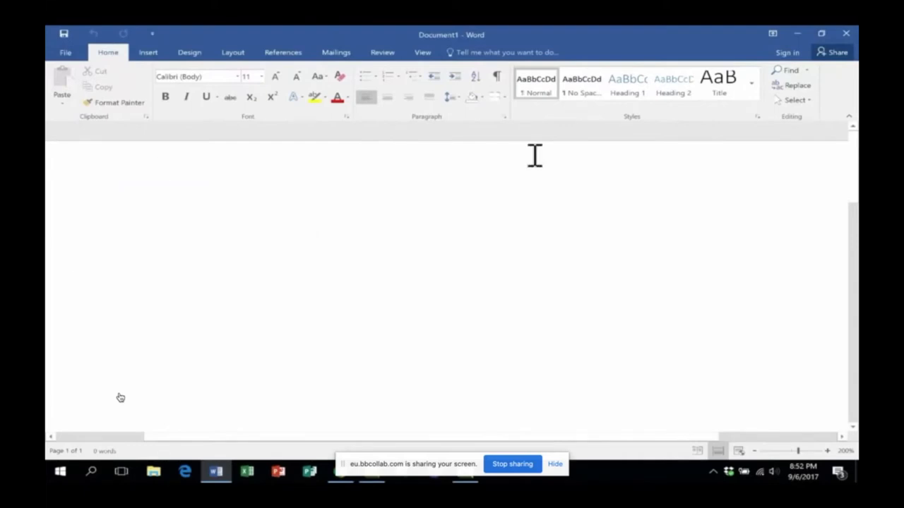
Set the zoom to 100% so the full page width and margins show
scroll(478, 259, "right", 2)
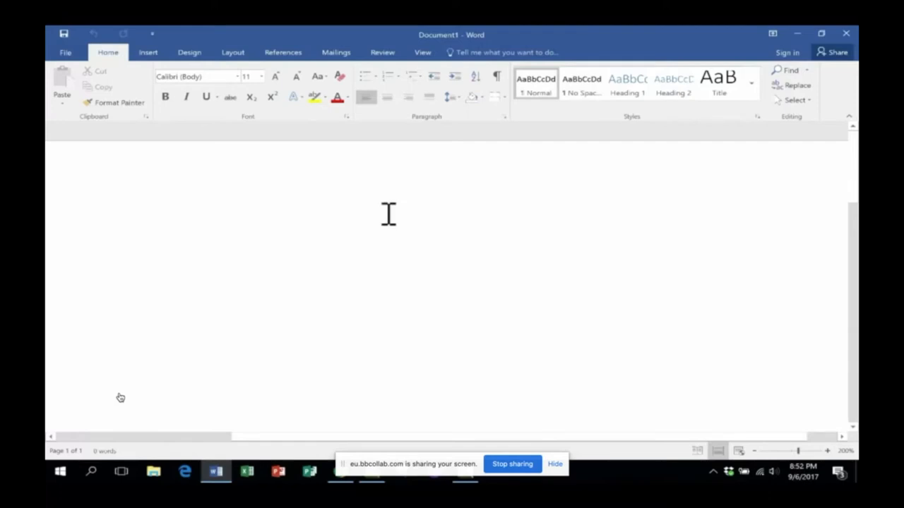
scroll(388, 214, "down", 3)
scroll(355, 208, "left", 4)
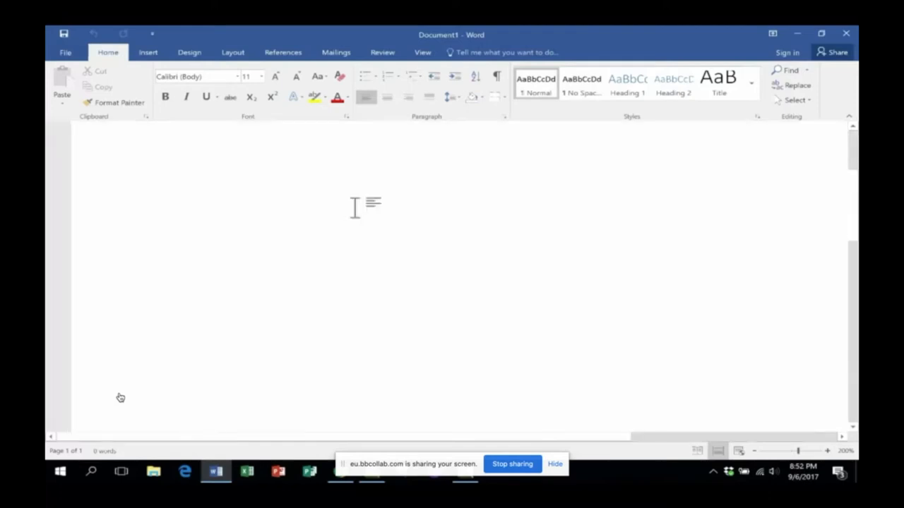
scroll(355, 207, "up", 3)
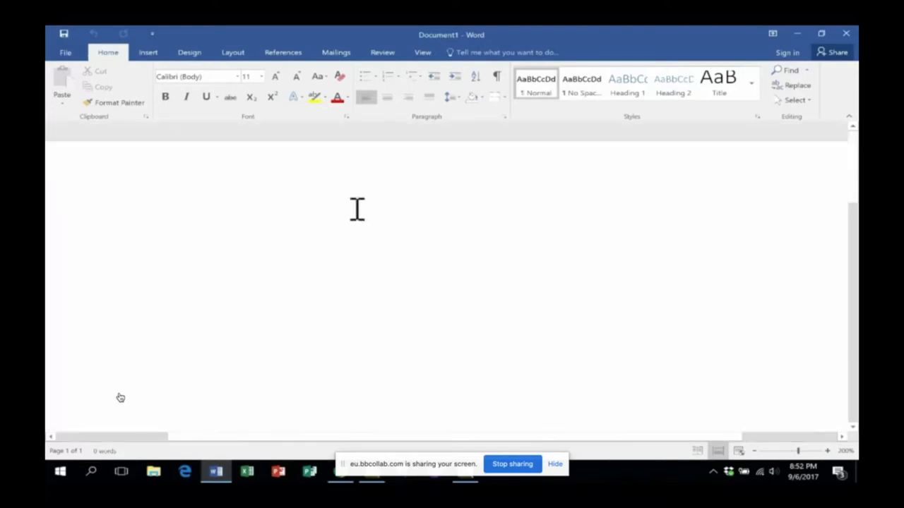
scroll(357, 209, "right", 4)
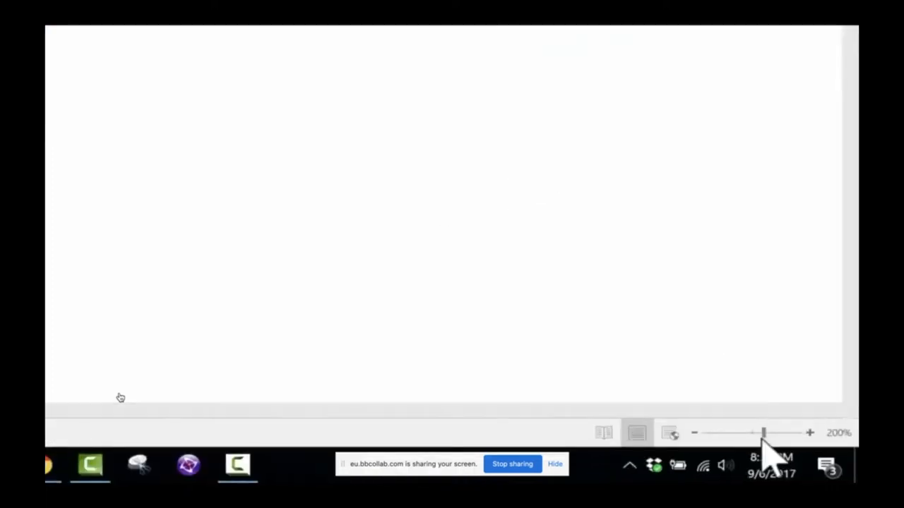
left_click_drag(751, 429, 747, 430)
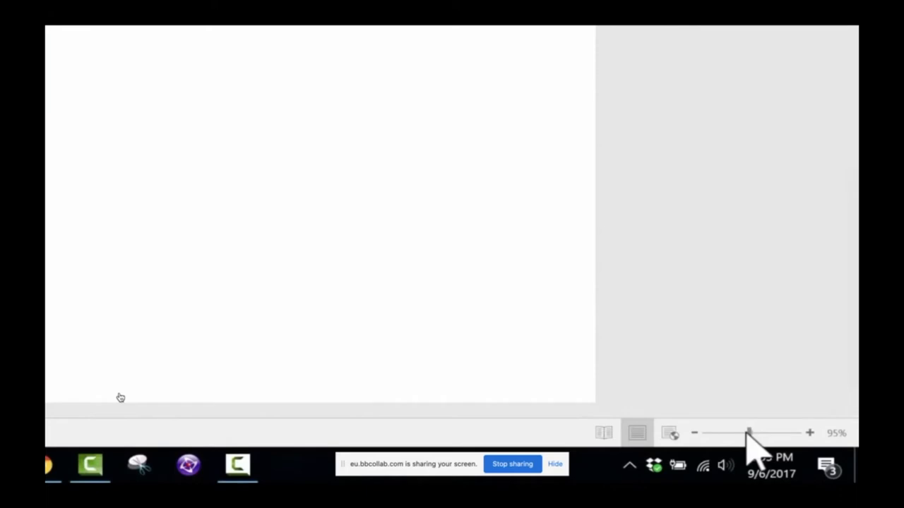
left_click_drag(748, 431, 796, 452)
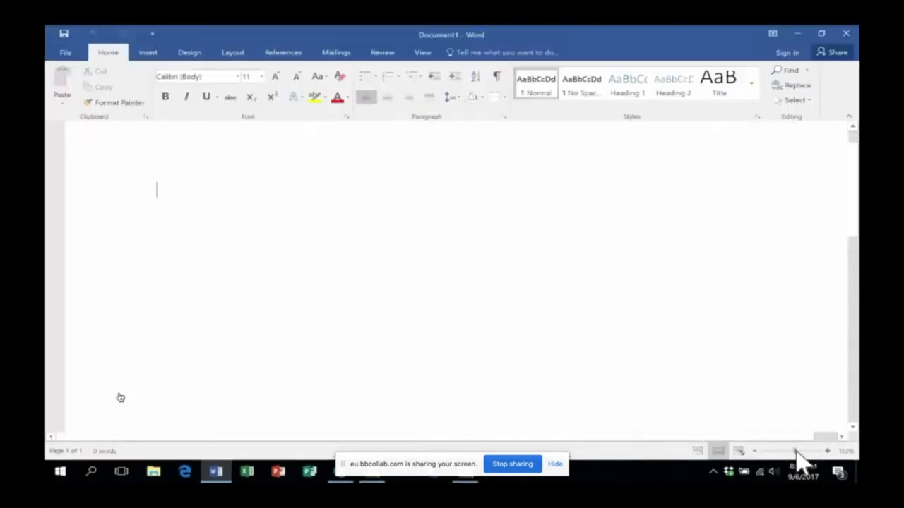
left_click_drag(797, 451, 790, 451)
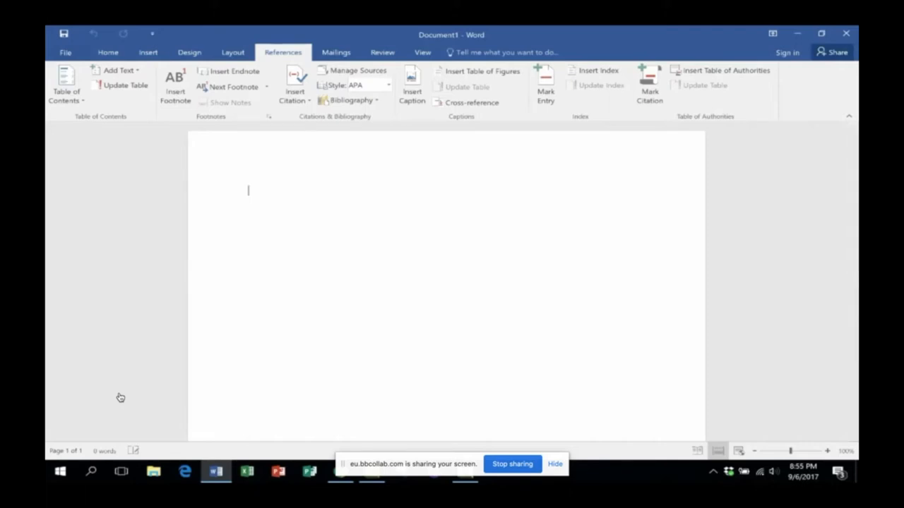
Browse the Home, Insert, Design, Layout, References, Mailings and Review ribbon tabs in turn
left_click(108, 52)
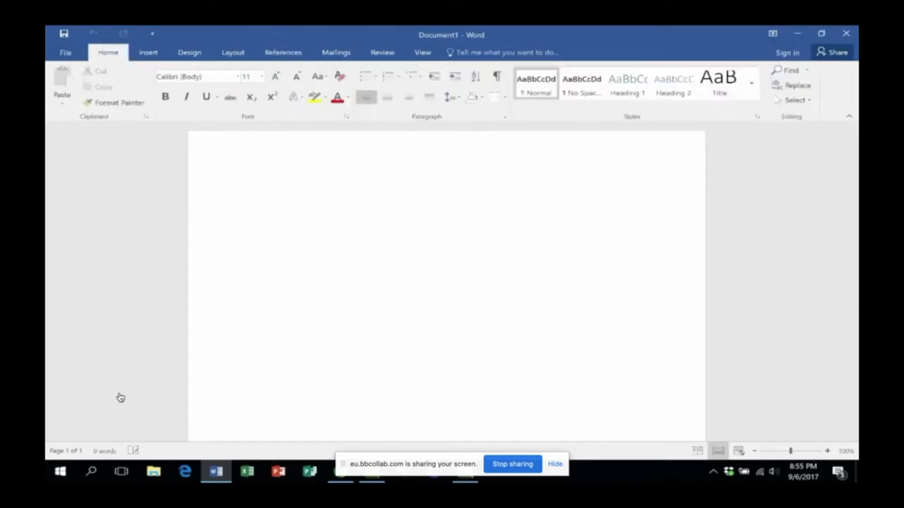
left_click(148, 53)
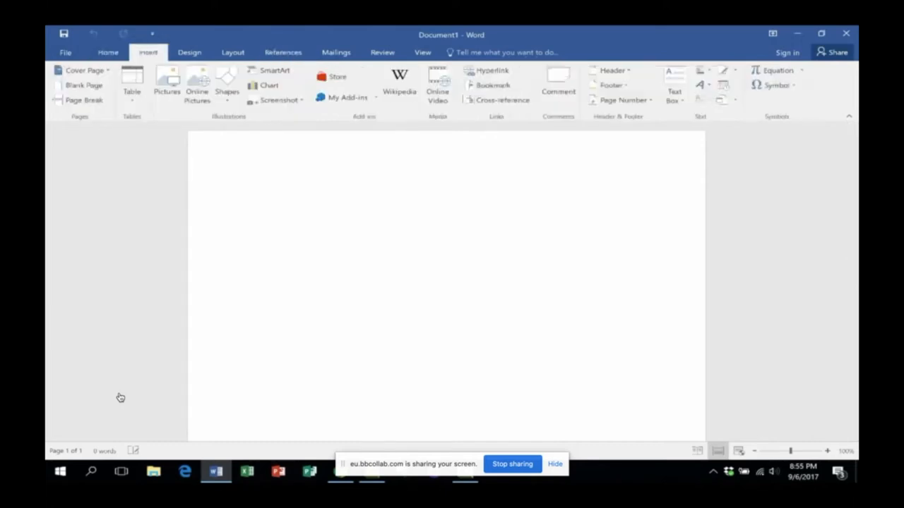
left_click(189, 52)
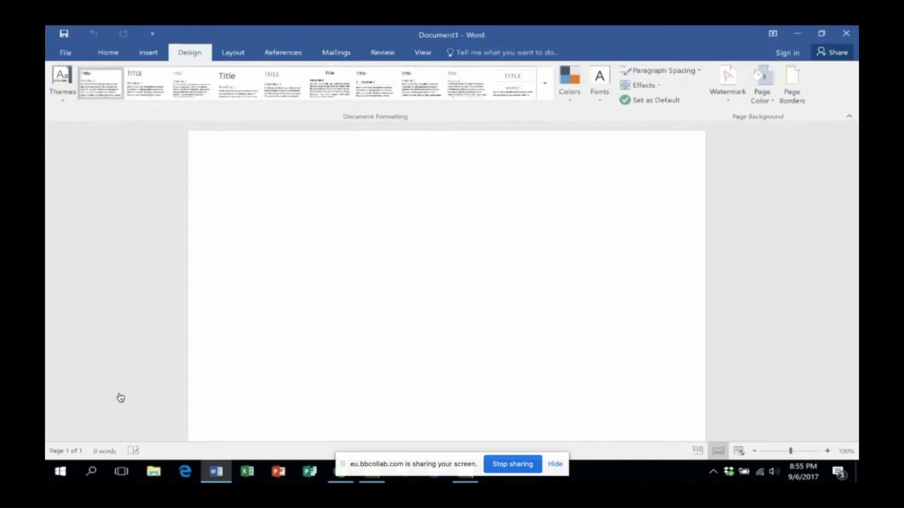
left_click(233, 53)
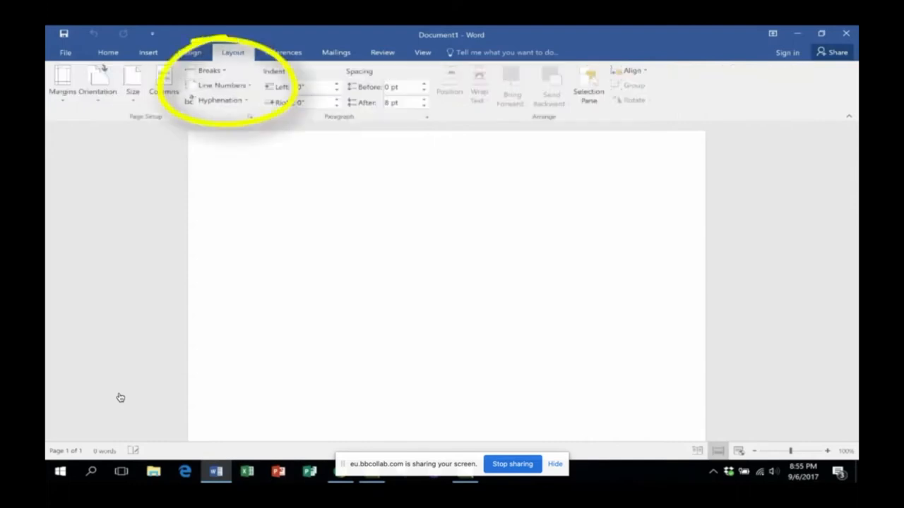
left_click(283, 52)
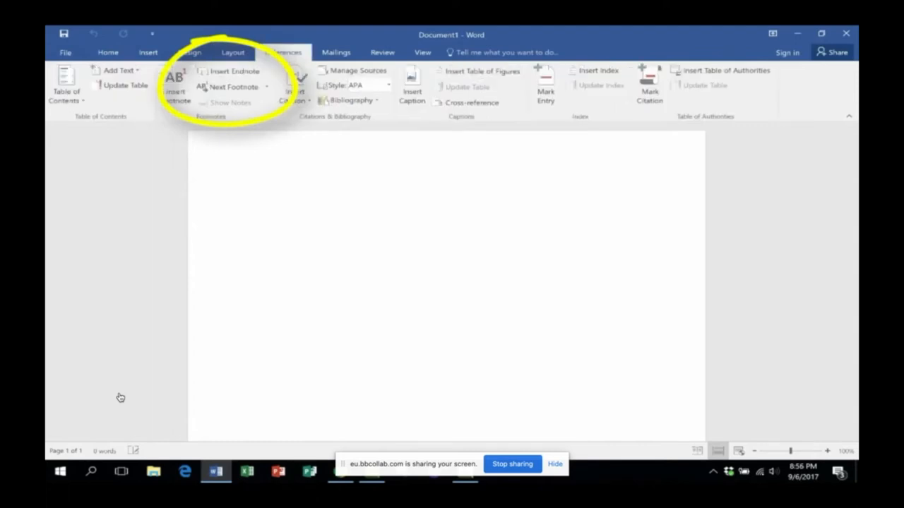
left_click(233, 52)
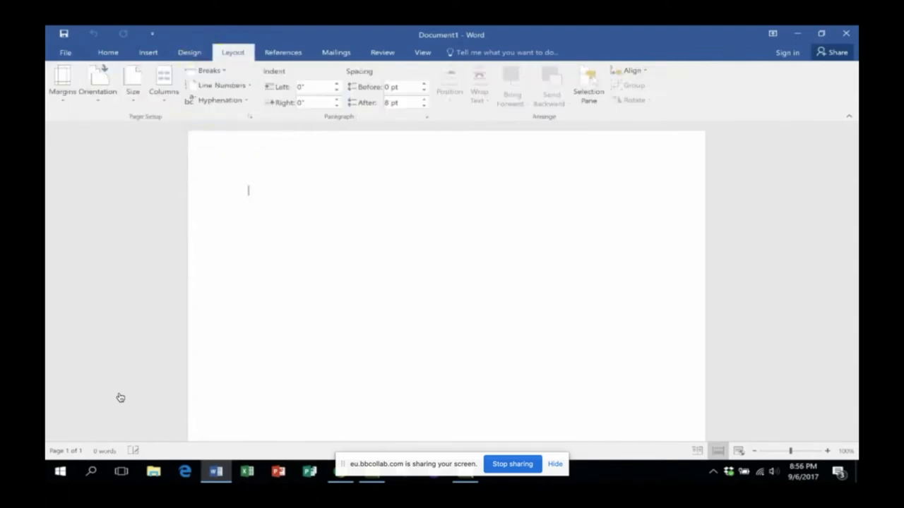
left_click(283, 52)
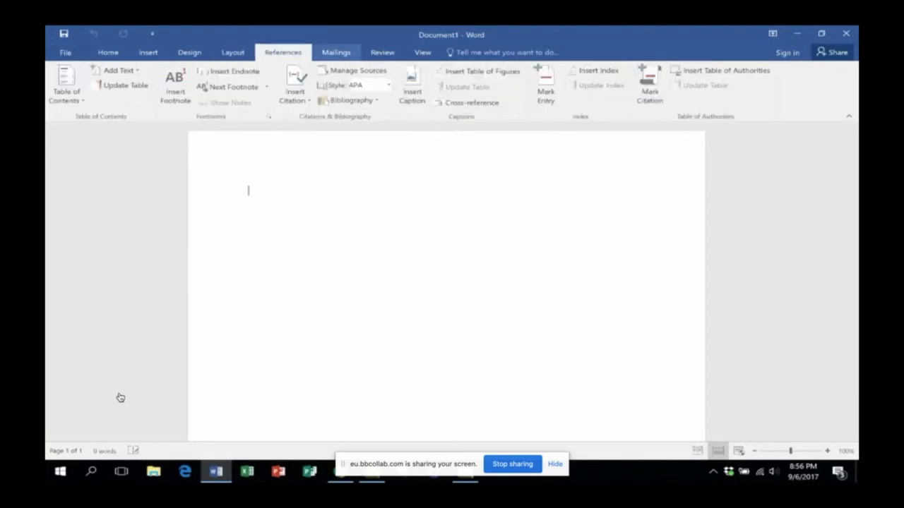
left_click(336, 53)
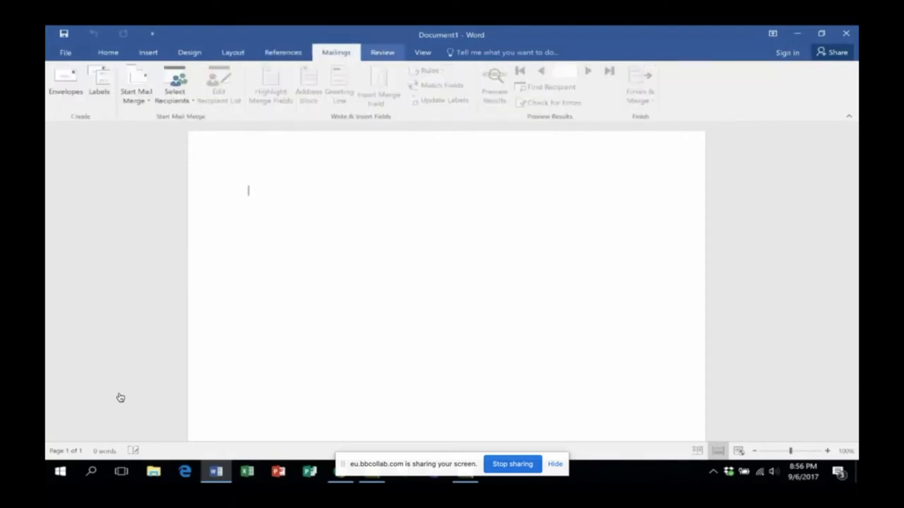
left_click(381, 52)
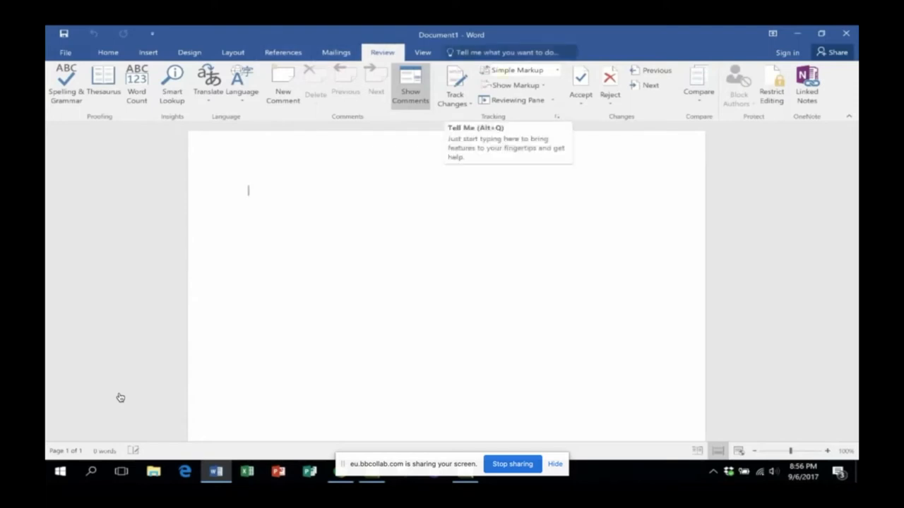
Turn on the horizontal and vertical rulers via a Tell Me search for 'ruler'
left_click(494, 54)
type("r")
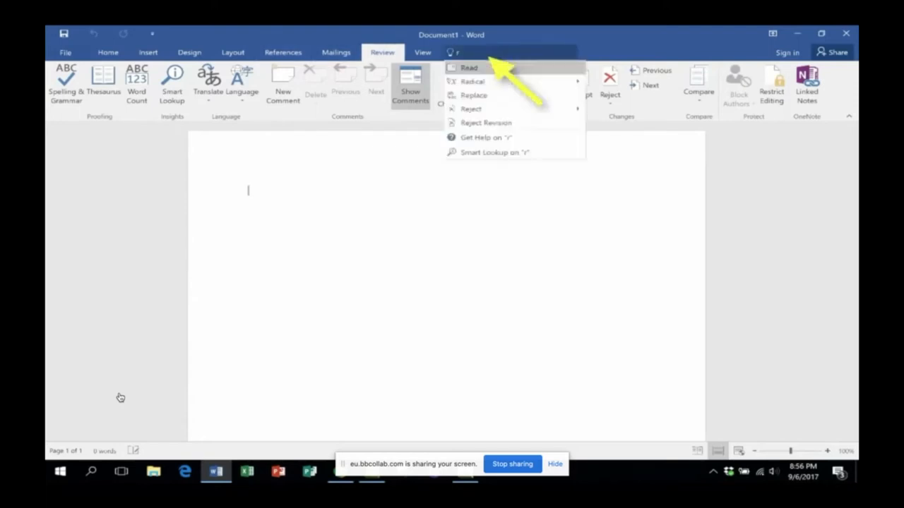
type("uler")
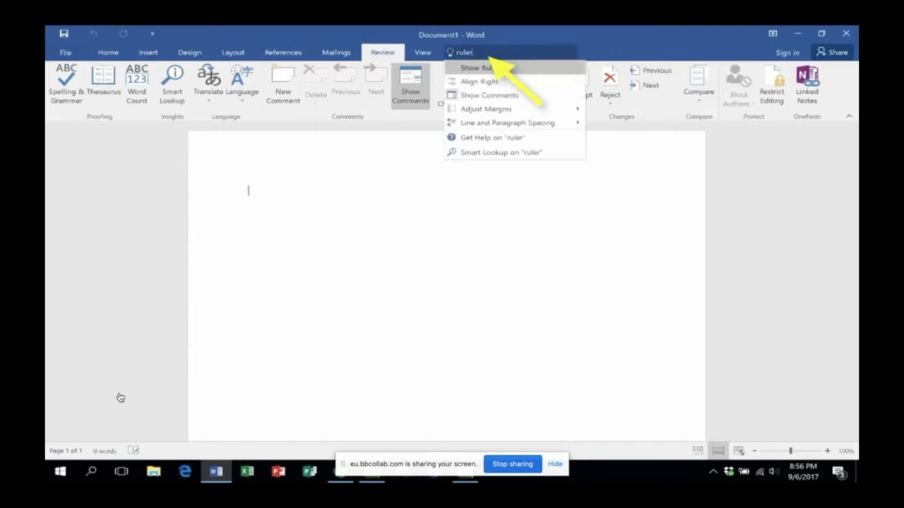
key("Down")
key("Up")
key("Return")
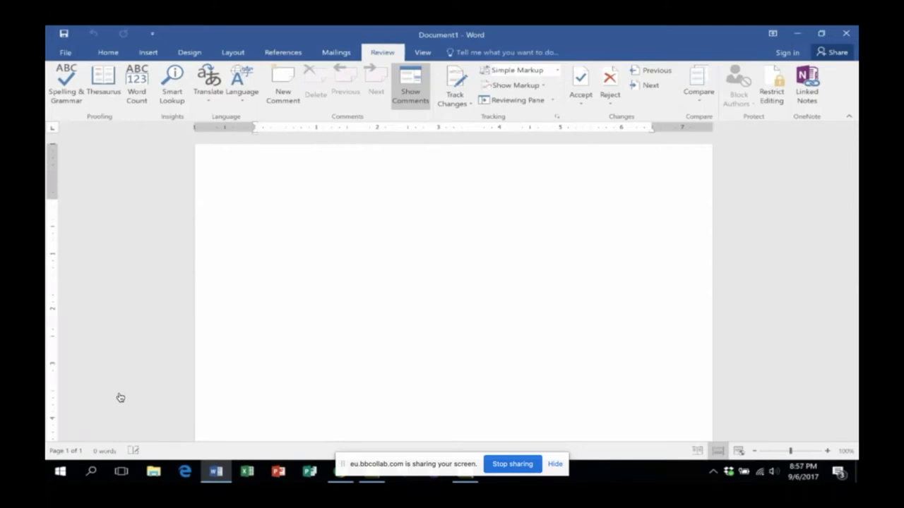
Type a 'Name' line and a 'Period' line, each followed by underscore blanks
type("Name____________________________________")
key("Return")
type("Period")
type("_________________")
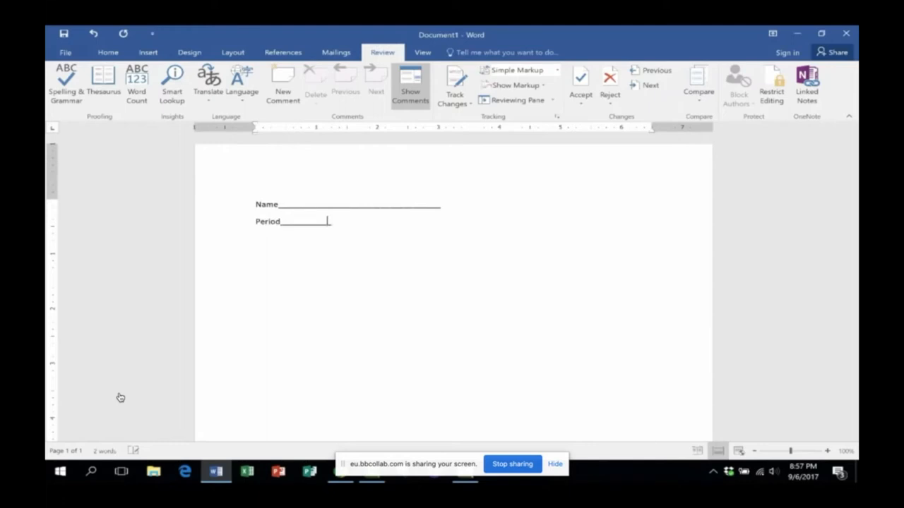
key("Return")
Type the title 'The Parts of Speech: A Review' and select it
type("The Parts of Speech: A Review")
scroll(120, 397, "down", 1)
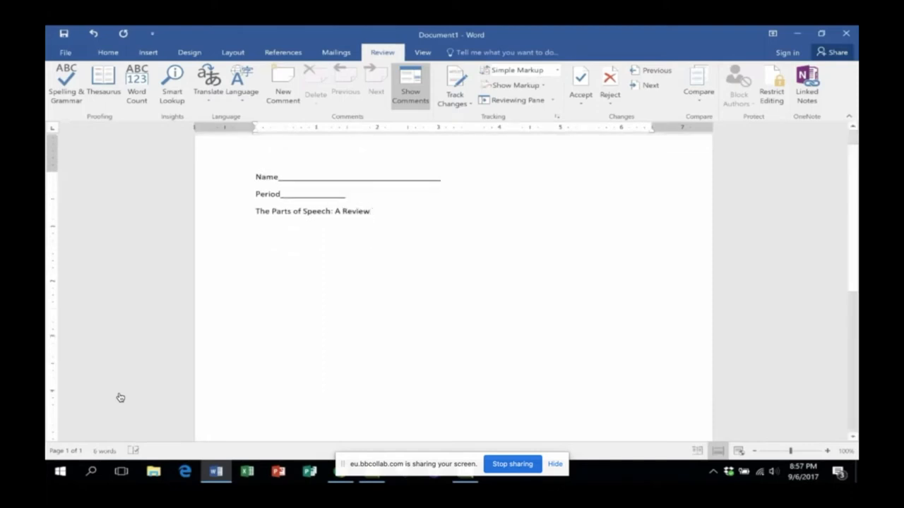
scroll(120, 397, "up", 1)
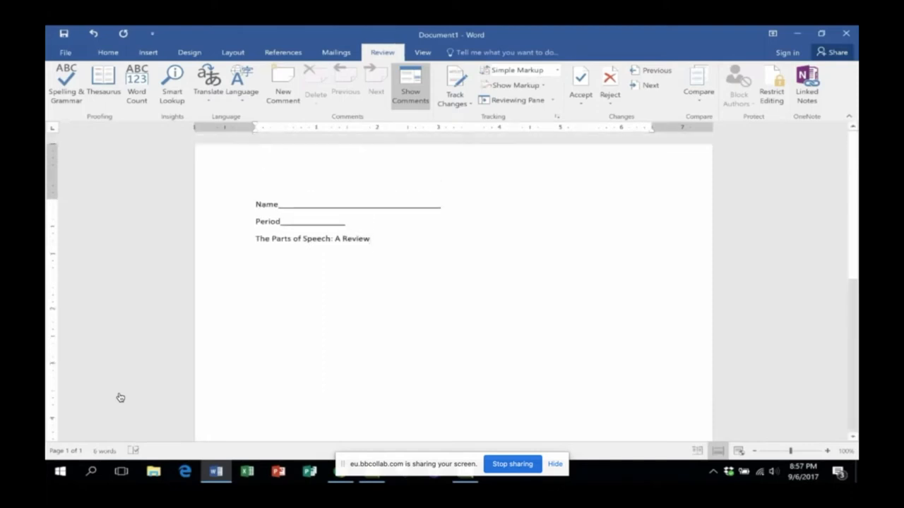
key("ctrl+shift+Left")
key("ctrl+shift+Left")
key("ctrl+shift+Left")
key("ctrl+shift+Left")
key("ctrl+shift+Left")
key("ctrl+shift+Left")
key("ctrl+shift+Left")
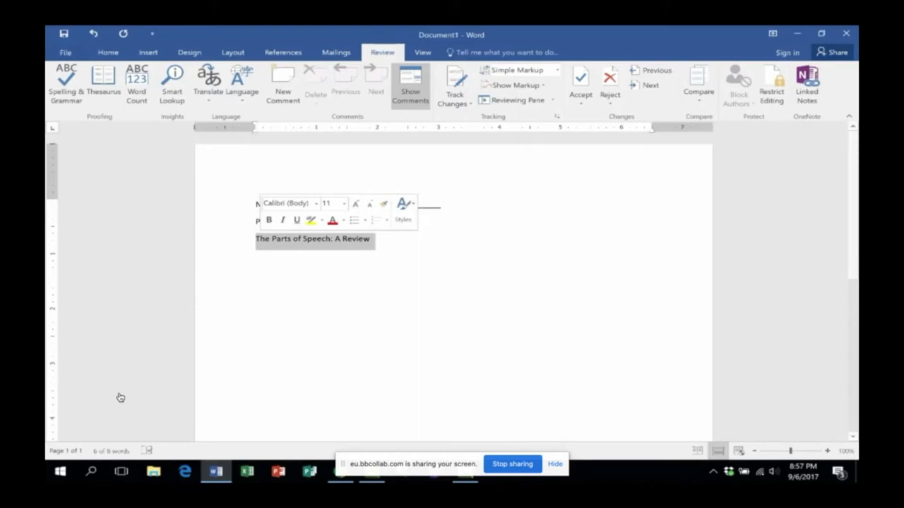
left_click(108, 52)
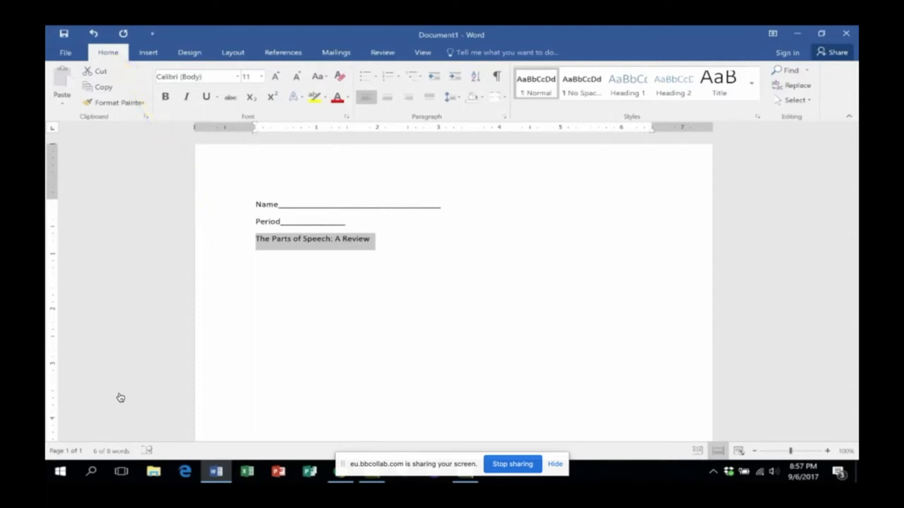
left_click(387, 97)
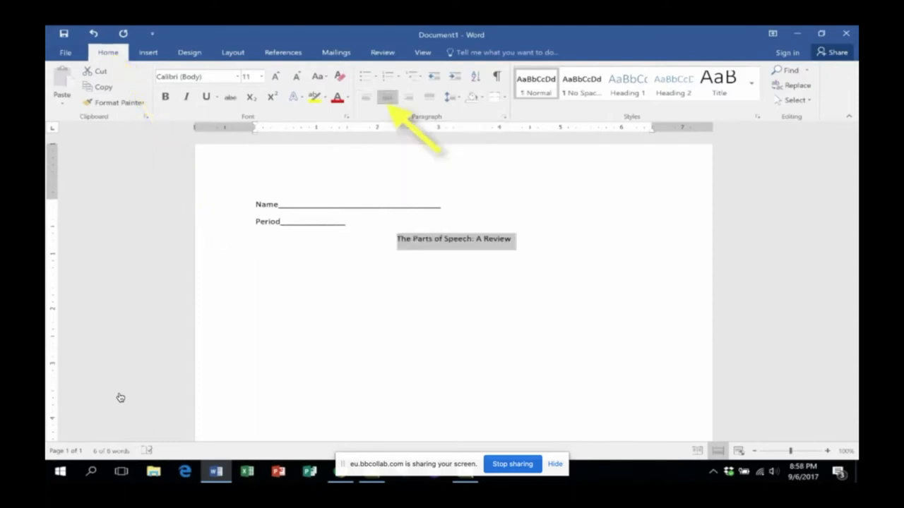
key("ctrl+u")
key("ctrl+b")
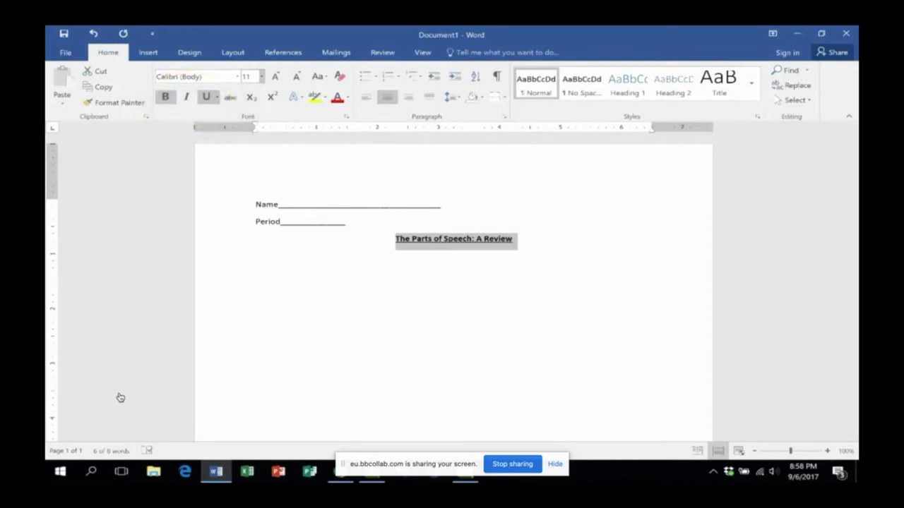
left_click(261, 76)
type("20")
key("Return")
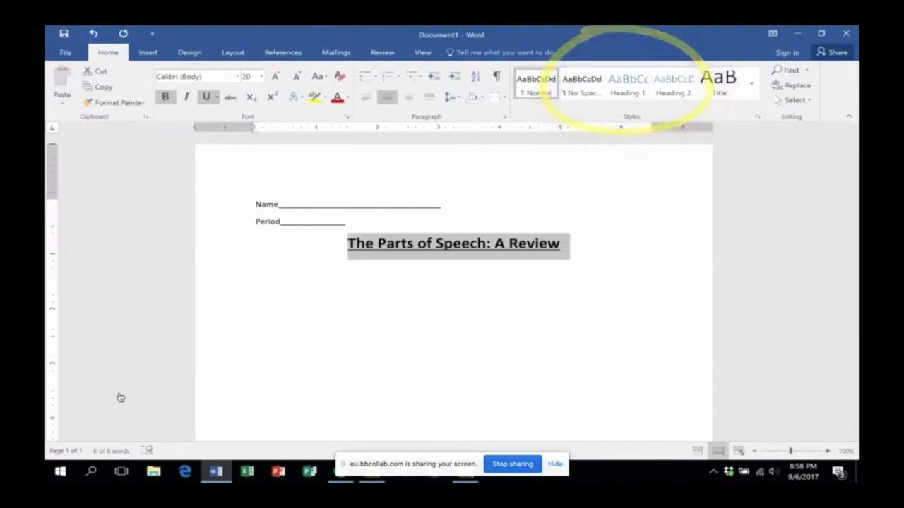
key("ctrl+z")
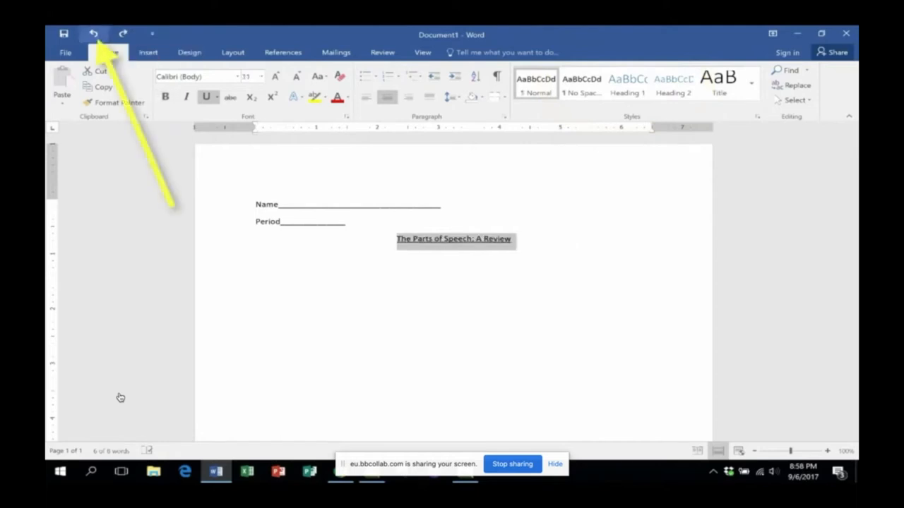
key("ctrl+z")
key("ctrl+z")
left_click(370, 240)
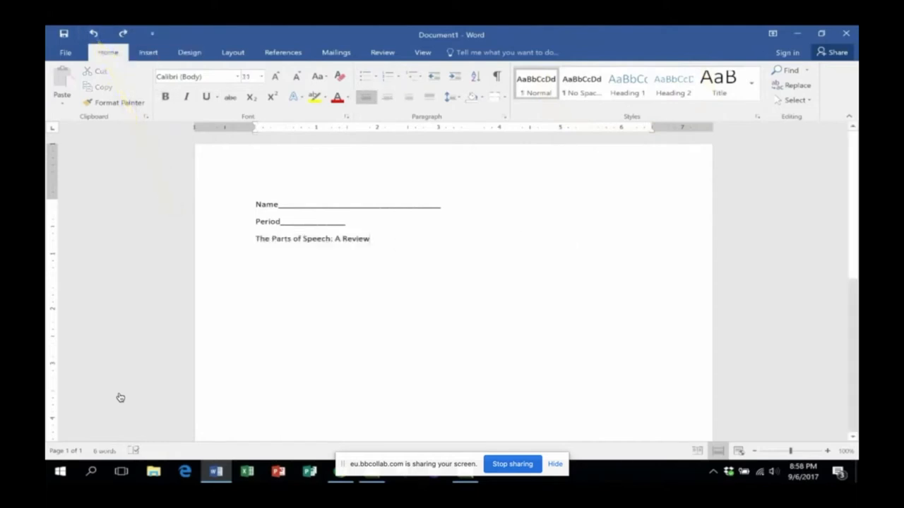
Try Heading 1 and Heading 2 on 'The Parts of Speech: A Review', then apply the Title style
left_click_drag(370, 240, 256, 240)
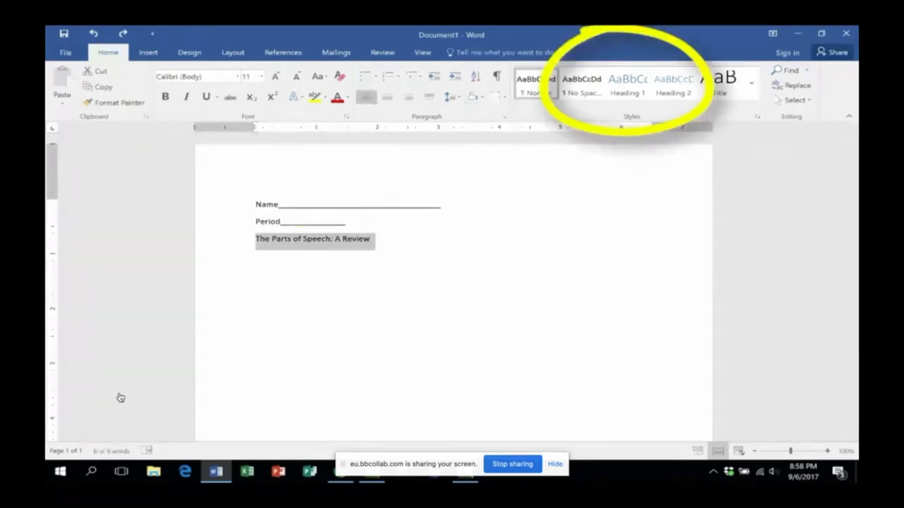
left_click(627, 83)
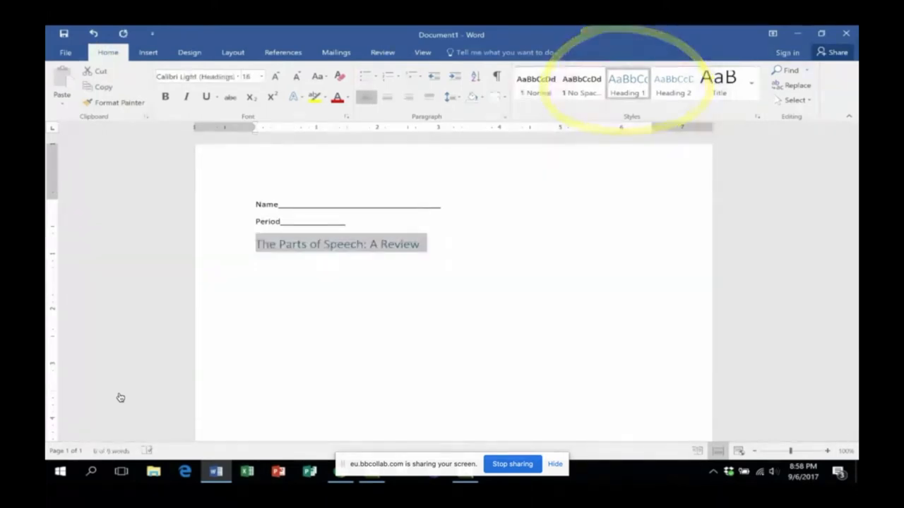
left_click(421, 244)
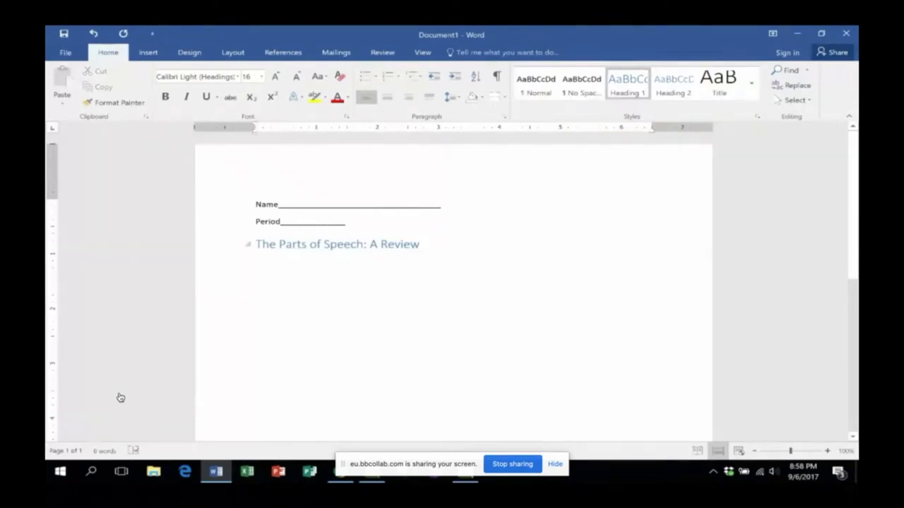
key("ctrl+shift+Left")
key("ctrl+shift+Left")
key("ctrl+shift+Left")
key("ctrl+shift+Left")
key("ctrl+shift+Left")
key("ctrl+shift+Left")
key("ctrl+shift+Left")
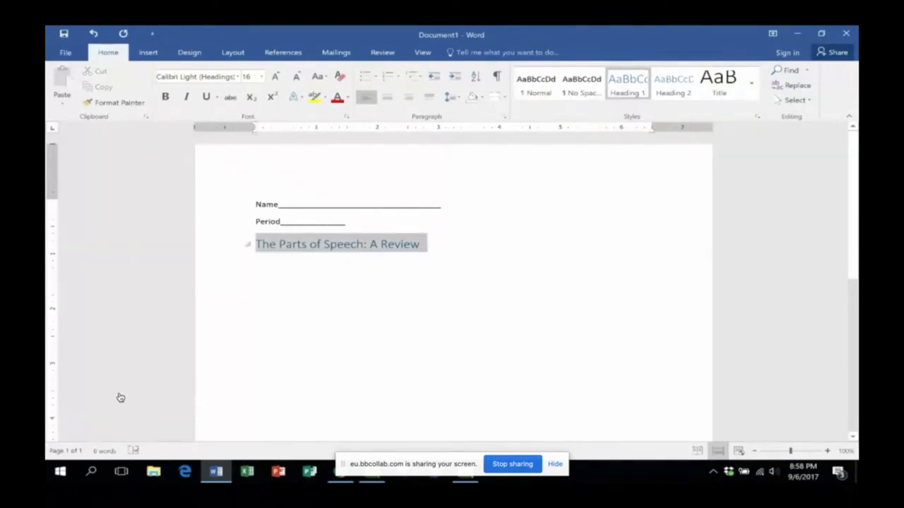
key("ctrl+alt+2")
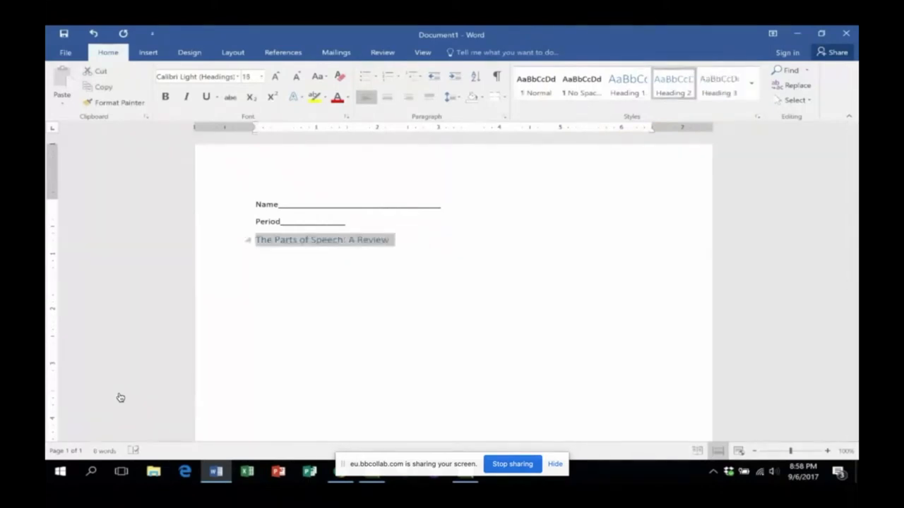
left_click(751, 83)
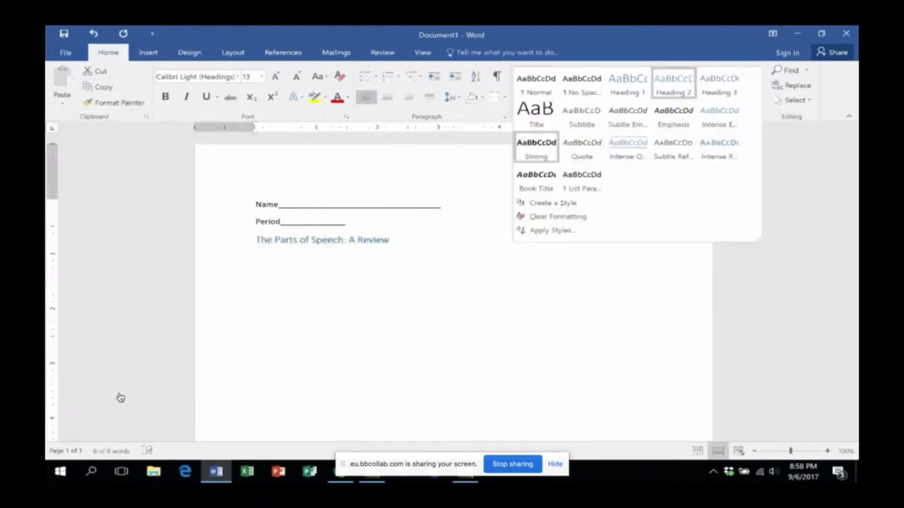
left_click(536, 113)
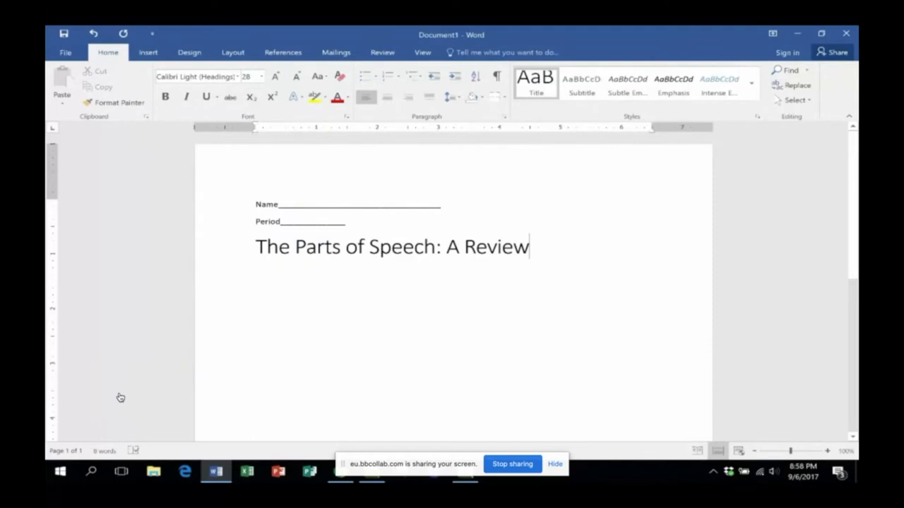
Center and underline the whole title line, then start a new line below it
left_click(514, 248)
left_click_drag(540, 247, 255, 247)
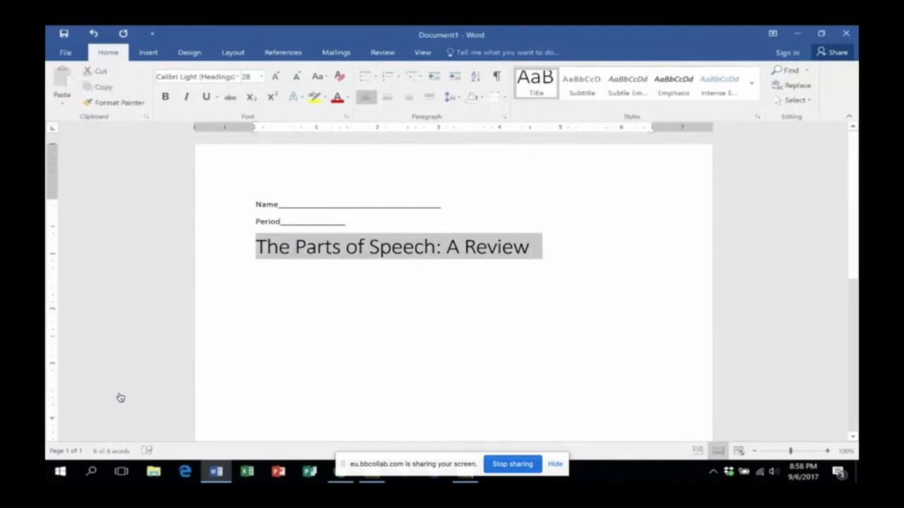
left_click(387, 97)
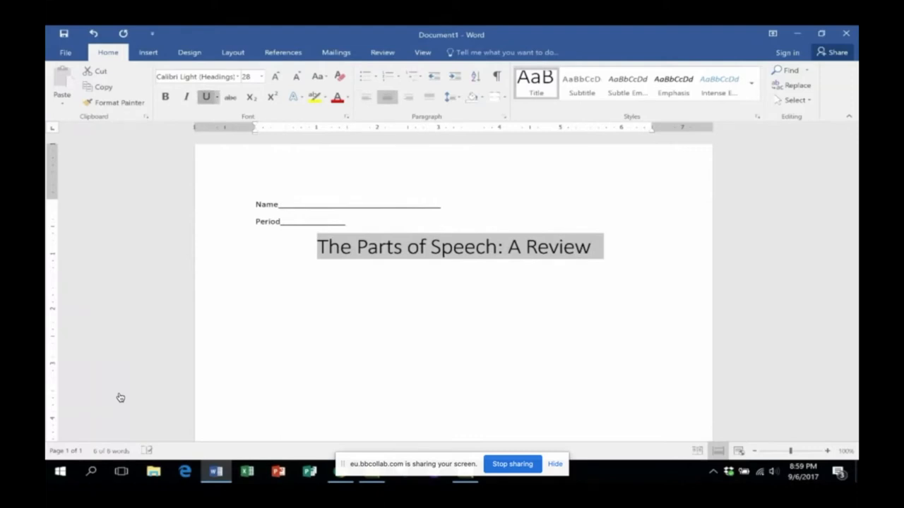
left_click(206, 97)
left_click(521, 247)
left_click(591, 247)
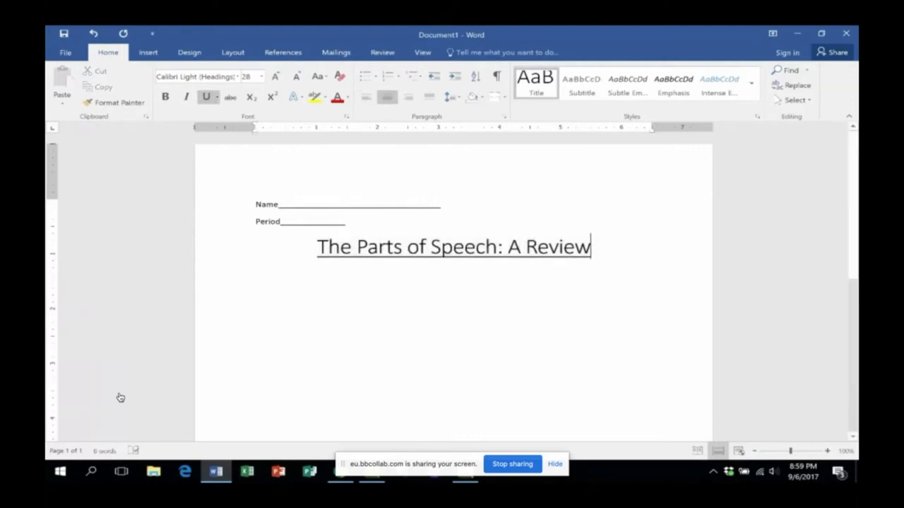
key("Return")
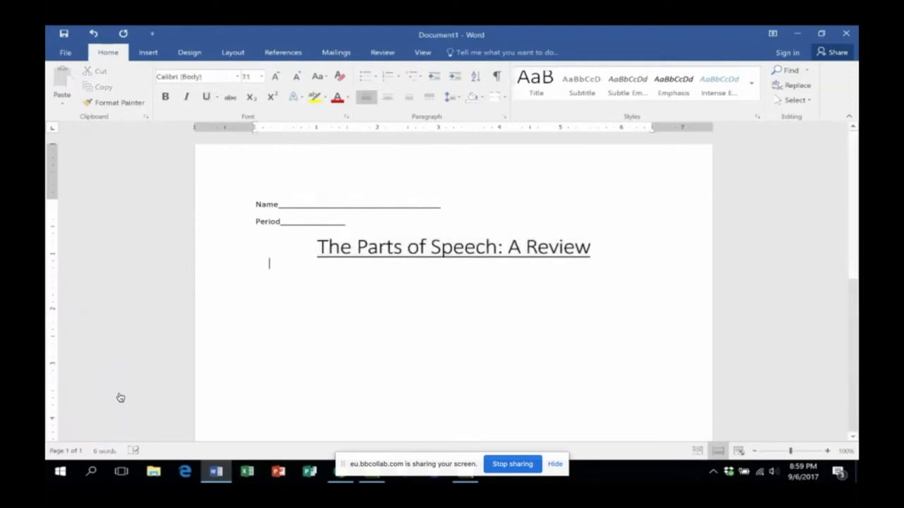
Type a long gibberish placeholder paragraph below the title, followed by a short second line
key("Return")
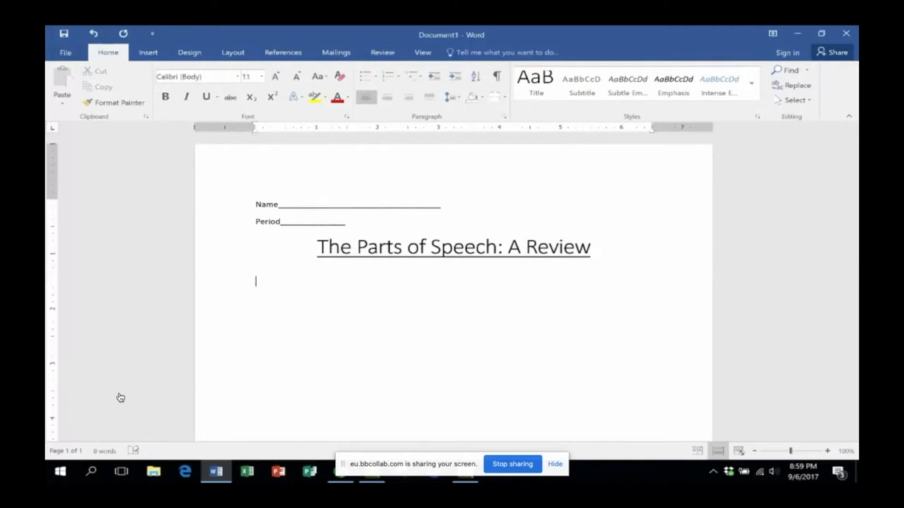
type("fklsadjfklasjdklfjaksljdfklasjdkflj asdlkf askldjf klsd jf;klsk df")
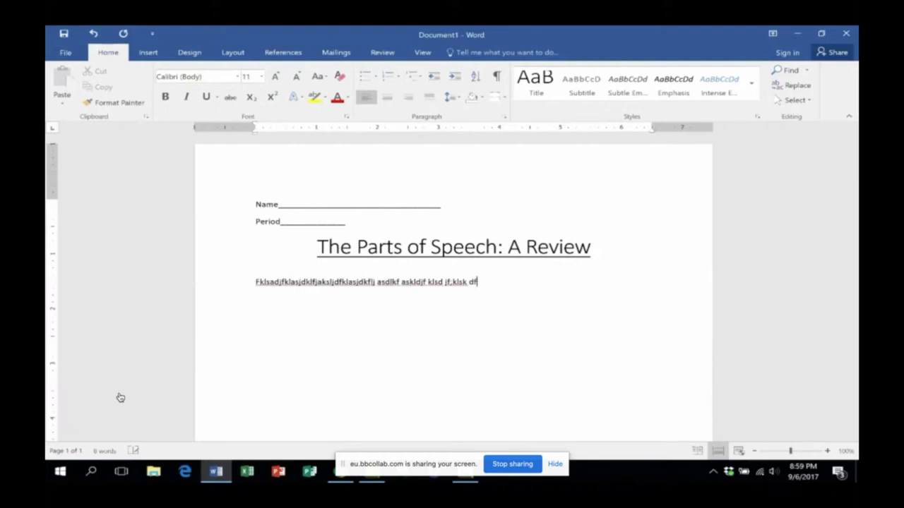
type(" ksl djfklsjd;fk ksjdfkljskdfjs d")
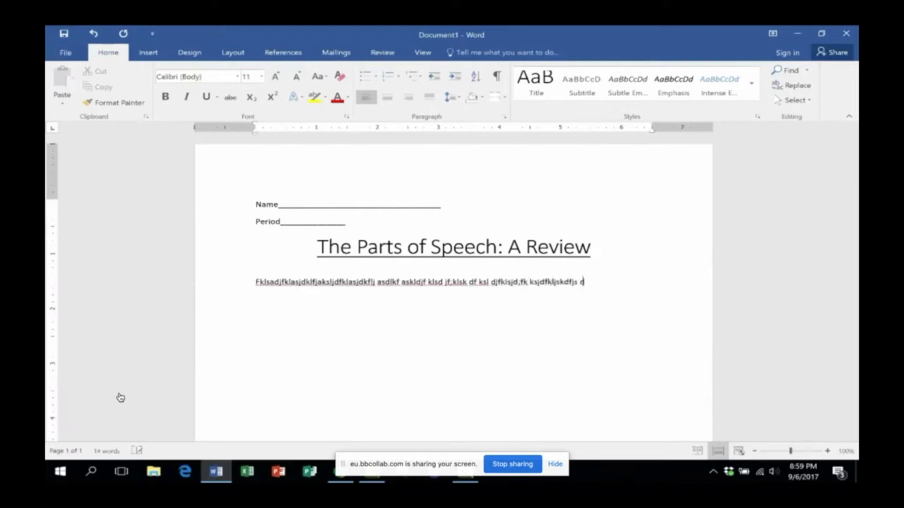
type("k k ksla j;lfksakldfj klasjdfkl; askldf")
key("Return")
key("Return")
type("Ksldfjklas;lkdfasdflkjasdf")
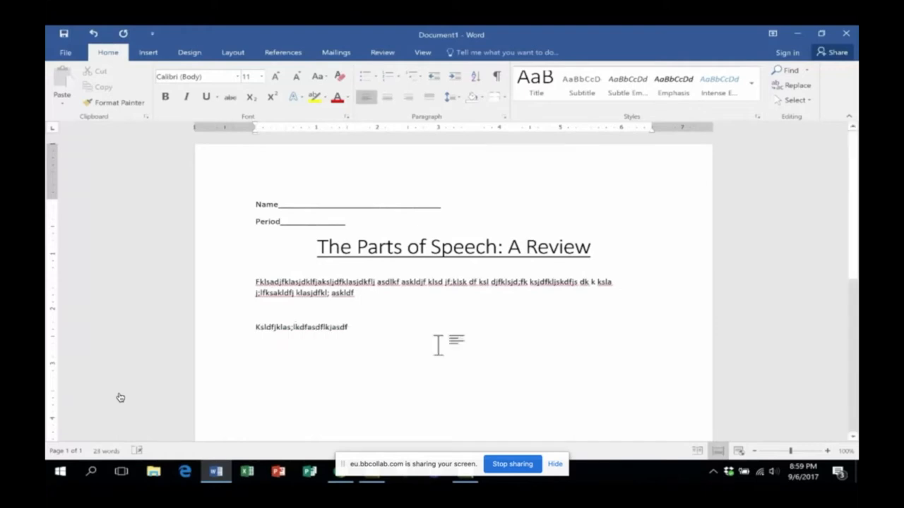
scroll(423, 325, "down", 3)
scroll(423, 325, "up", 3)
Append the filler letters 'fsadfasdfasfd' to the end of the last placeholder line
left_click(319, 268)
left_click(321, 362)
left_click(287, 384)
left_click(362, 329)
type("fsadfasdfasfd")
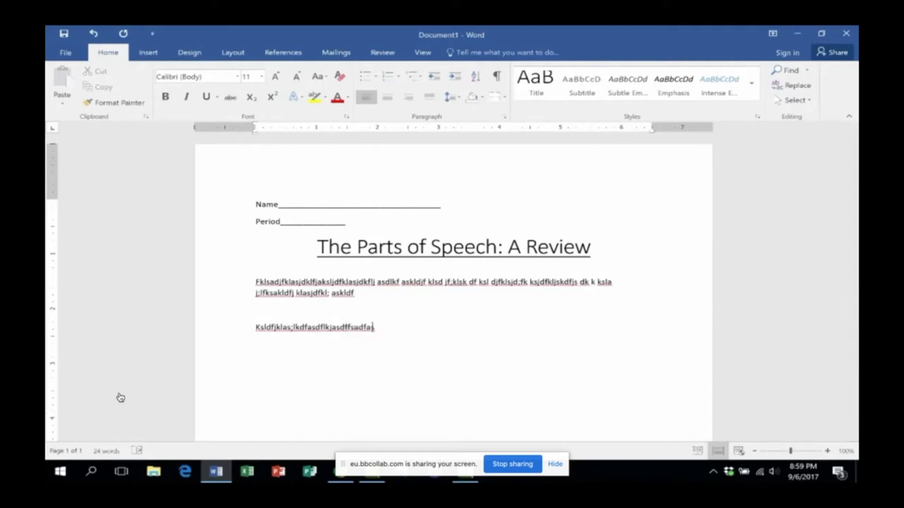
Add short filler letters around the first paragraph, then undo the stray letters typed into the title
left_click(343, 293)
left_click(344, 267)
type("sdf")
left_click(383, 294)
type("asfda")
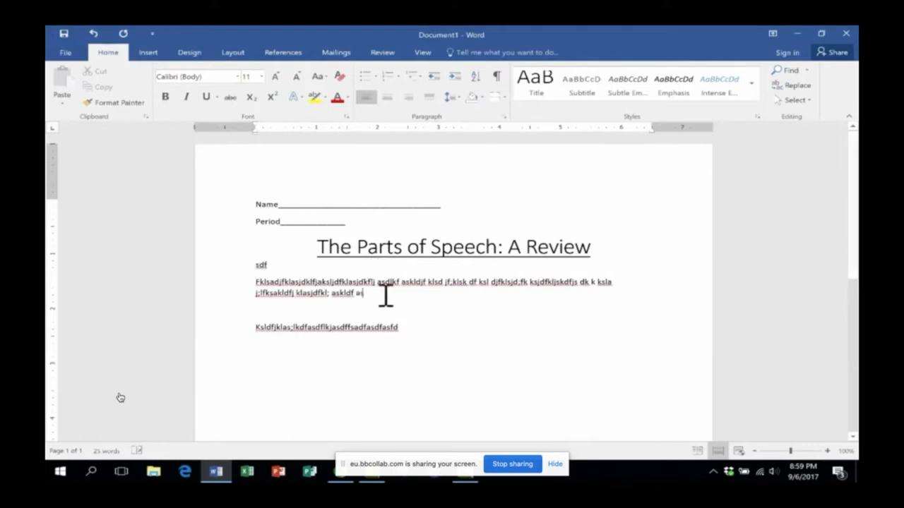
key("Down")
type("sfd")
left_click(407, 247)
type("safd")
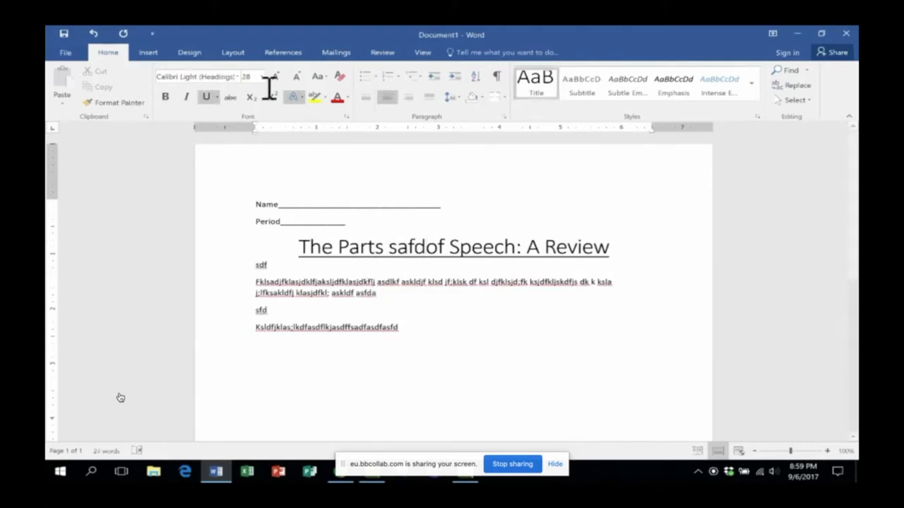
left_click(96, 31)
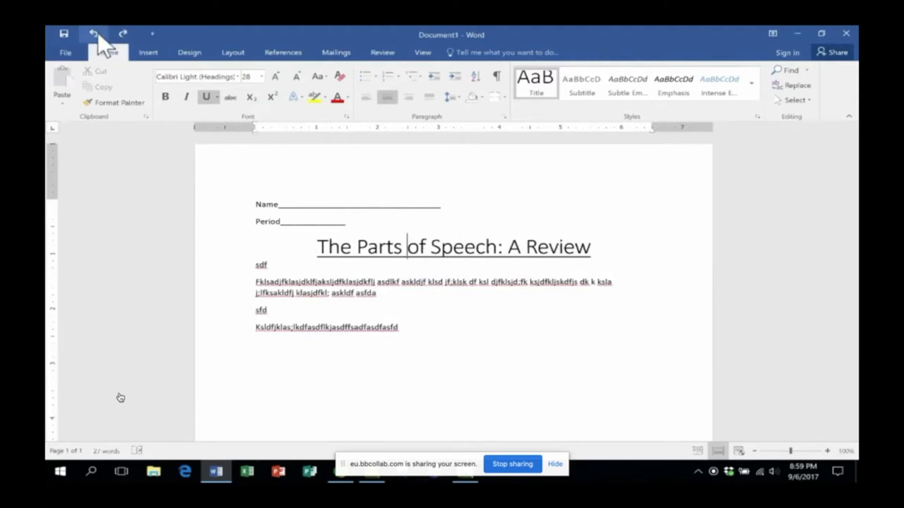
Add blank lines below the text and type another long gibberish line further down
left_click(432, 341)
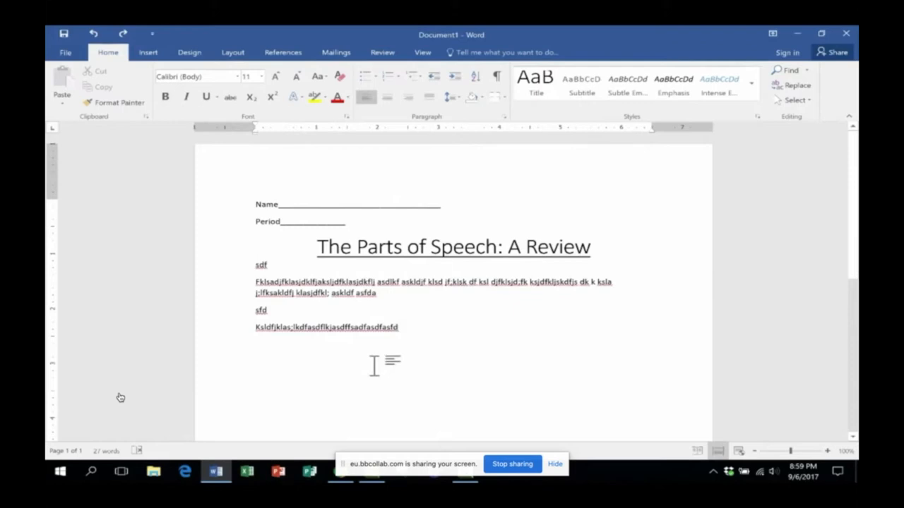
scroll(373, 364, "down", 4)
scroll(373, 365, "up", 3)
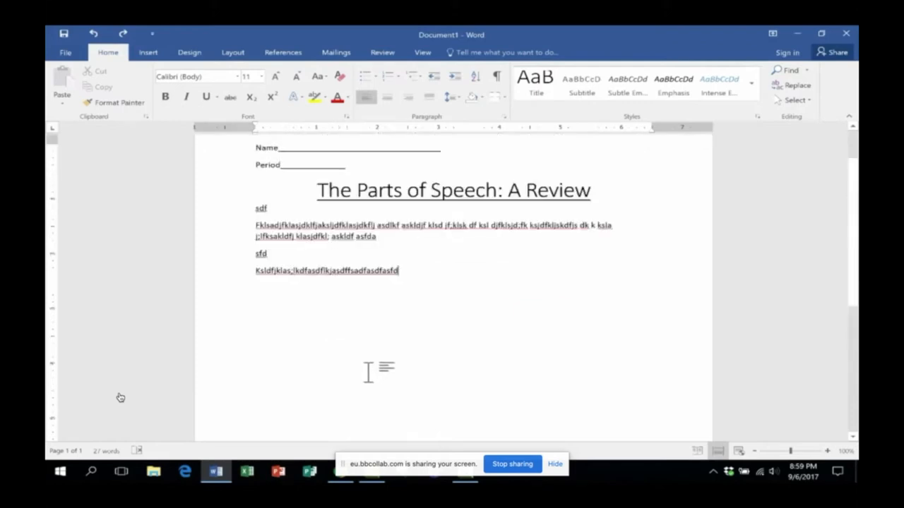
key("Return")
key("Return")
key("Return")
key("Return")
key("Return")
key("Return")
key("Return")
key("Return")
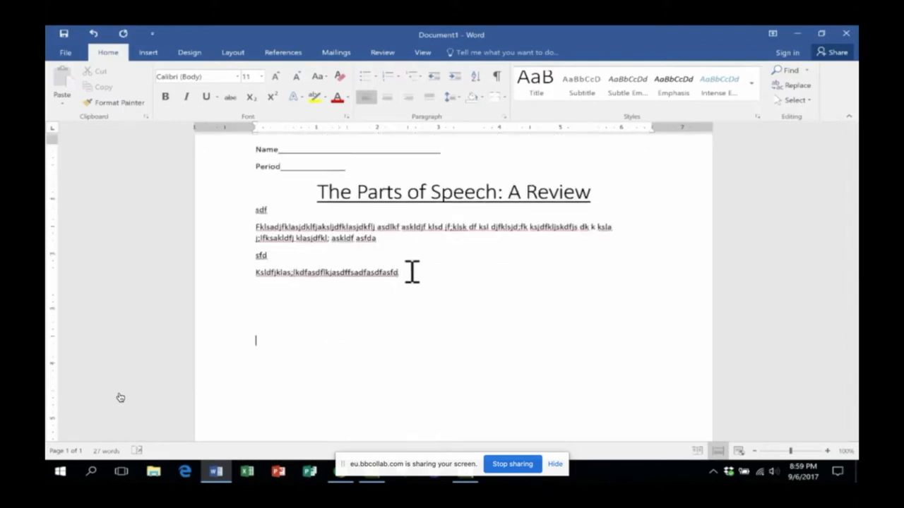
key("Return")
key("Return")
key("Return")
key("Return")
key("Return")
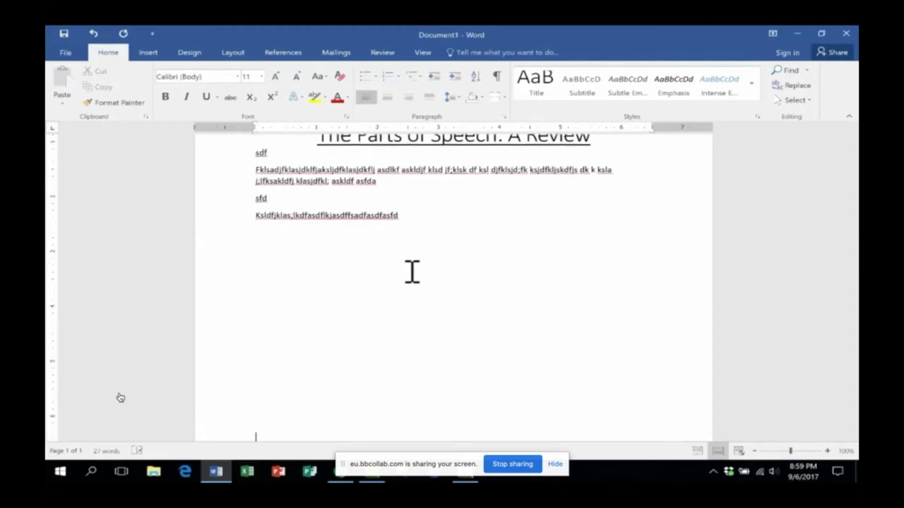
type("Sfjlksjdf;ljaskl;j")
type("fsdfjskl;dfklsklf")
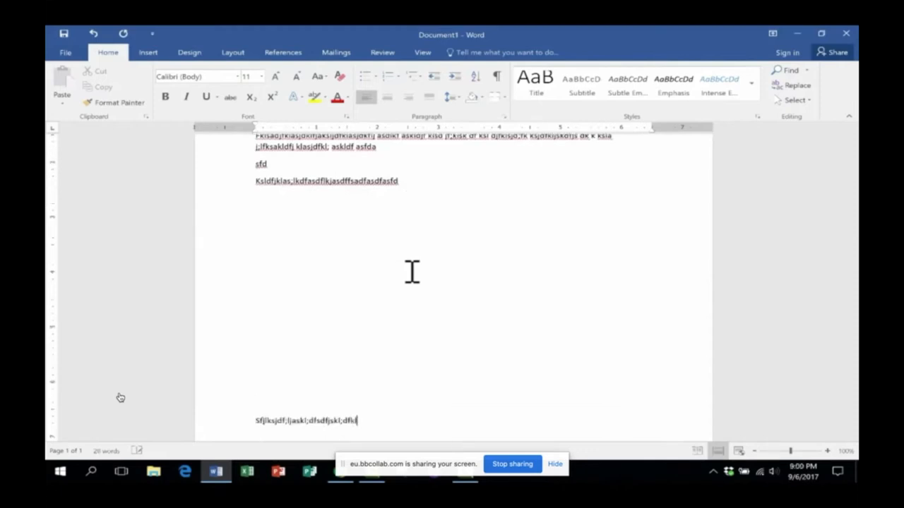
Type several short one- or two-letter filler lines, then return to the top of the document
key("Return")
type(";lkasdfa")
key("Return")
type("Fs")
key("Return")
key("Return")
type("Sf")
key("Return")
type("D")
key("Return")
type("Sf")
key("Return")
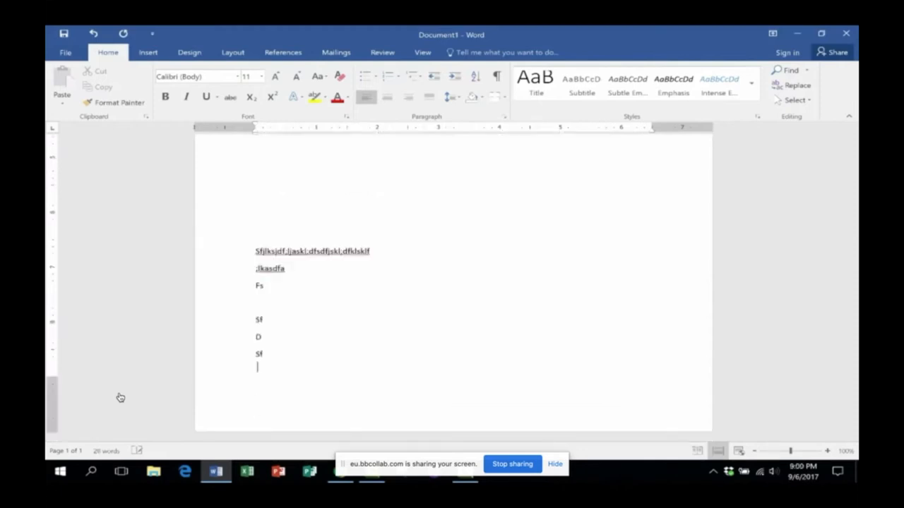
key("Return")
key("Return")
key("Return")
key("Return")
type("S")
key("Return")
type("S")
key("Return")
type("F")
key("Return")
type("Sf")
key("ctrl+Home")
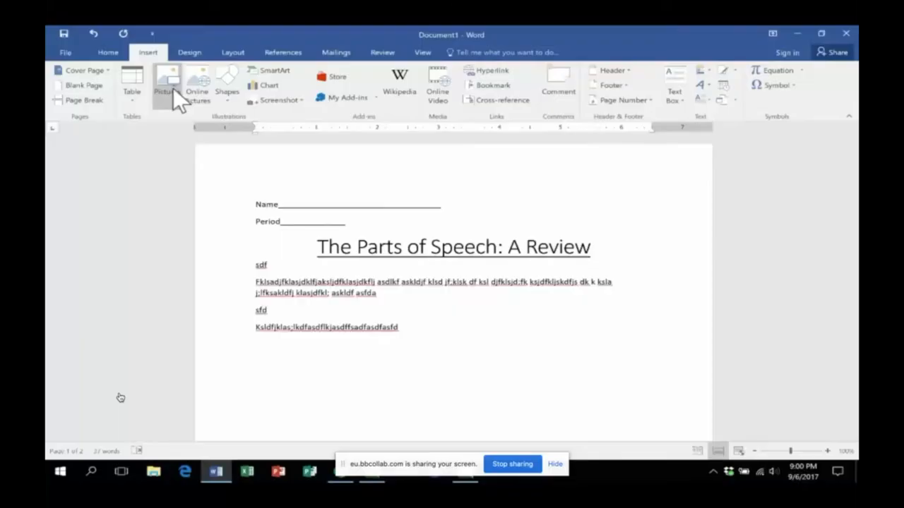
Insert the Human-Skeleton photo from the '1 Photos I Use' folder via the Pictures dialog
left_click(173, 87)
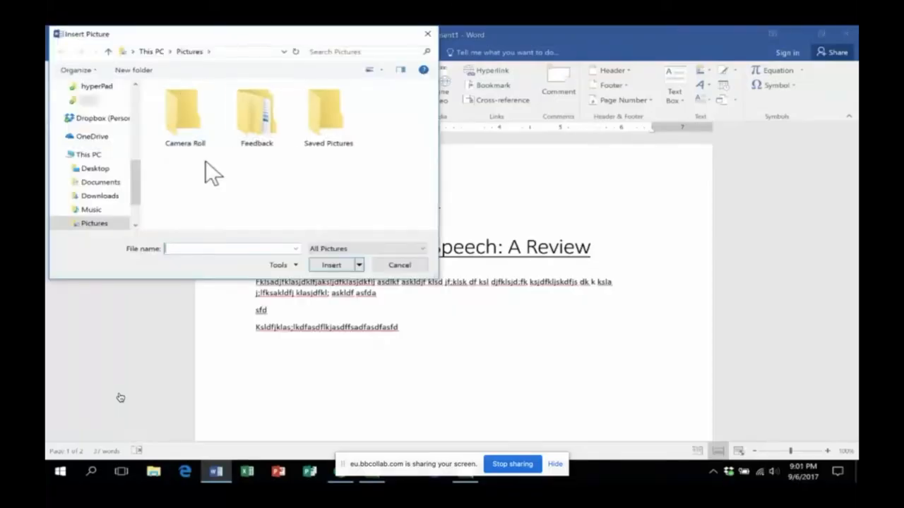
left_click(180, 123)
left_click(104, 193)
scroll(104, 196, "up", 3)
left_click(103, 87)
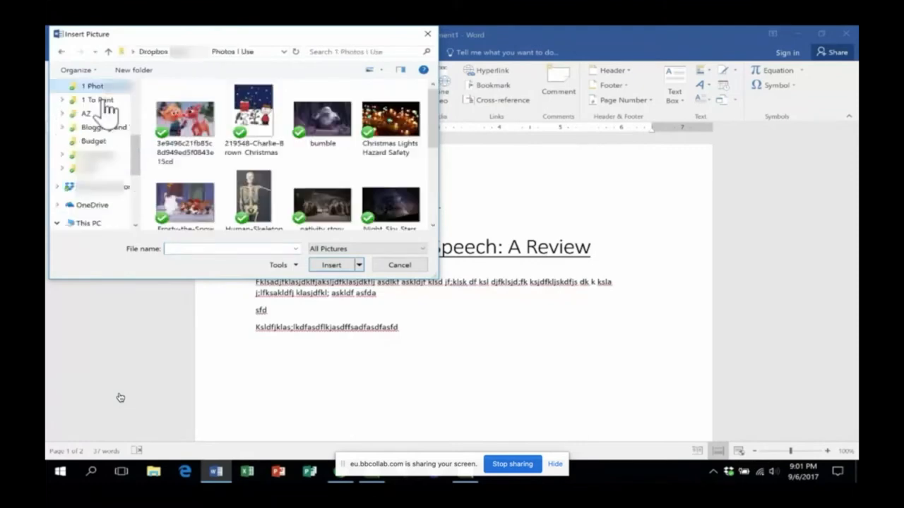
scroll(275, 179, "down", 5)
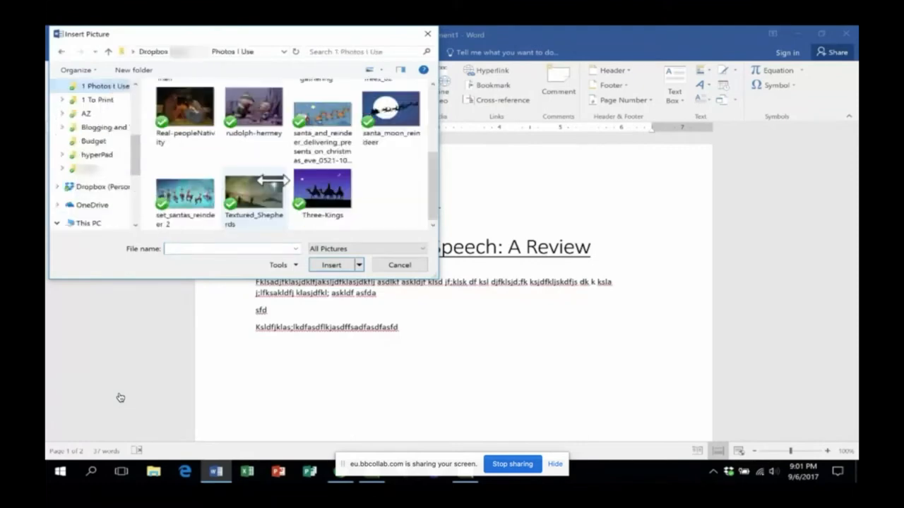
scroll(295, 183, "up", 5)
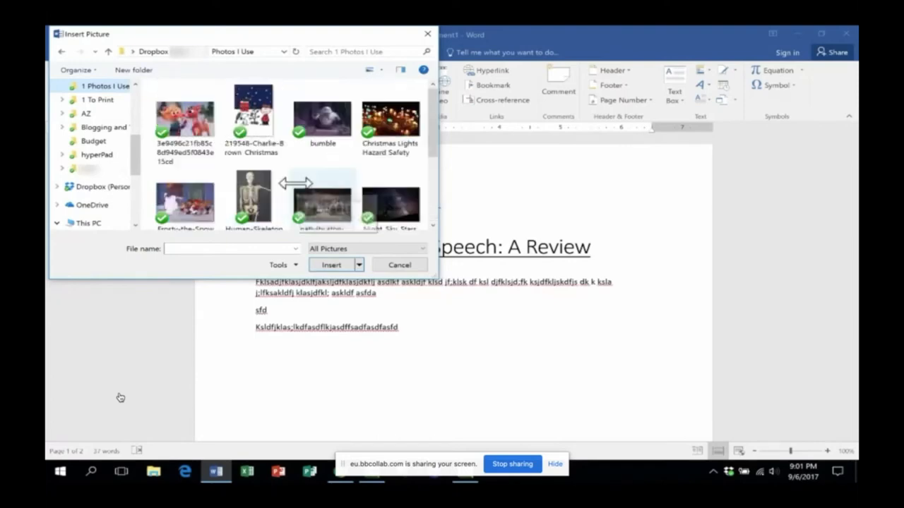
double_click(253, 197)
scroll(465, 266, "down", 1)
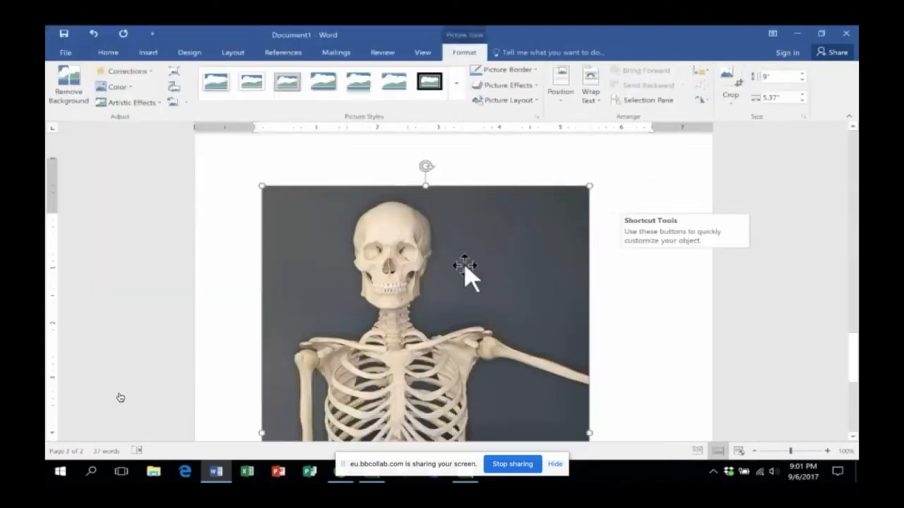
scroll(464, 265, "up", 1)
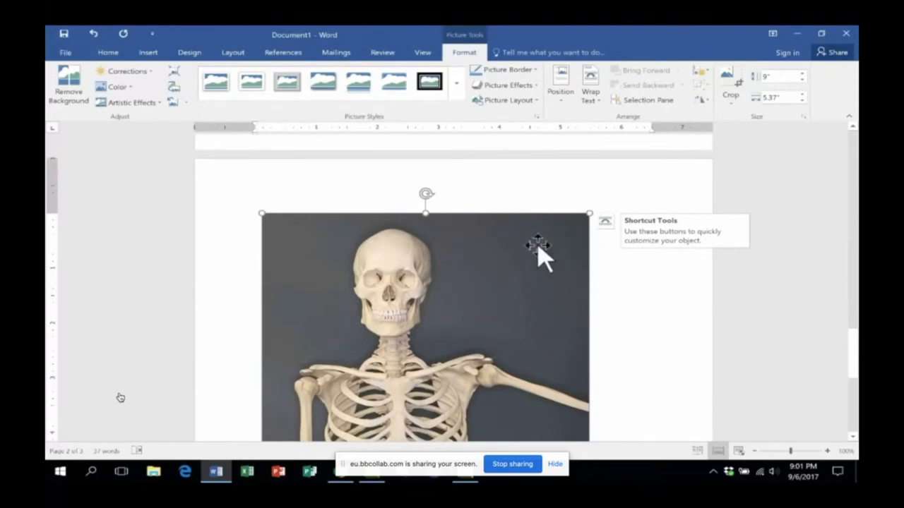
scroll(506, 262, "up", 5)
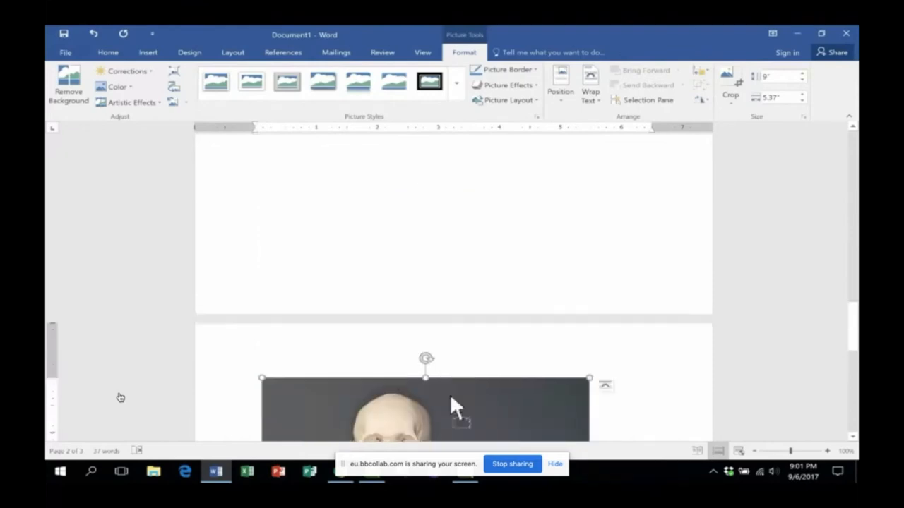
scroll(508, 276, "down", 15)
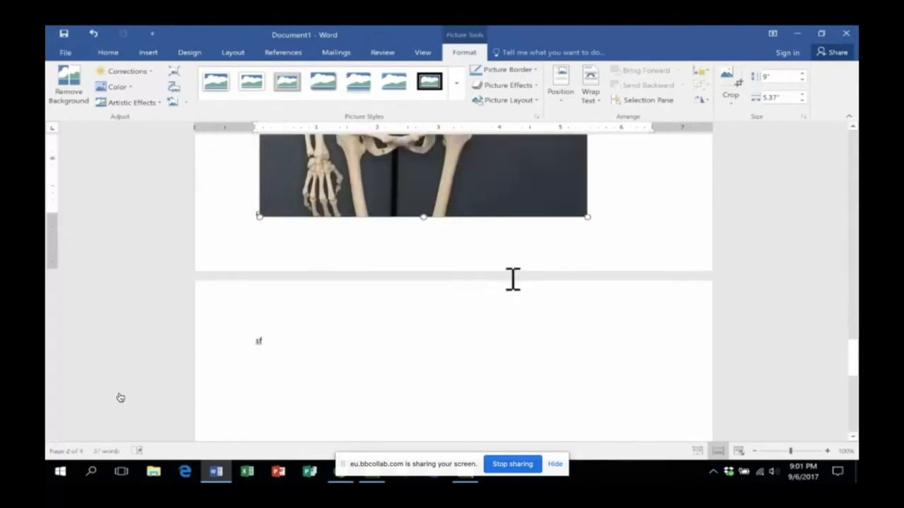
scroll(512, 278, "up", 10)
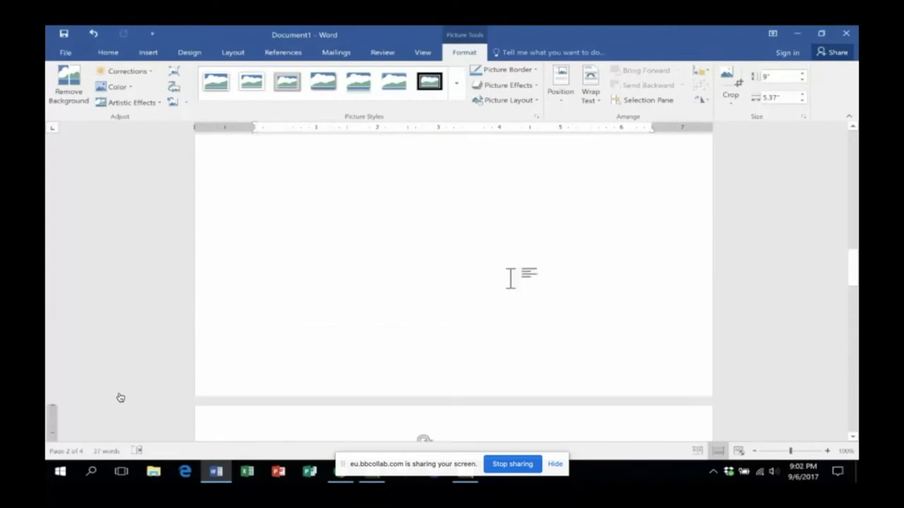
scroll(511, 278, "up", 15)
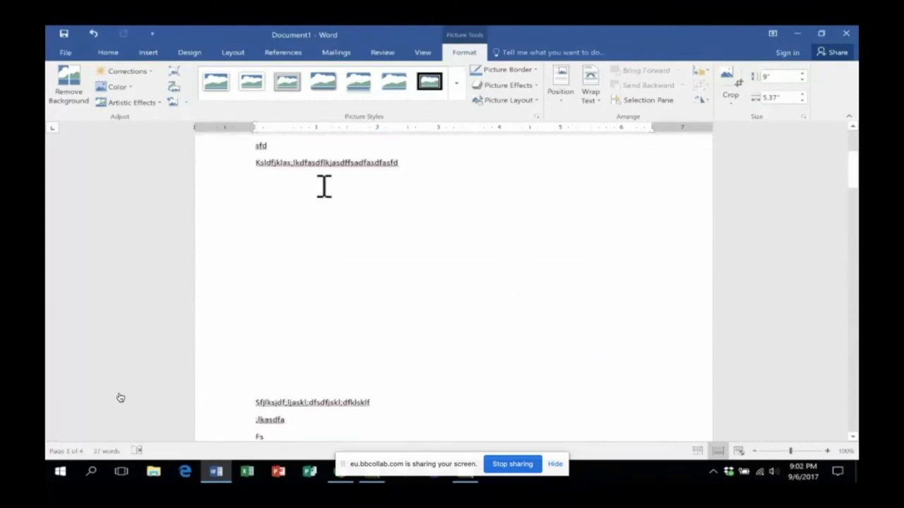
scroll(324, 170, "down", 1)
scroll(324, 162, "down", 1)
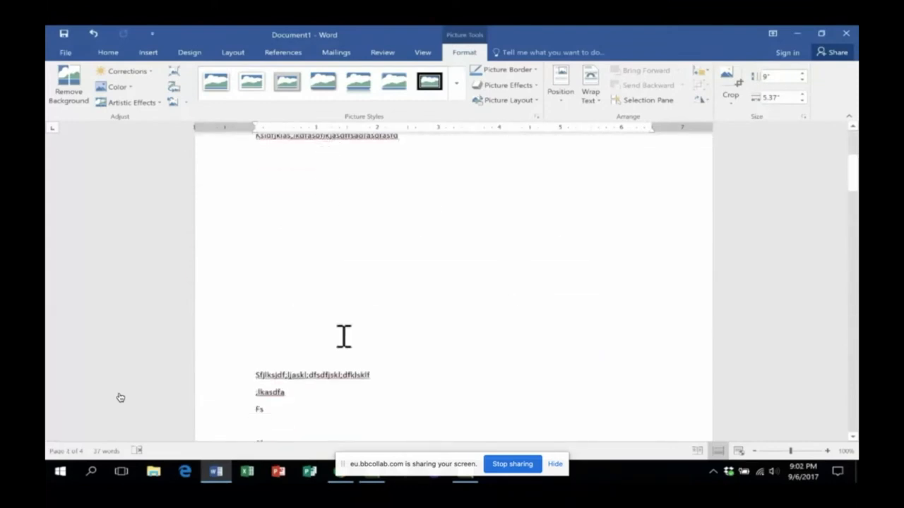
scroll(375, 364, "down", 15)
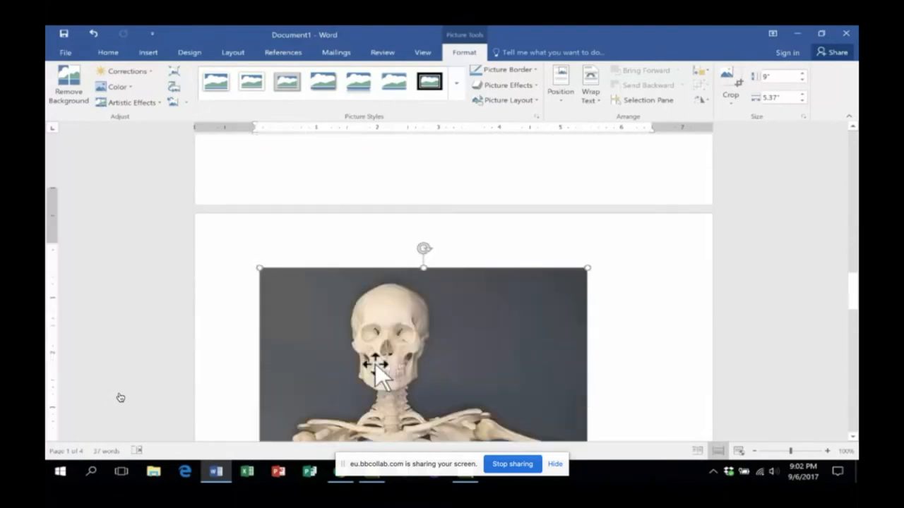
scroll(377, 365, "up", 12)
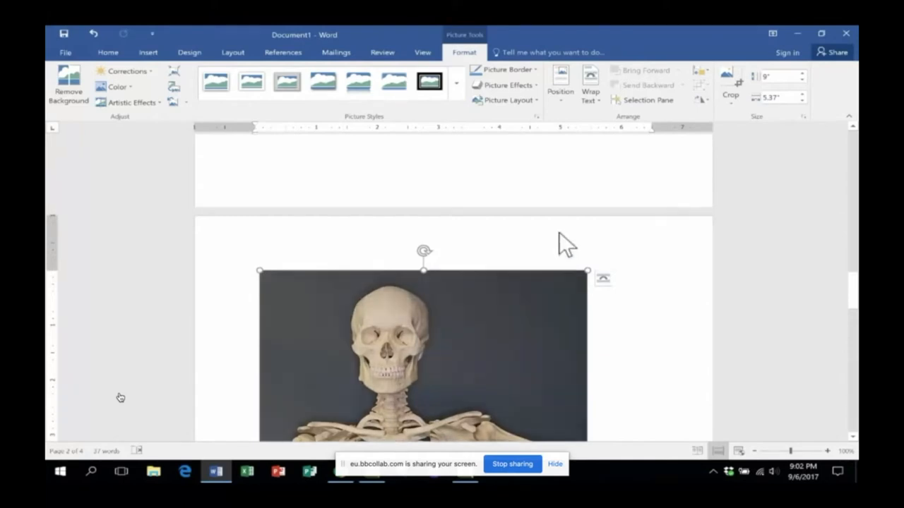
left_click(650, 234)
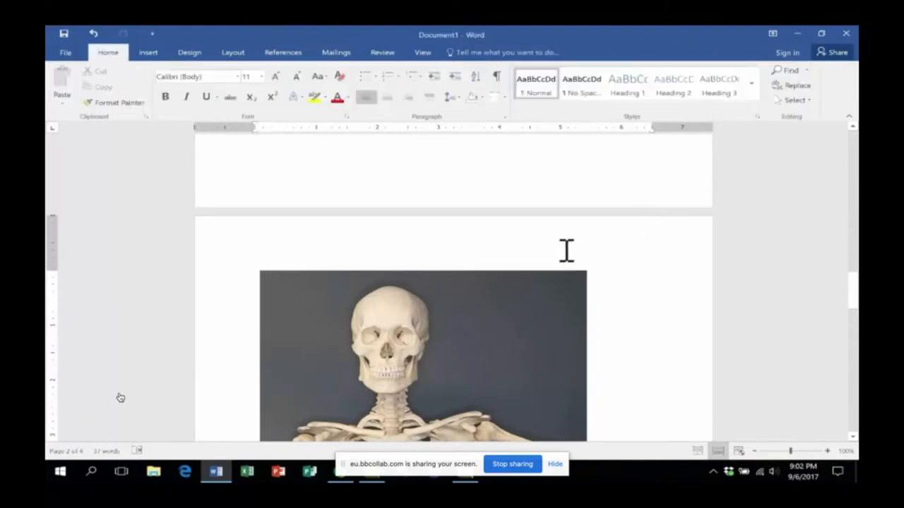
left_click(504, 318)
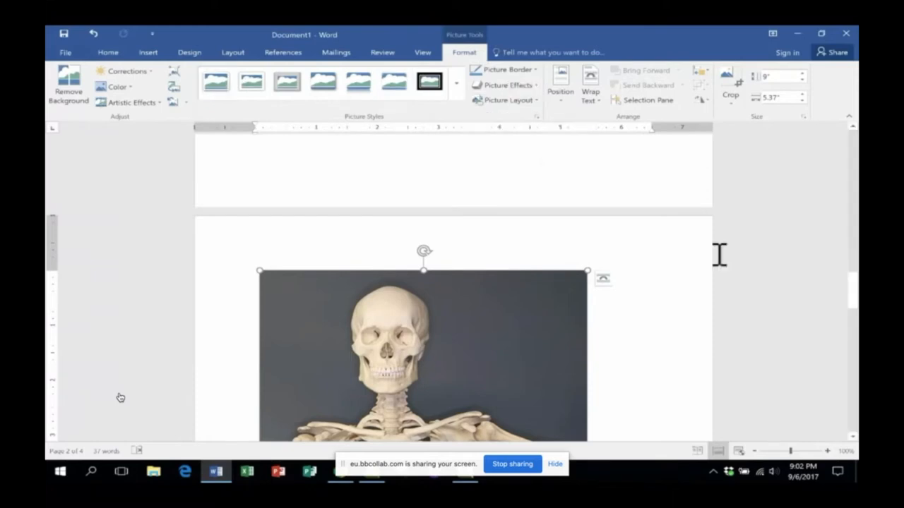
scroll(684, 257, "up", 3)
scroll(674, 252, "down", 6)
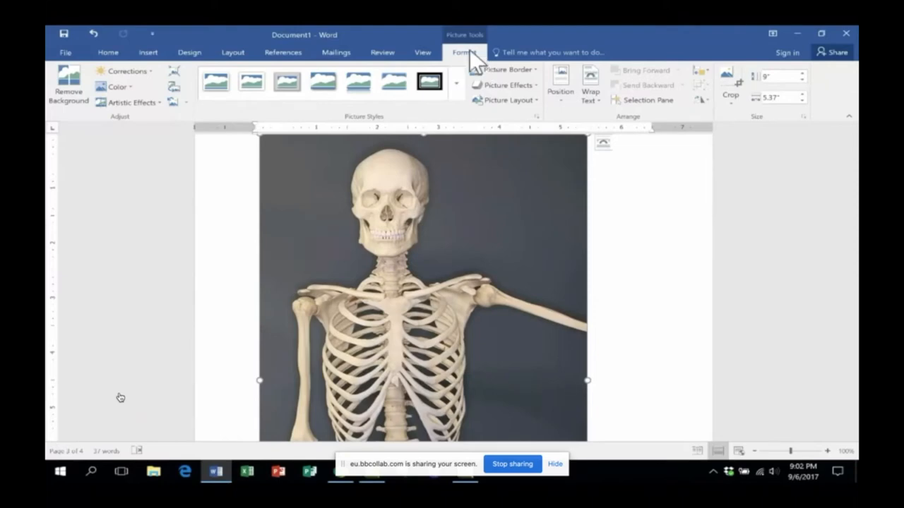
scroll(538, 238, "up", 2)
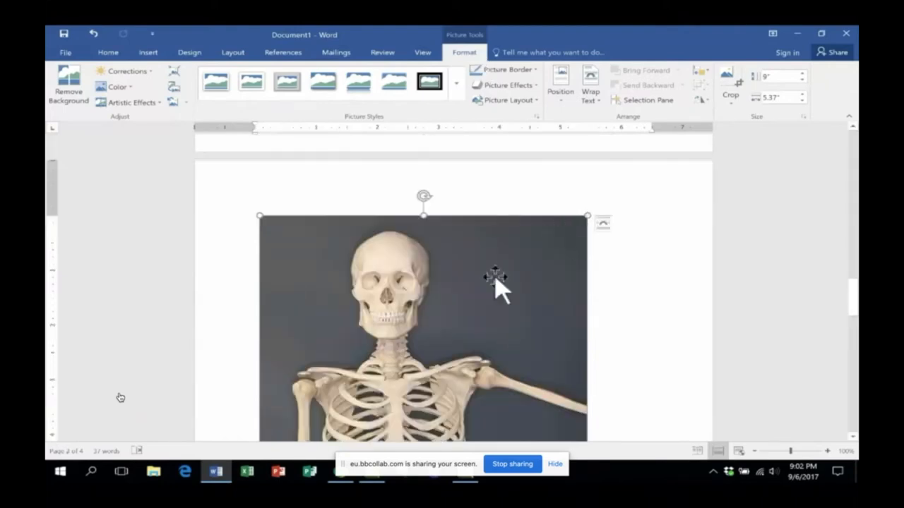
Shrink the skeleton picture by its corner handles to about 3.3 by 1.97 inches
left_click_drag(587, 214, 316, 419)
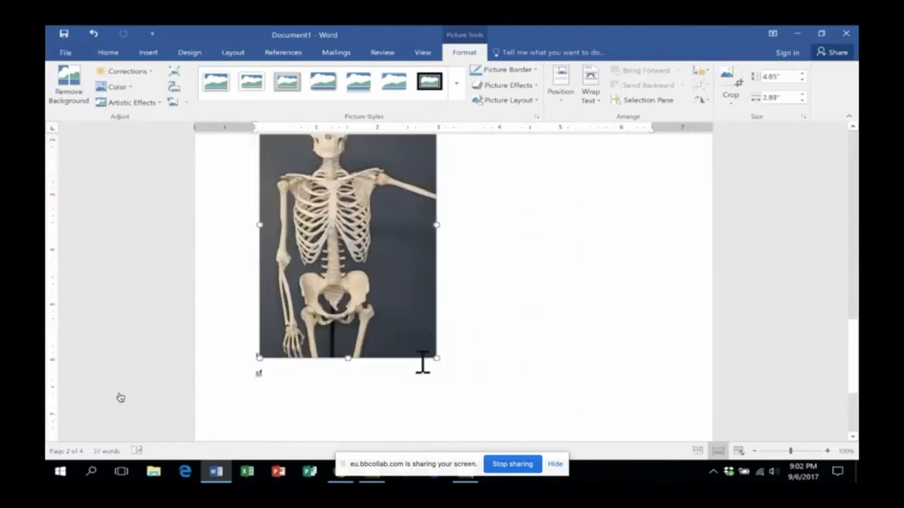
left_click_drag(437, 347, 360, 237)
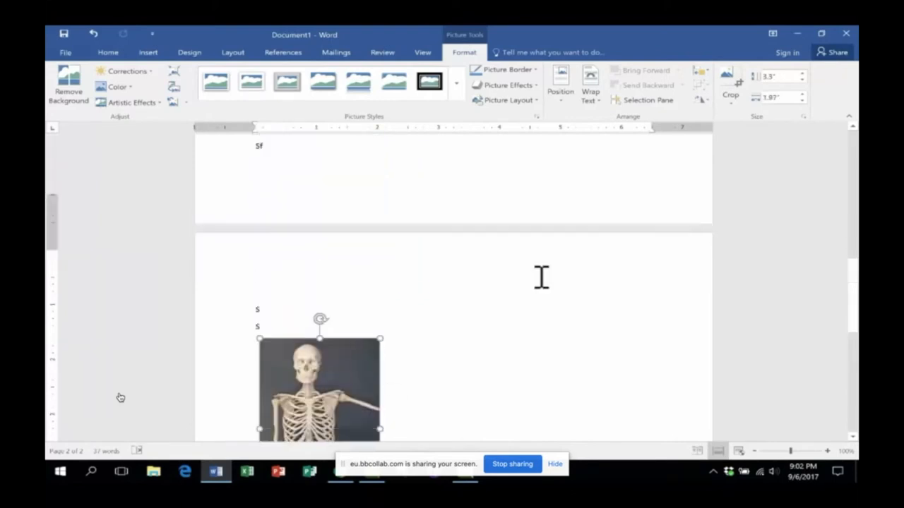
scroll(541, 276, "down", 2)
Drag the resized picture up above the short placeholder lines
left_click_drag(346, 303, 398, 193)
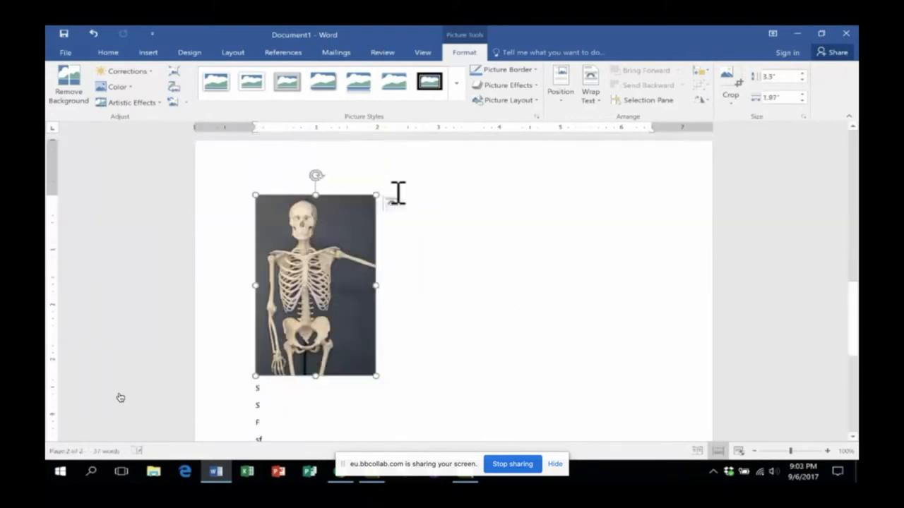
scroll(389, 262, "up", 4)
left_click_drag(313, 434, 323, 219)
scroll(329, 233, "up", 1)
left_click_drag(339, 289, 469, 173)
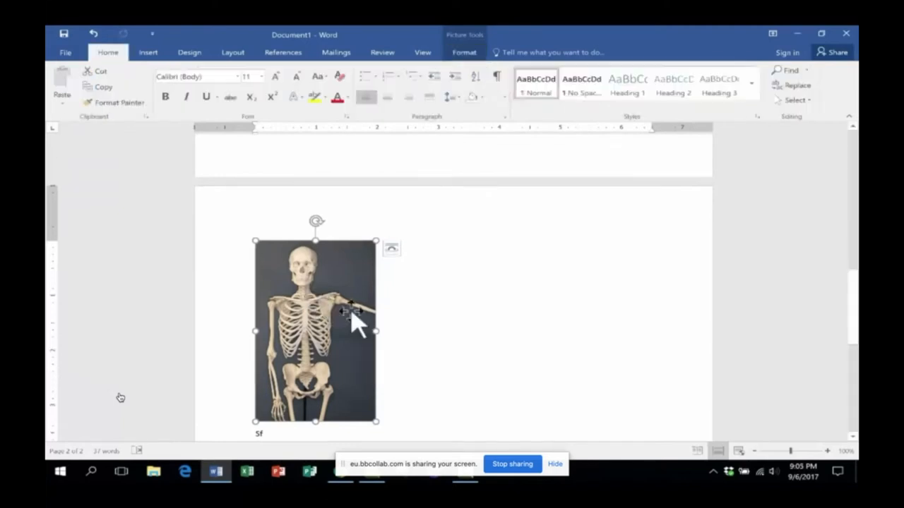
Set the skeleton picture's text wrapping to Behind Text so the worksheet text shows over it
scroll(351, 321, "down", 1)
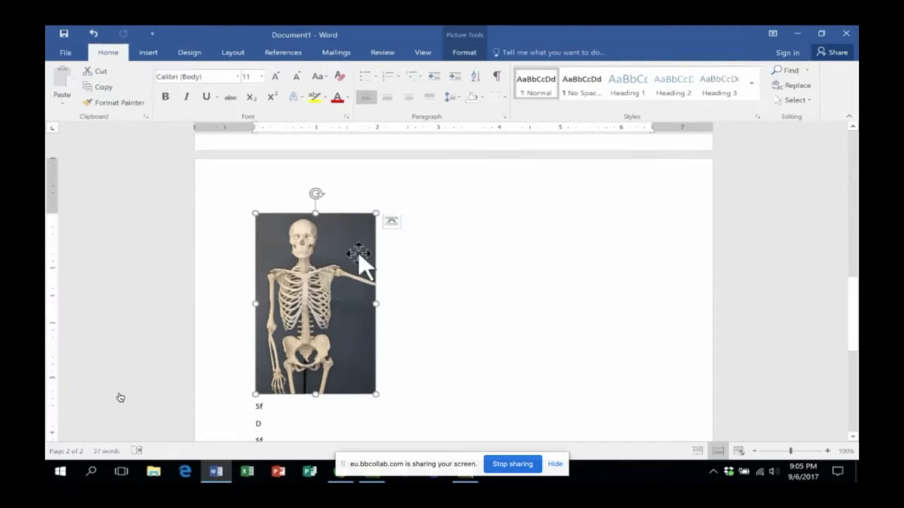
left_click(391, 221)
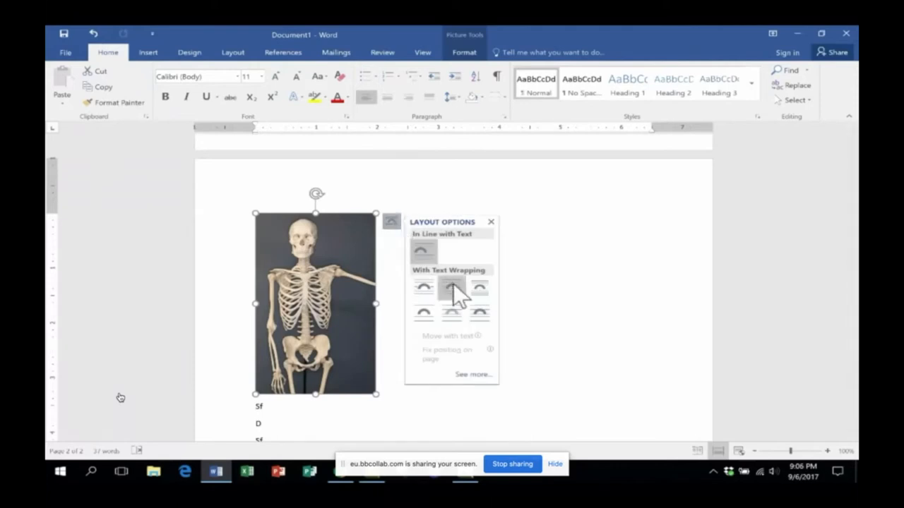
right_click(343, 303)
left_click(304, 286)
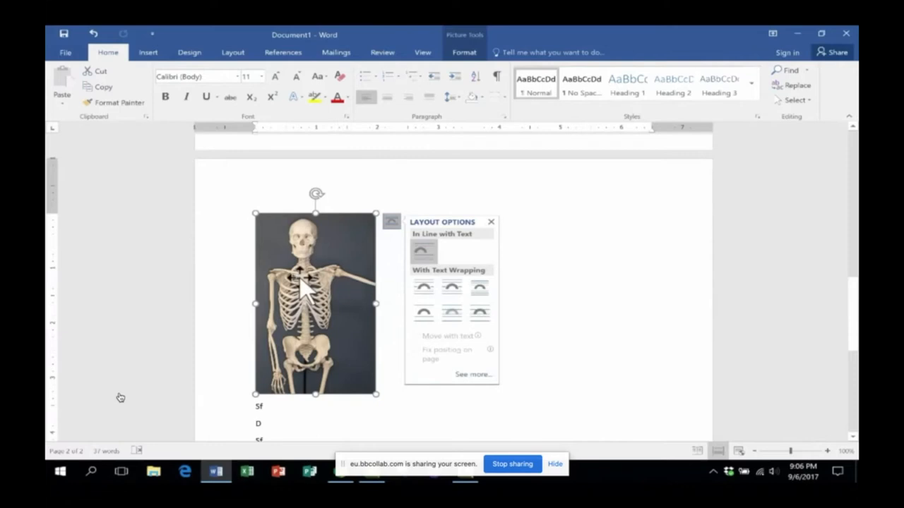
left_click(227, 267)
right_click(322, 293)
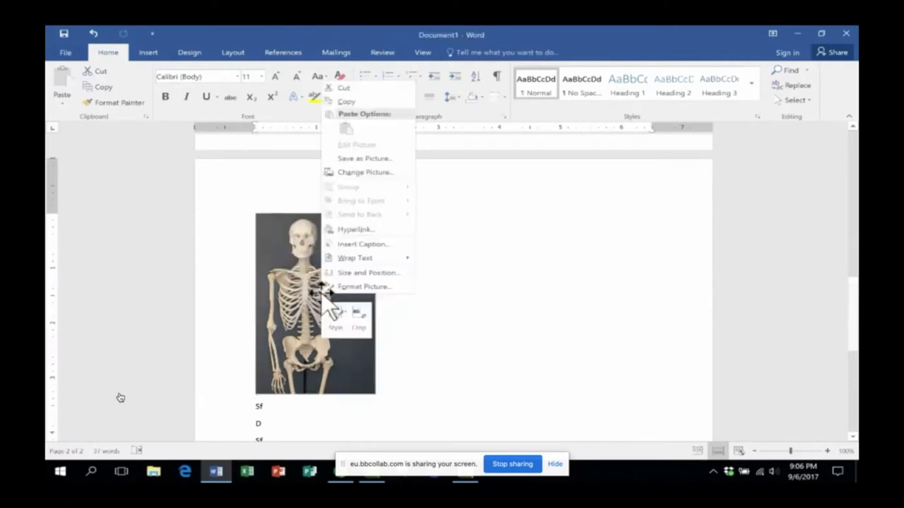
right_click(356, 310)
mouse_move(432, 277)
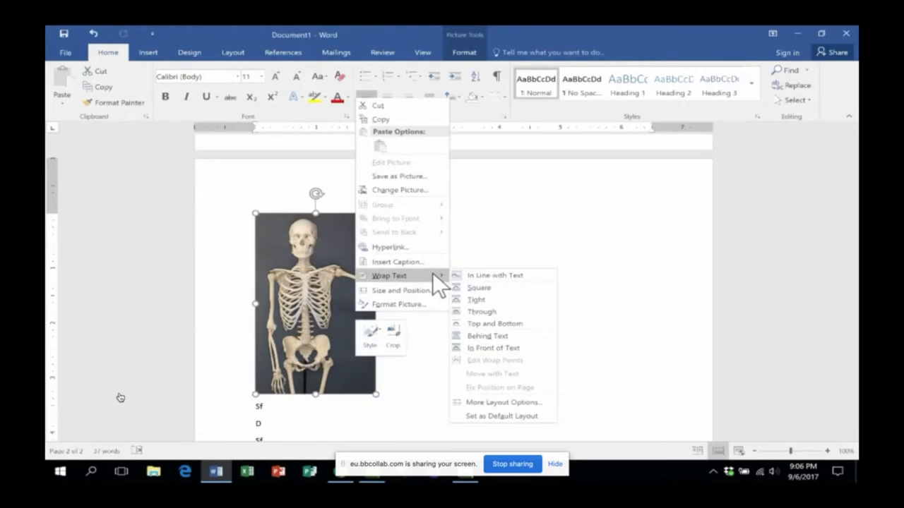
left_click(466, 275)
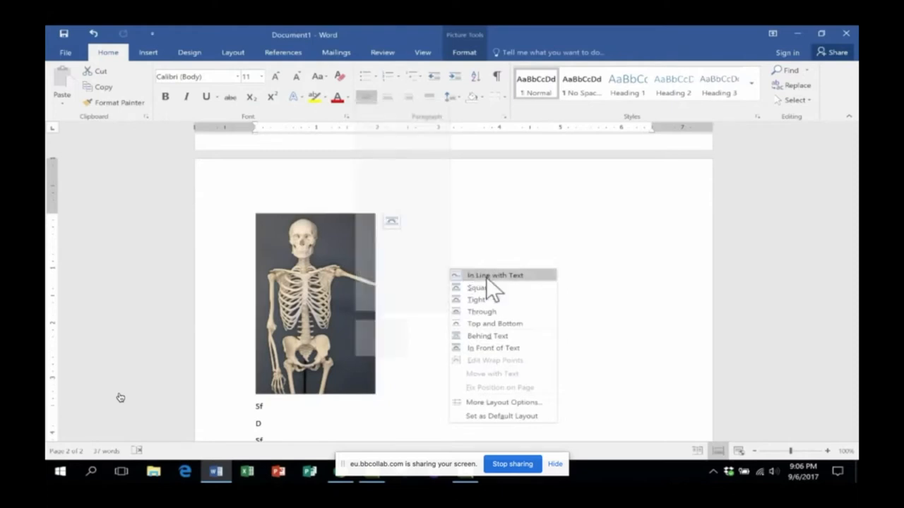
left_click(484, 339)
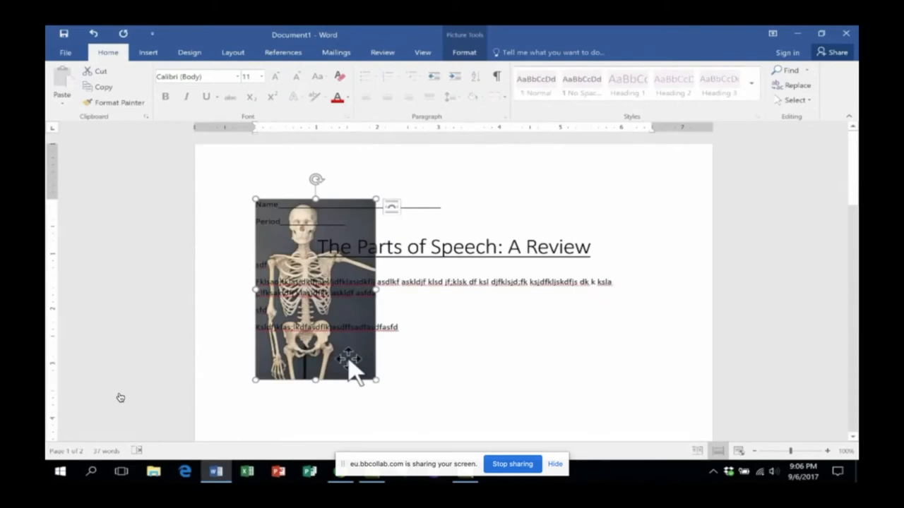
Drag the skeleton picture down under the title and toward the right side of the page
left_click_drag(338, 357, 309, 422)
scroll(403, 388, "down", 6)
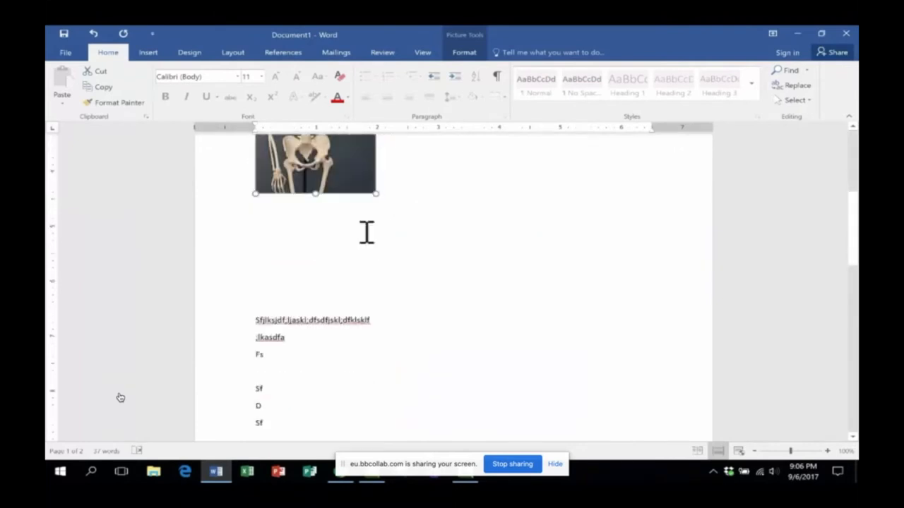
left_click_drag(369, 192, 591, 303)
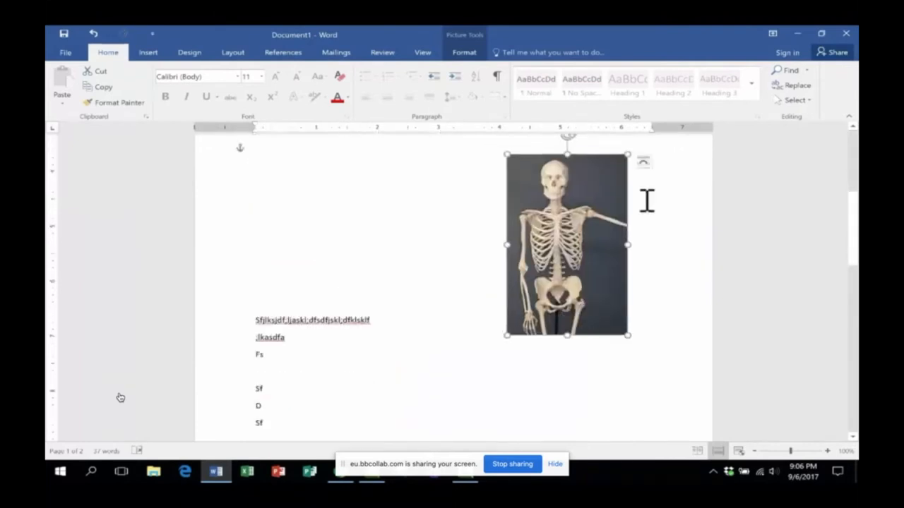
left_click(642, 162)
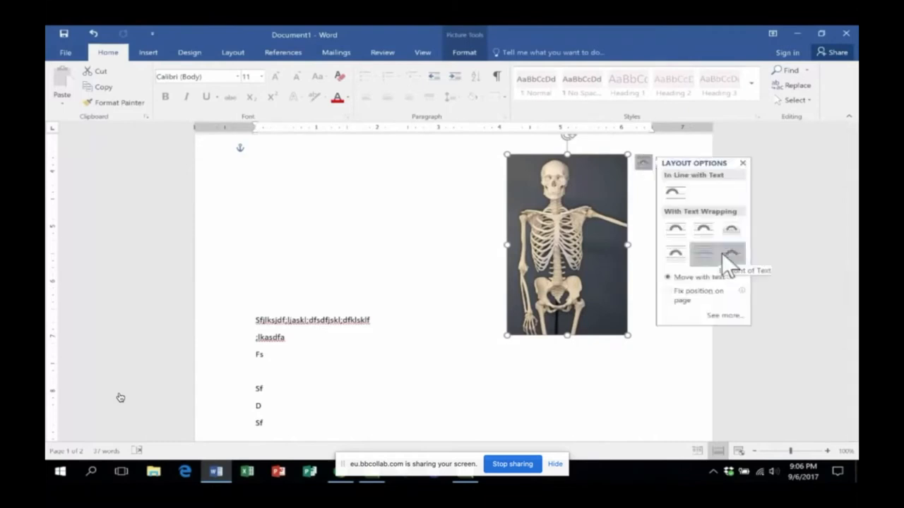
left_click_drag(586, 244, 424, 283)
scroll(531, 286, "up", 3)
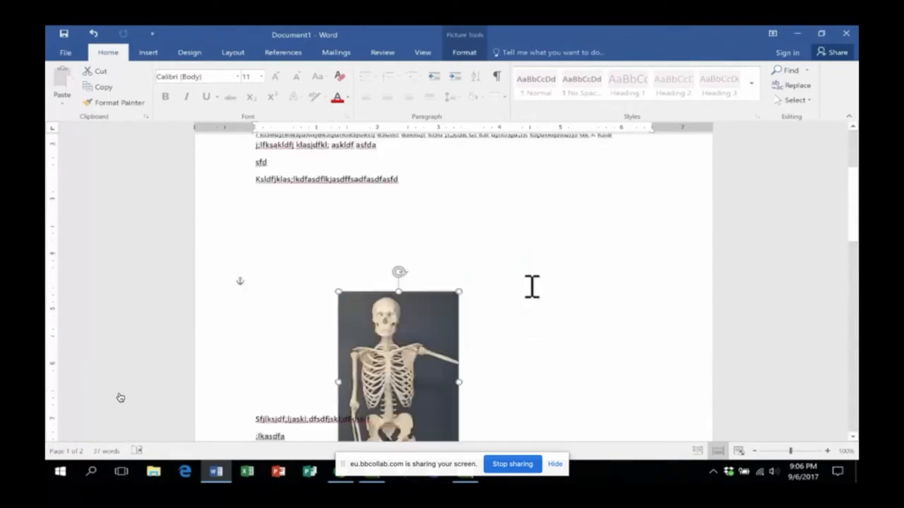
scroll(532, 286, "down", 1)
Shrink the picture slightly and position it just below the placeholder paragraphs
left_click_drag(411, 319, 397, 238)
left_click_drag(444, 194, 398, 220)
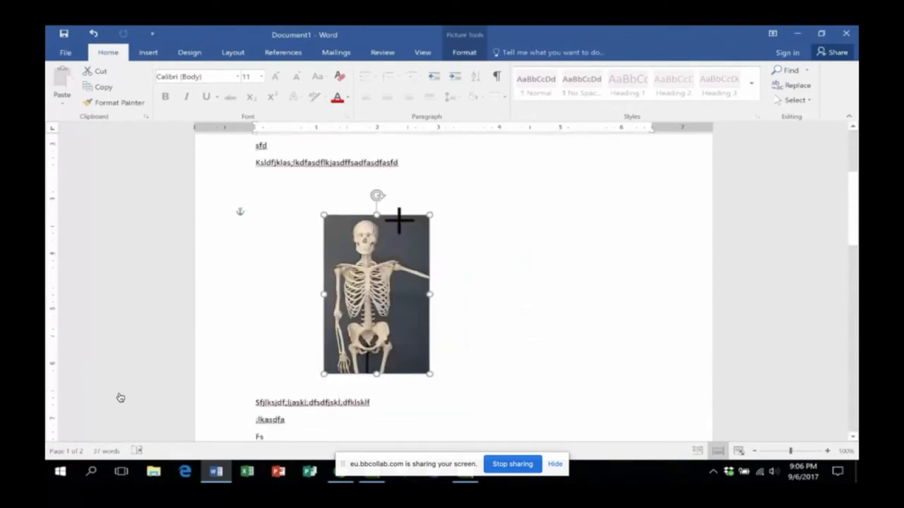
scroll(530, 242, "up", 4)
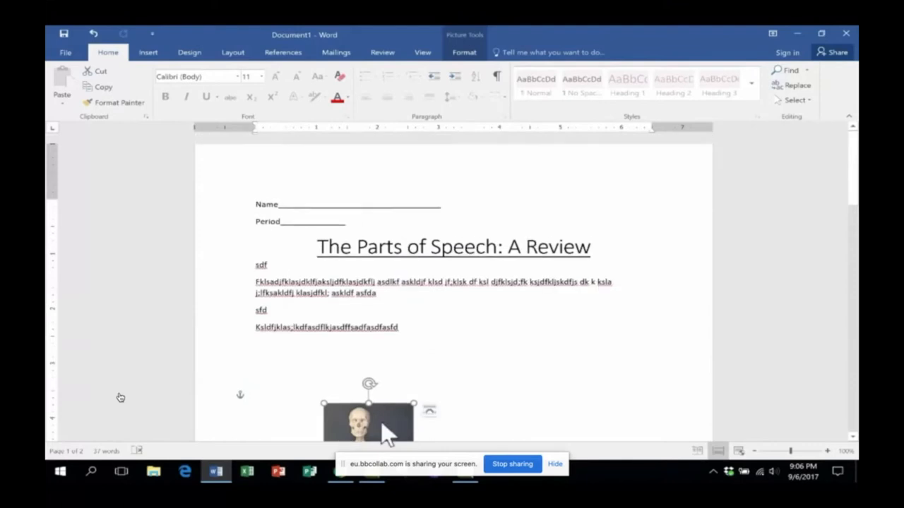
left_click_drag(382, 424, 421, 350)
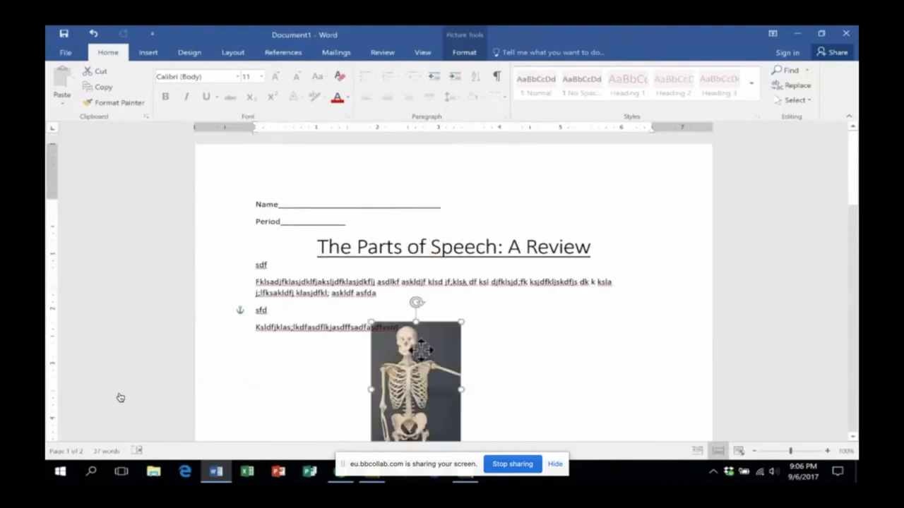
scroll(503, 345, "down", 4)
scroll(503, 345, "up", 3)
left_click_drag(390, 326, 452, 344)
left_click_drag(485, 428, 526, 446)
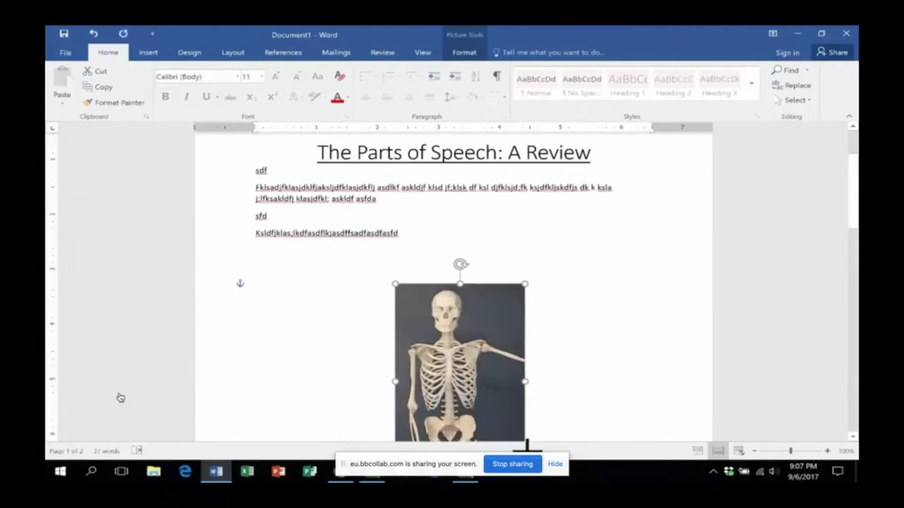
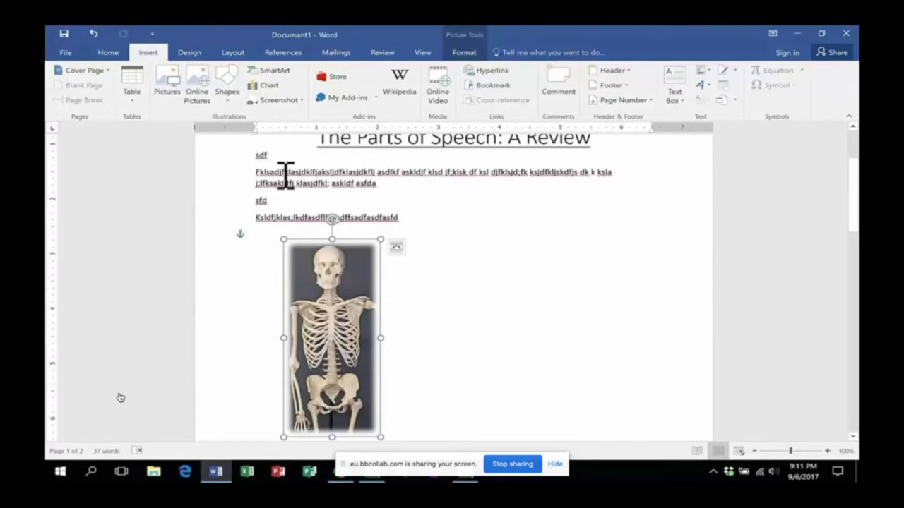
Select the text from the paragraph down through the line 'sfd'
left_click_drag(285, 175, 538, 211)
Insert a Simple Text Box and fill it with a line of random filler text
left_click(672, 78)
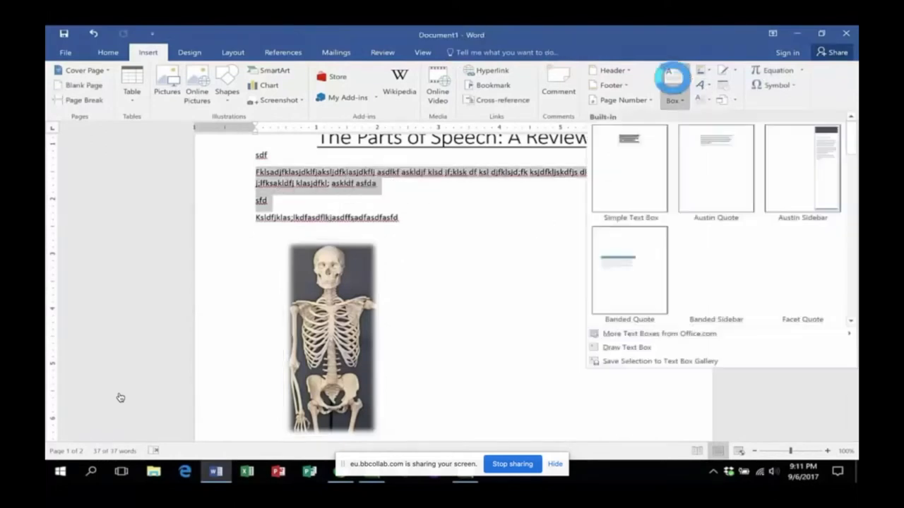
scroll(650, 254, "down", 6)
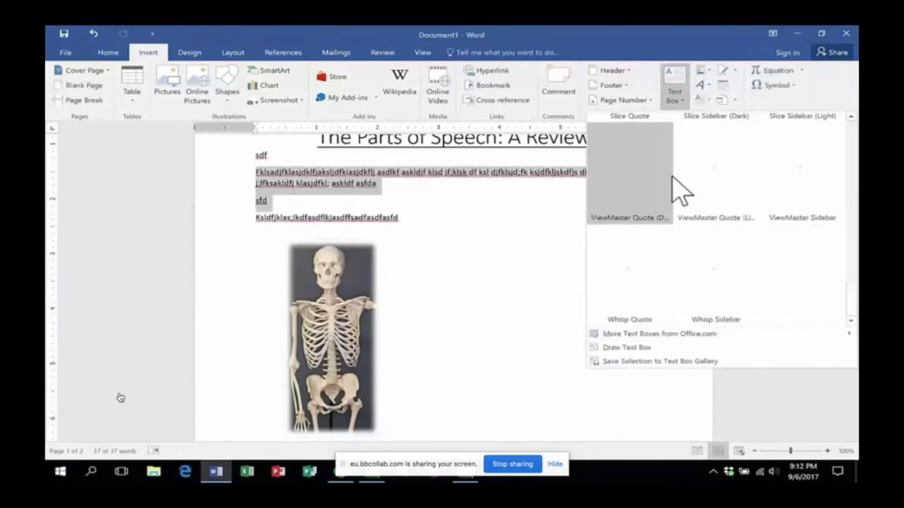
scroll(672, 195, "up", 6)
scroll(455, 240, "up", 1)
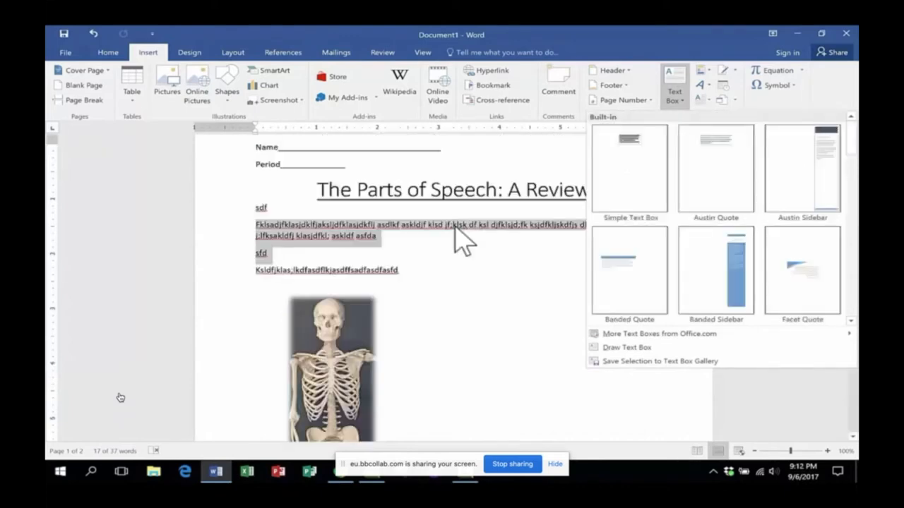
left_click(641, 154)
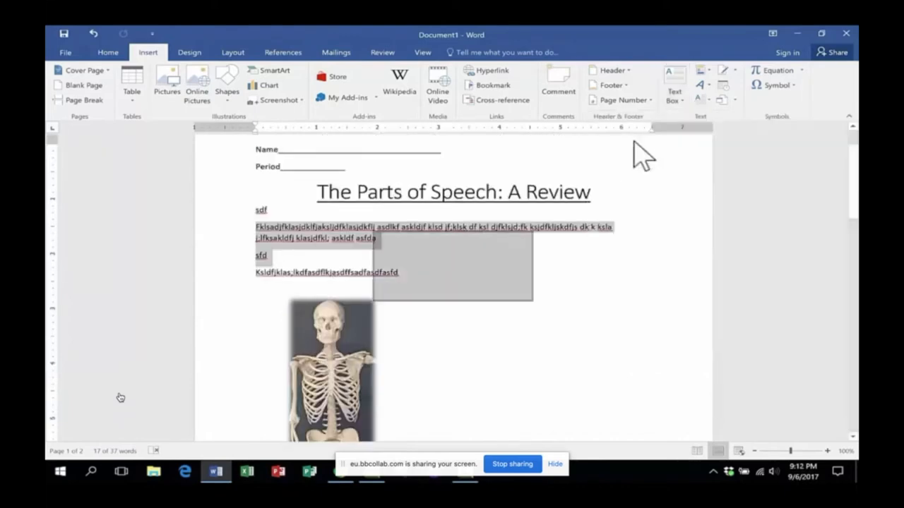
type("kjasljdfk")
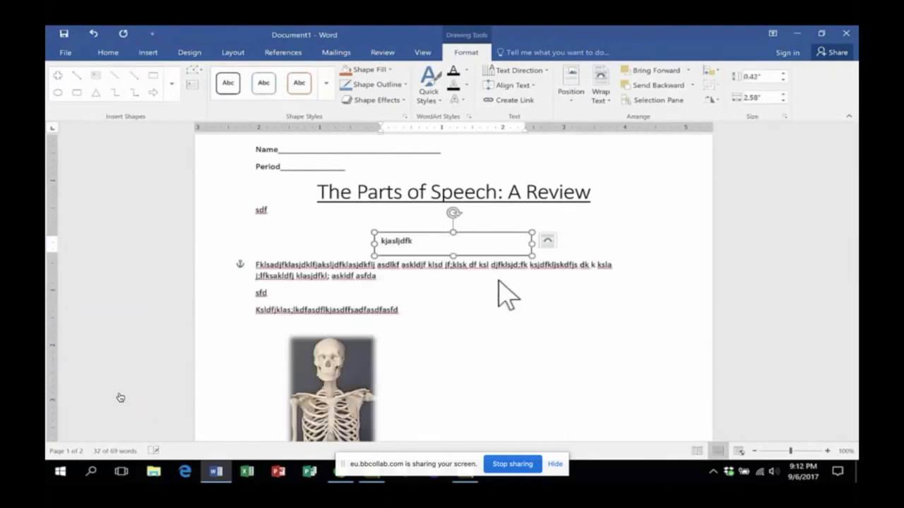
type("jaskljfkjaskl;dfkjaskdfjklajskl;dfjkl;asjkldfjklasjdfklasjkfljklasf")
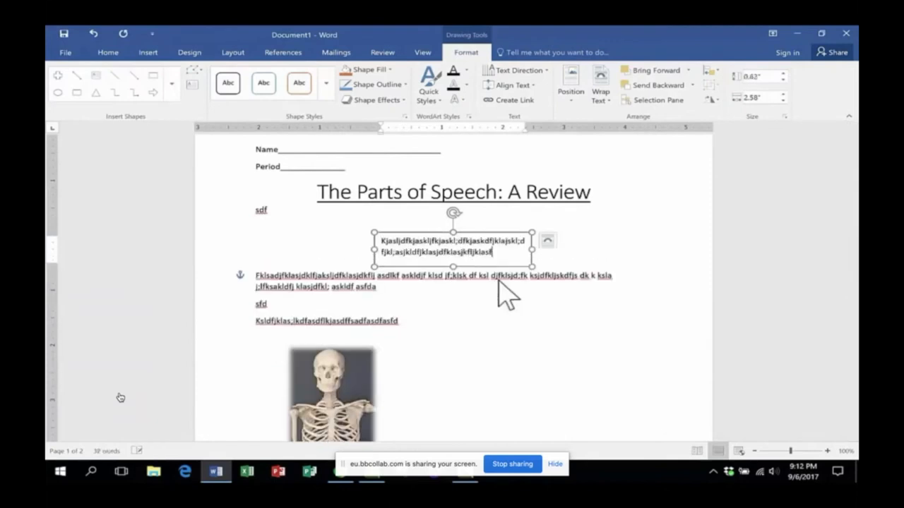
left_click(547, 346)
Set the text box to Behind Text and place it to the right of the skeleton picture
mouse_move(447, 233)
left_mouse_down()
mouse_move(436, 305)
mouse_move(510, 332)
mouse_move(442, 249)
mouse_move(410, 226)
mouse_move(379, 222)
mouse_move(438, 256)
mouse_move(490, 236)
mouse_move(521, 302)
left_mouse_up()
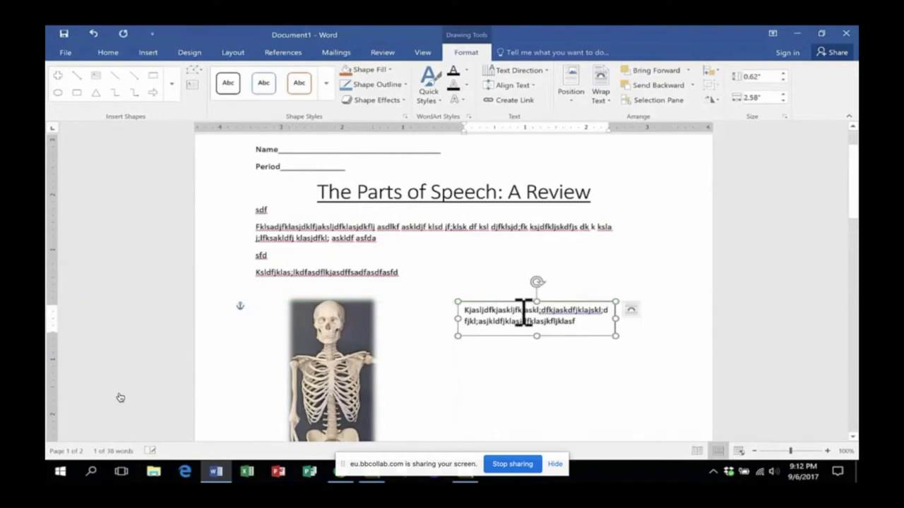
left_click(632, 309)
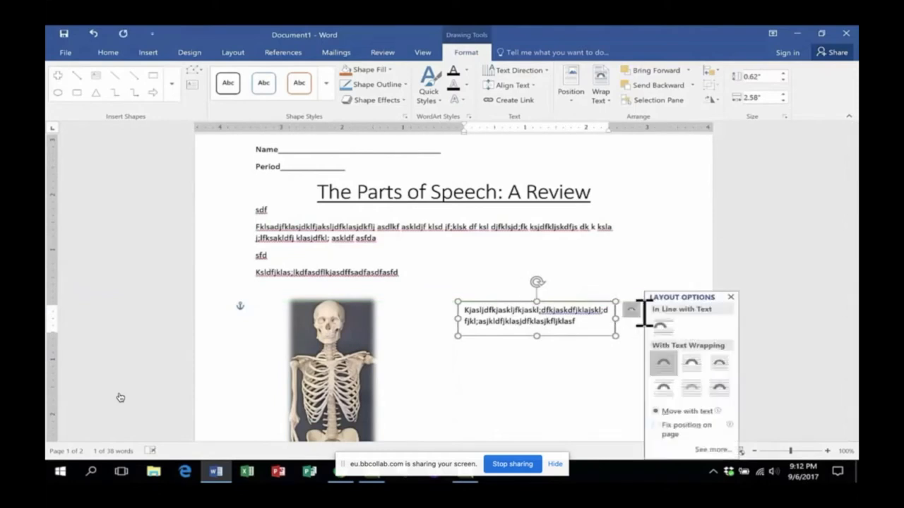
left_click(691, 389)
mouse_move(510, 313)
left_mouse_down()
mouse_move(358, 210)
mouse_move(501, 300)
left_mouse_up()
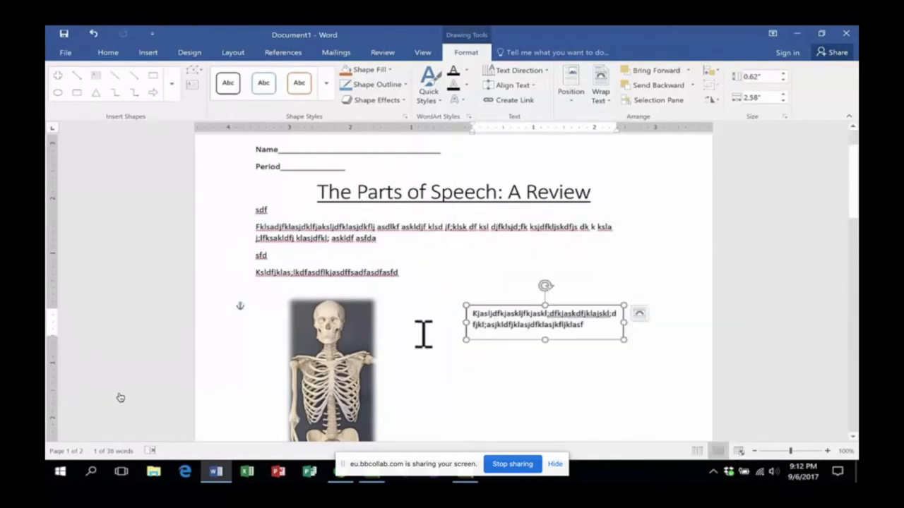
left_click(341, 342)
mouse_move(341, 342)
left_mouse_down()
mouse_move(521, 246)
mouse_move(420, 259)
mouse_move(347, 343)
mouse_move(353, 339)
left_mouse_up()
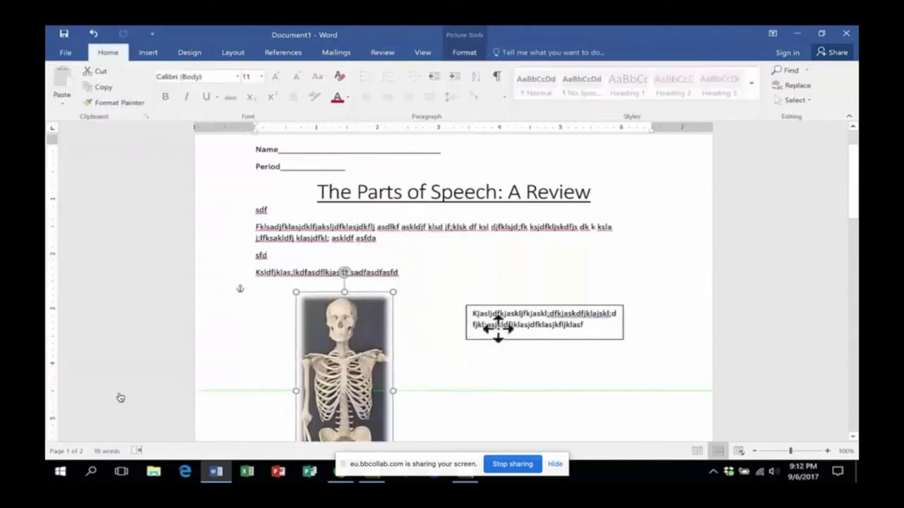
left_click_drag(515, 304, 554, 292)
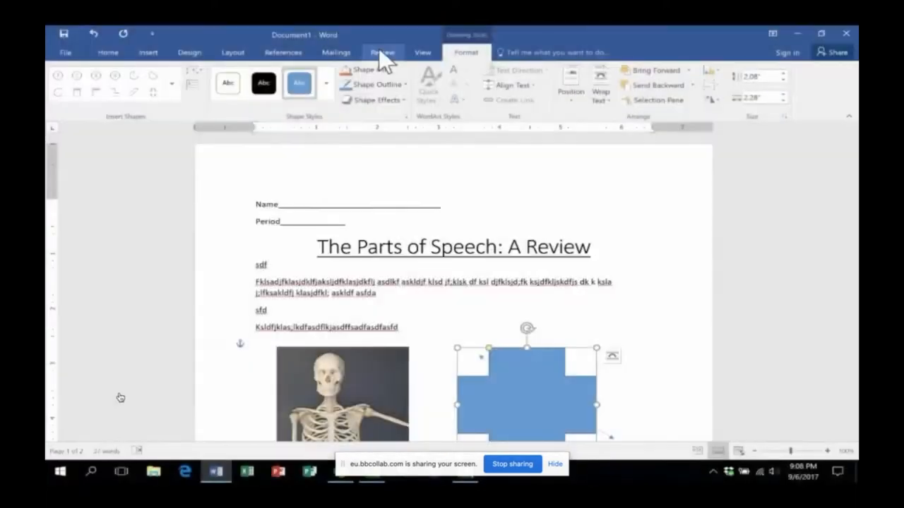
left_click(380, 53)
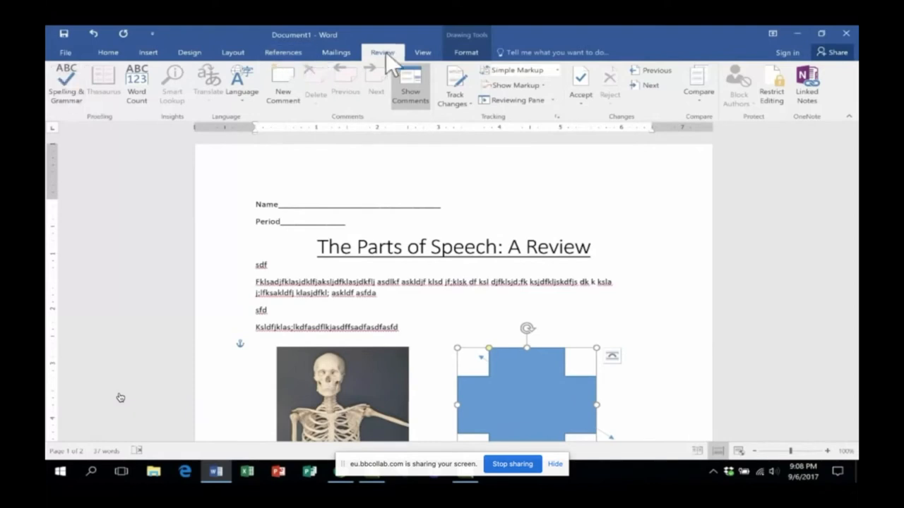
left_click(67, 88)
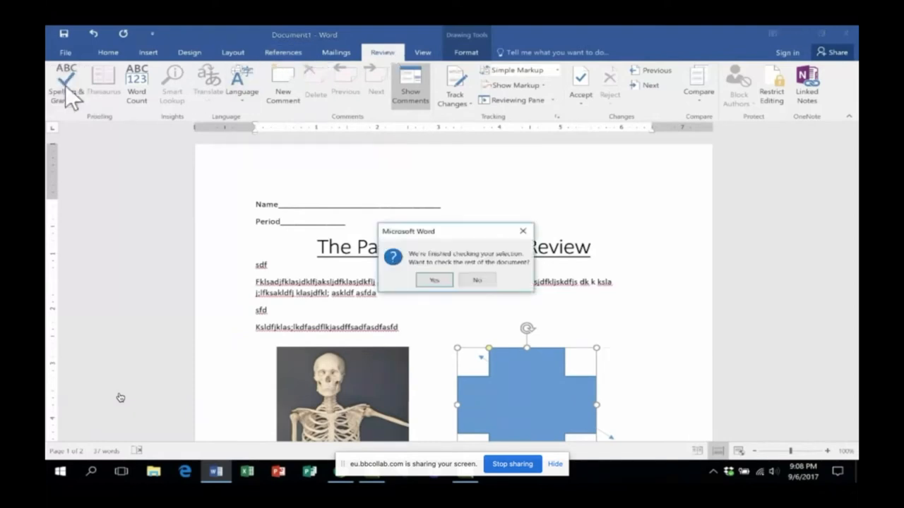
left_click(430, 278)
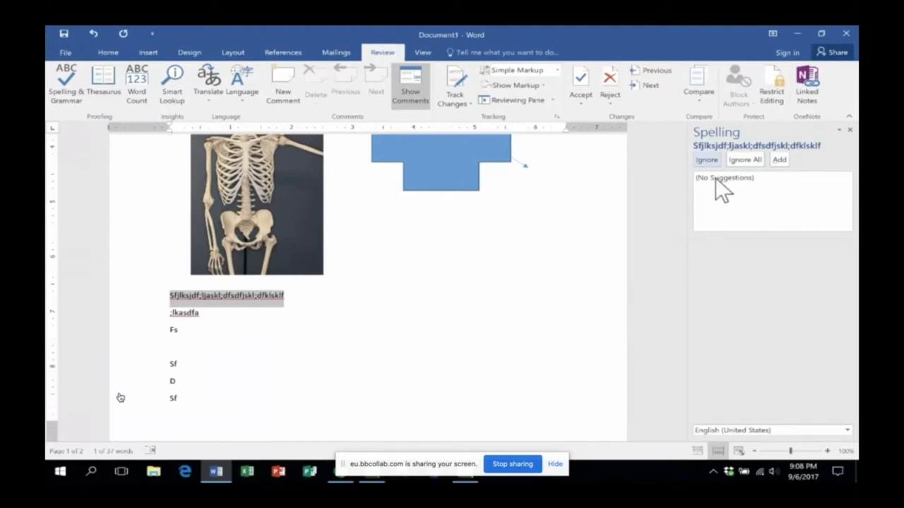
left_click(849, 130)
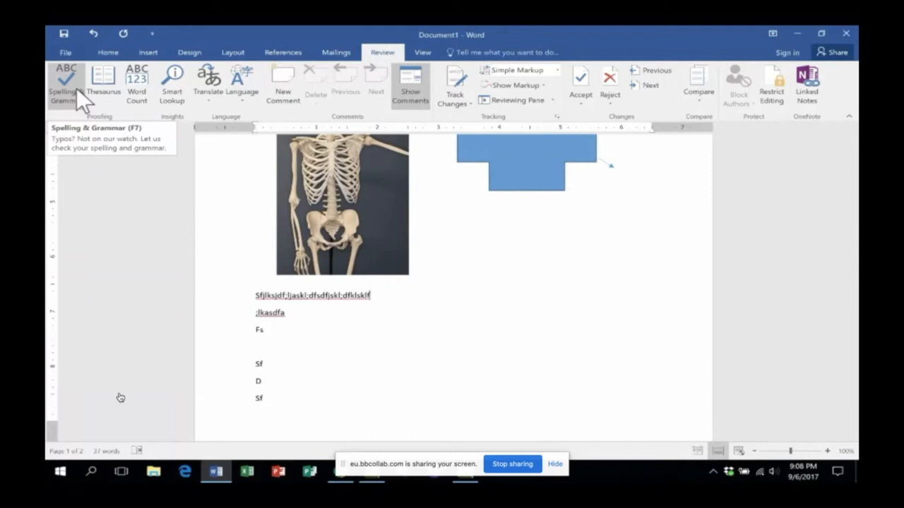
scroll(258, 185, "up", 5)
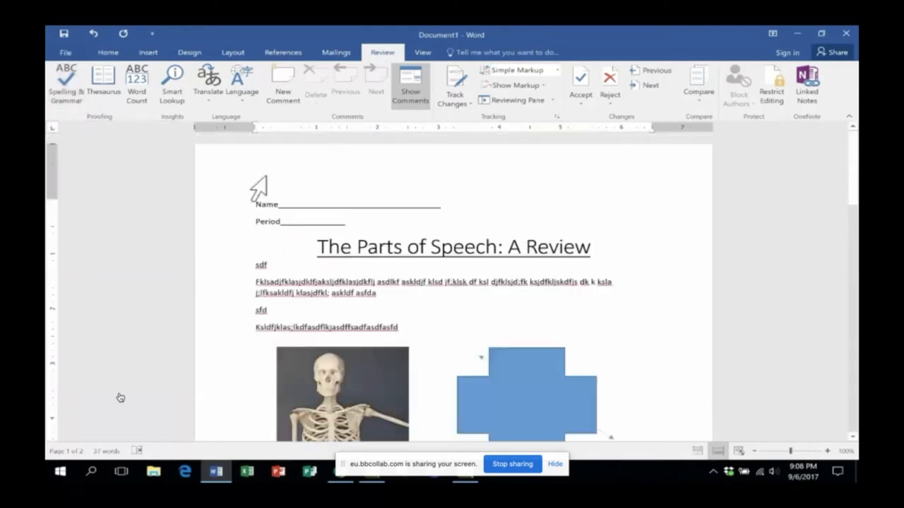
left_click(141, 89)
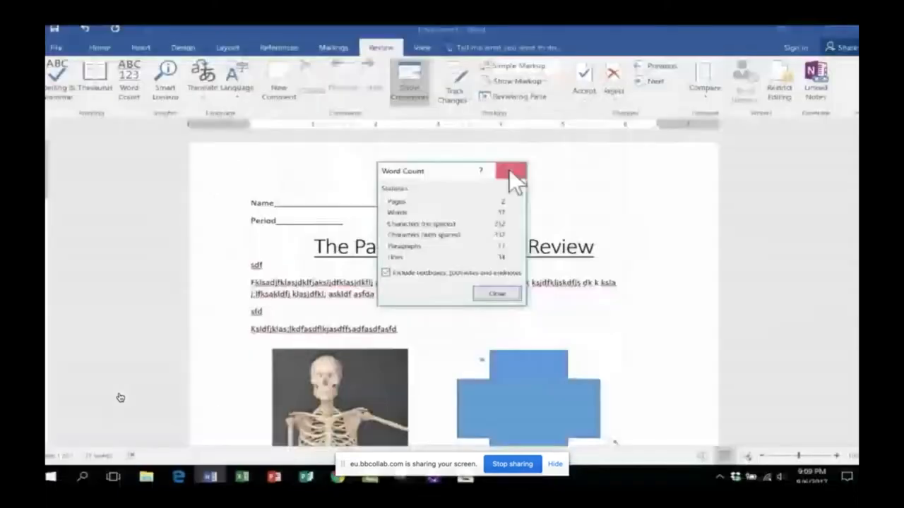
left_click(579, 73)
left_click(103, 79)
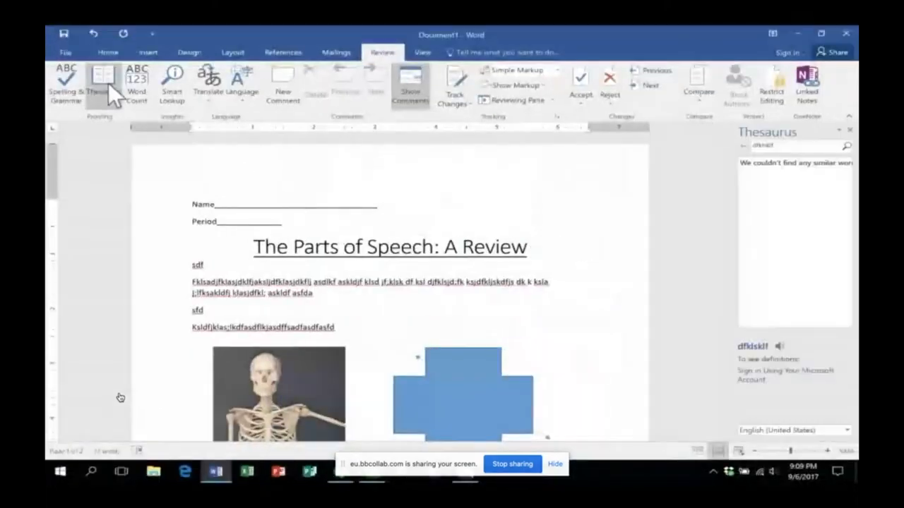
left_click(850, 130)
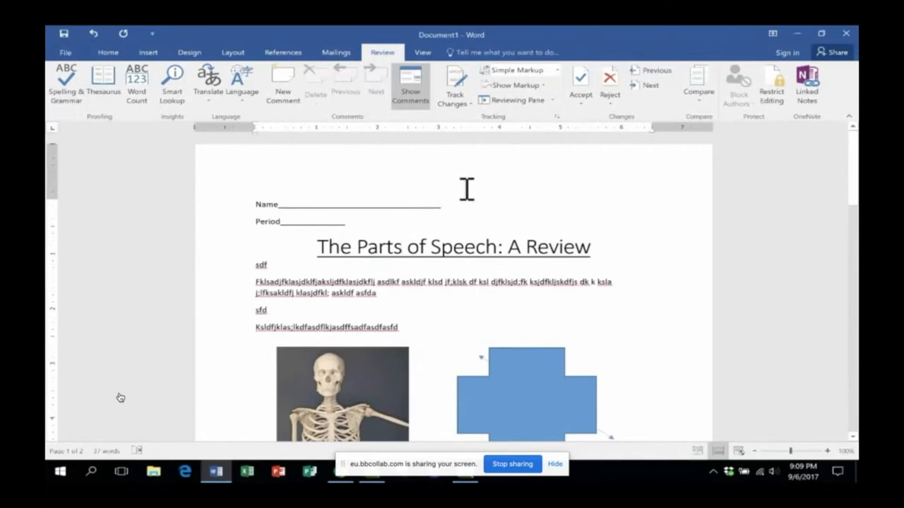
left_click(106, 76)
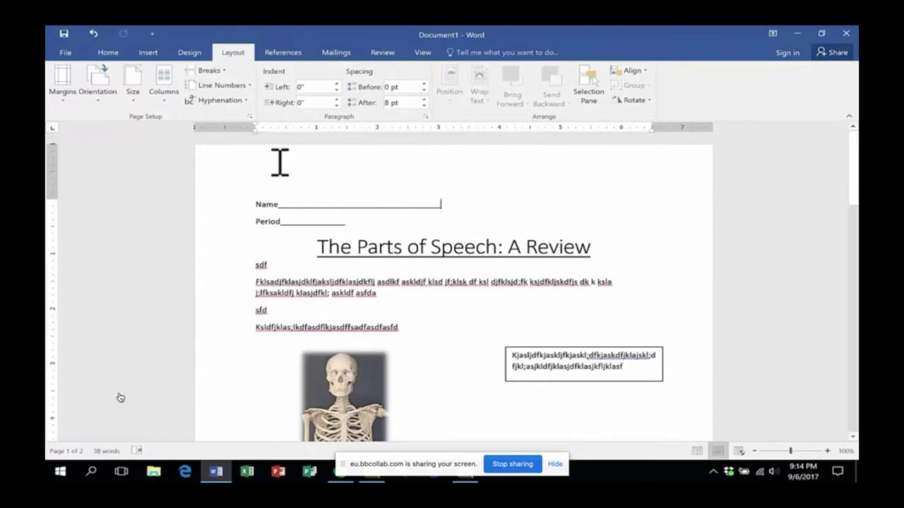
Choose 2.0 from the Home tab's Line and Paragraph Spacing menu
left_click(336, 53)
left_click(107, 53)
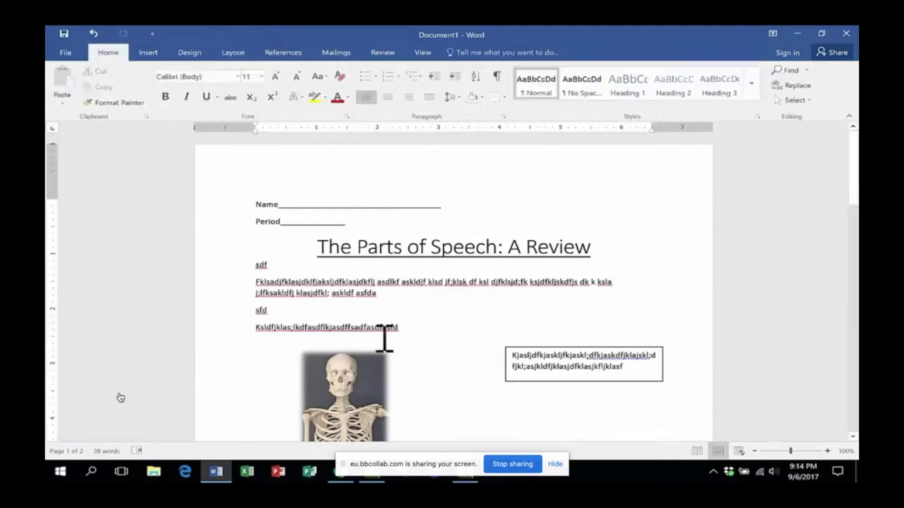
scroll(402, 307, "down", 8)
scroll(400, 301, "down", 1)
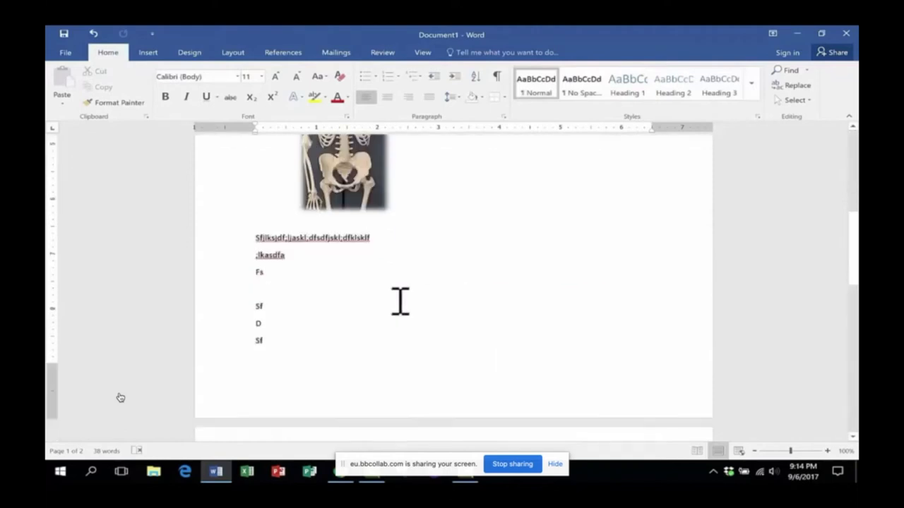
scroll(400, 301, "up", 10)
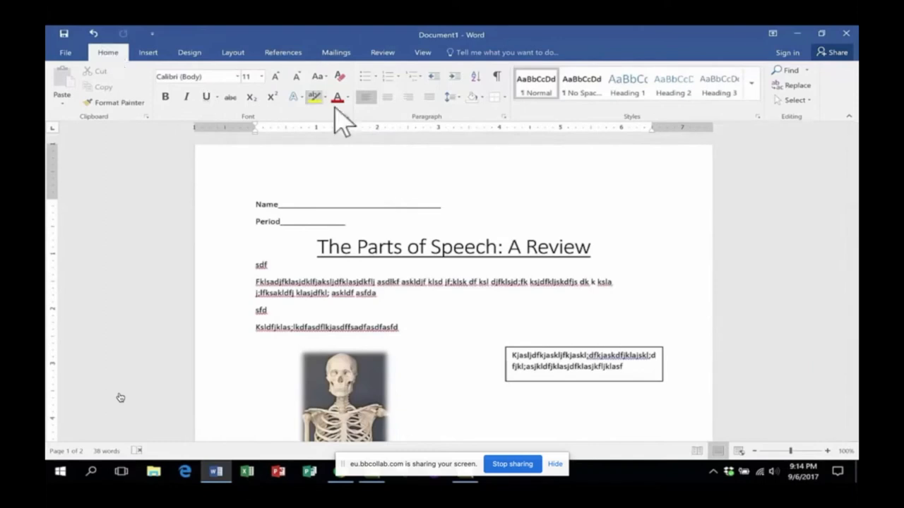
left_click(457, 98)
left_click(457, 98)
left_click(458, 98)
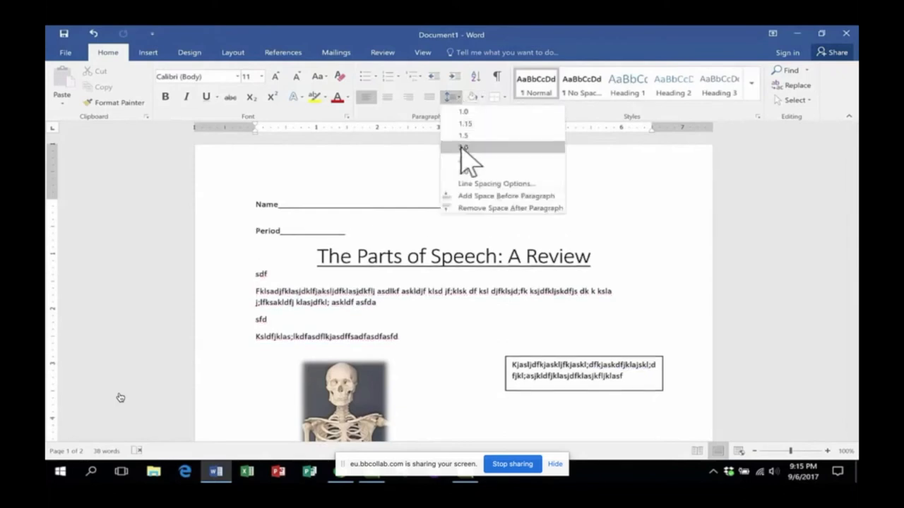
left_click(463, 148)
Select the body lines from 'sdf' to the last filler line and set them to 2.0 spacing
left_click_drag(257, 279, 413, 345)
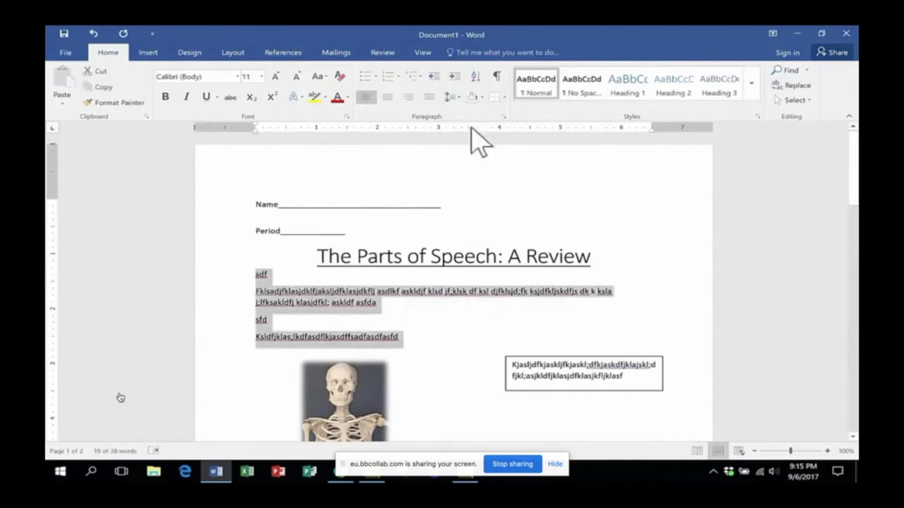
left_click(456, 98)
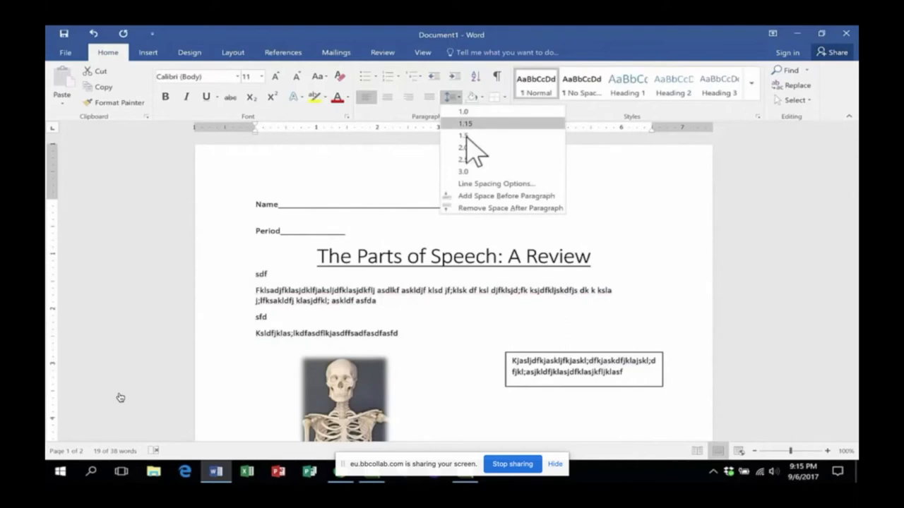
left_click(465, 147)
left_click(452, 97)
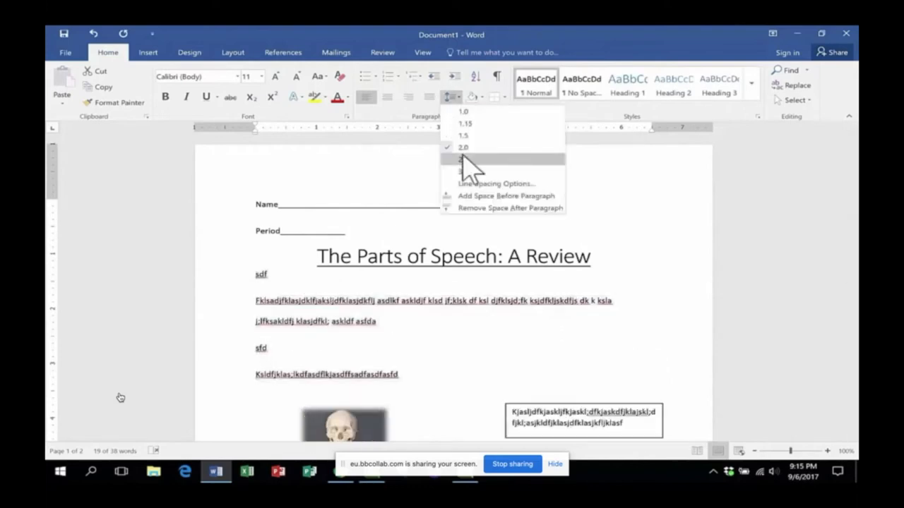
left_click(627, 295)
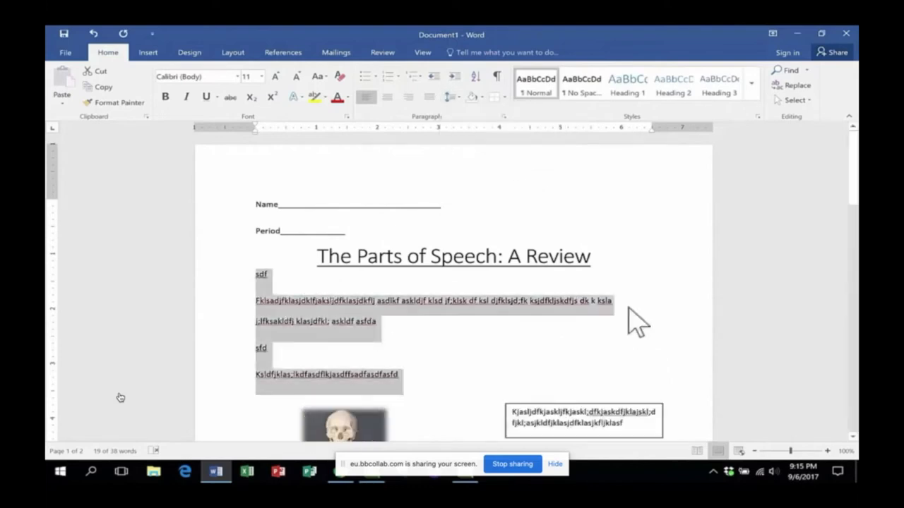
left_click(412, 332)
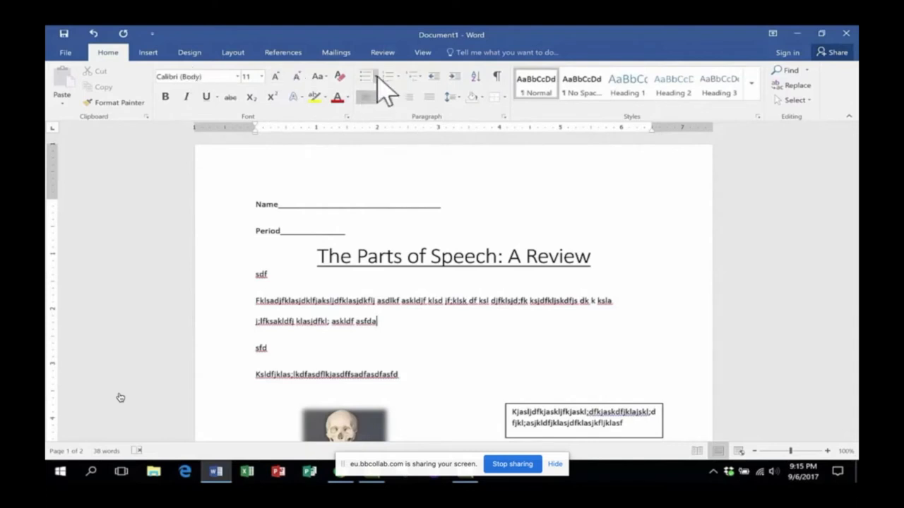
Drag the ruler's right indent marker outward so the long paragraph runs wider across the page
left_click(238, 77)
scroll(234, 188, "down", 10)
scroll(230, 198, "up", 4)
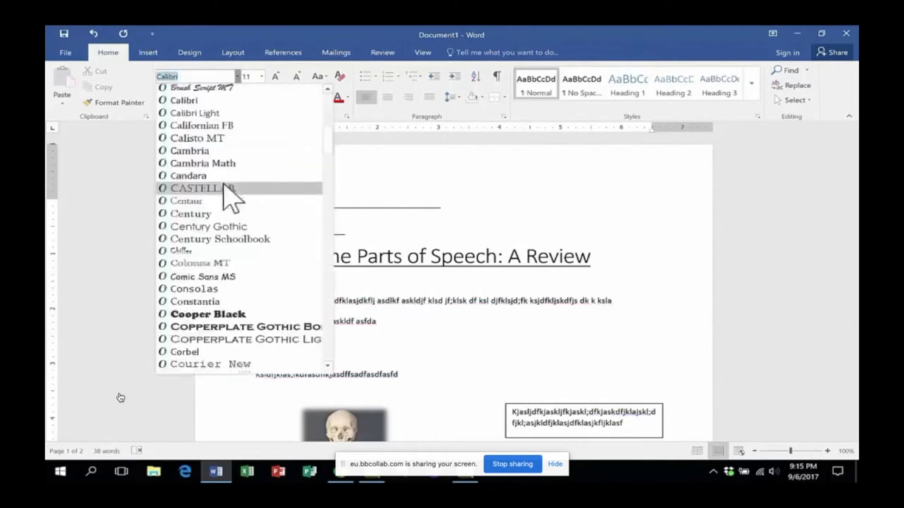
left_click(118, 186)
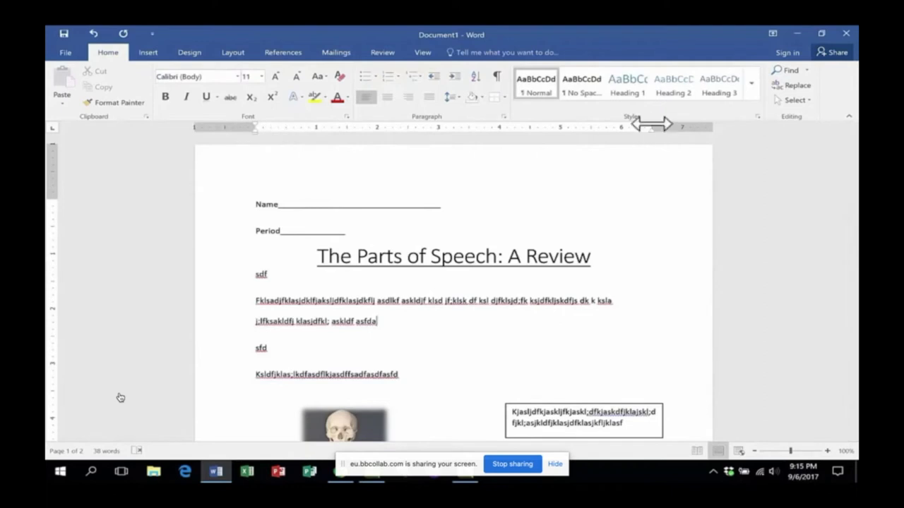
mouse_move(651, 124)
left_mouse_down()
mouse_move(670, 124)
mouse_move(650, 125)
mouse_move(659, 125)
left_mouse_up()
mouse_move(57, 198)
left_mouse_down()
mouse_move(57, 189)
mouse_move(51, 200)
left_mouse_up()
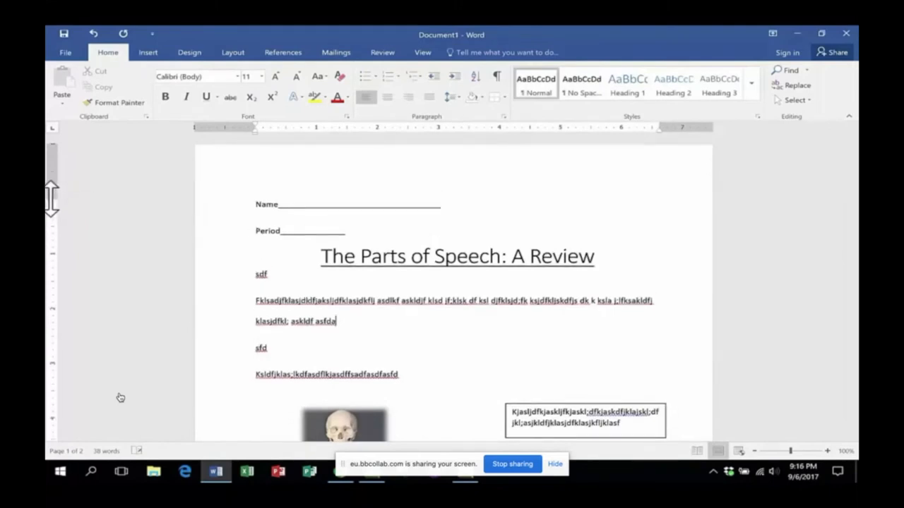
Save the document on the Desktop as a Word file named 'Parts of Speech worksheet'
left_click(72, 55)
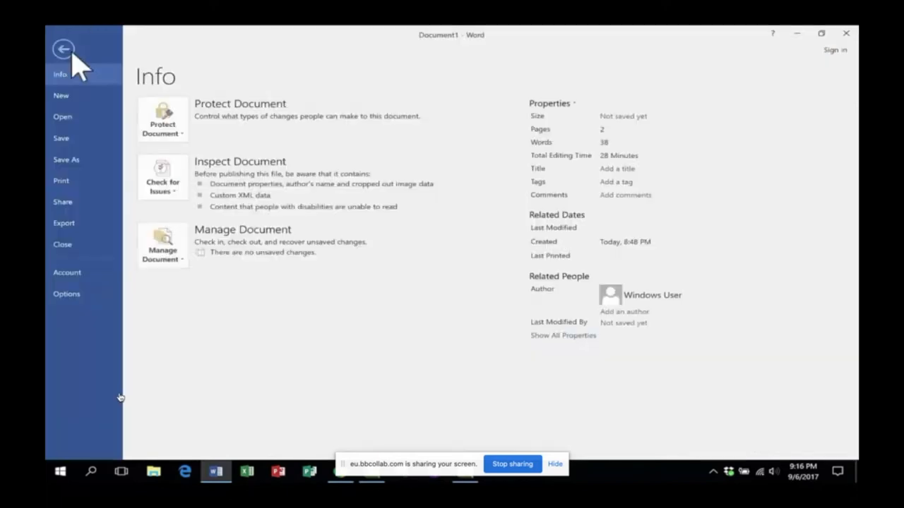
left_click(57, 140)
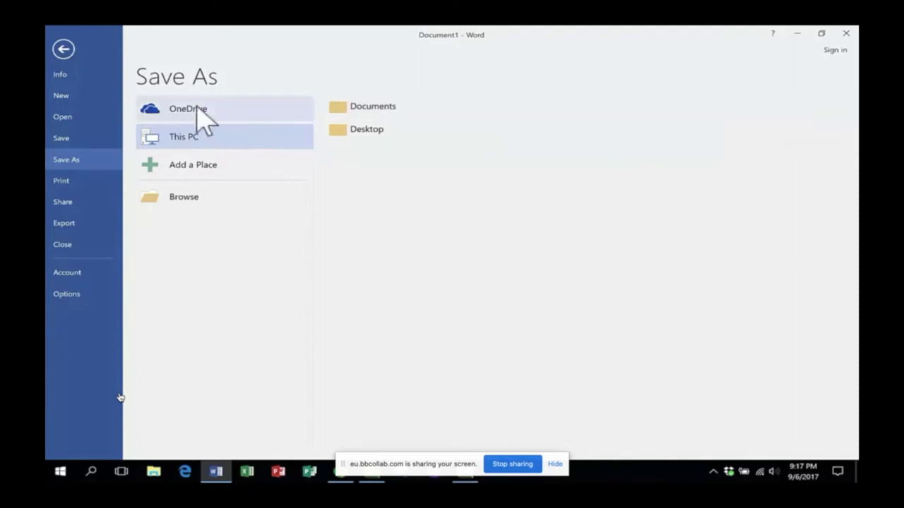
left_click(366, 131)
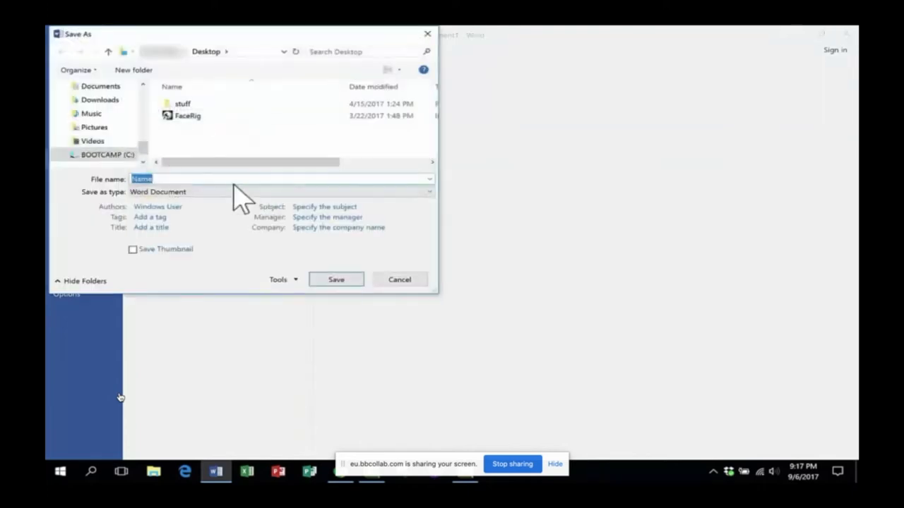
type("Parts of Speech worksheet")
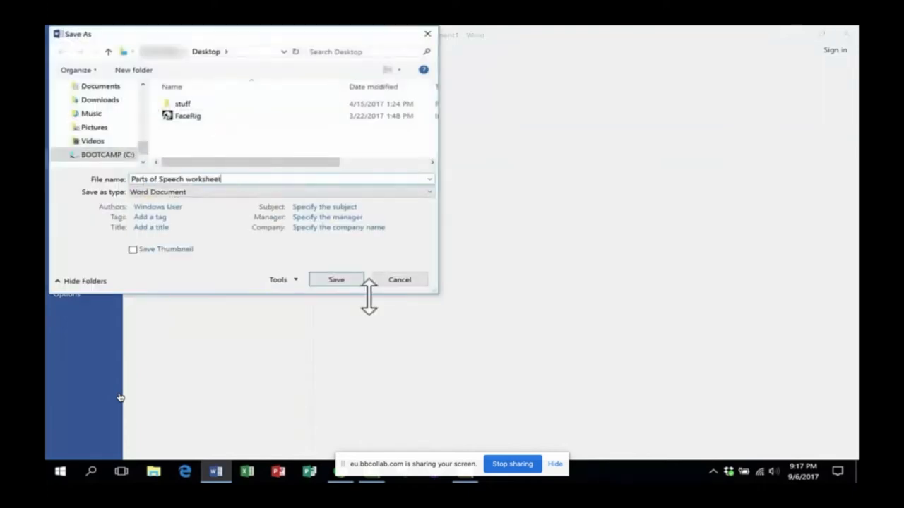
left_click(336, 280)
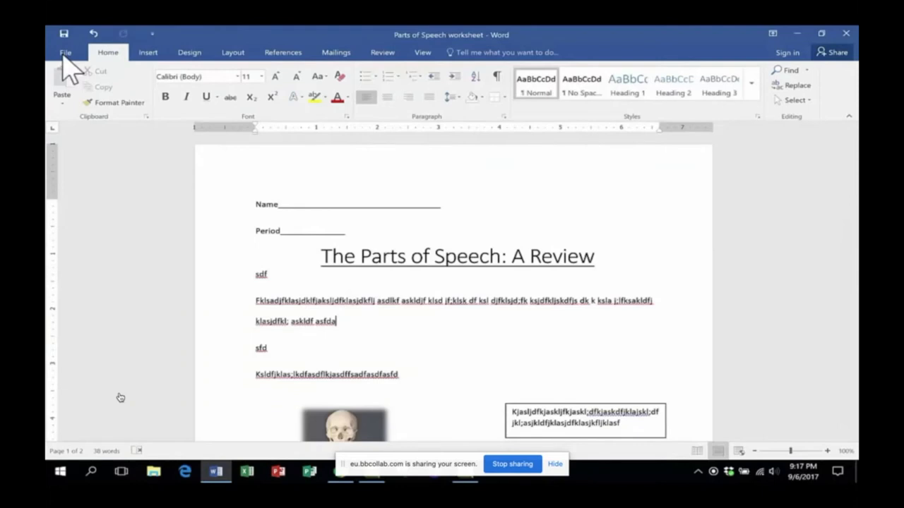
Publish the worksheet as a PDF through Export > Create PDF/XPS Document
left_click(65, 54)
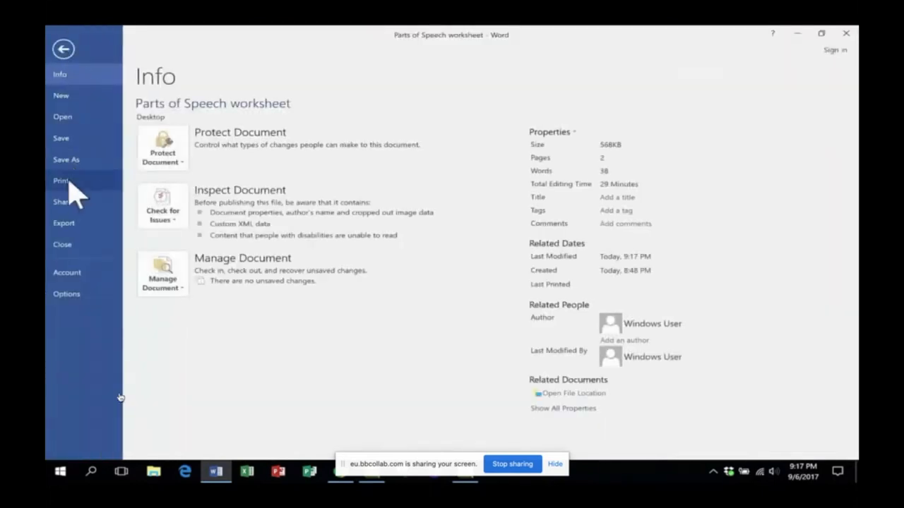
left_click(70, 185)
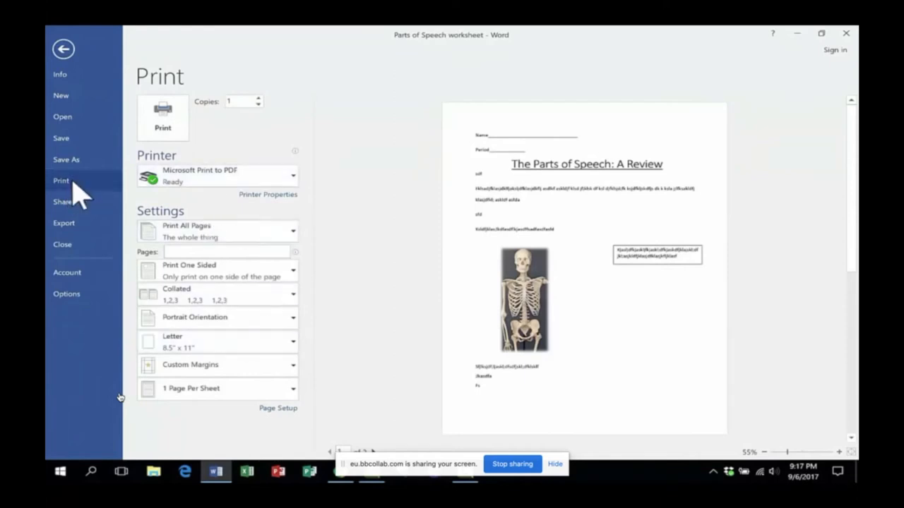
left_click(67, 224)
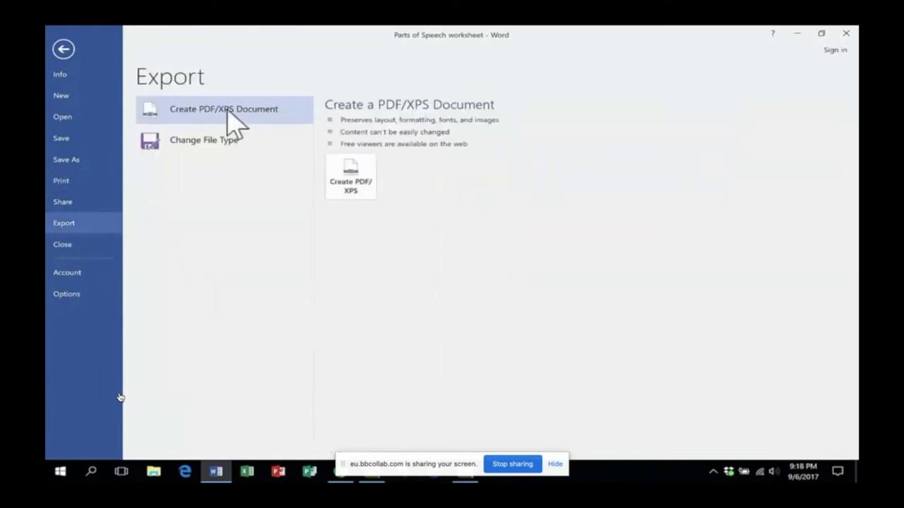
left_click(353, 179)
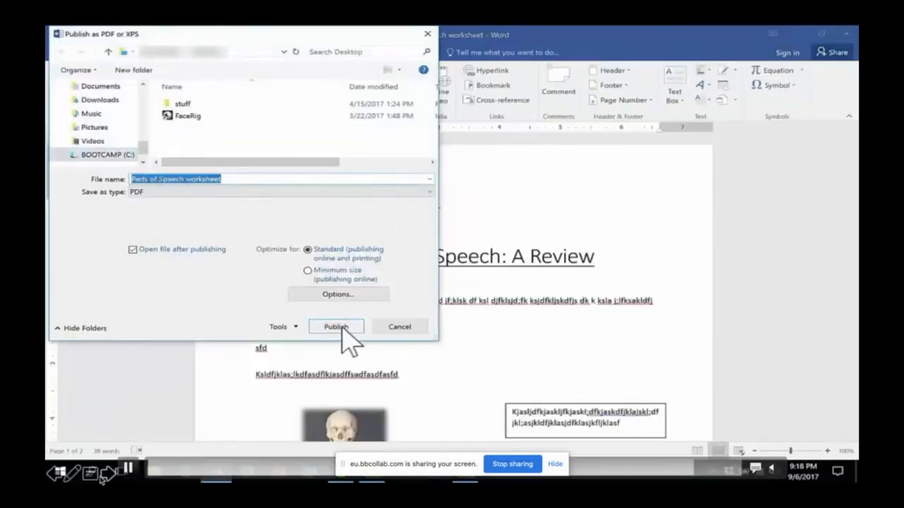
left_click(336, 327)
Show the desktop and move the new PDF icon to an empty spot
key("super+d")
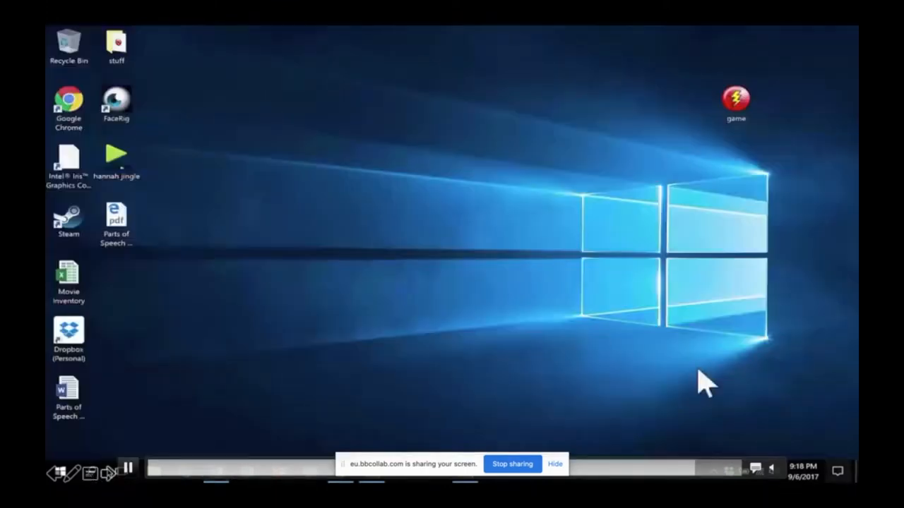
left_click_drag(134, 218, 216, 126)
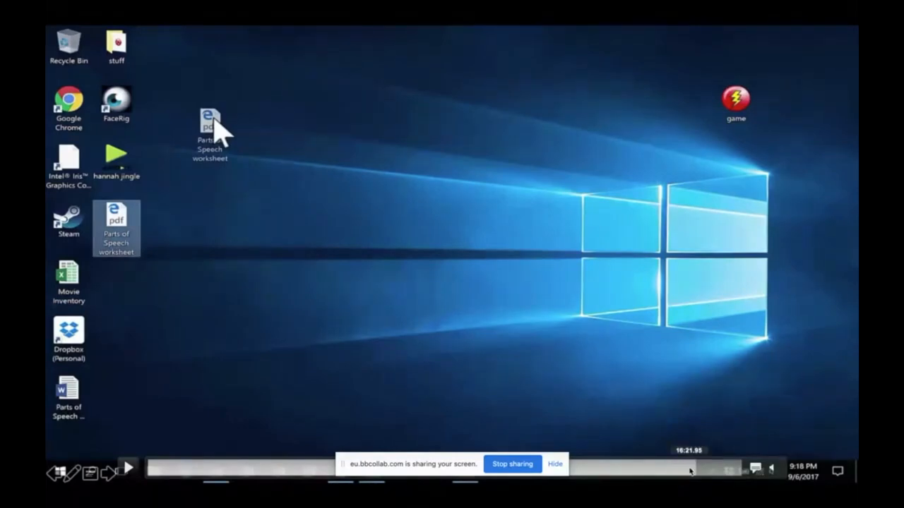
left_click(690, 469)
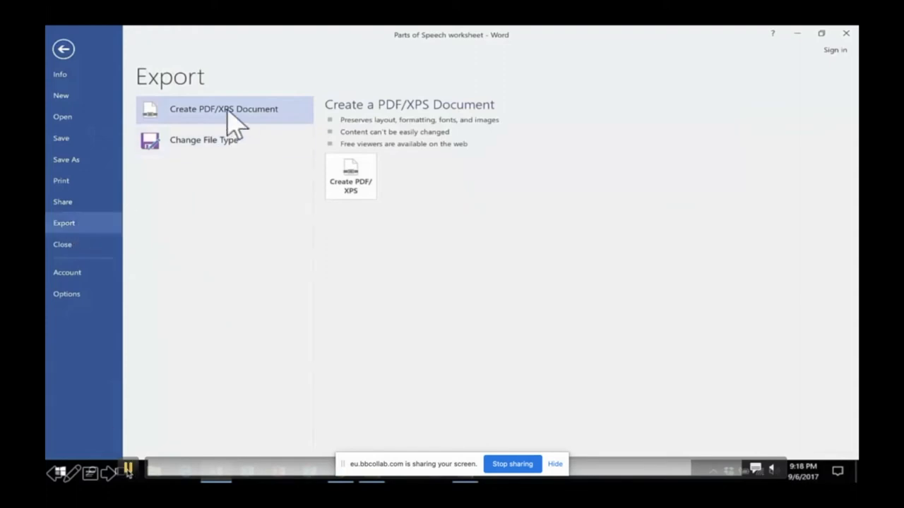
Publish the PDF again and stack the PDF and Word file icons in a column on the desktop
left_click(353, 182)
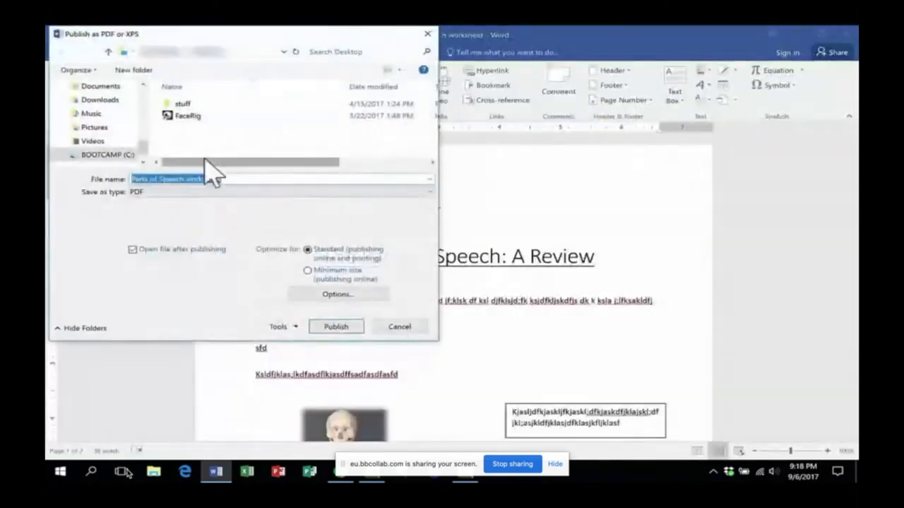
left_click(342, 327)
key("super+d")
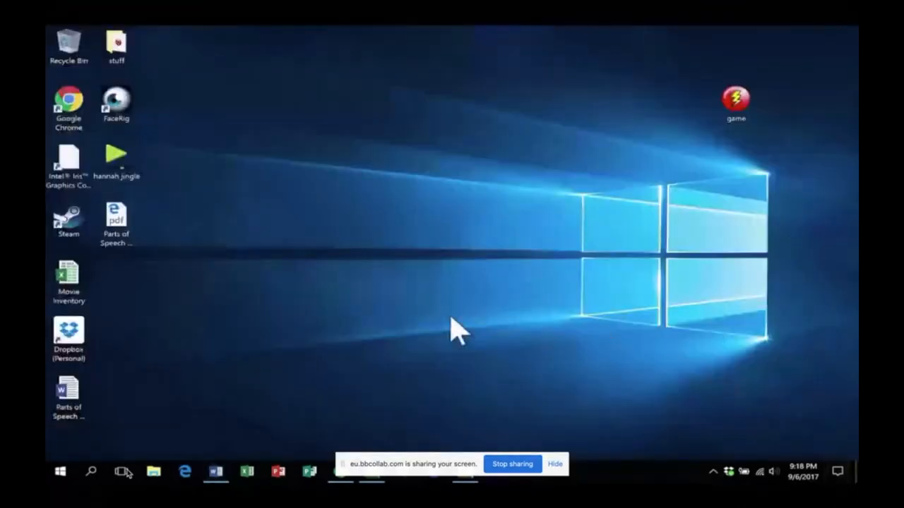
left_click_drag(133, 226, 278, 148)
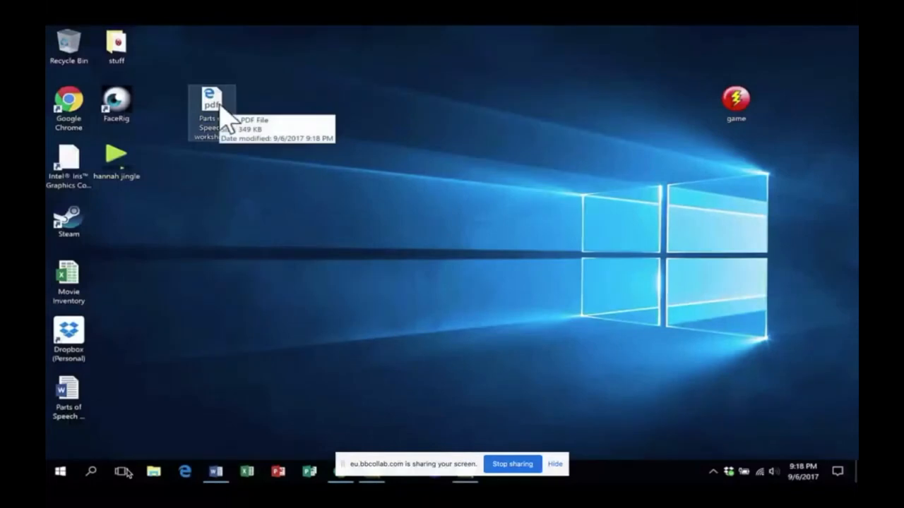
left_click_drag(70, 394, 213, 177)
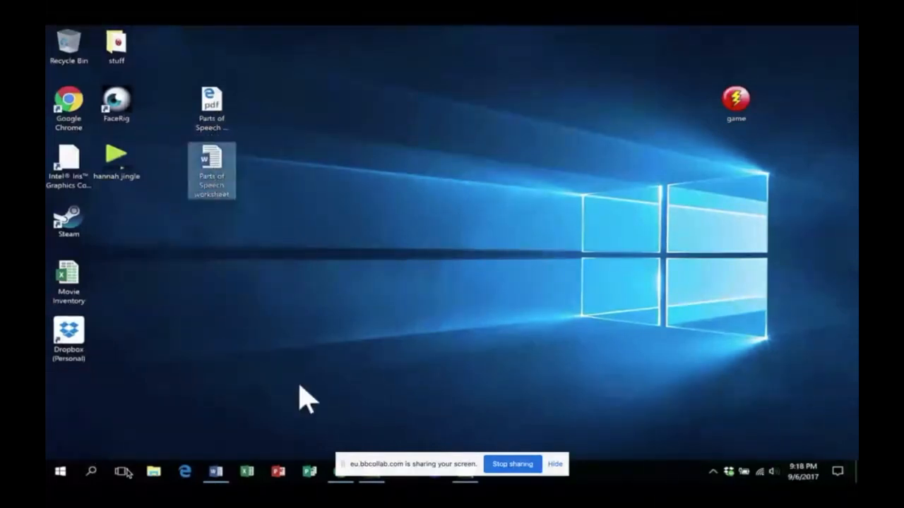
Bring the Word worksheet back up from the taskbar and close Word
left_click(216, 472)
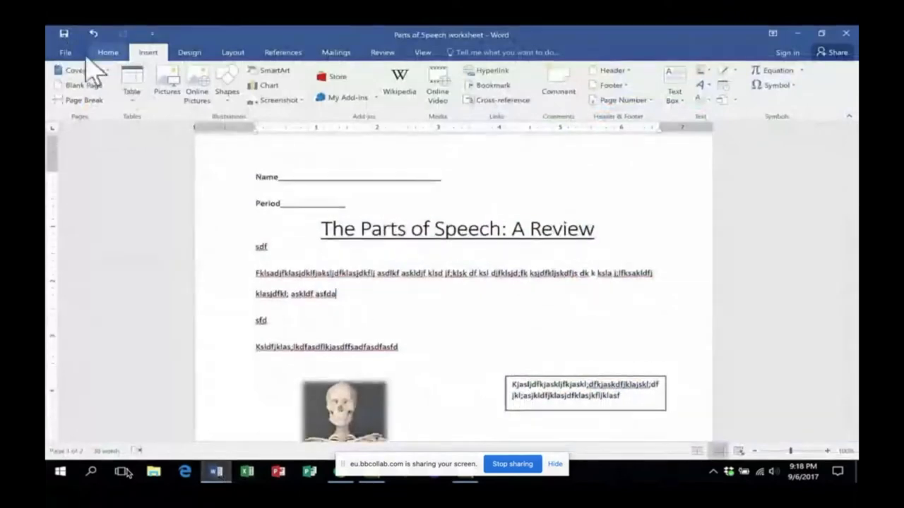
left_click(67, 53)
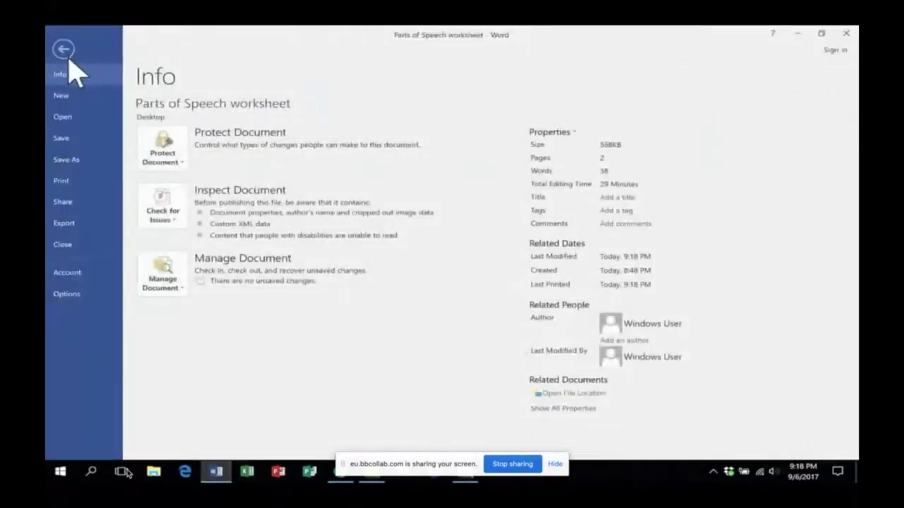
left_click(63, 49)
left_click(847, 35)
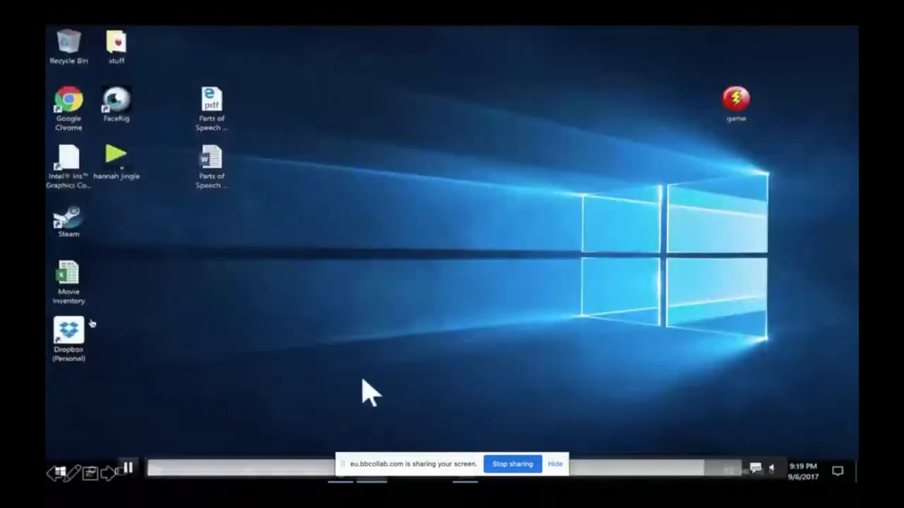
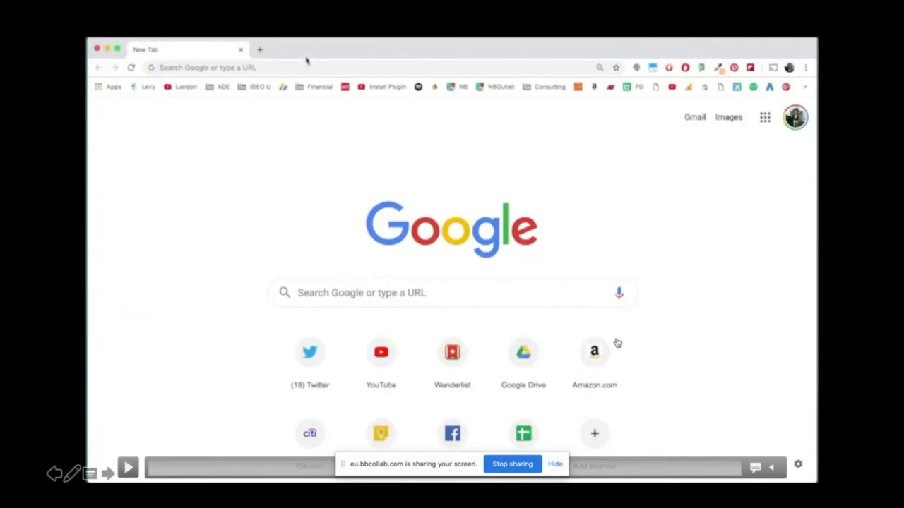
Go to drive.google.com in Chrome to load My Drive with its Quick Access files
left_click(130, 469)
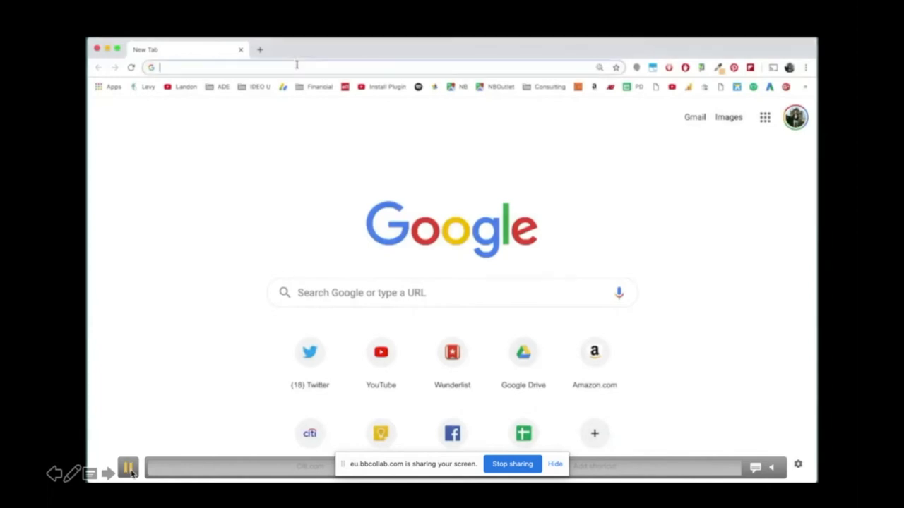
left_click(131, 473)
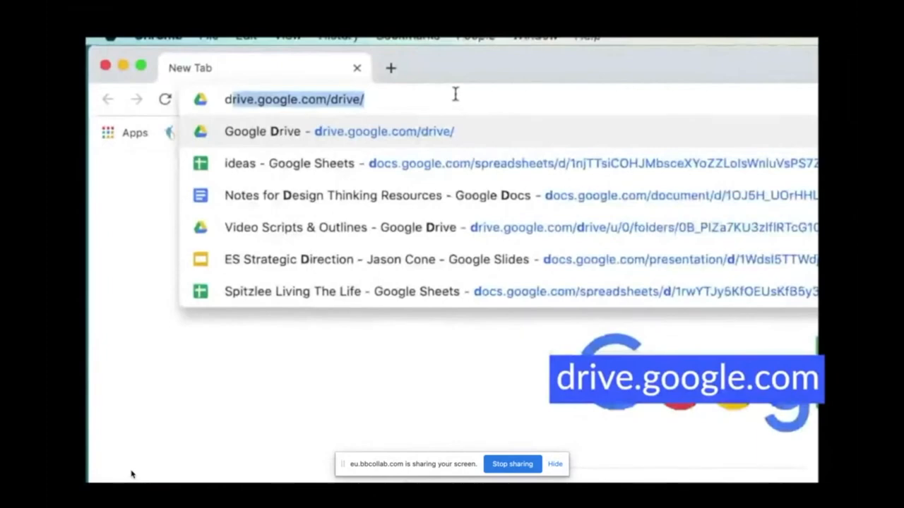
mouse_move(242, 451)
mouse_move(177, 388)
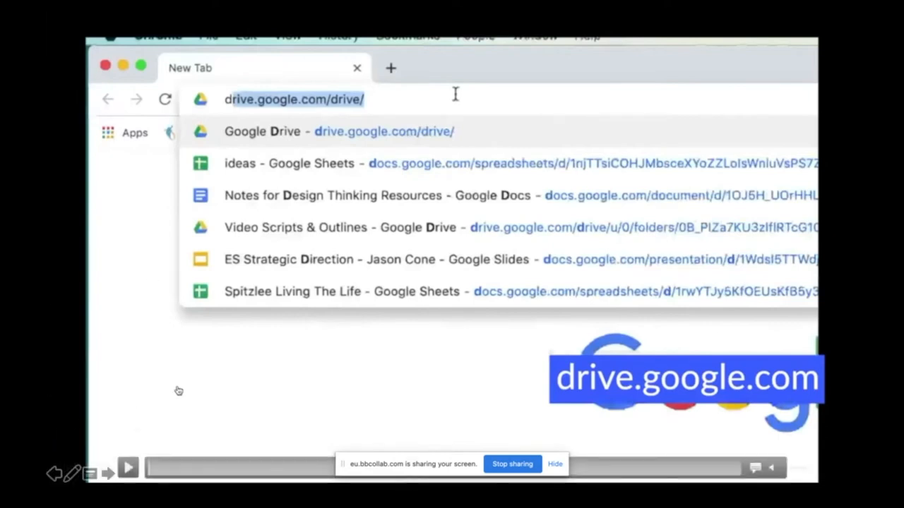
left_click(127, 472)
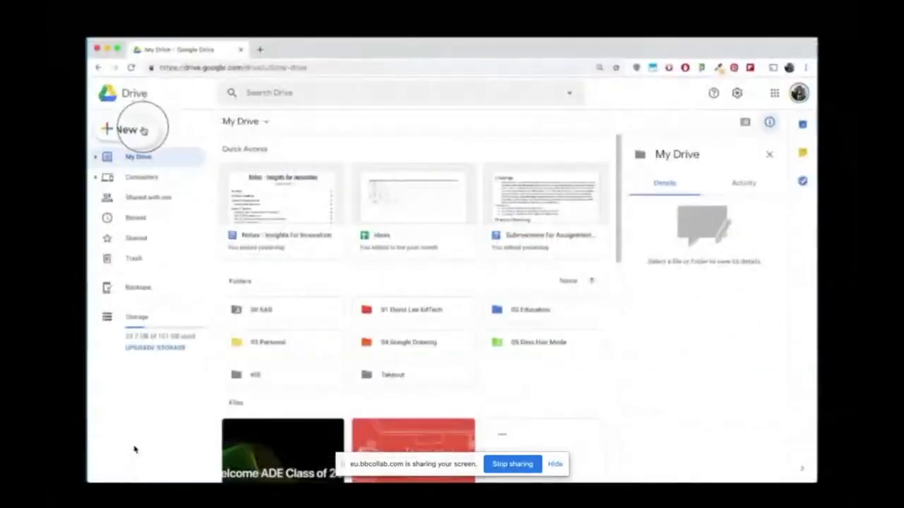
Create a new Google Doc, then turn on Convert uploads to Google Docs format in Drive Settings
left_click(130, 471)
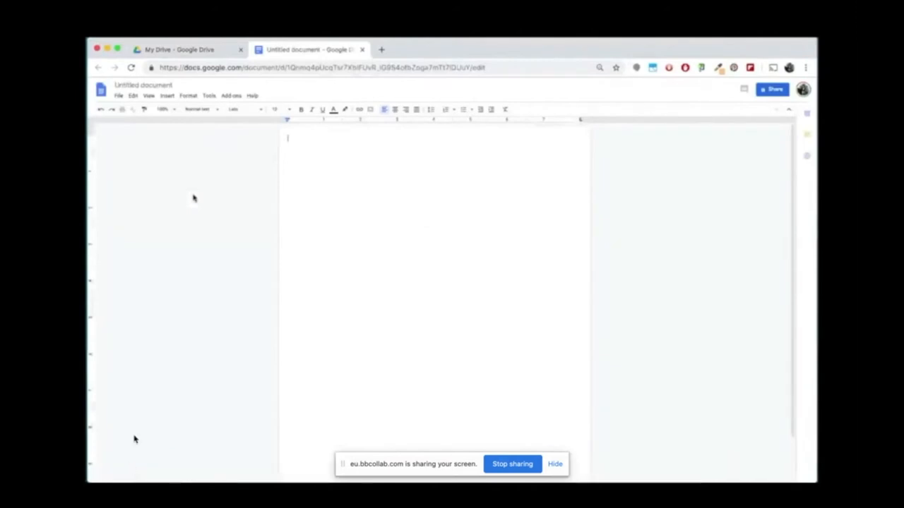
left_click(129, 470)
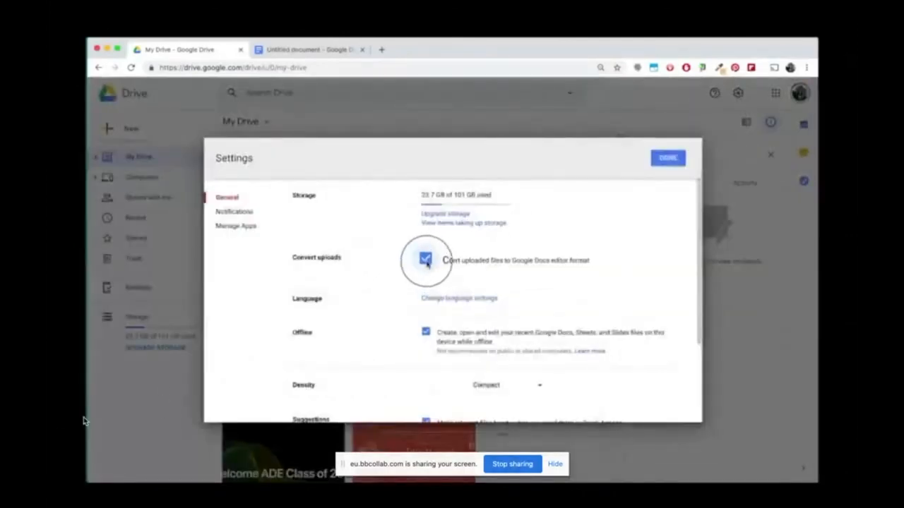
Close Drive Settings, then upload newslist.doc and open it as a converted Google Doc
left_click(128, 466)
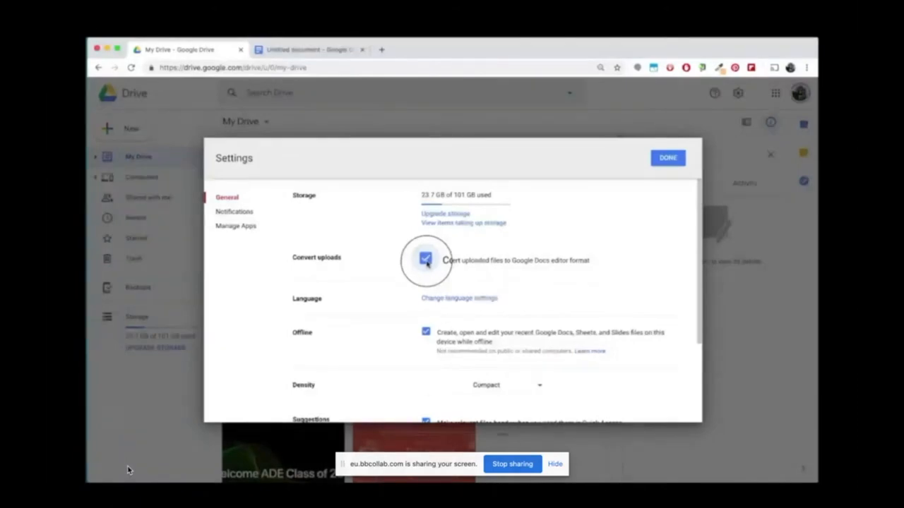
mouse_move(129, 470)
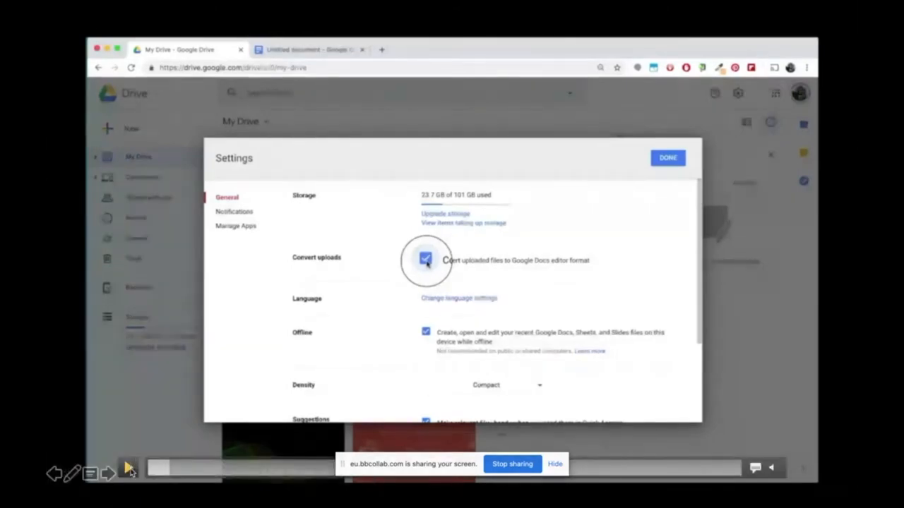
left_click(130, 470)
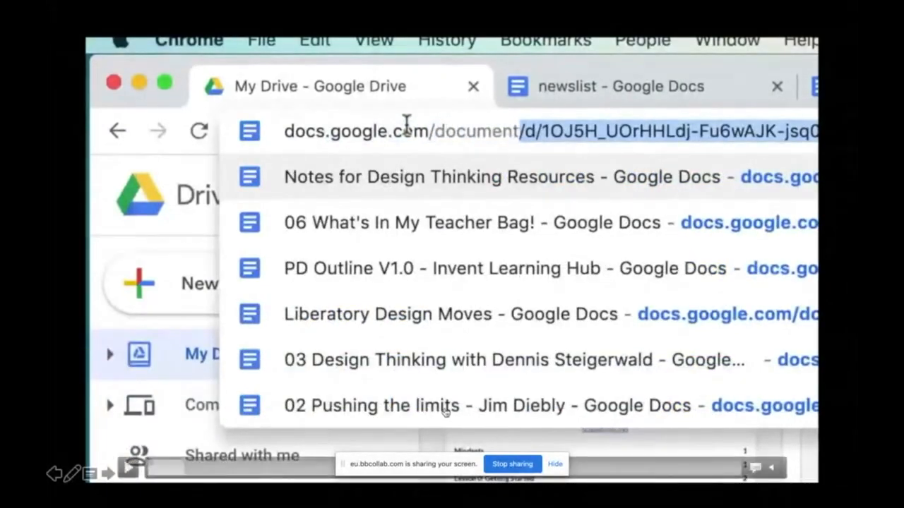
Navigate to docs.google.com/document to show the Docs home page with Newsletter and Resume templates
mouse_move(298, 470)
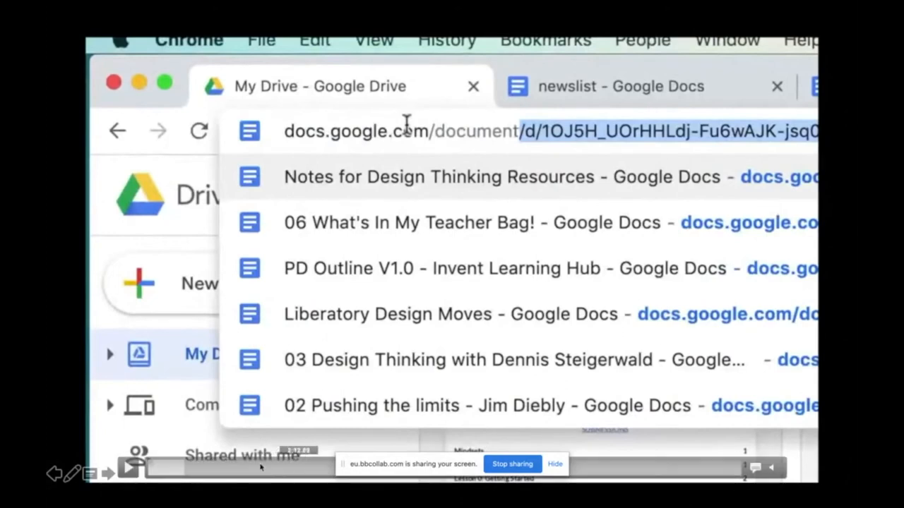
left_click(181, 473)
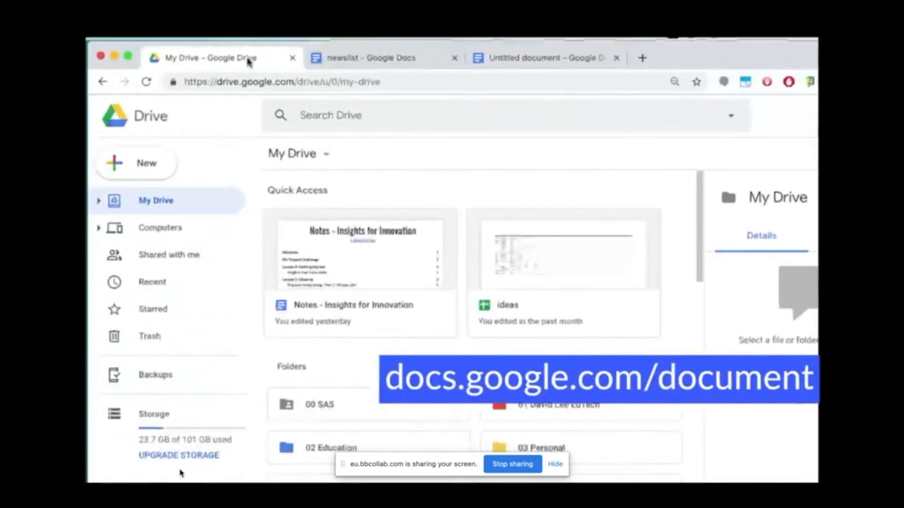
mouse_move(200, 351)
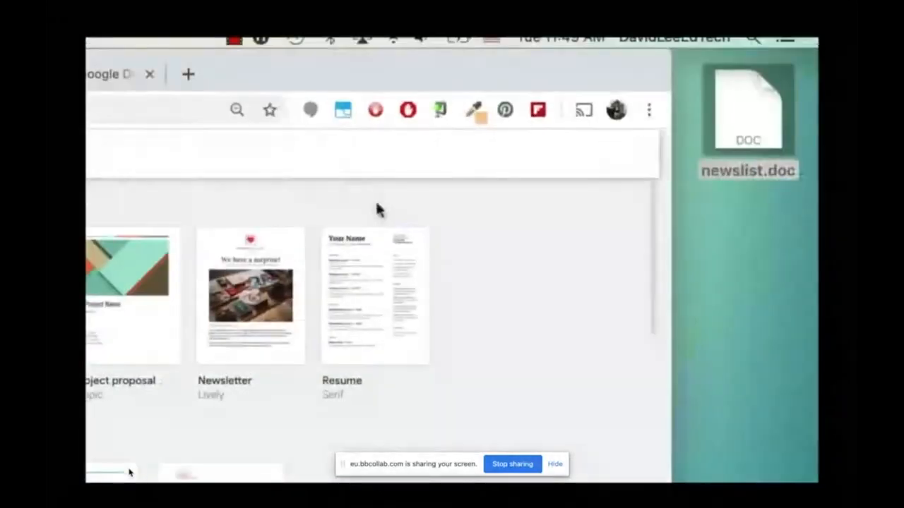
Start a blank document titled 'Design Thinking' and paste in the design-thinking quote
left_click(423, 199)
scroll(547, 262, "down", 10)
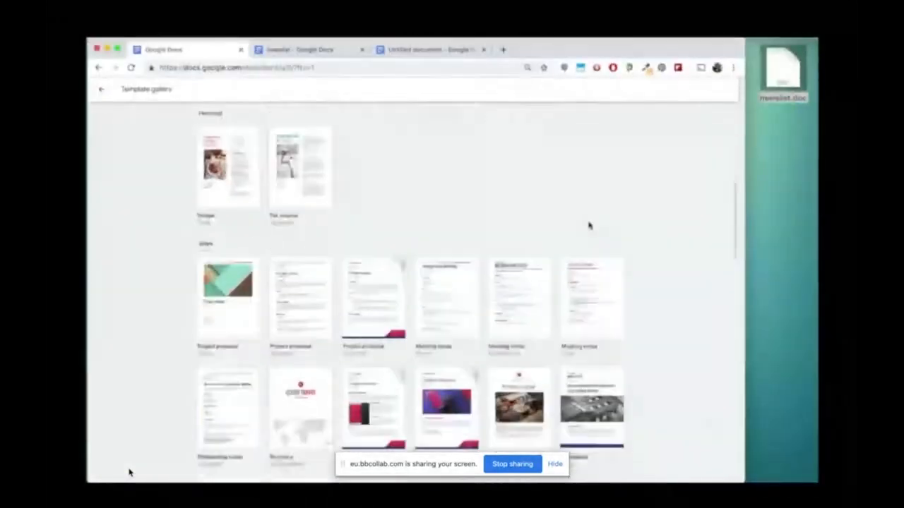
scroll(547, 262, "up", 10)
left_click(238, 159)
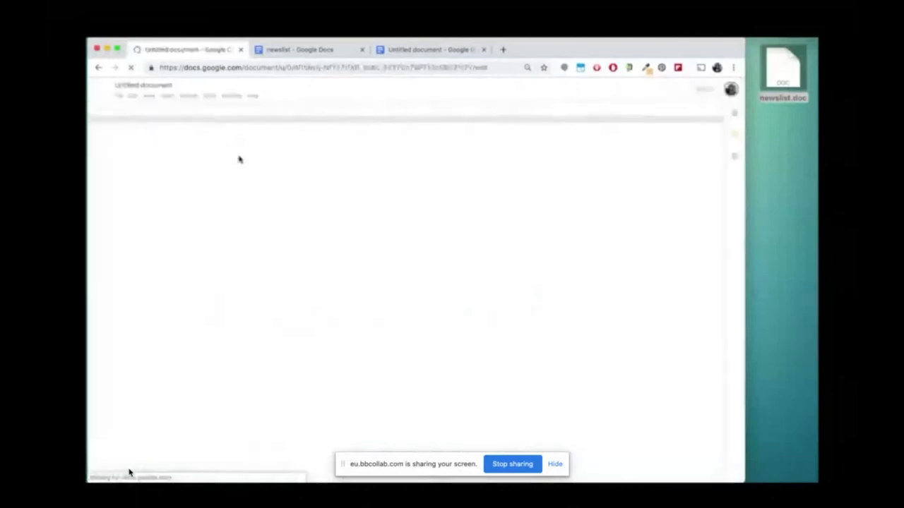
left_click(183, 100)
type("Design Thinking")
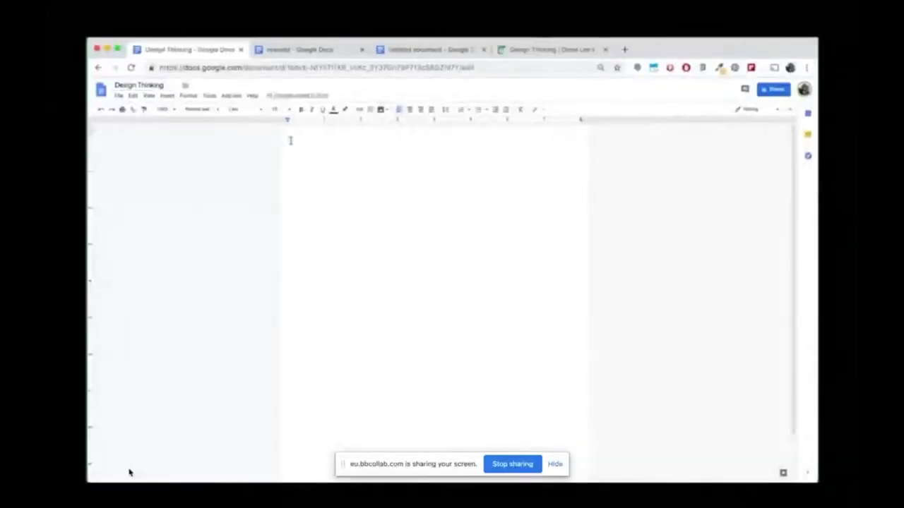
type("\"Design thinking is a combination of human-centered, inquiry-based scaffolding and innovative thinking mindsets where students apply transdisciplinary knowledge/skills with creative practices to collaboratively discover empathetic insights, generate and explore radical ideas, and create, test and improve tangible outcomes; having the courage and attempting to bring meaningful change to people's lives, improve real world experiences, or develop solutions to complex problems.\"")
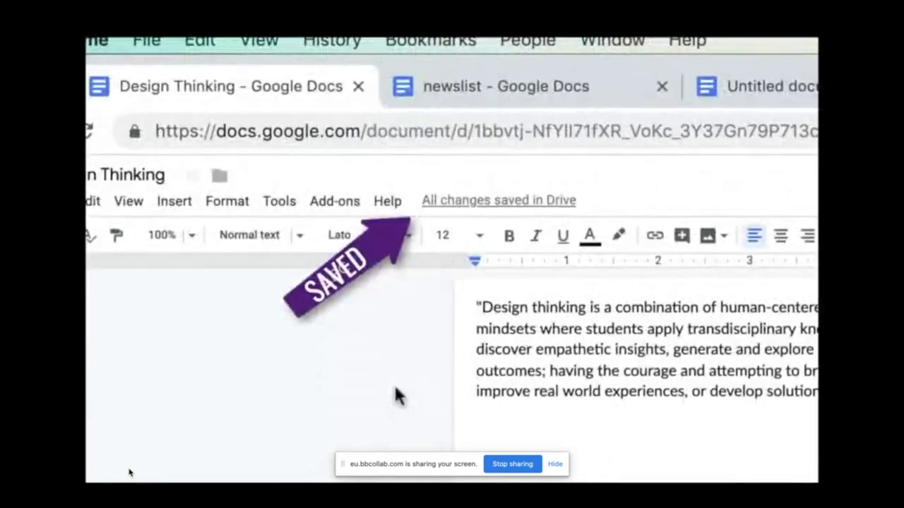
Set the whole design-thinking paragraph to Normal text in the Glass Antiqua font
triple_click(551, 358)
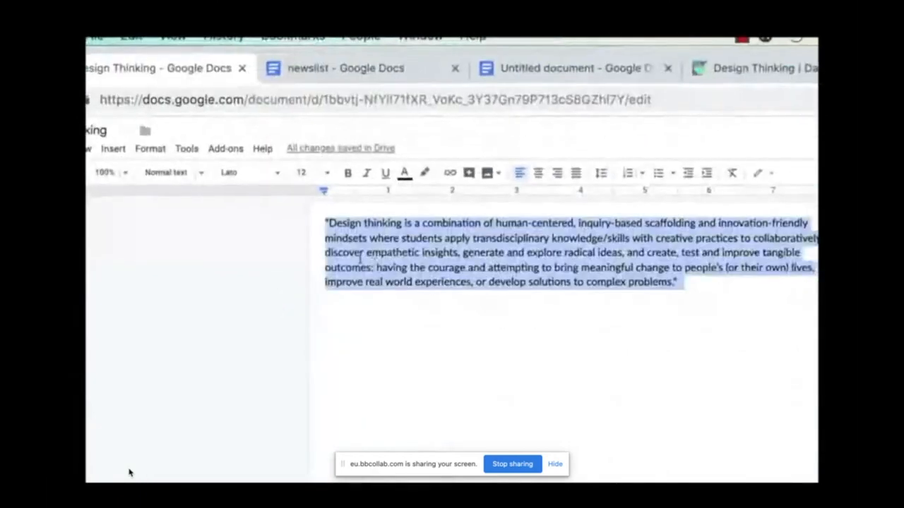
left_click(197, 173)
left_click(190, 203)
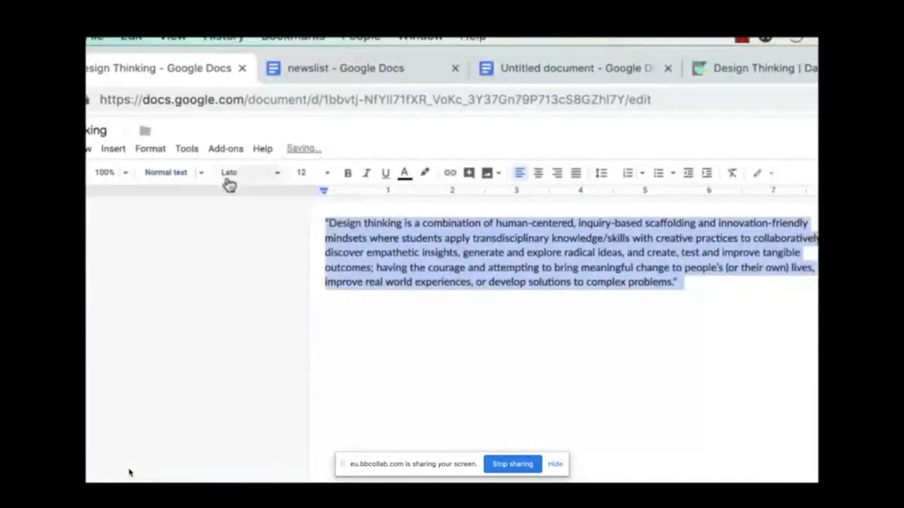
left_click(279, 177)
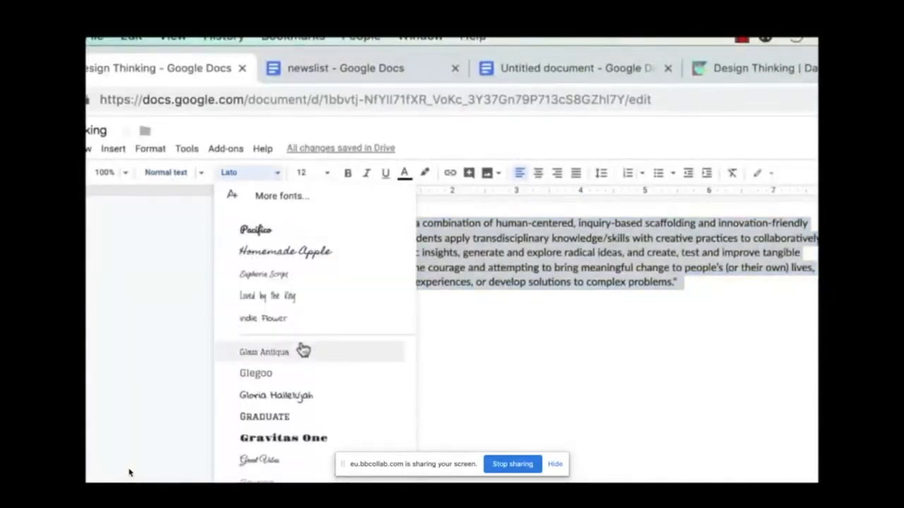
left_click(298, 345)
Add Merriweather, Poppins and Playfair Display to the font list via More fonts
left_click(278, 176)
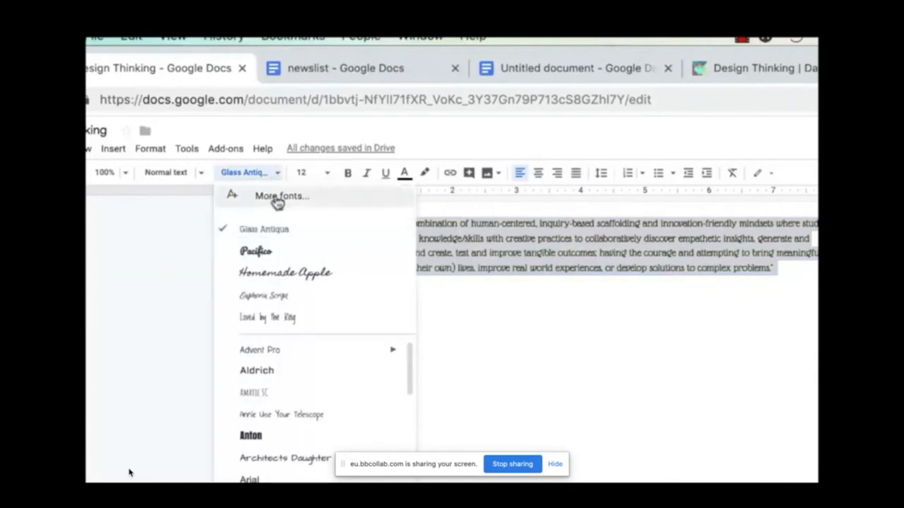
left_click(327, 198)
scroll(302, 256, "down", 5)
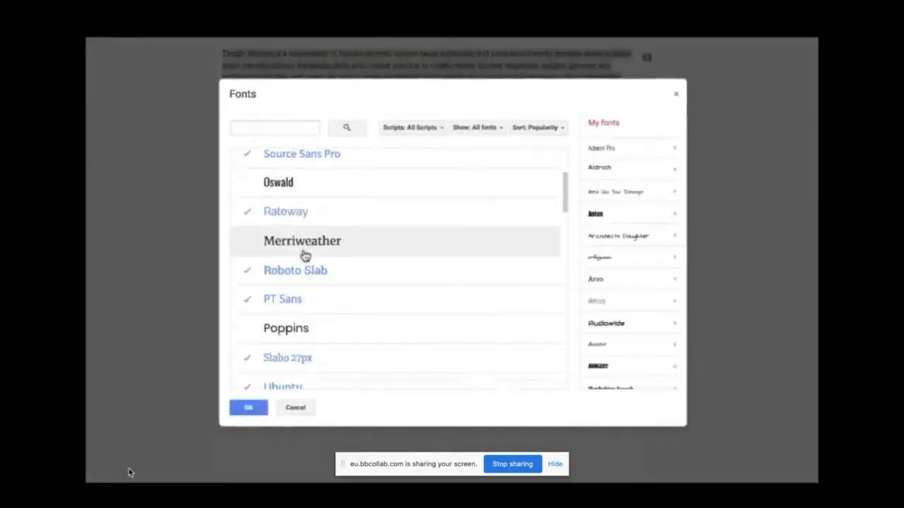
left_click(298, 189)
left_click(289, 273)
left_click(290, 364)
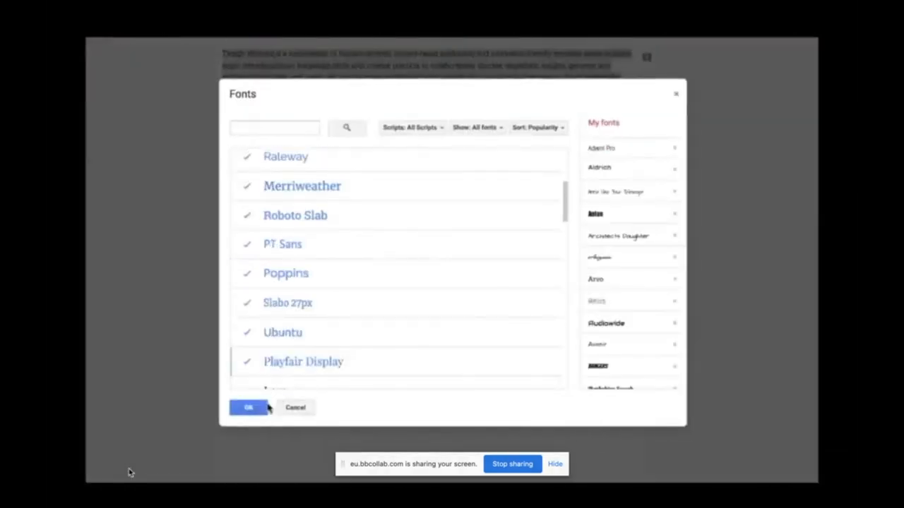
left_click(263, 408)
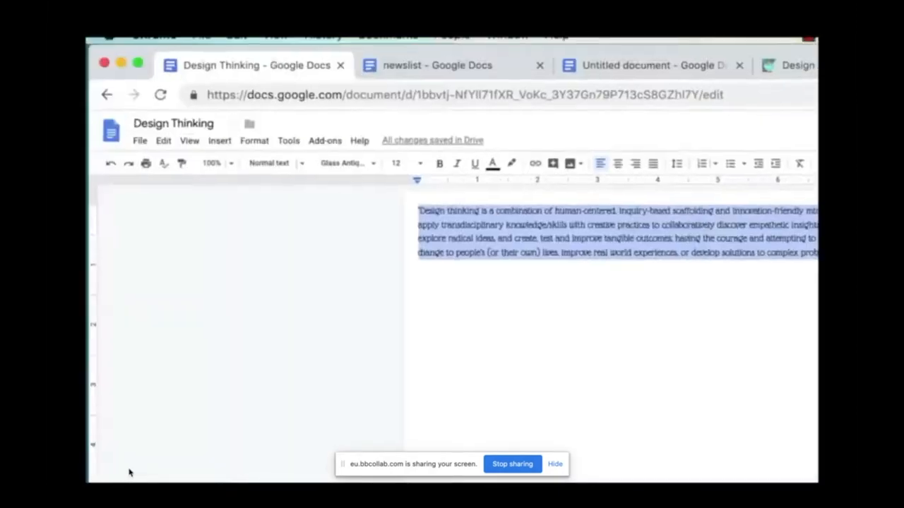
Enlarge the paragraph text to font size 18
left_click(420, 167)
left_click(397, 311)
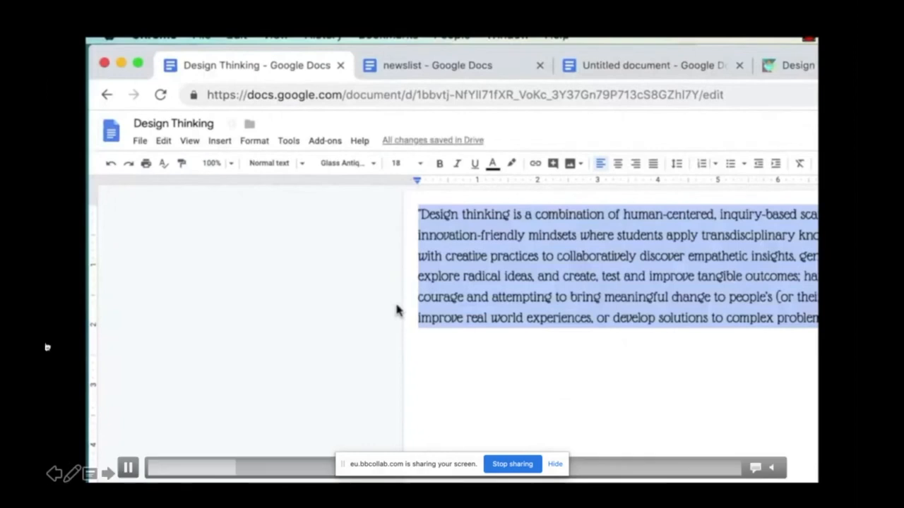
left_click(132, 474)
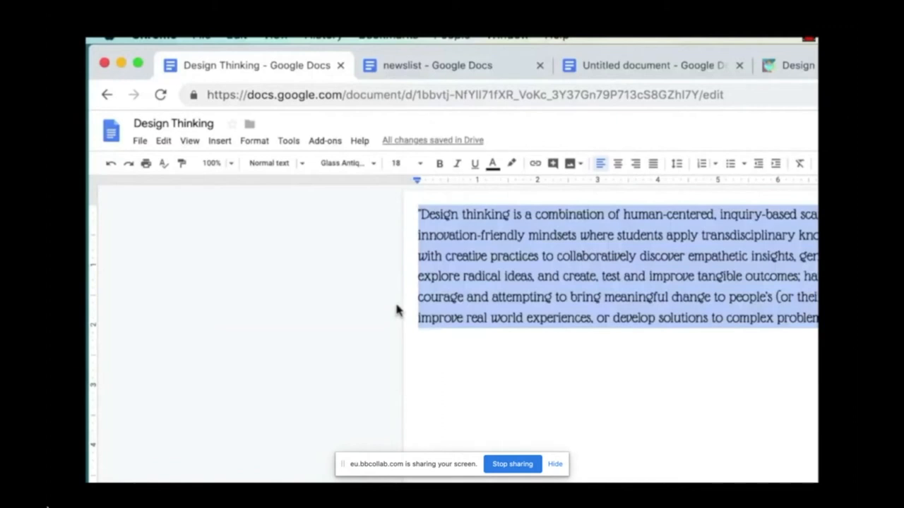
mouse_move(167, 343)
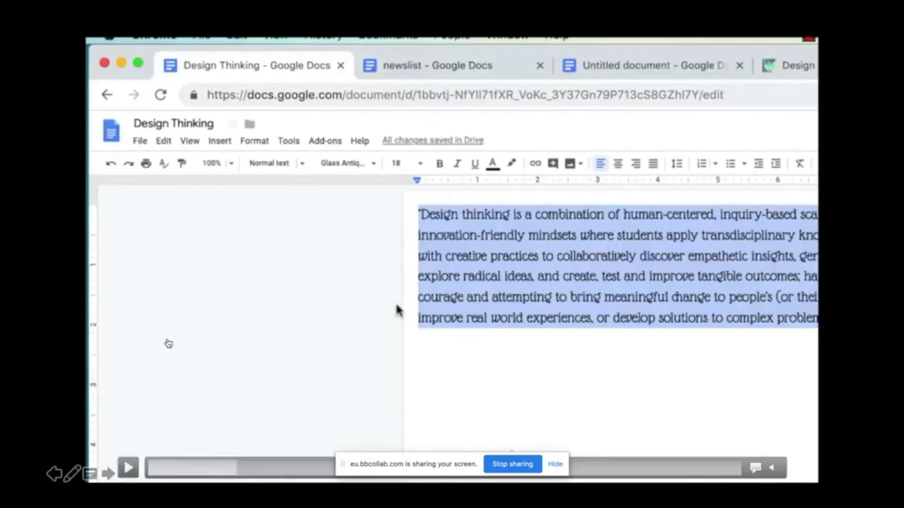
Add a centred Pacifico 'Design Thinking' title, enlarge the opening words in blue, and comment on highlighted 'transdisciplinary'
left_click(129, 468)
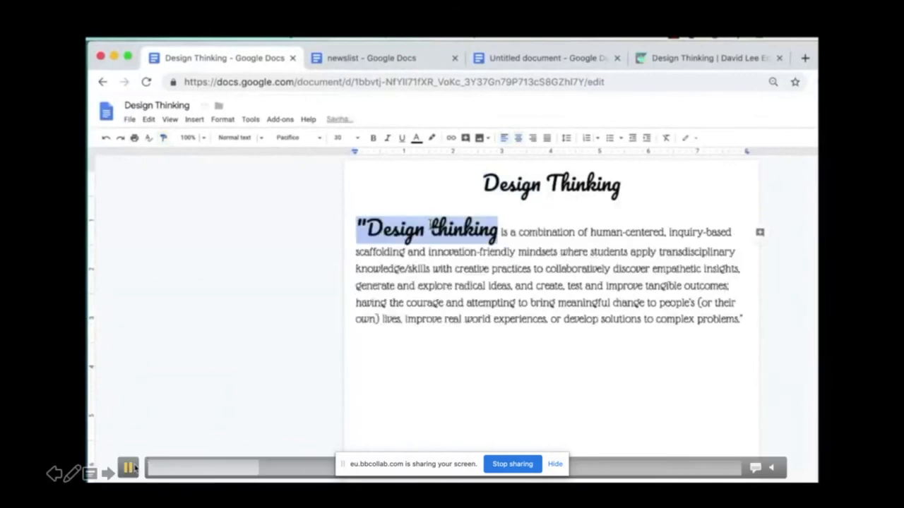
left_click(134, 468)
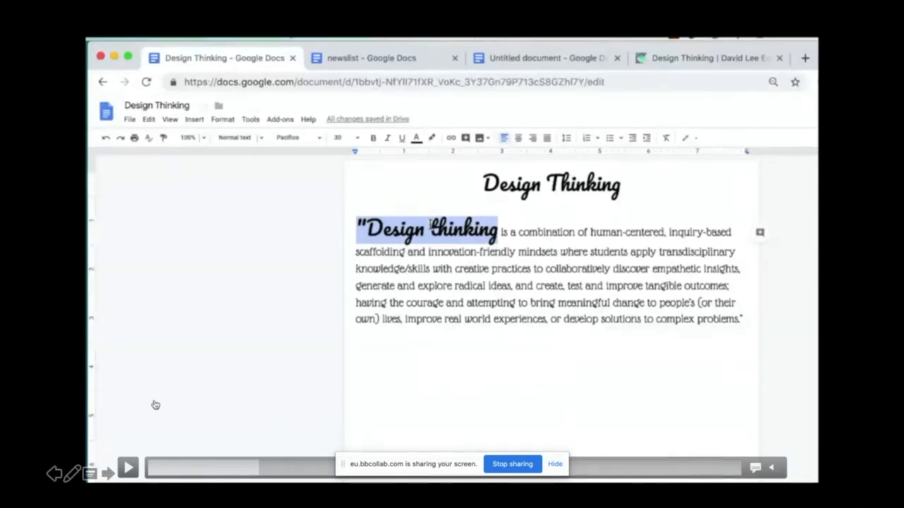
left_click(127, 469)
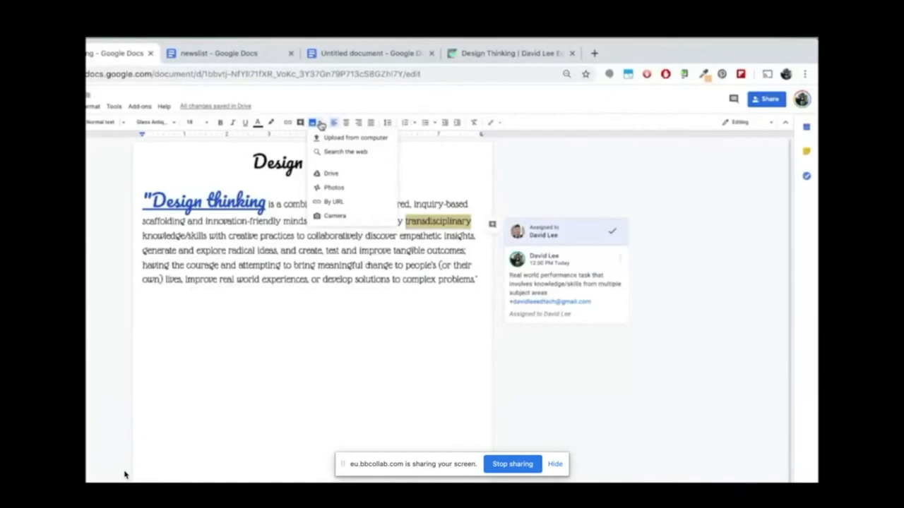
Insert a classroom photo from a 'teaching' photo search below the paragraph
left_click(379, 191)
left_click(759, 126)
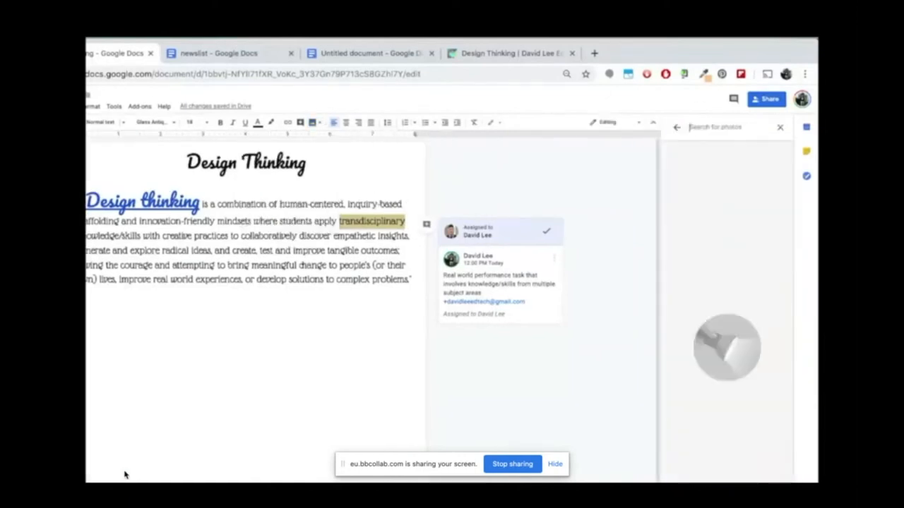
type("teaching")
key("Return")
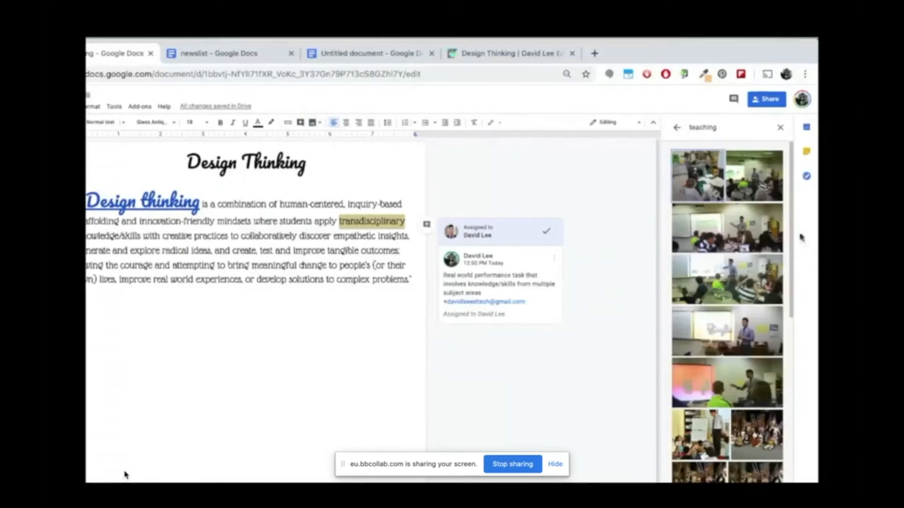
left_click_drag(727, 383, 216, 322)
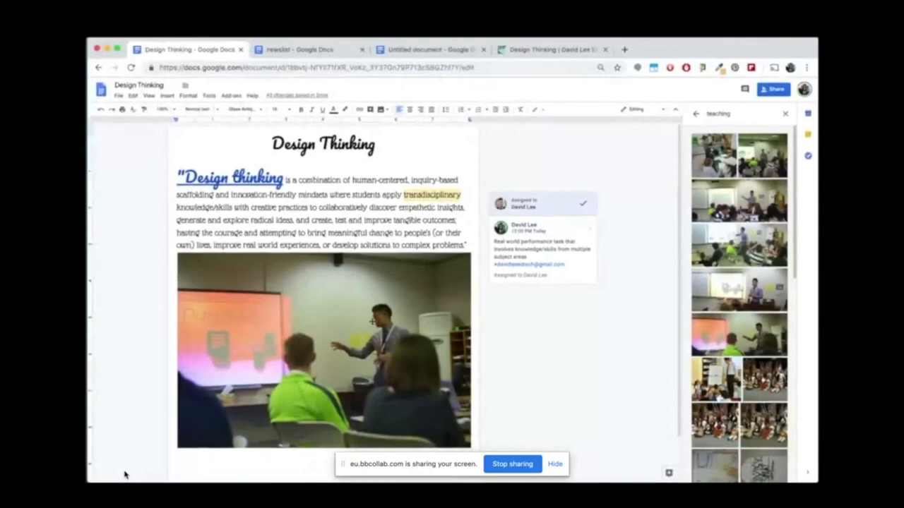
Crop the top strip off the photo and show its Image options
left_click(334, 272)
left_click_drag(325, 255, 328, 296)
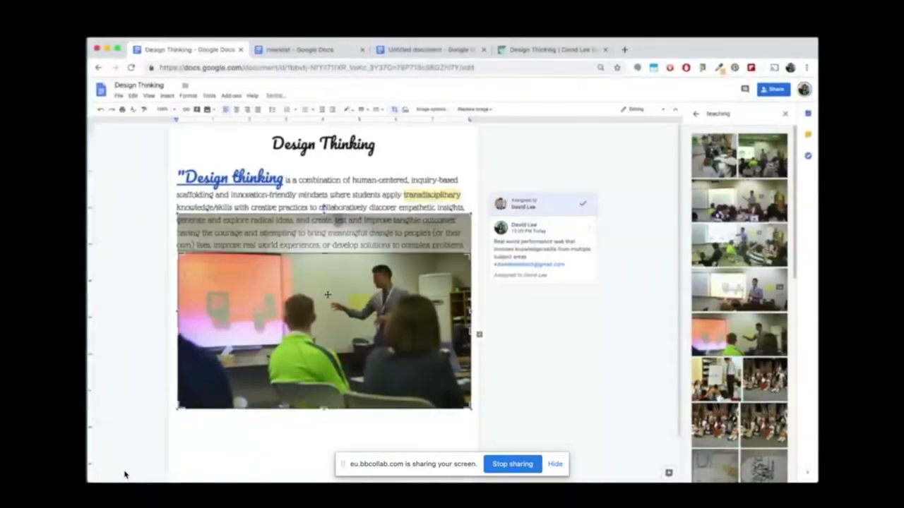
left_click(513, 339)
left_click(385, 332)
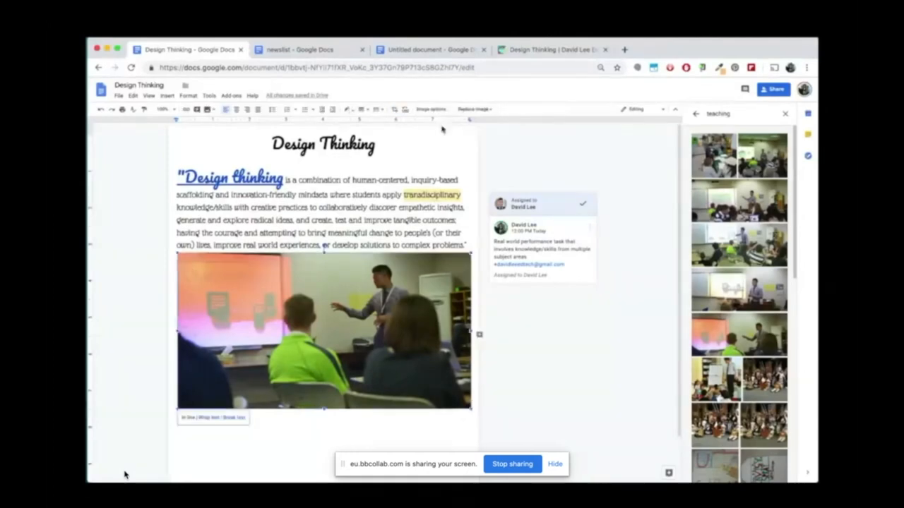
left_click(433, 110)
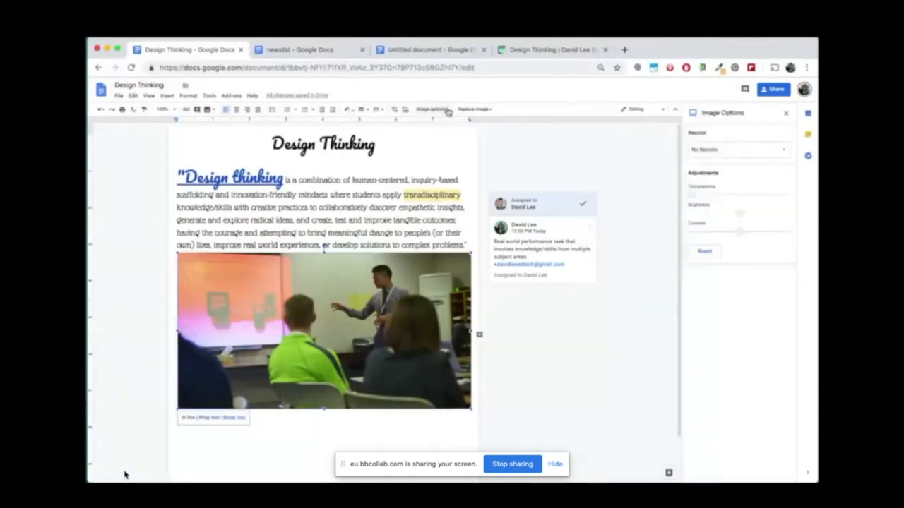
Try a Light 3 recolour and transparency on the photo, reset them, then switch to Suggesting mode
left_click(734, 150)
left_click(761, 191)
left_click(734, 149)
left_click(706, 167)
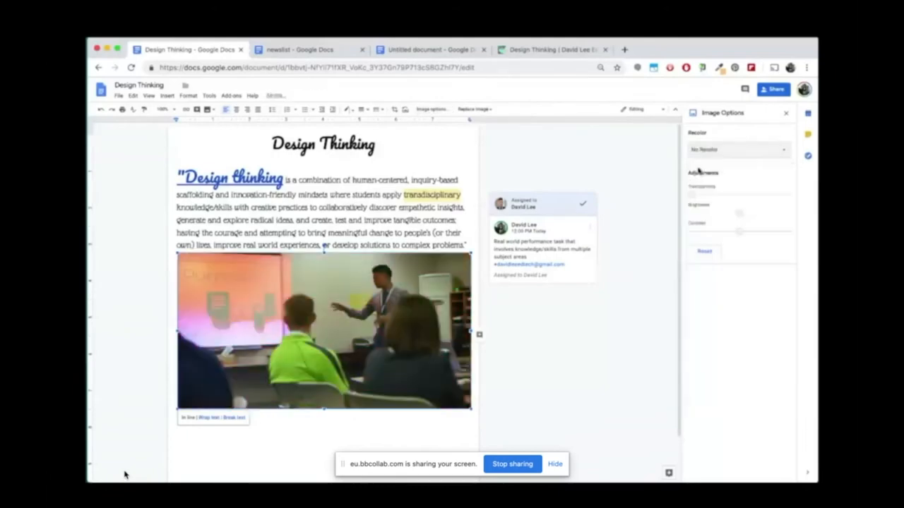
left_click_drag(691, 193, 741, 212)
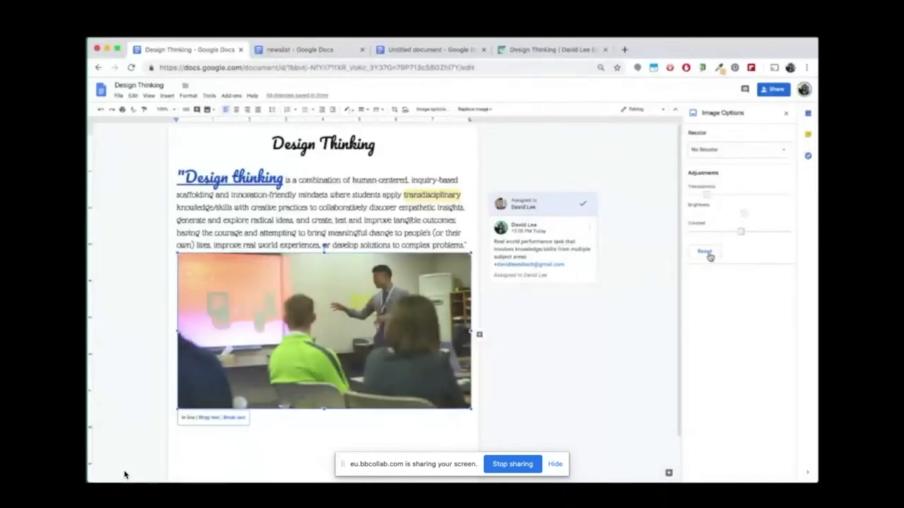
left_click(706, 252)
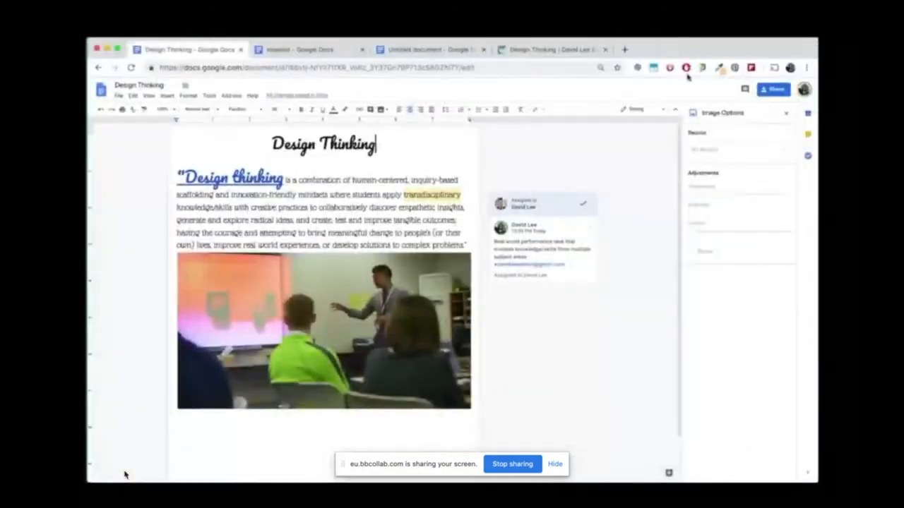
left_click(663, 112)
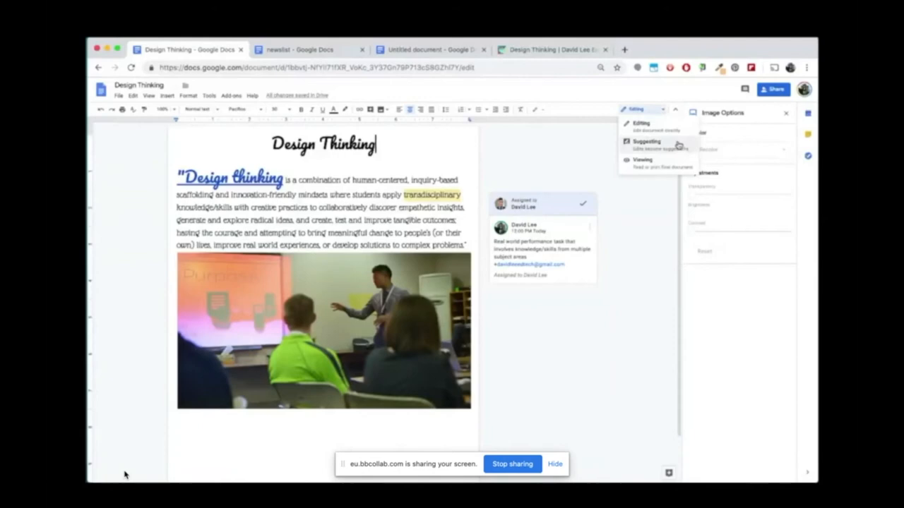
left_click(678, 146)
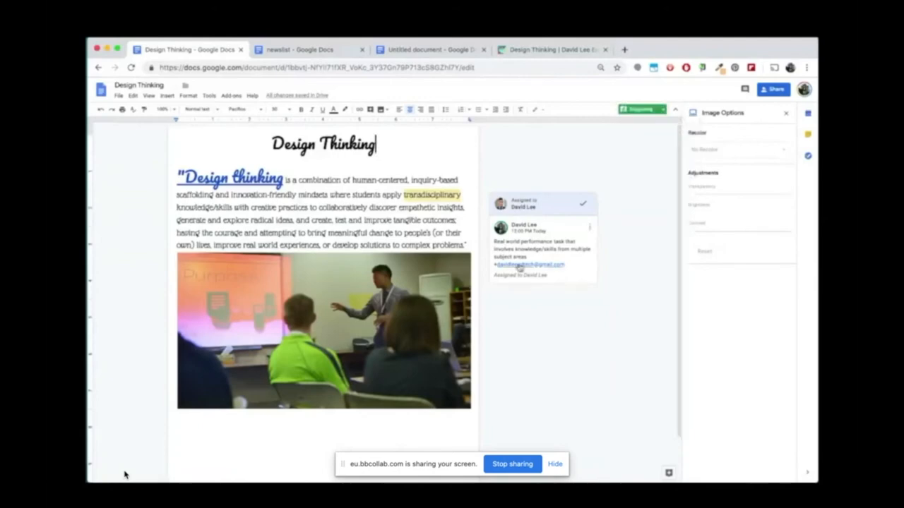
Suggest ' and challenges' at the paragraph's end, then return to Editing mode and close Image options
left_click(466, 245)
type("y.")
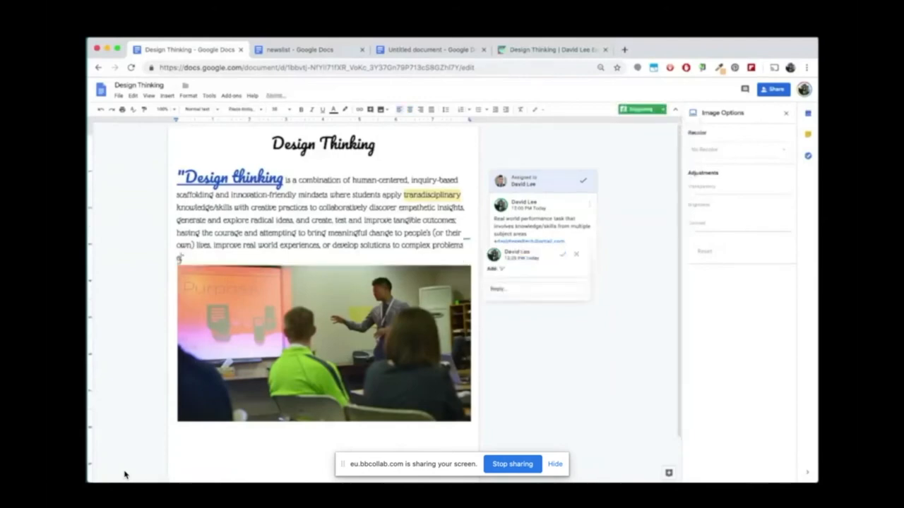
type("nd challenges")
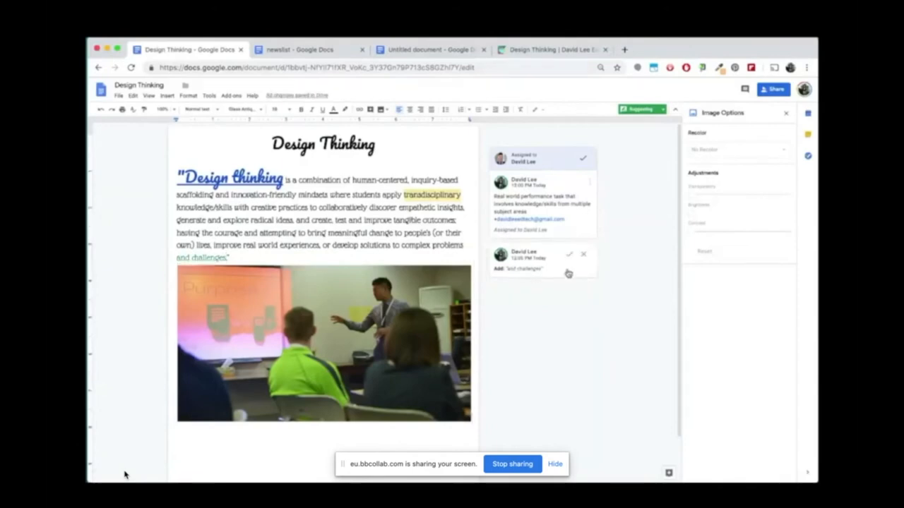
left_click(663, 111)
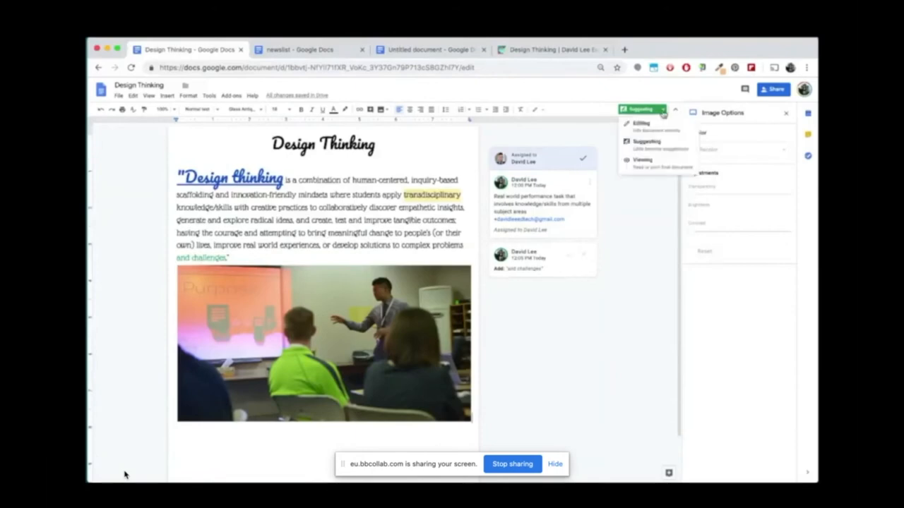
left_click(658, 124)
left_click(786, 113)
left_click(786, 114)
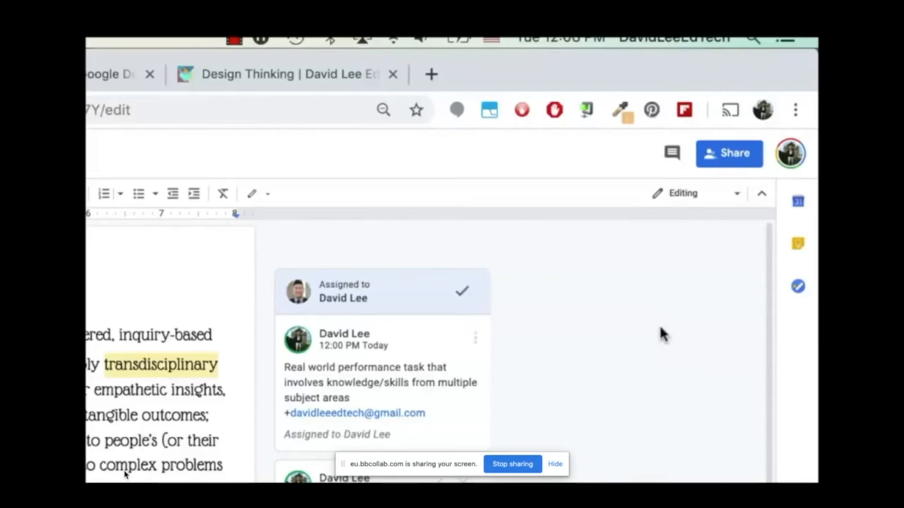
Start a new Calendar event from the side panel, then discard it
left_click(809, 212)
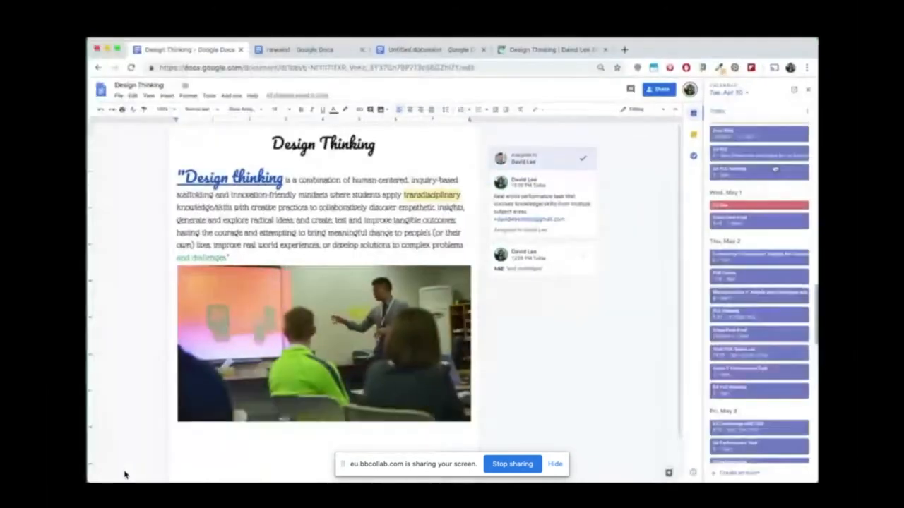
left_click(727, 472)
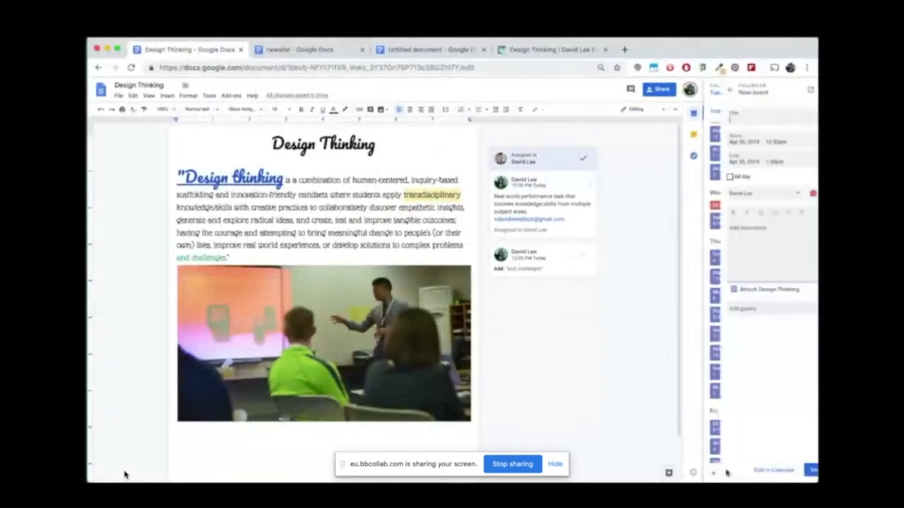
left_click(714, 91)
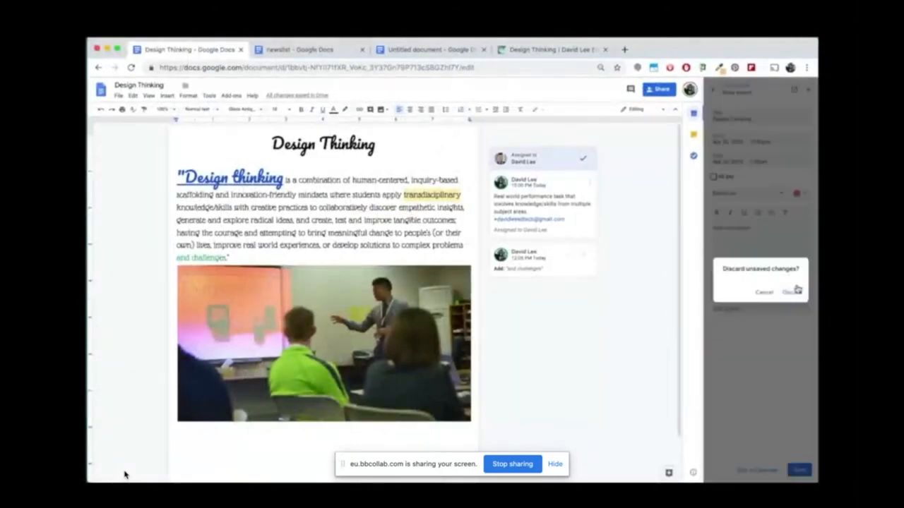
left_click(797, 289)
left_click(809, 90)
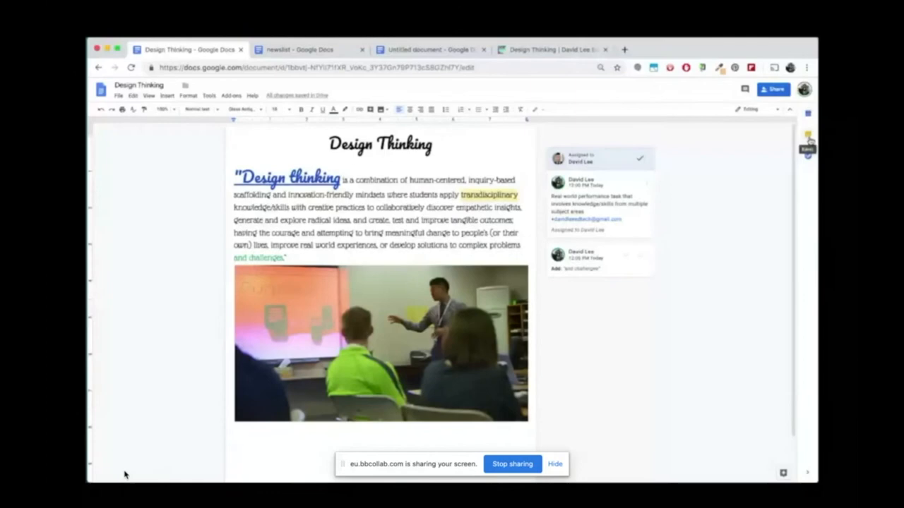
Add a Keep note titled 'Design Thinking'
left_click(808, 137)
left_click(749, 110)
type("Design Thinkin")
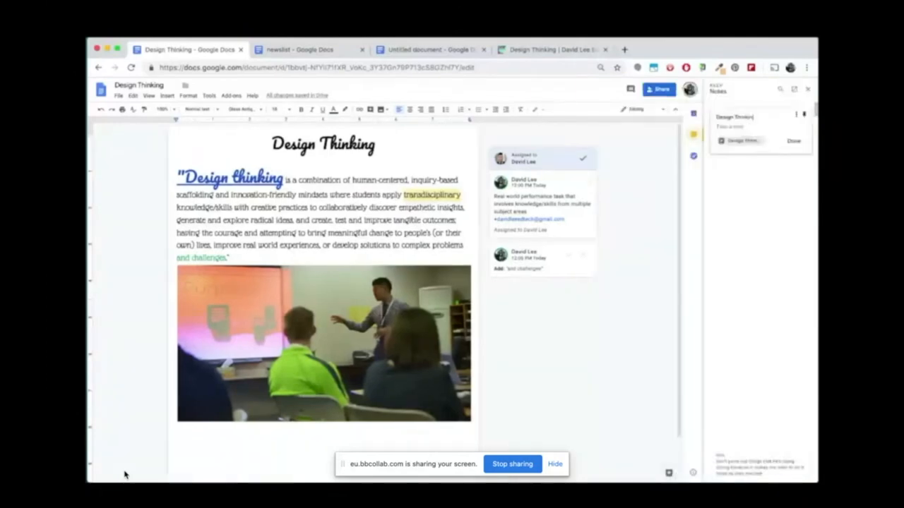
type("g")
left_click(789, 142)
left_click(808, 89)
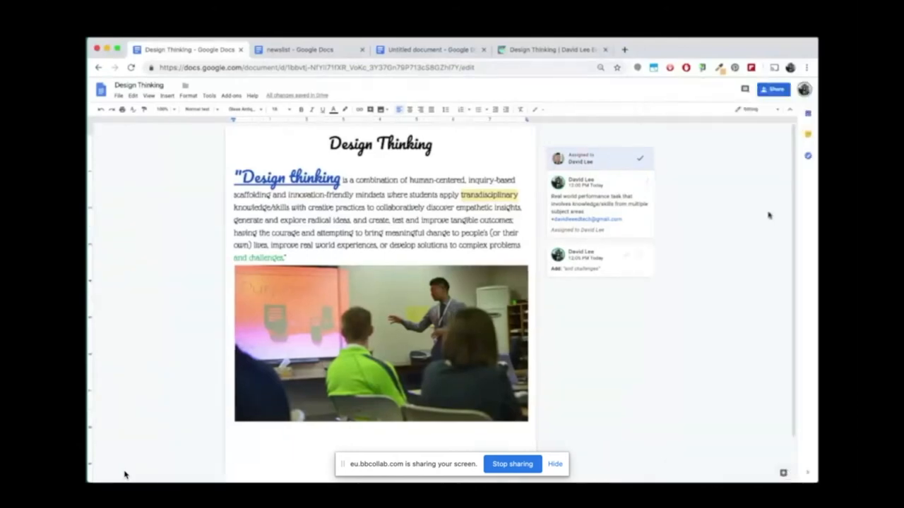
Add the task 'Finish DT doc' in Tasks and close the panel
left_click(808, 155)
type("Finish DT doc")
key("Return")
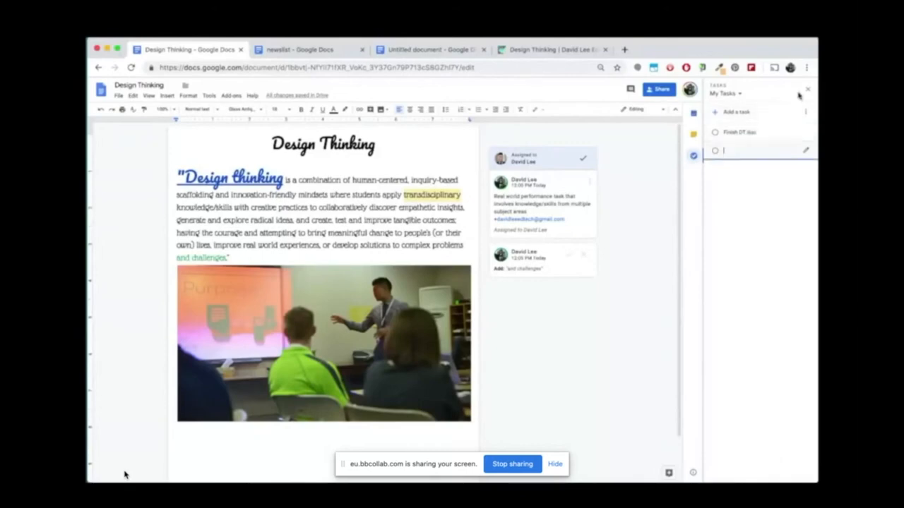
left_click(809, 91)
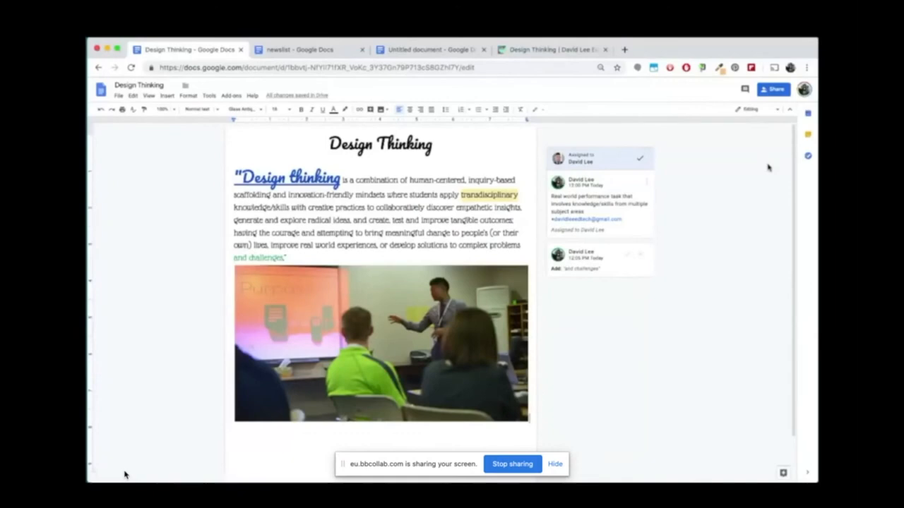
Share the document with a contact as an editor without sending an email notification
left_click(788, 92)
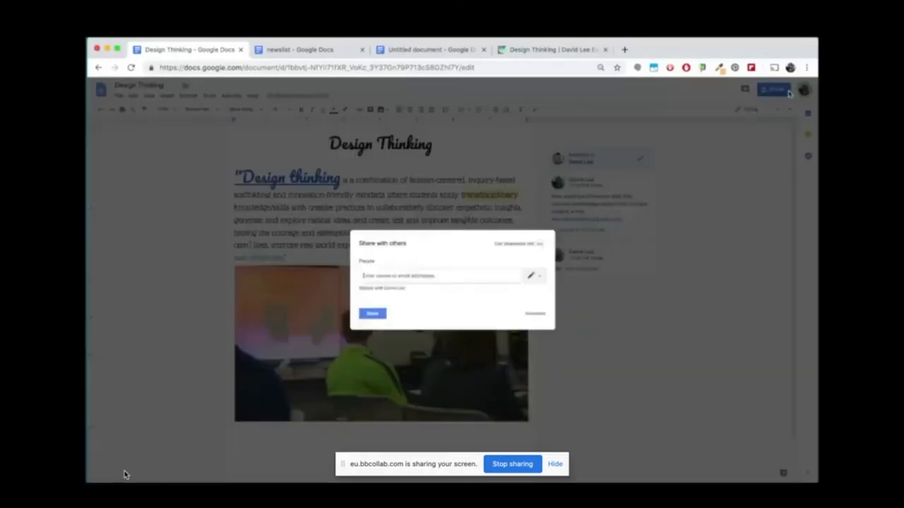
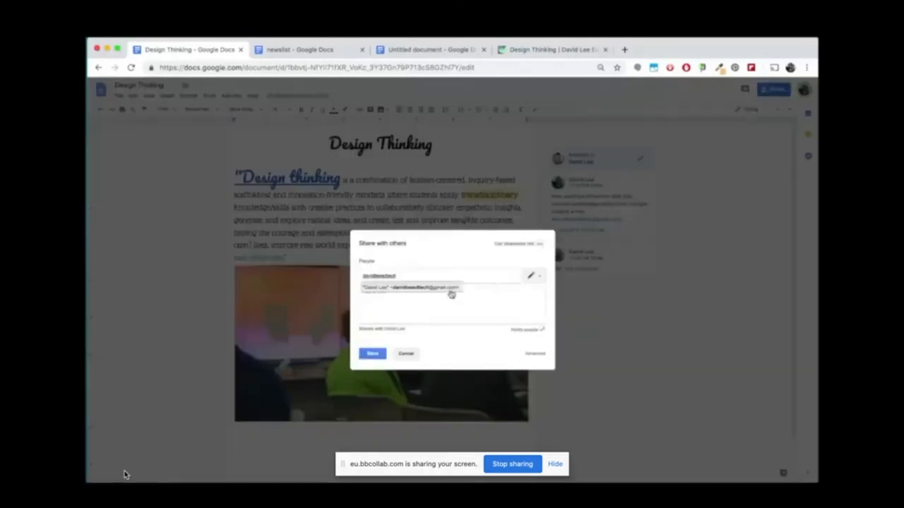
left_click(451, 294)
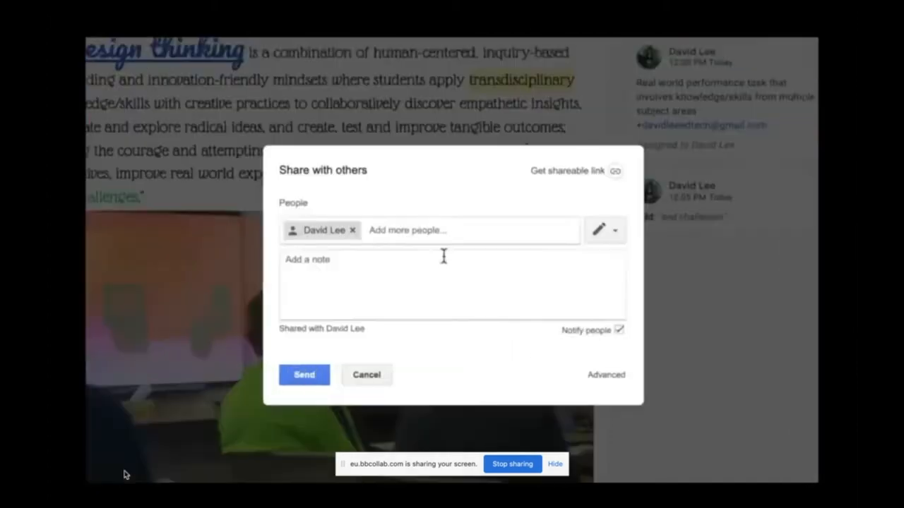
left_click(619, 233)
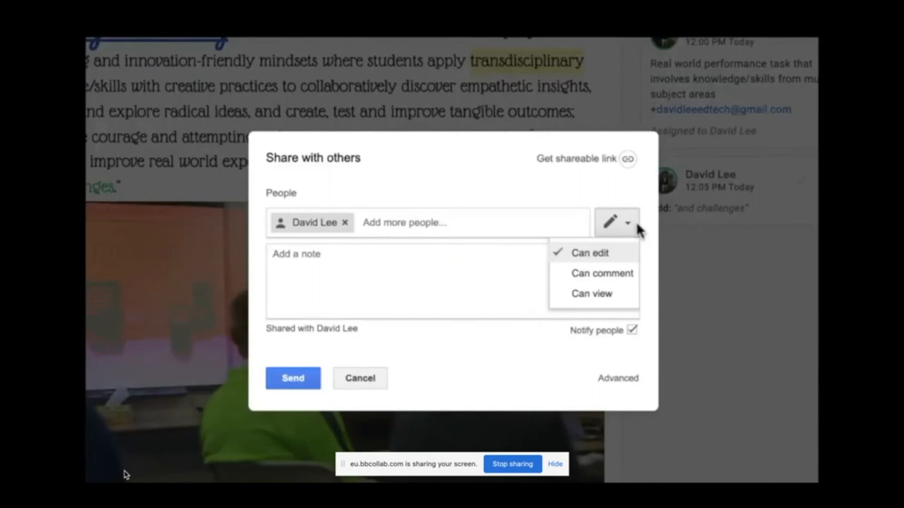
left_click(636, 226)
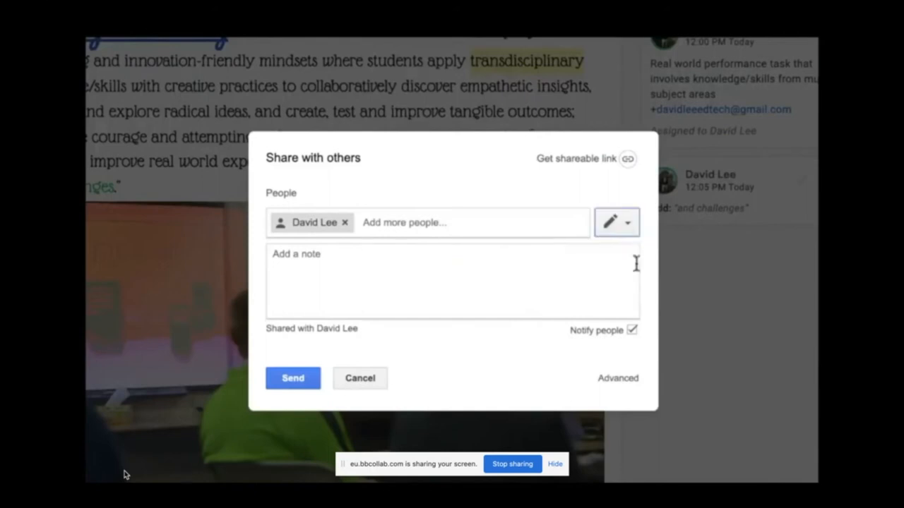
left_click(632, 331)
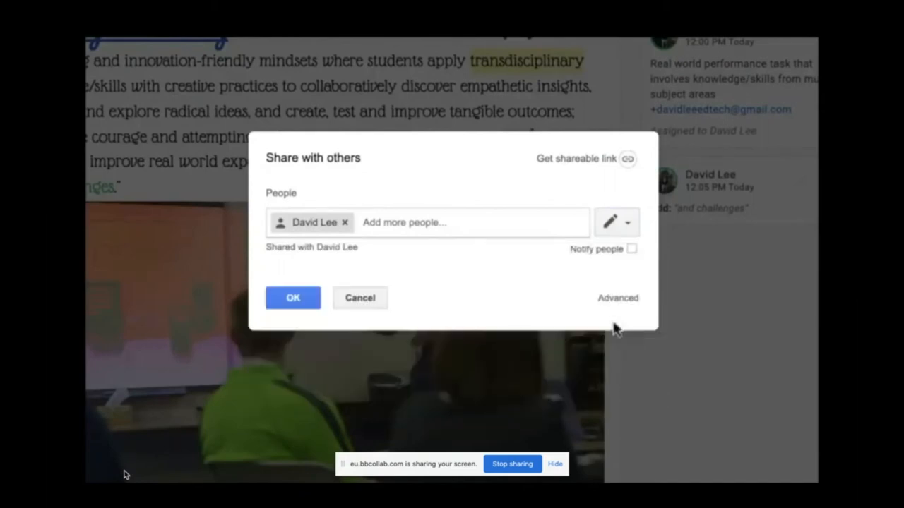
left_click(300, 297)
left_click(305, 265)
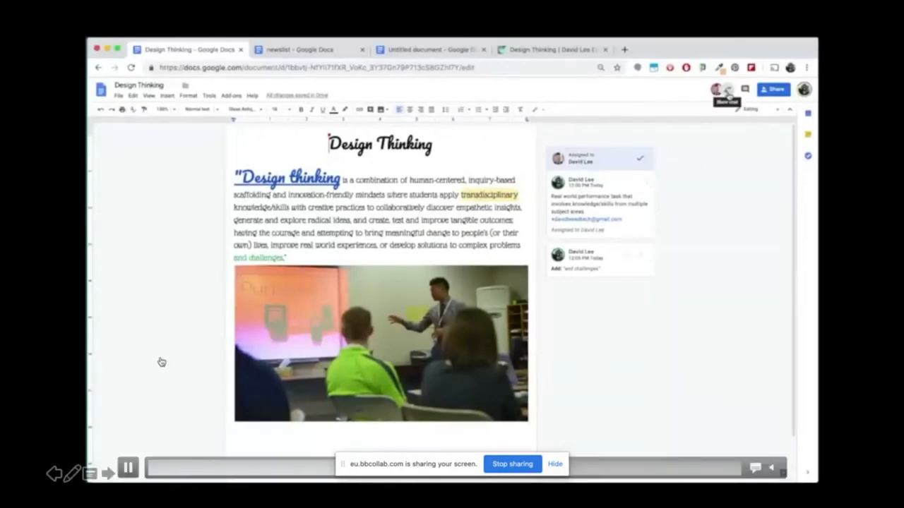
Pause playback of the recorded session
left_click(727, 91)
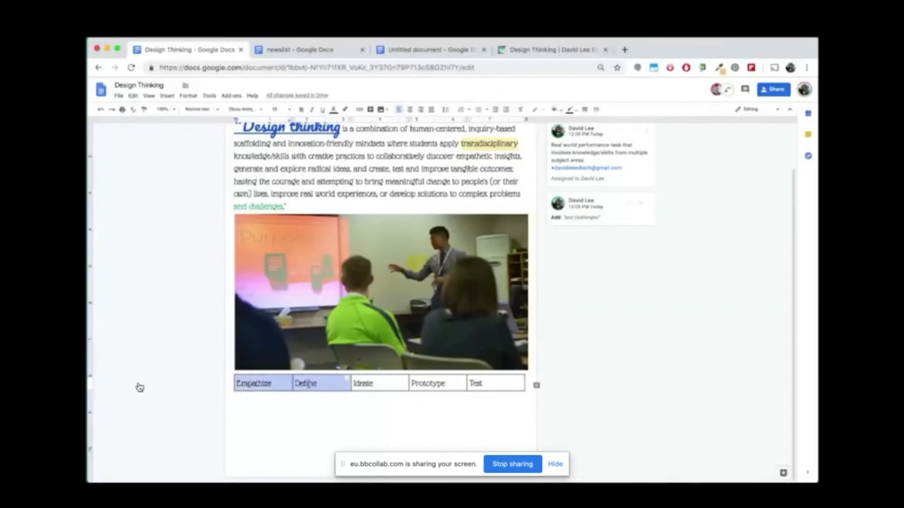
left_click(129, 469)
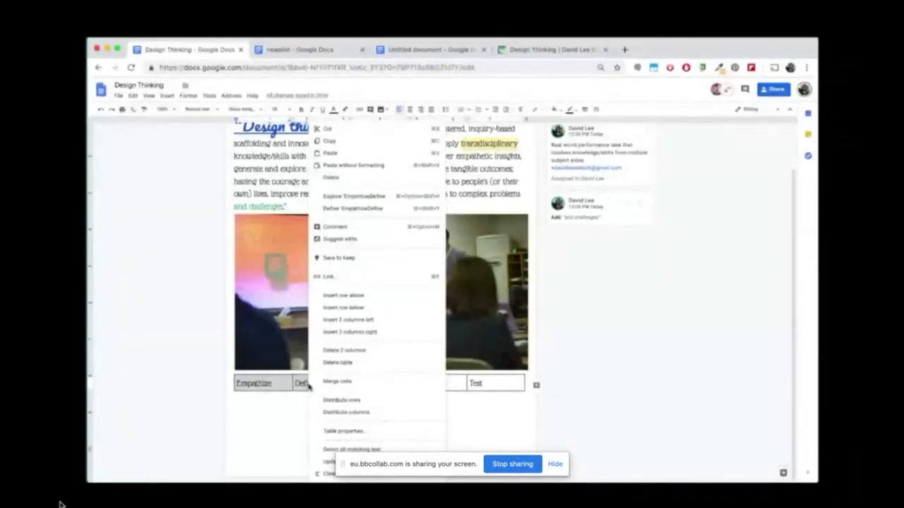
Resume playback of the recorded session
mouse_move(135, 435)
left_click(129, 469)
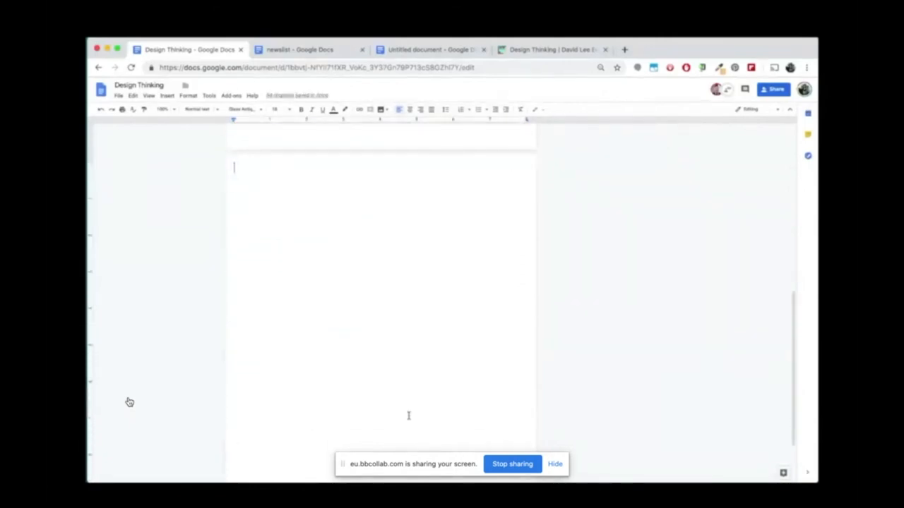
Insert a new drawing containing the pasted Design Thinking diagram, resized and repositioned
left_click(167, 96)
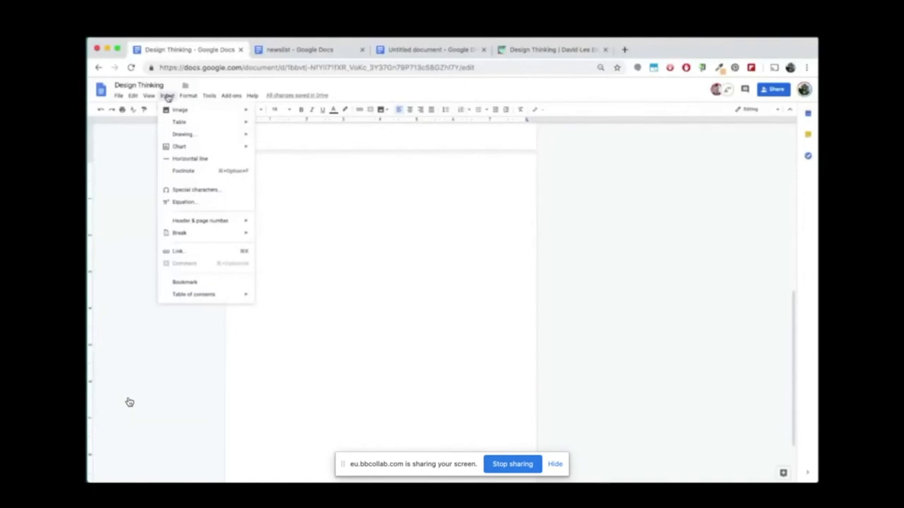
mouse_move(242, 136)
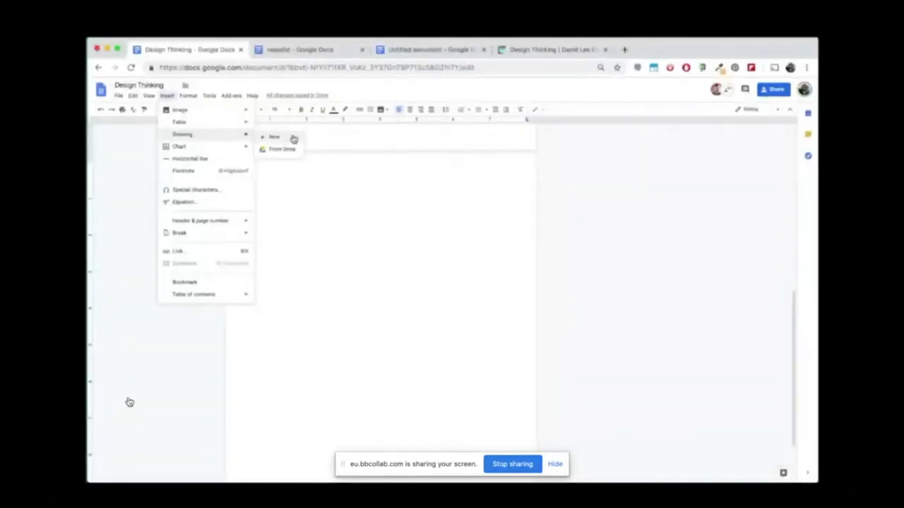
left_click(292, 137)
key("super+v")
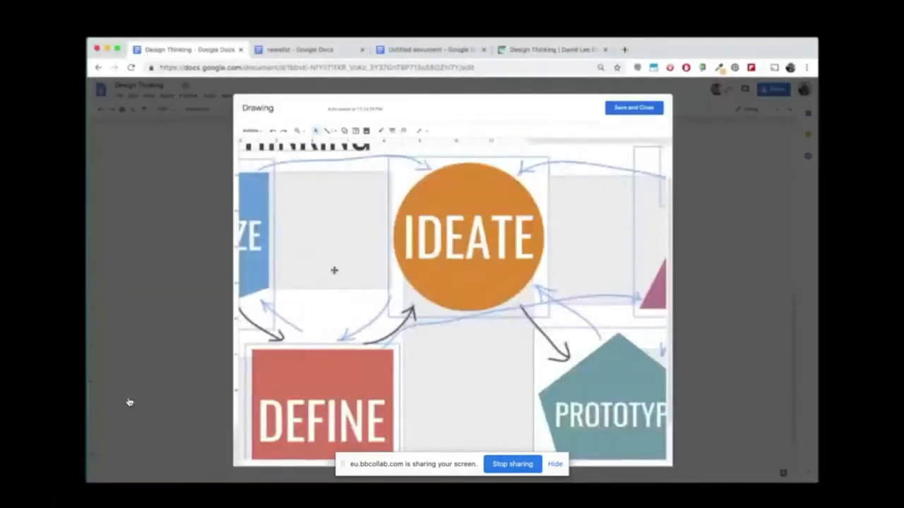
left_click_drag(335, 270, 518, 361)
left_click_drag(279, 193, 259, 164)
left_click_drag(475, 205, 374, 183)
left_click_drag(663, 166, 605, 196)
left_click_drag(447, 248, 475, 237)
left_click(633, 107)
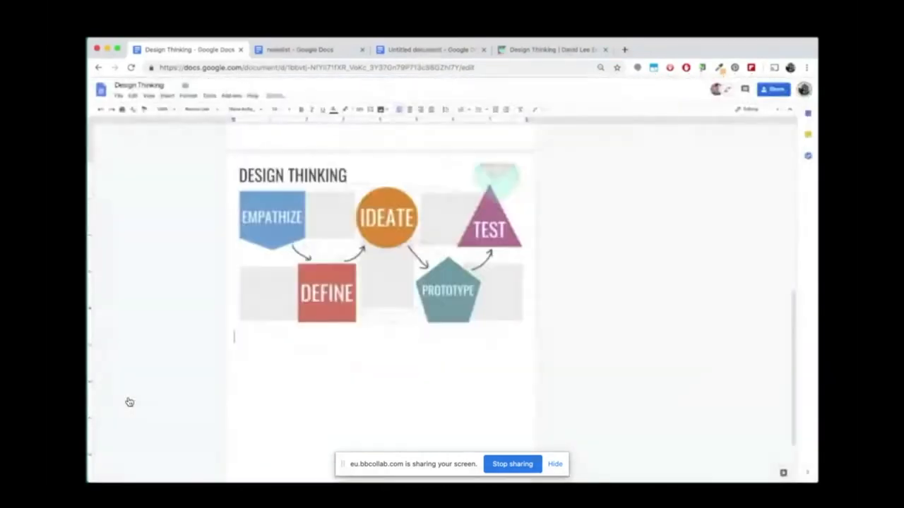
left_click(167, 95)
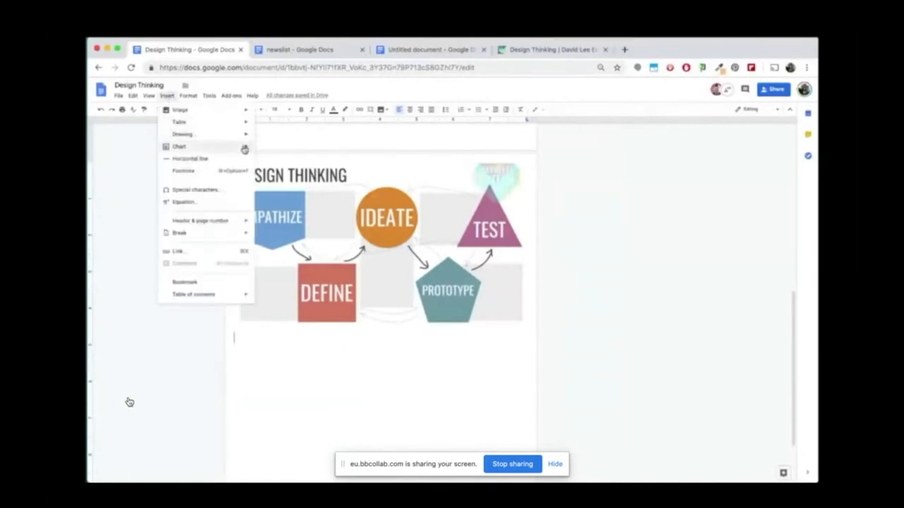
Insert a pie chart below the diagram and open its linked source sheet
mouse_move(245, 150)
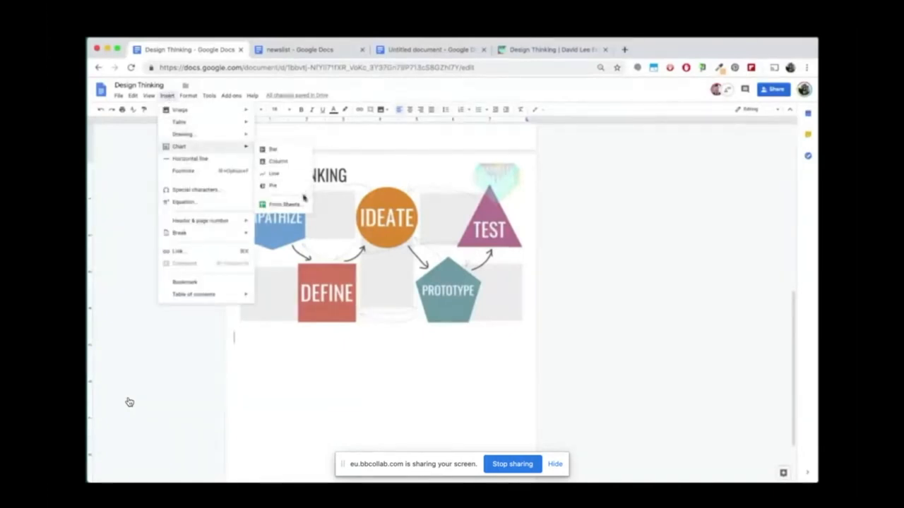
scroll(289, 185, "down", 1)
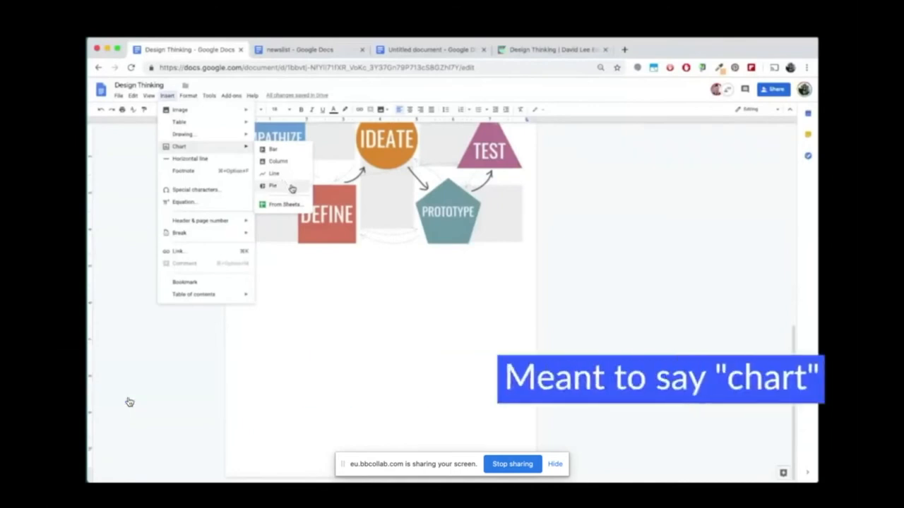
left_click(291, 187)
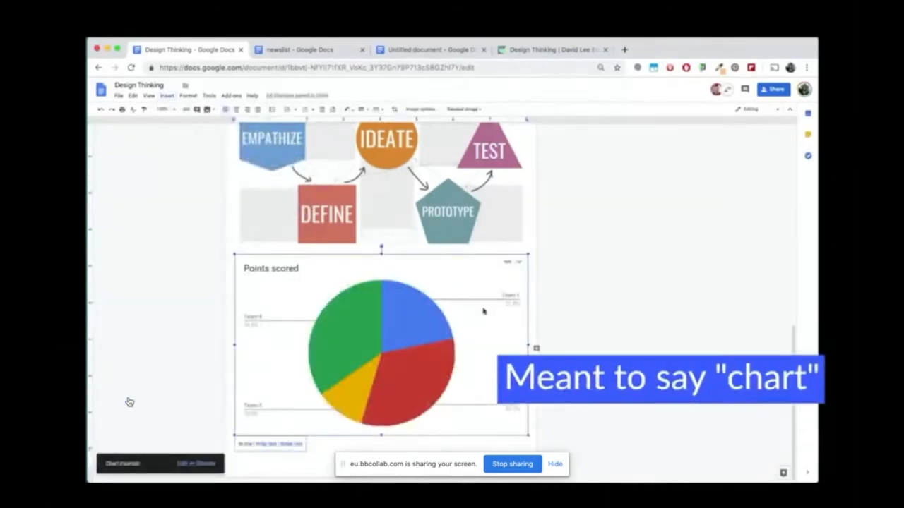
left_click(518, 264)
left_click(509, 289)
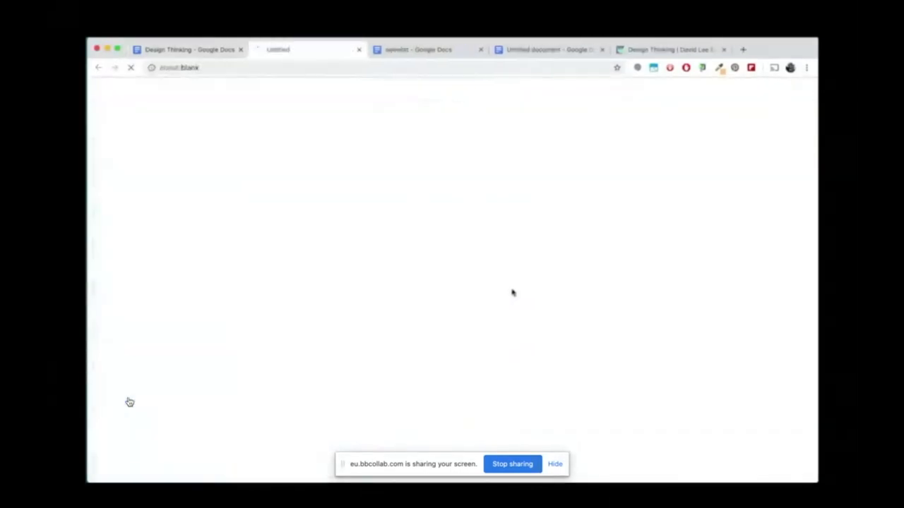
Replace the sheet's category labels with Interview, Observation and Immersion
type("Interview")
key("Return")
type("Observation")
key("Return")
type("Immersion")
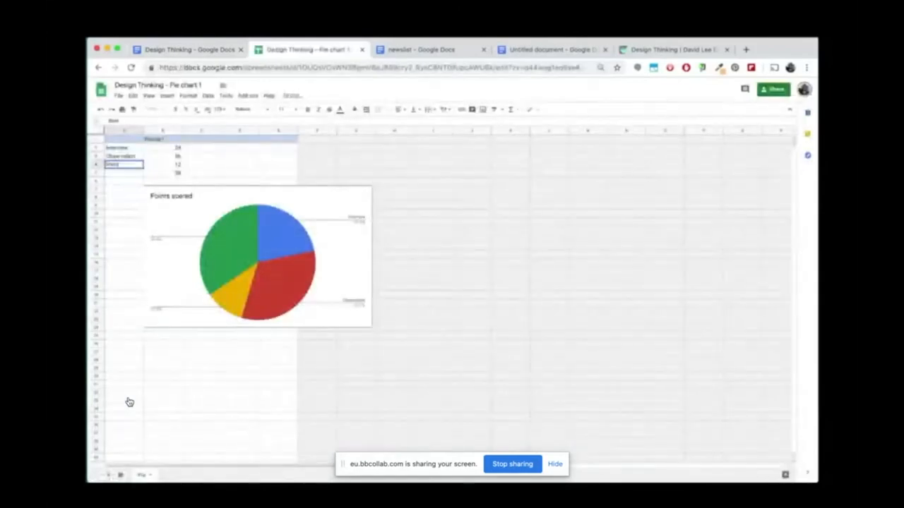
key("Return")
Enter values 10 and 5, rename the header to 'Number of times', and return to the document
key("Delete")
type("10")
key("Return")
type("5")
key("Return")
left_click(162, 140)
type("Number of times")
key("Return")
left_click(238, 158)
left_click(205, 51)
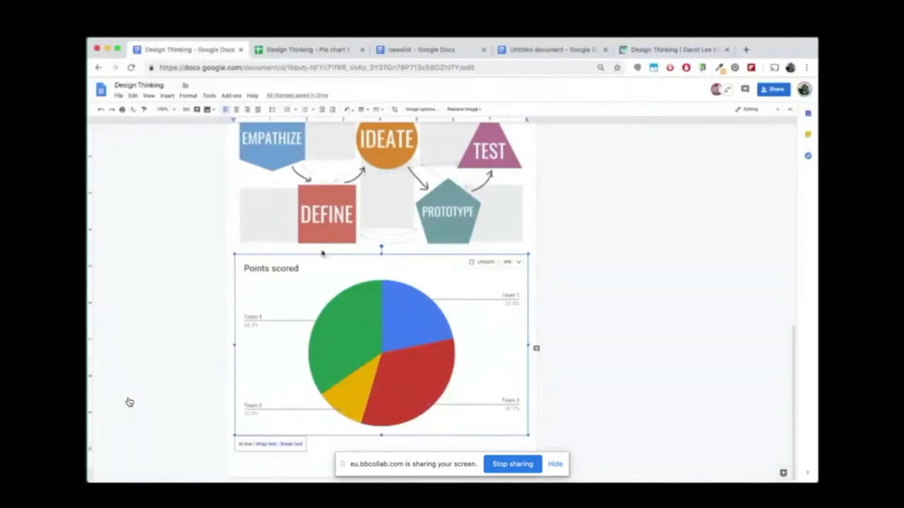
Update the linked pie chart from the edited sheet and place the caret below the title
left_click(483, 262)
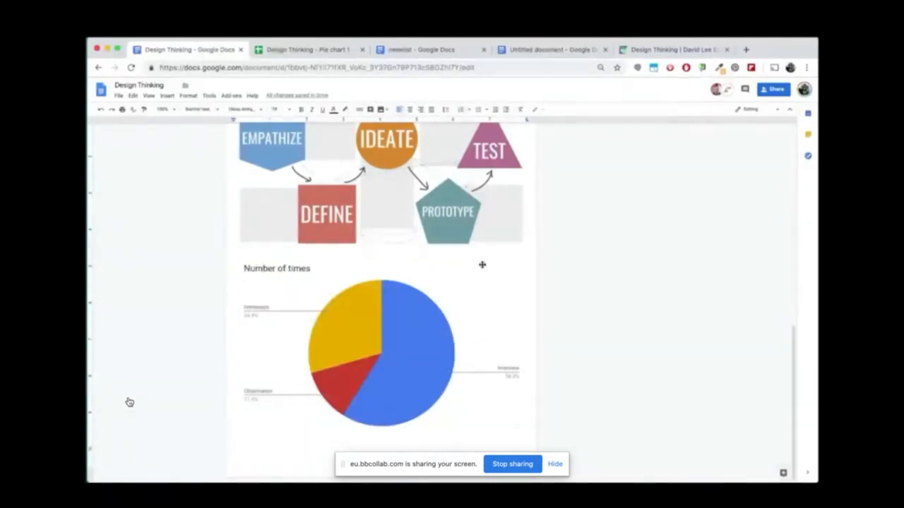
scroll(482, 265, "up", 3)
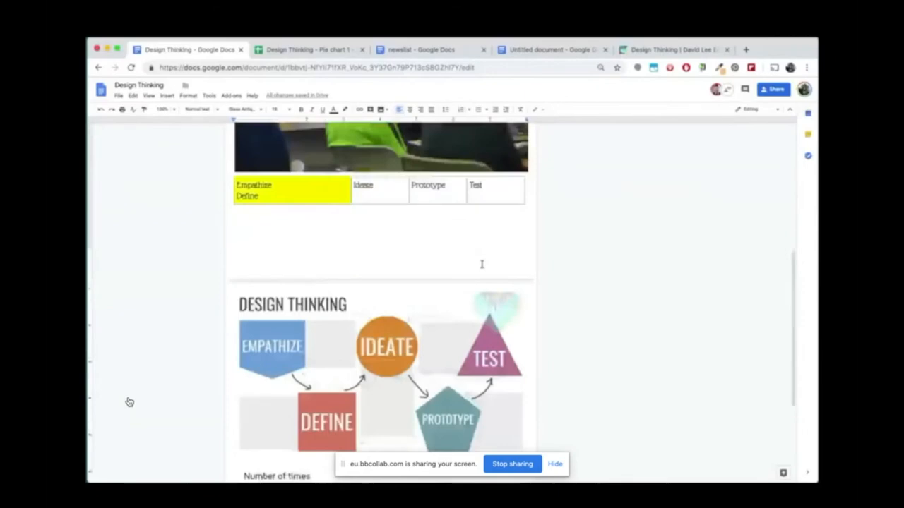
scroll(482, 265, "up", 4)
left_click(381, 164)
left_click(168, 96)
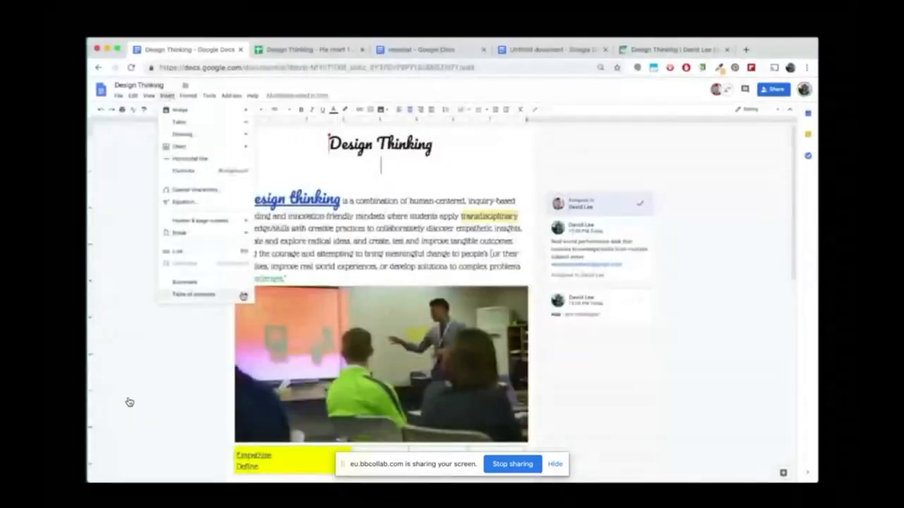
Insert a linked table of contents directly below the title
mouse_move(243, 296)
left_click(290, 311)
key("Up")
key("BackSpace")
key("BackSpace")
Add a 'Design Thinking' line below the contents, styled as Heading 1
key("Return")
type("Design Thinking")
key("shift+Home")
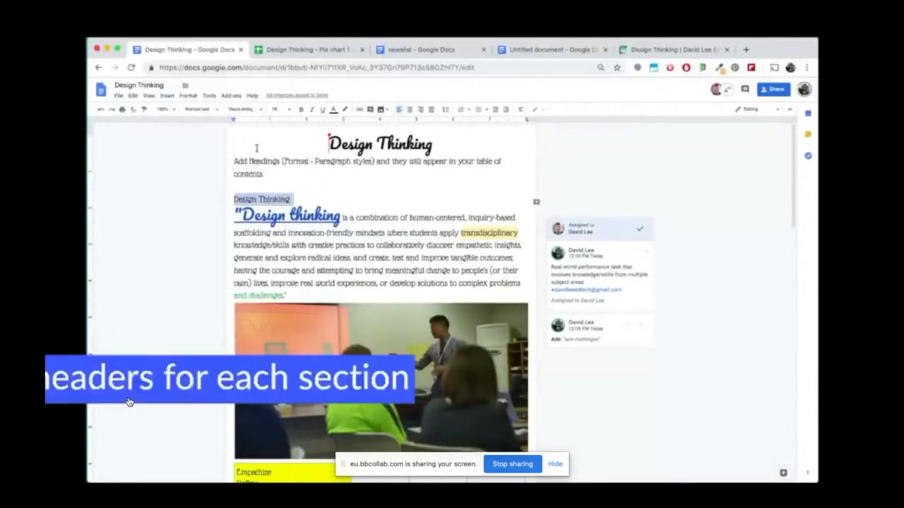
left_click(205, 109)
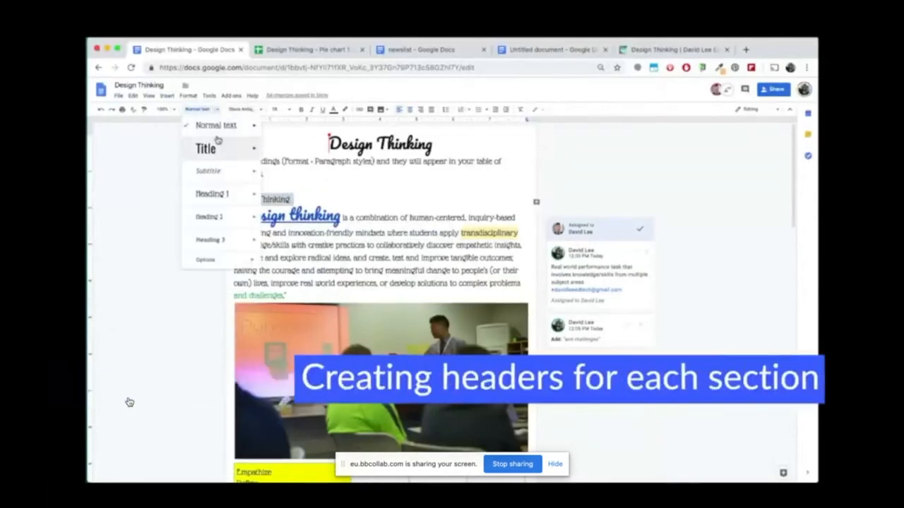
left_click(224, 187)
Add a 'Flow Chart' Heading 1 above the flow-chart image
scroll(223, 189, "down", 5)
left_click(237, 274)
type("Flow Chart")
triple_click(259, 274)
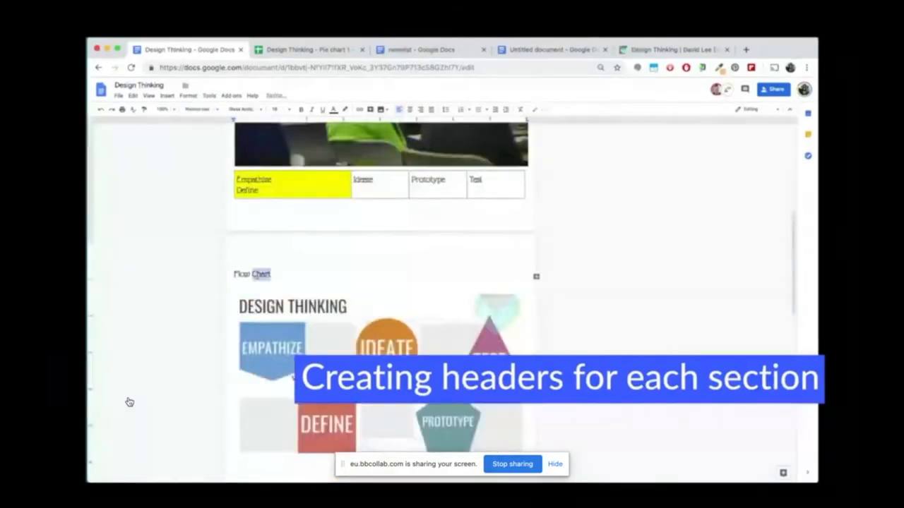
left_click(211, 110)
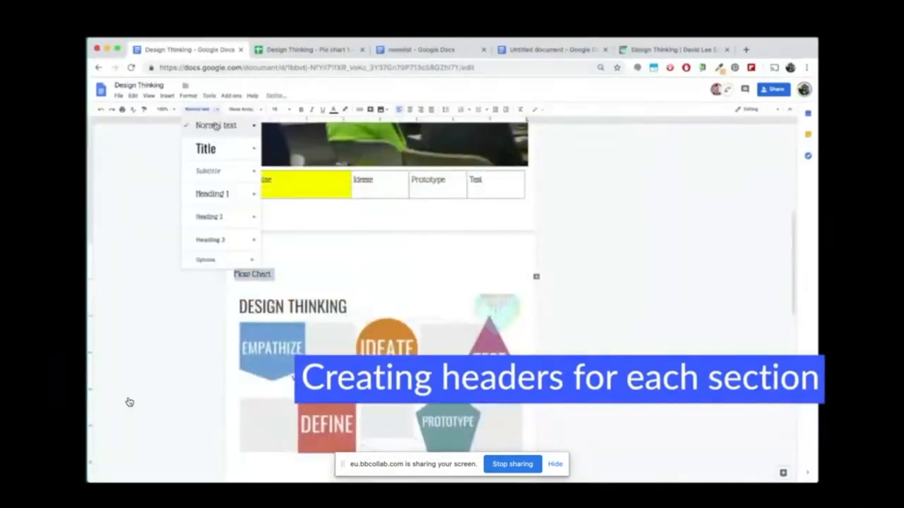
left_click(226, 195)
Add a 'Pie Chart' Heading 1 above the pie chart, then follow its contents link
scroll(291, 282, "down", 5)
scroll(291, 286, "up", 3)
left_click(291, 286)
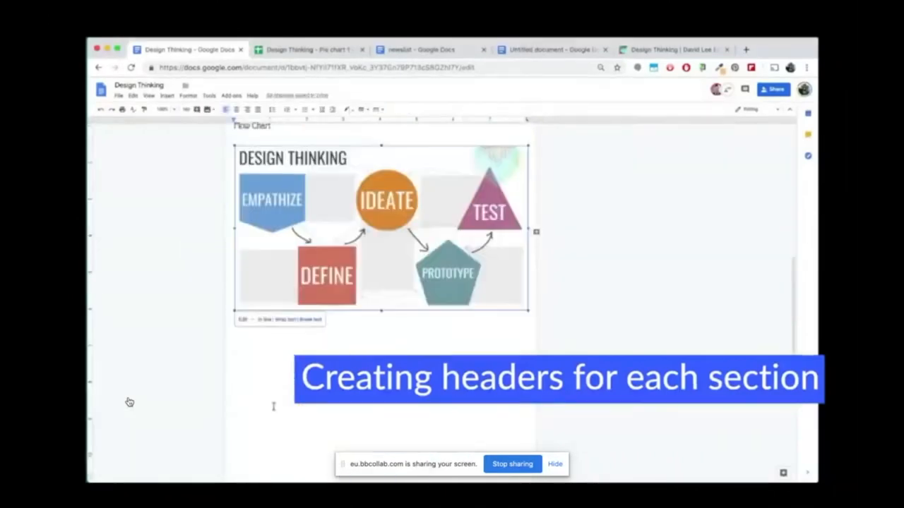
scroll(275, 405, "down", 4)
left_click(235, 428)
key("Return")
key("Up")
type("P")
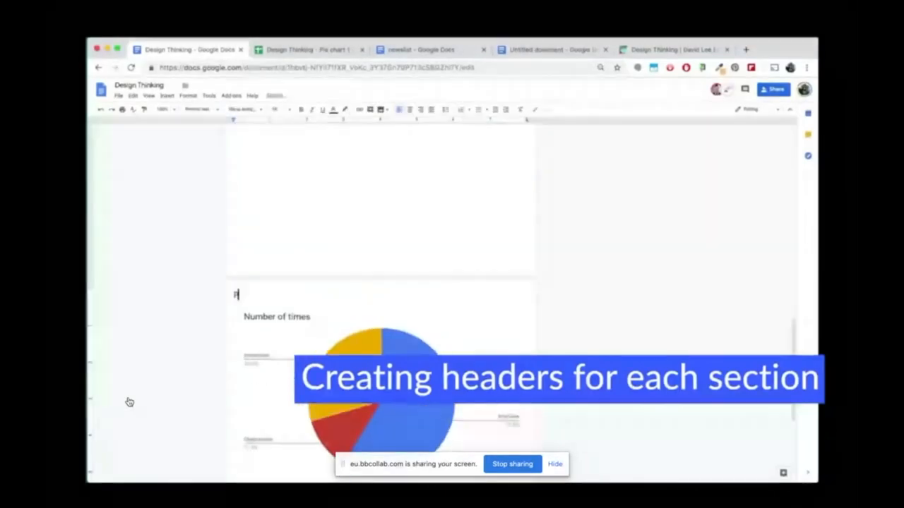
type("ie Chart")
key("shift+Home")
left_click(201, 110)
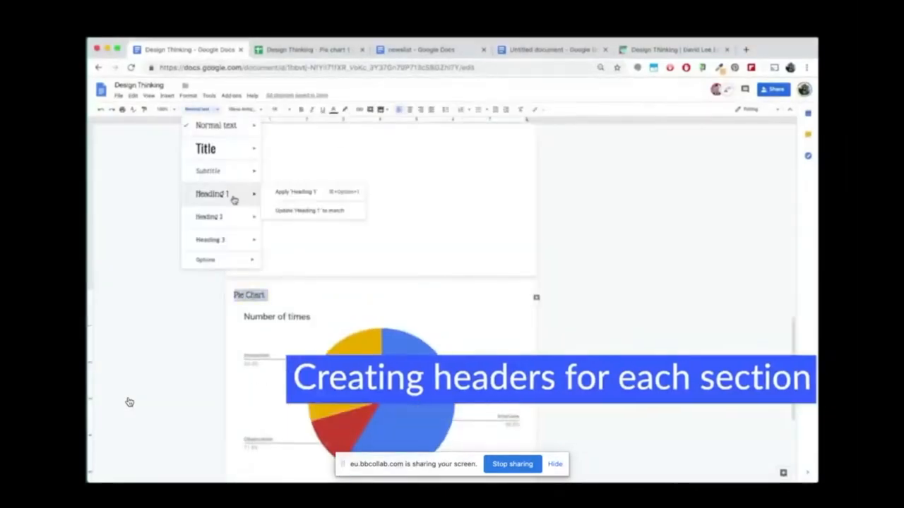
left_click(233, 197)
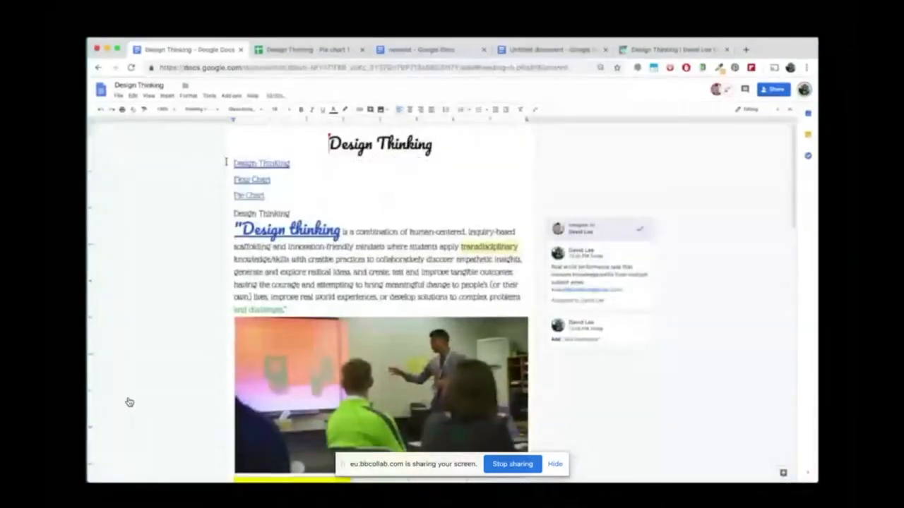
left_click(250, 196)
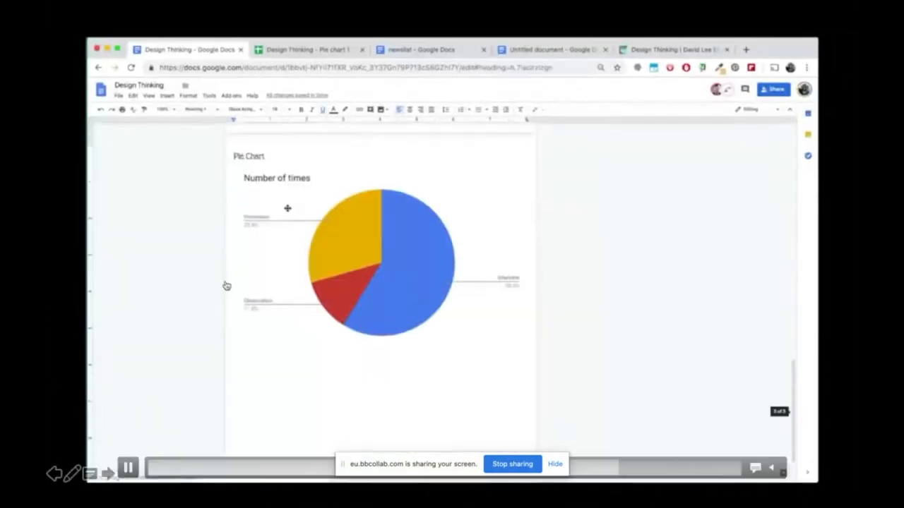
Pause and then resume the recorded session playback
left_click(128, 470)
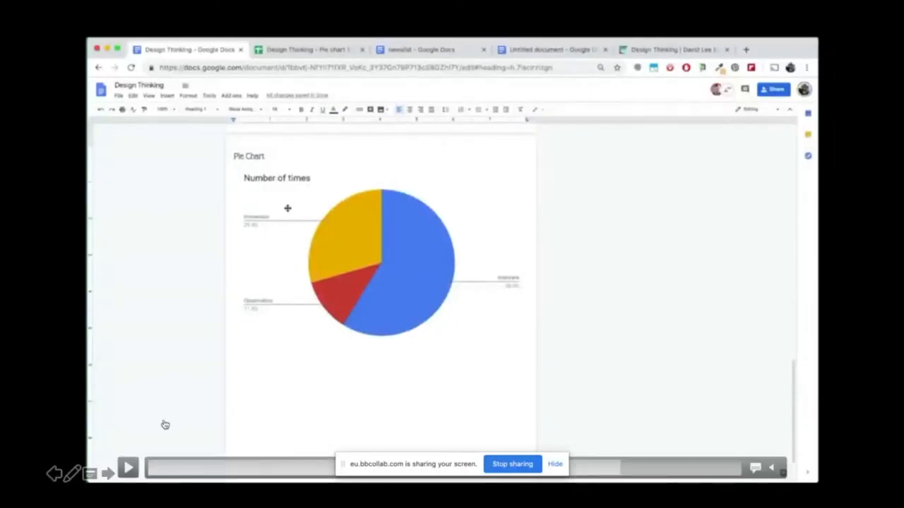
left_click(127, 468)
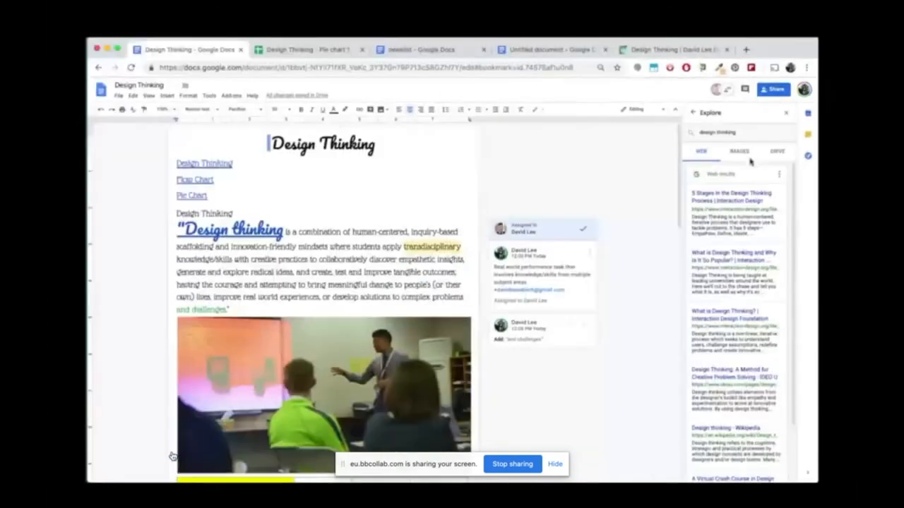
Finish the sentence with 'le ambiguous problems.' and footnote it with the 5 Stages article citation
left_click(717, 210)
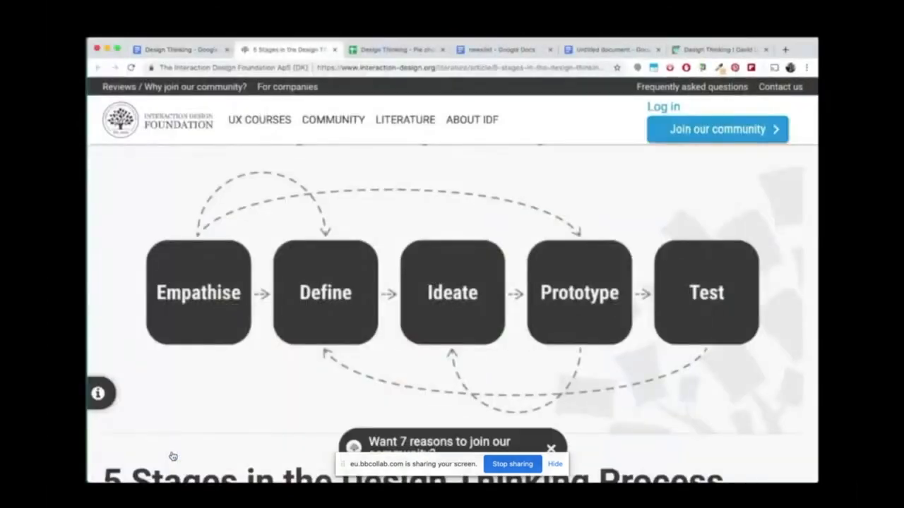
left_click(210, 50)
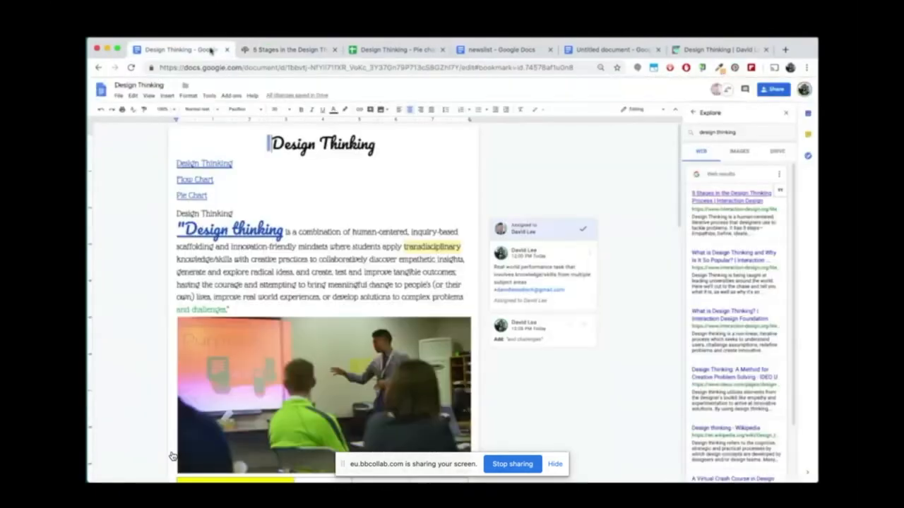
type("le ambiguous problems.")
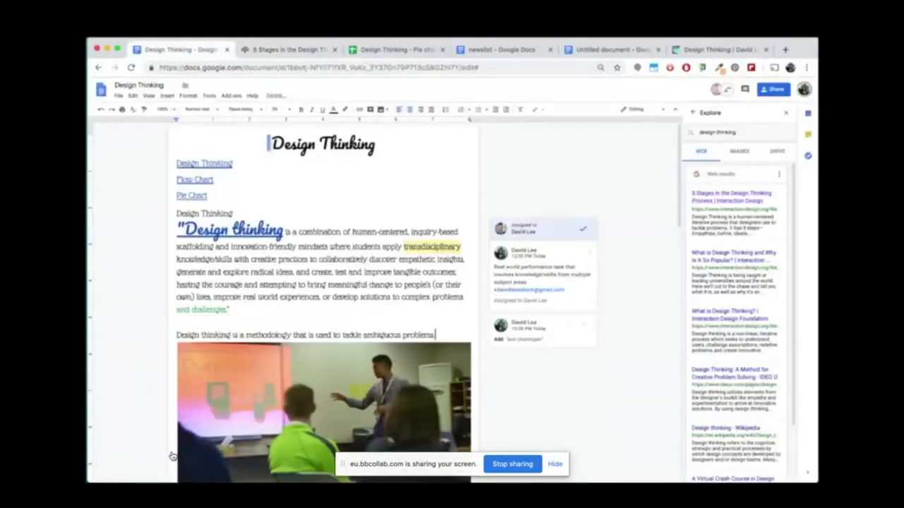
mouse_move(784, 194)
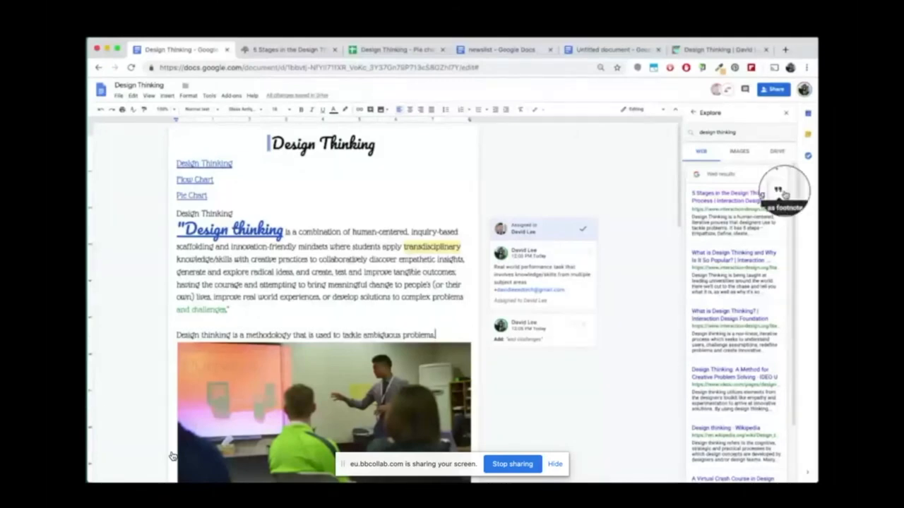
left_click(783, 195)
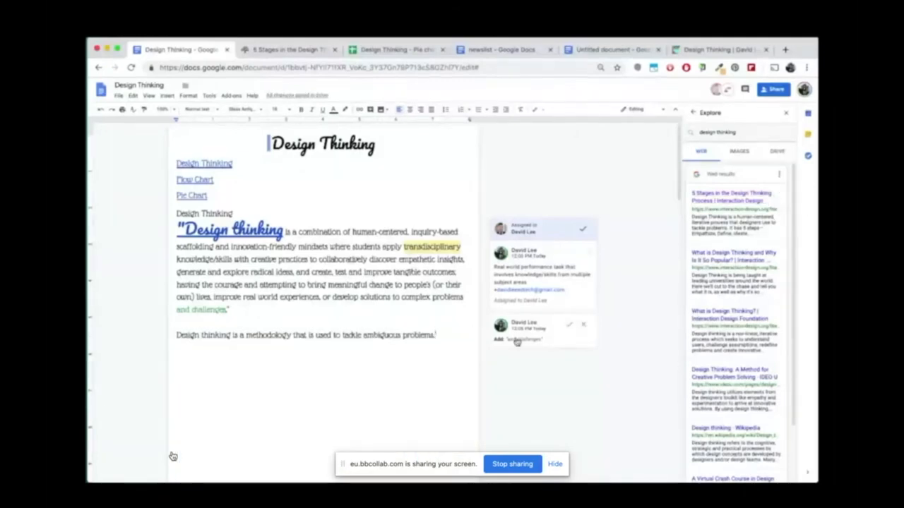
scroll(516, 341, "down", 2)
scroll(516, 341, "down", 4)
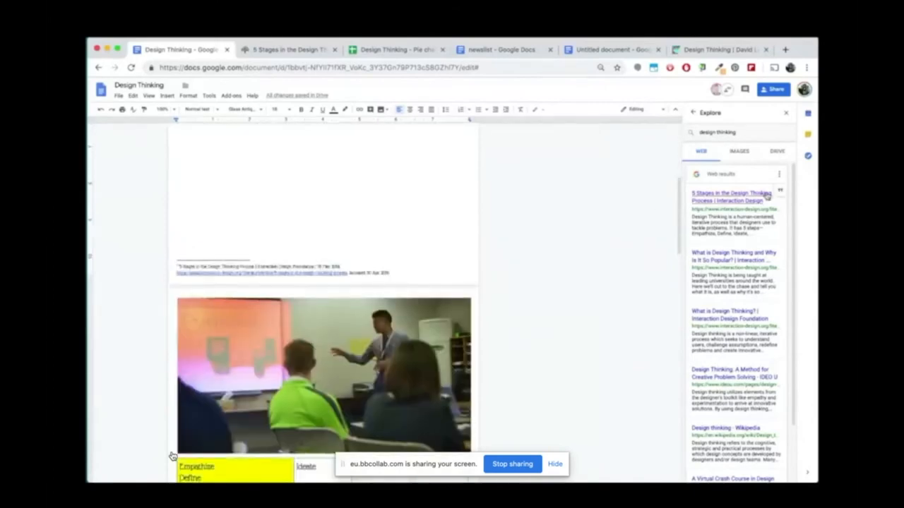
Drag the six-circle Design Thinking diagram from Explore's image results below the sentence, then close Explore
left_click(748, 157)
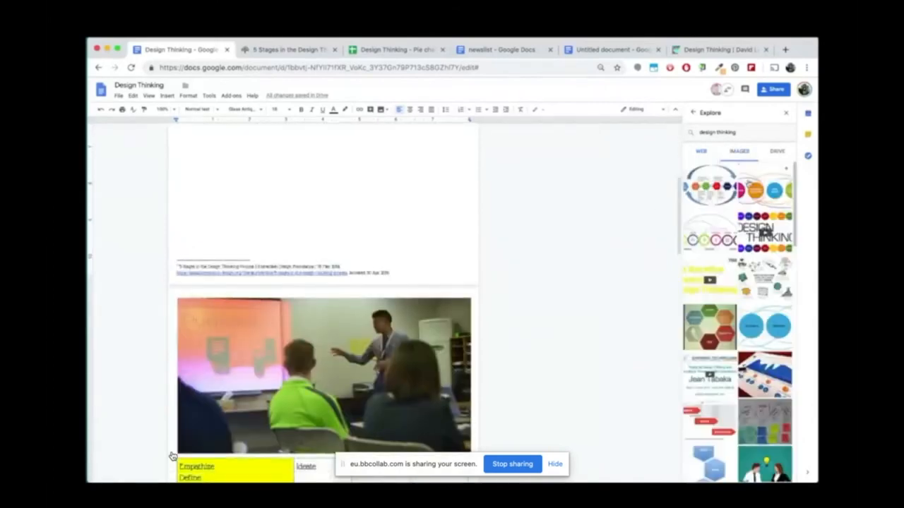
left_click_drag(755, 191, 306, 185)
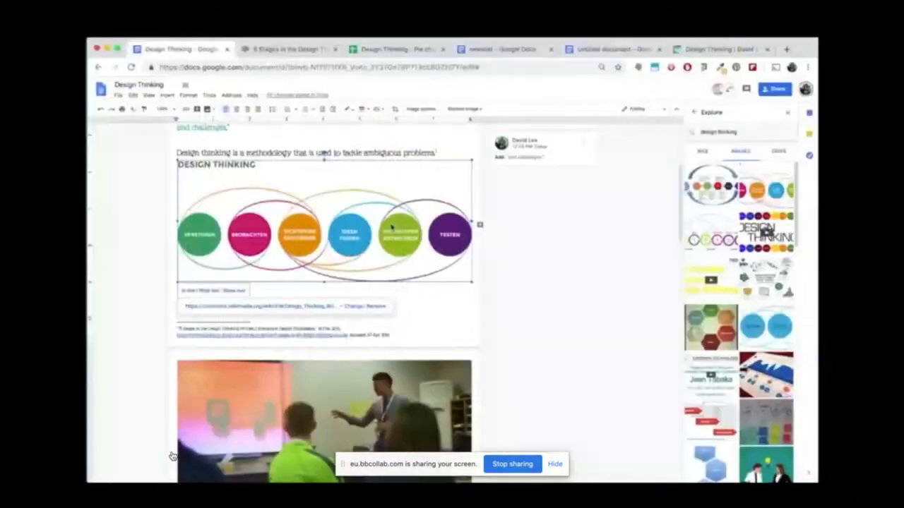
left_click(776, 151)
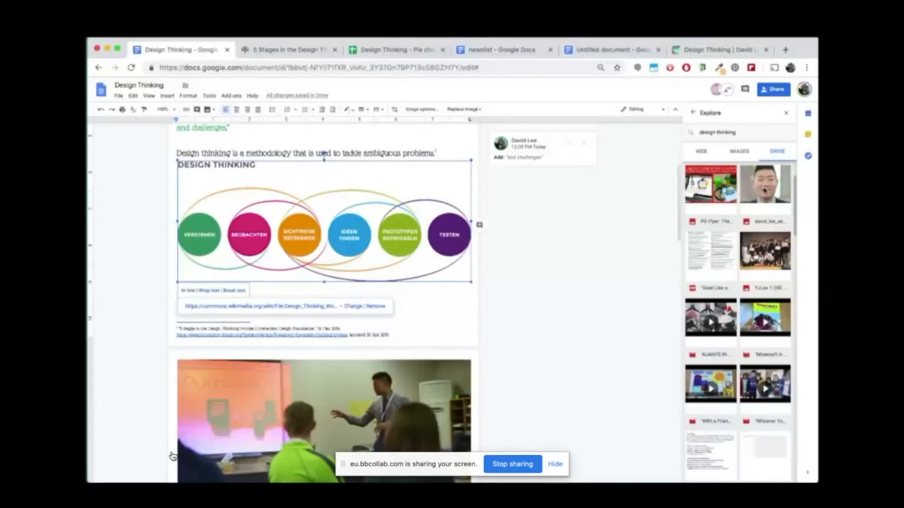
left_click(786, 112)
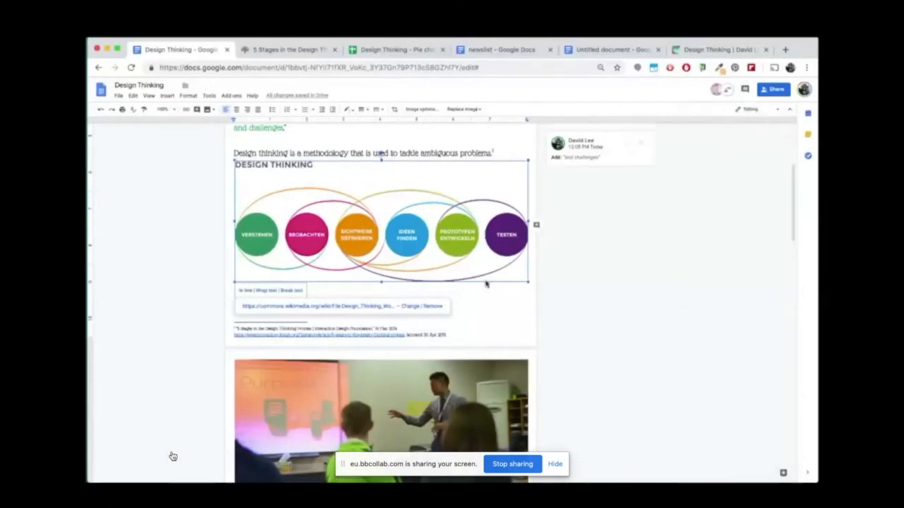
From the top of the document, turn on Tools > Voice typing and start the microphone listening
scroll(173, 456, "up", 5)
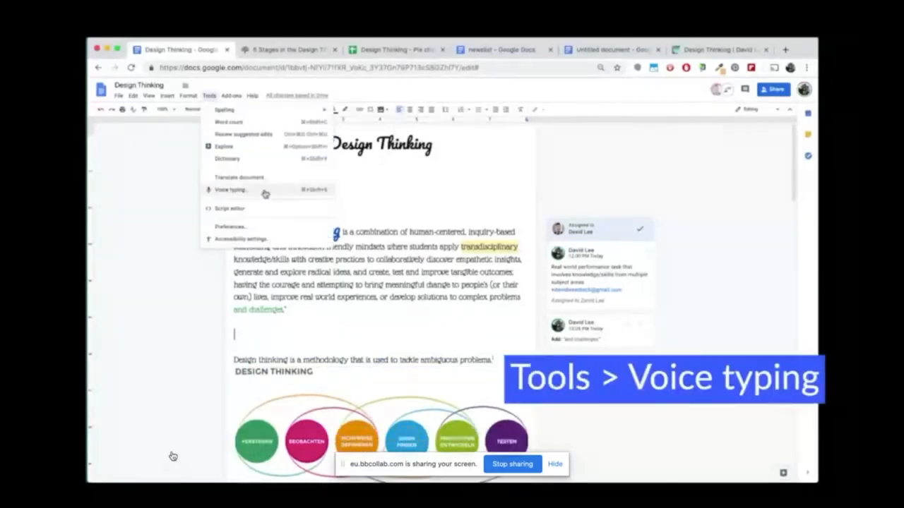
left_click(265, 191)
left_click(133, 193)
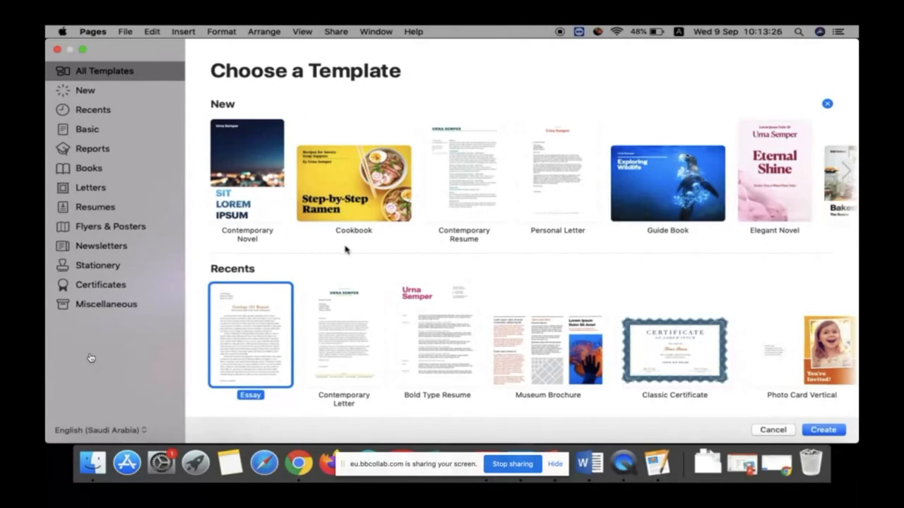
Browse the Choose a Template gallery, expanding the Recents and portrait book template rows
scroll(285, 296, "down", 3)
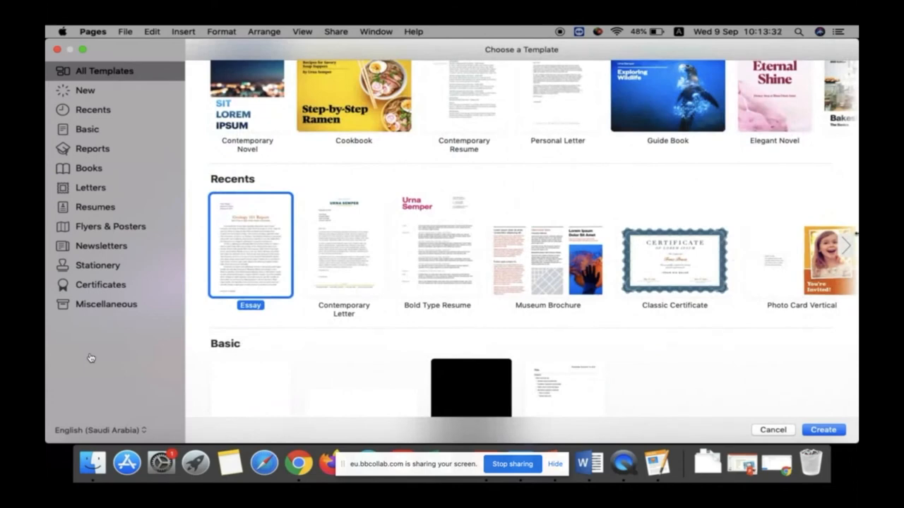
left_click(846, 247)
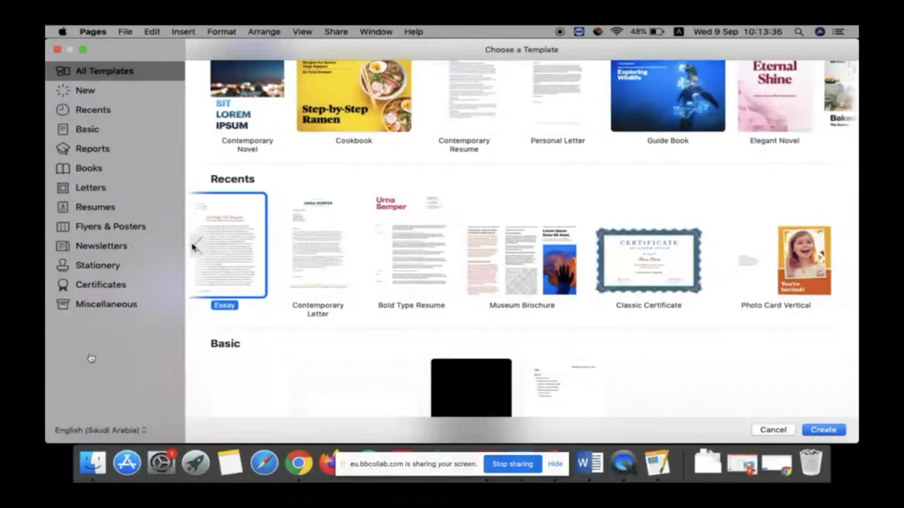
scroll(290, 293, "down", 5)
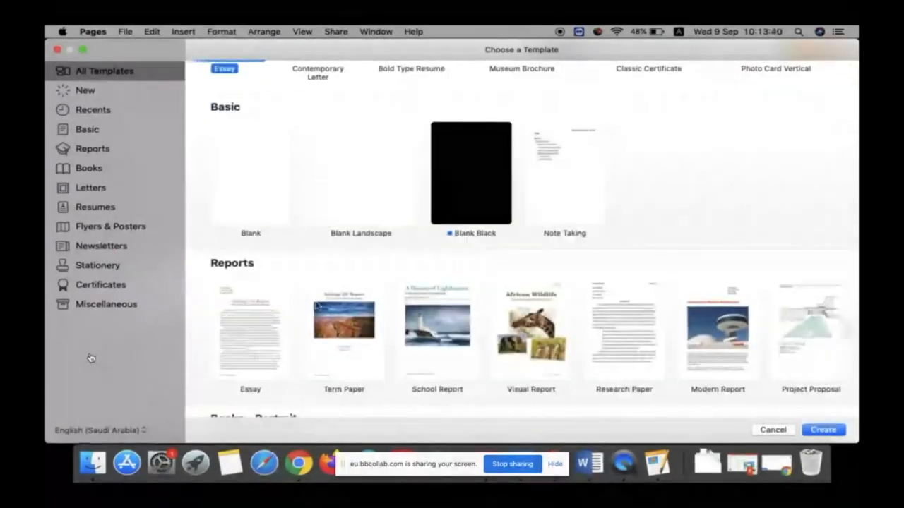
scroll(396, 283, "down", 2)
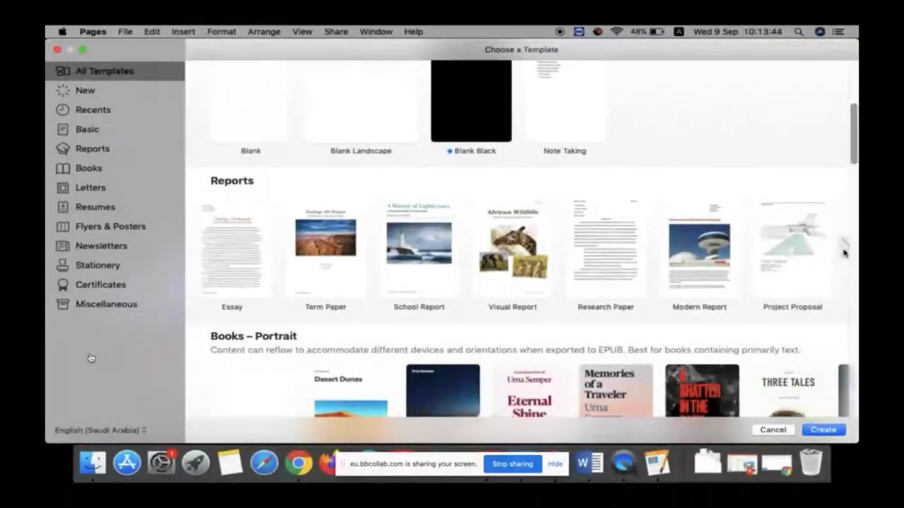
scroll(403, 331, "down", 3)
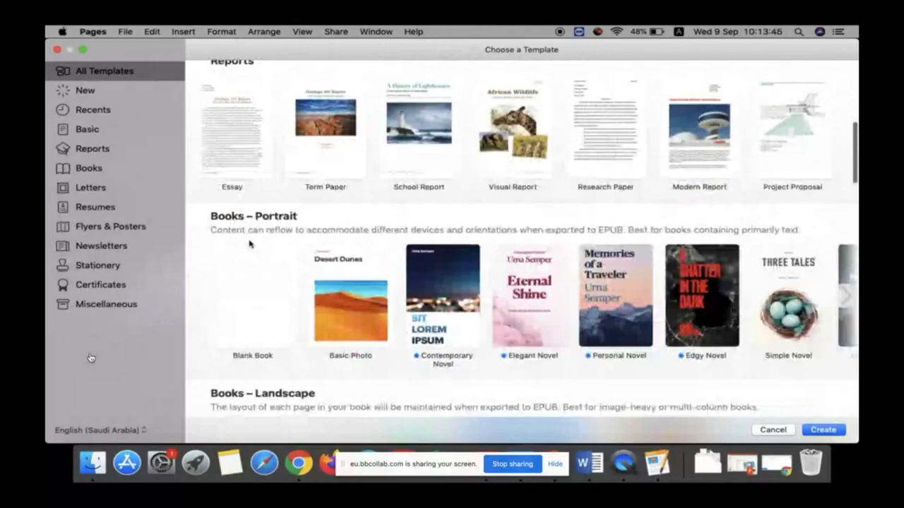
left_click(845, 300)
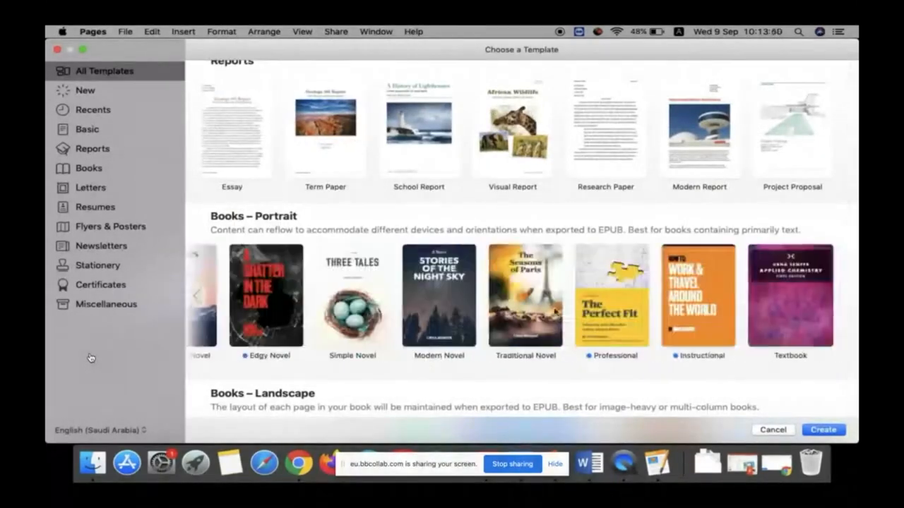
scroll(555, 311, "down", 5)
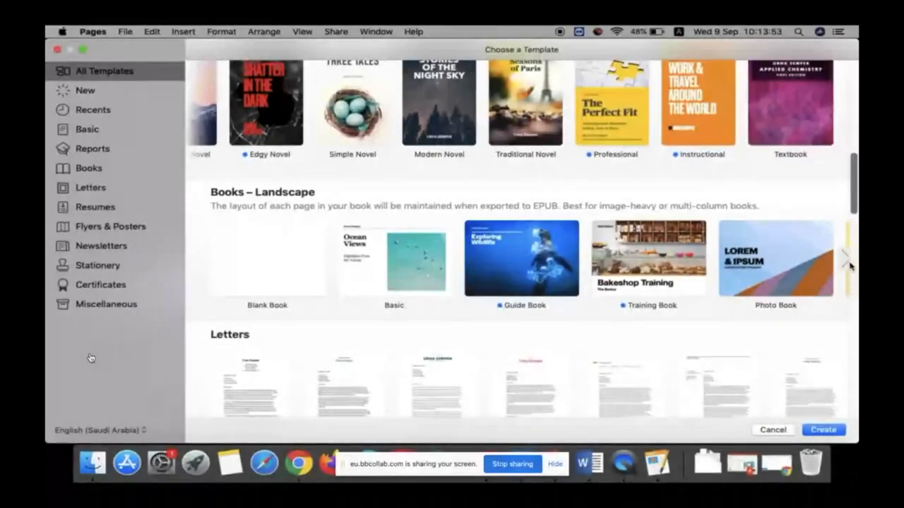
scroll(850, 265, "down", 8)
scroll(737, 203, "up", 7)
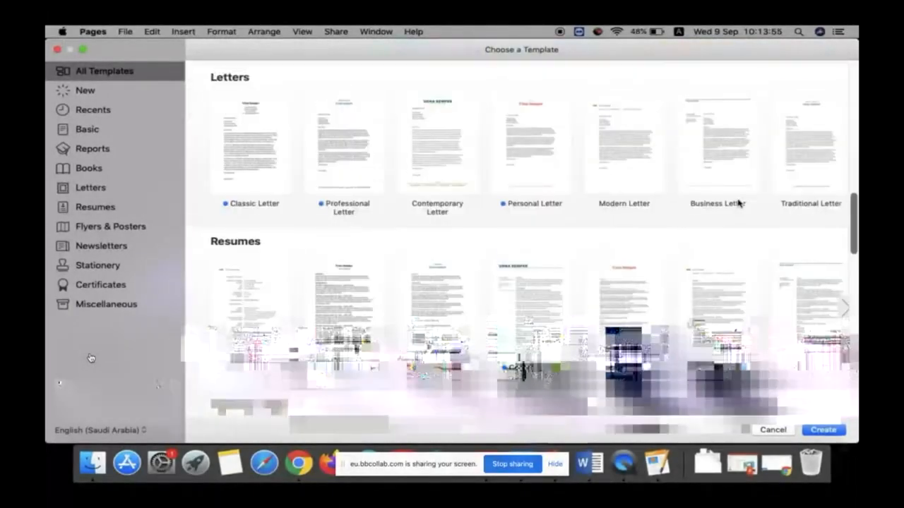
scroll(738, 203, "up", 2)
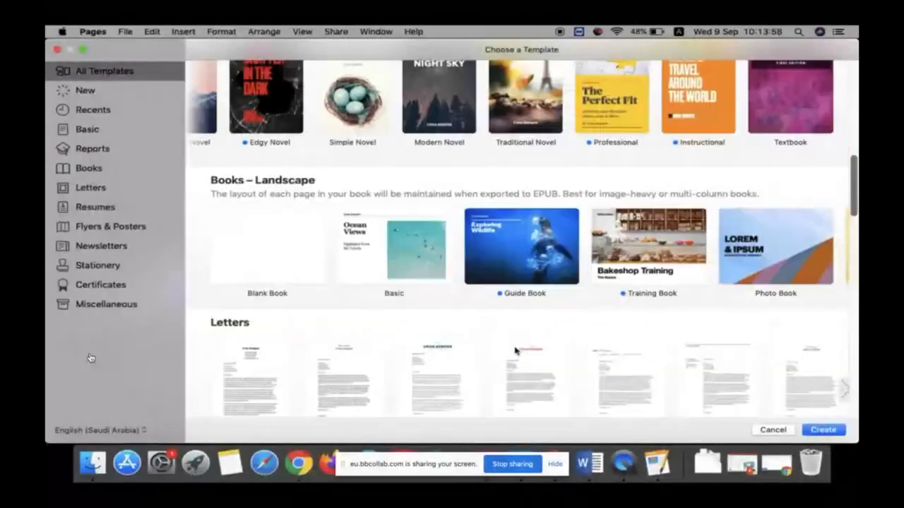
scroll(516, 349, "down", 4)
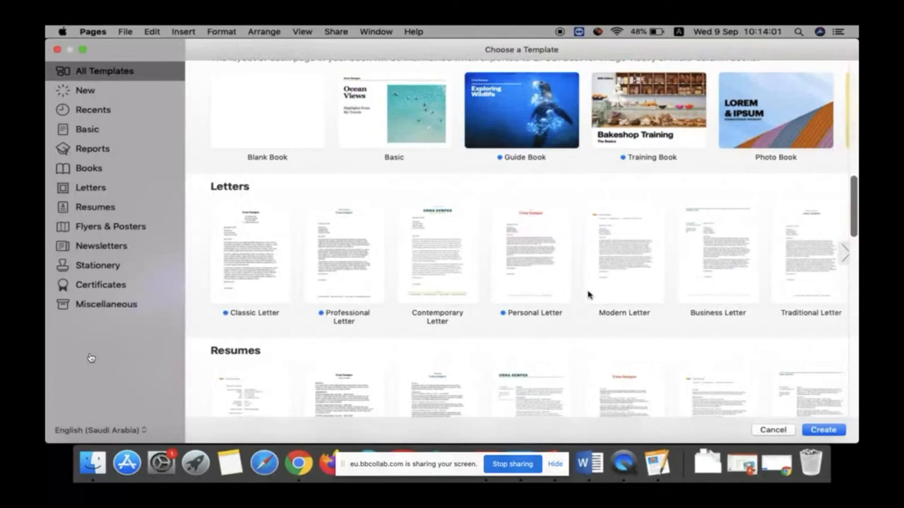
scroll(401, 301, "down", 4)
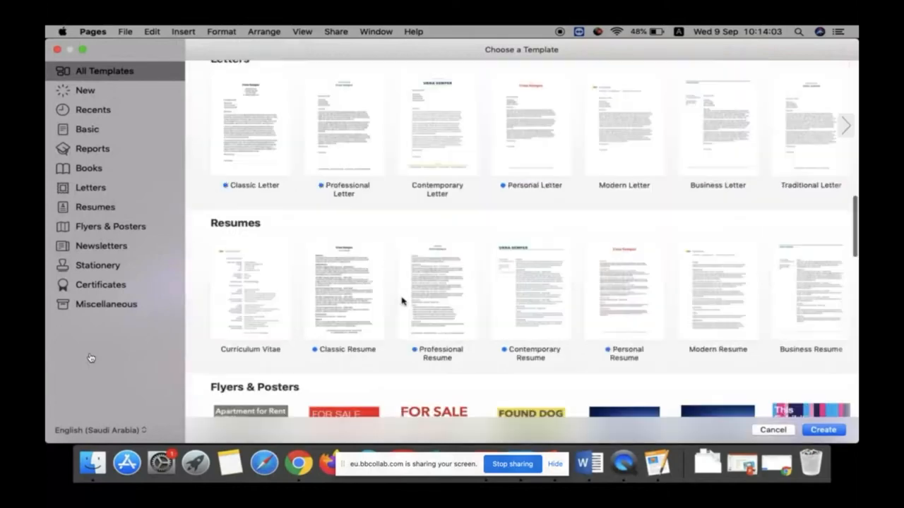
scroll(404, 316, "down", 5)
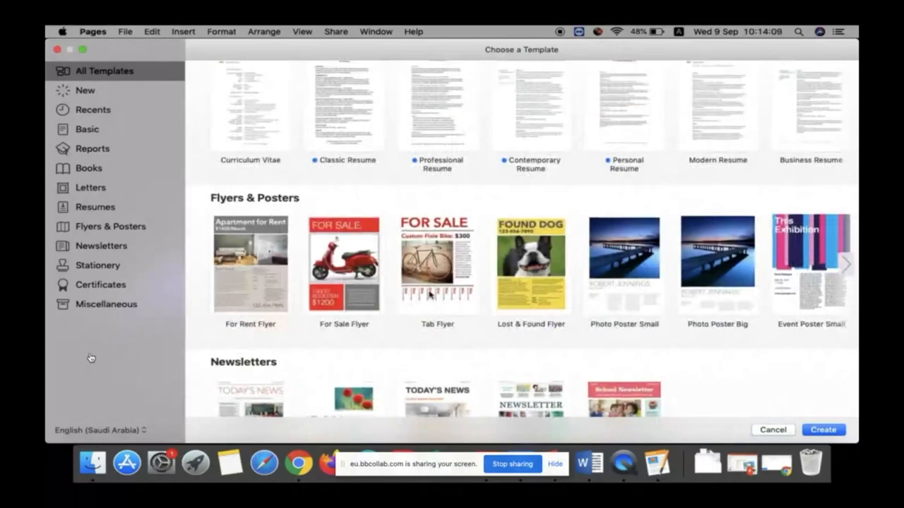
scroll(429, 295, "down", 5)
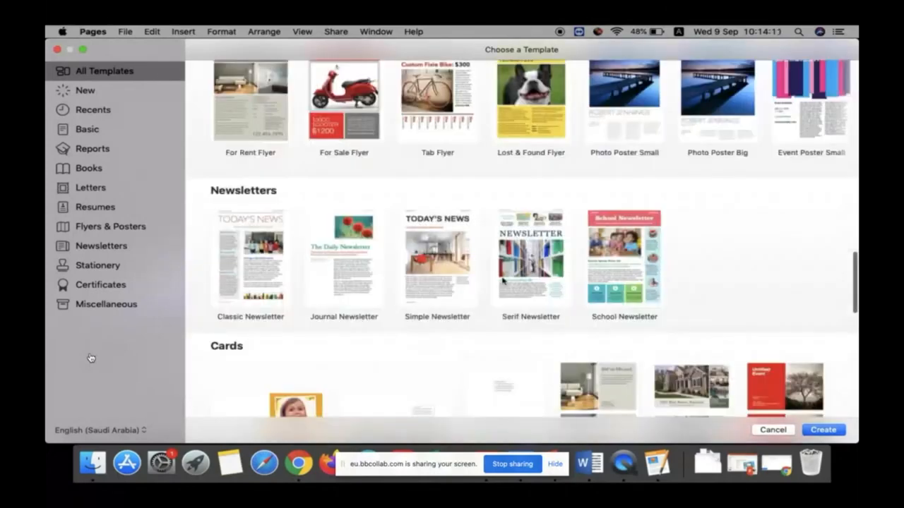
scroll(502, 281, "down", 4)
scroll(503, 281, "up", 3)
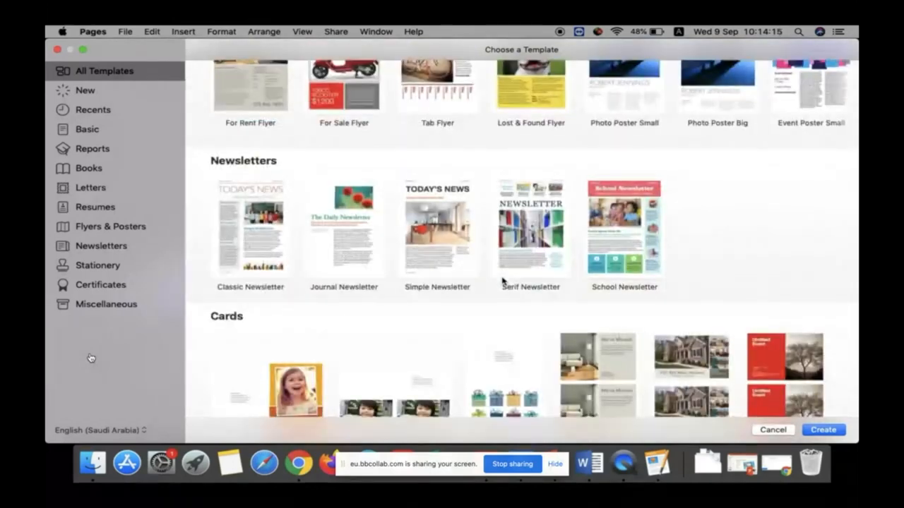
scroll(502, 281, "down", 4)
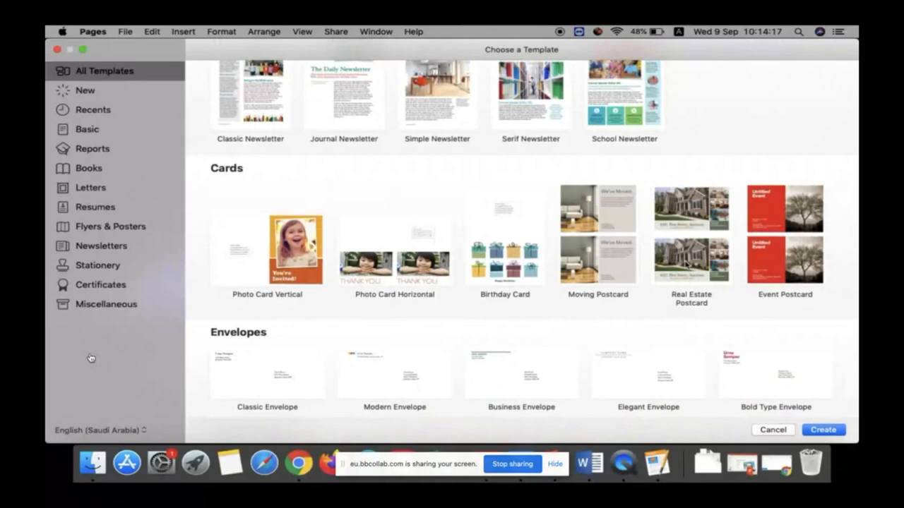
scroll(444, 228, "down", 4)
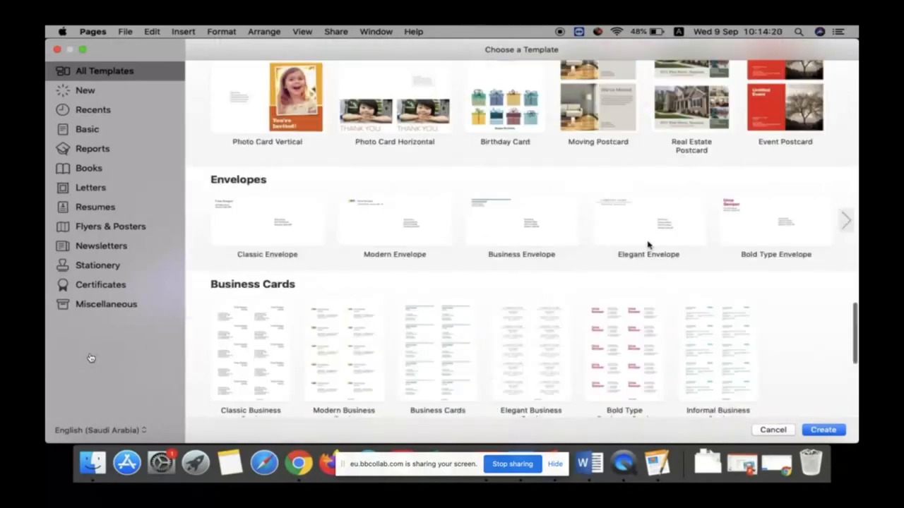
scroll(558, 272, "down", 2)
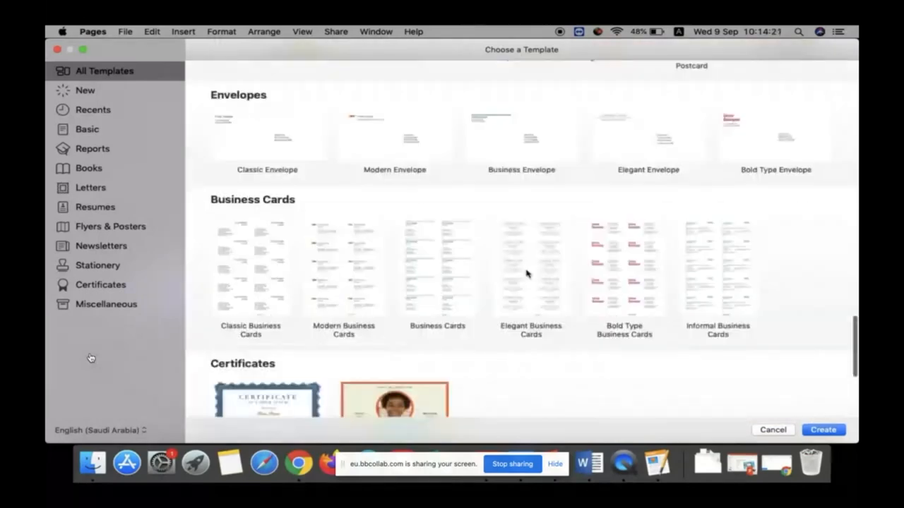
scroll(526, 274, "down", 2)
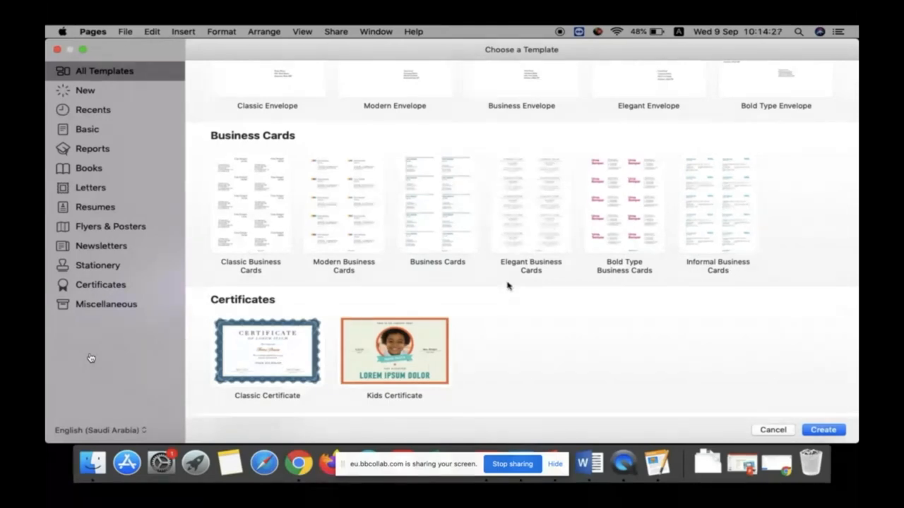
scroll(507, 285, "up", 10)
scroll(507, 285, "up", 15)
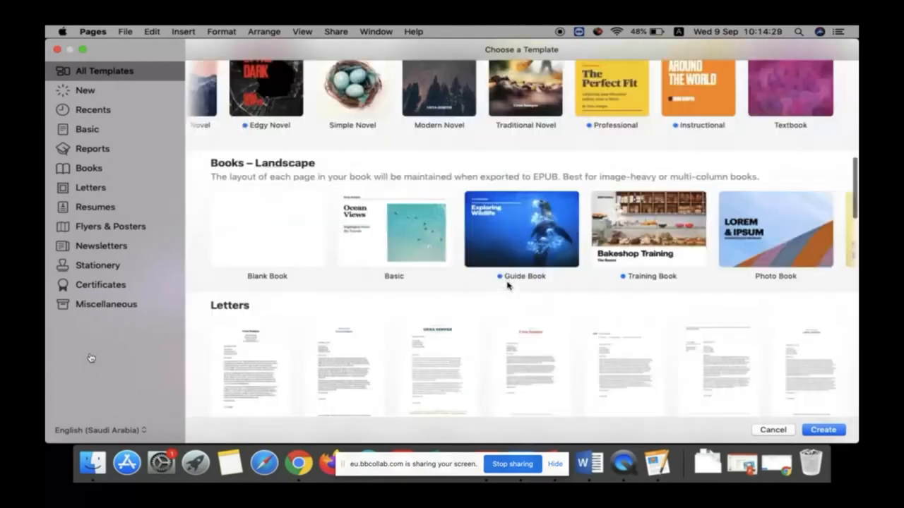
scroll(507, 285, "up", 15)
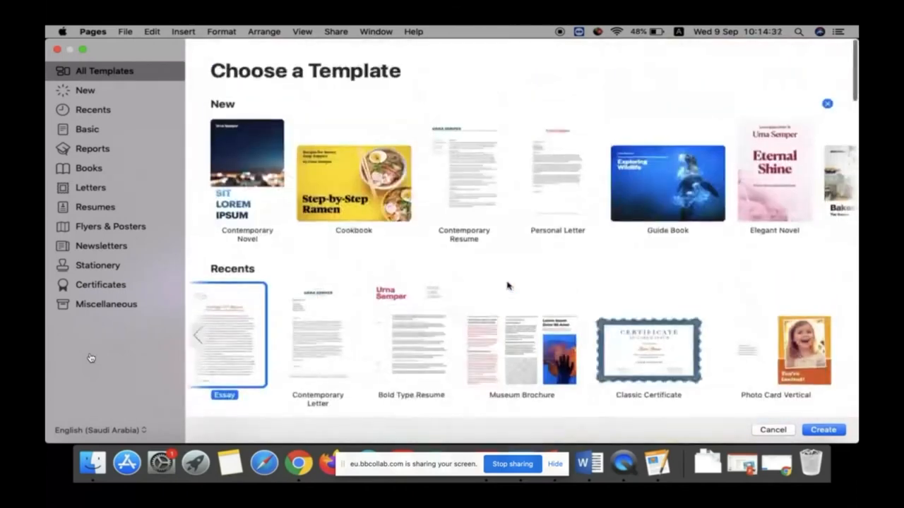
Pick the Essay template under Recents and create a new document from it
left_click(198, 336)
scroll(400, 335, "down", 3)
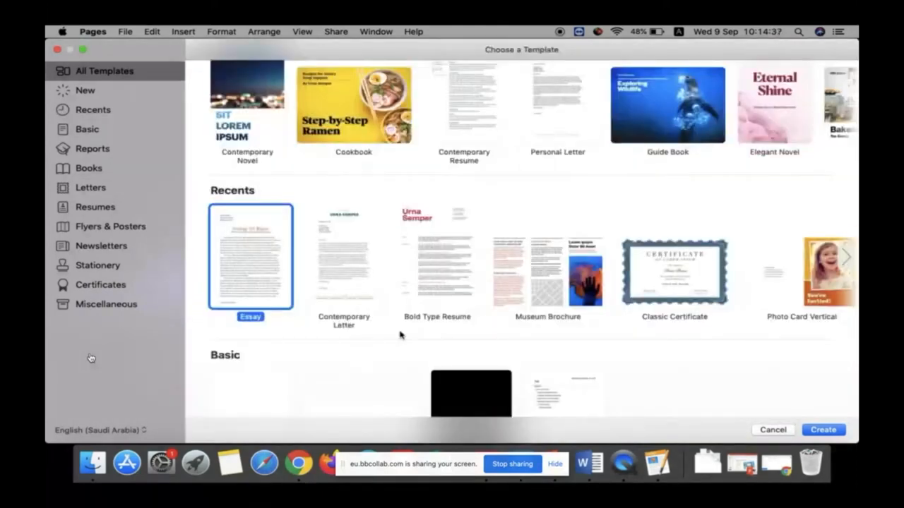
scroll(399, 335, "down", 8)
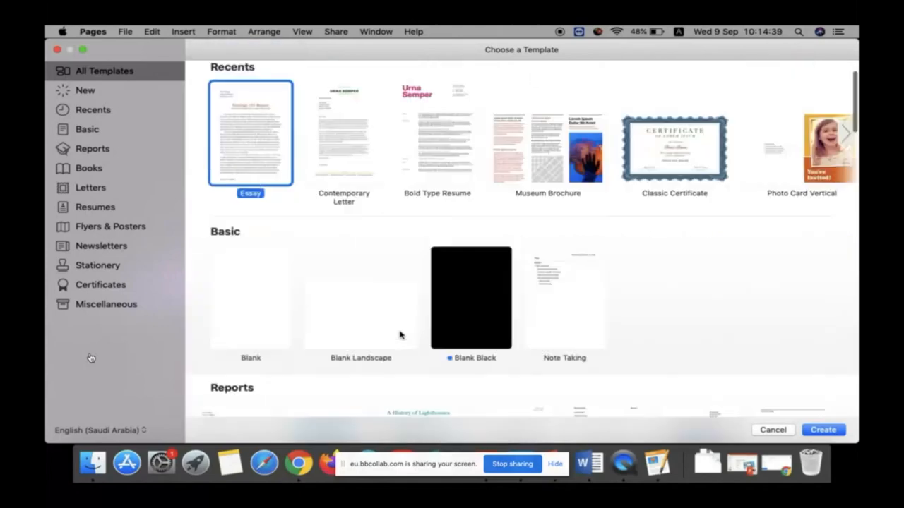
scroll(399, 335, "up", 3)
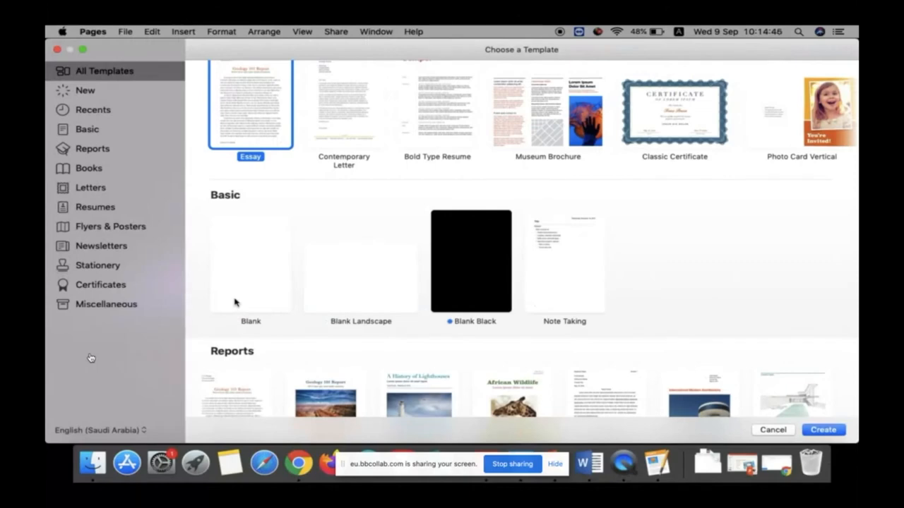
scroll(234, 302, "up", 3)
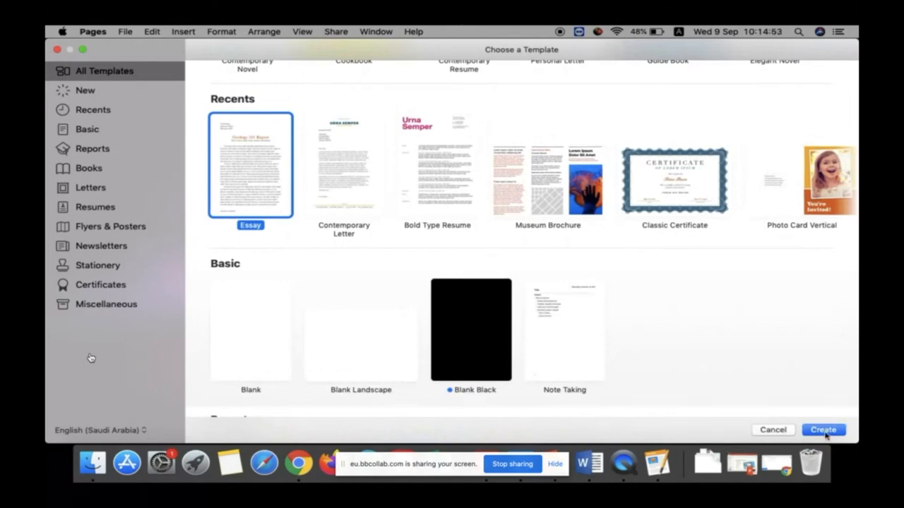
left_click(823, 429)
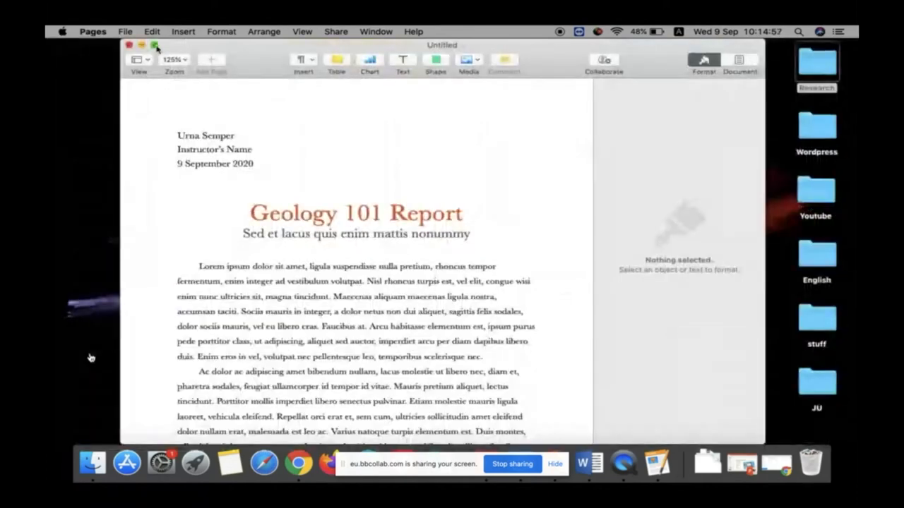
Make the Geology 101 Report essay window full screen and scroll through the document
left_click(156, 45)
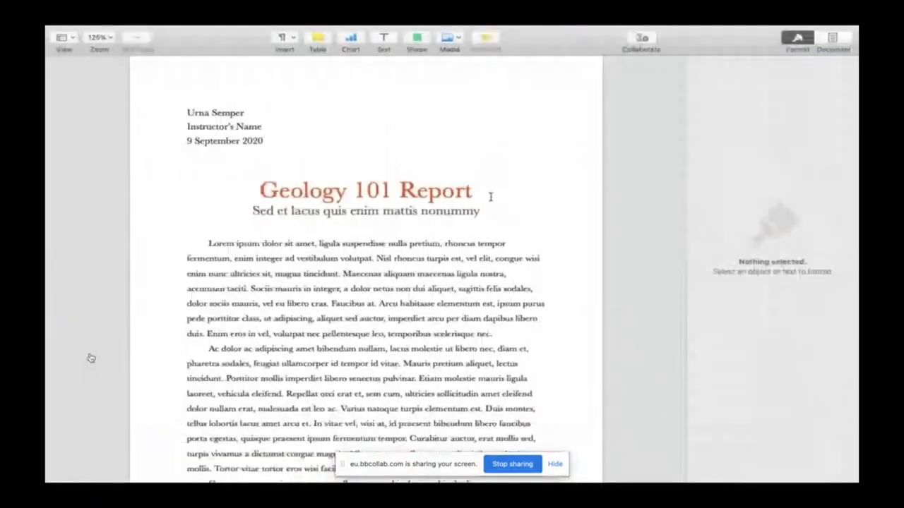
scroll(490, 197, "down", 10)
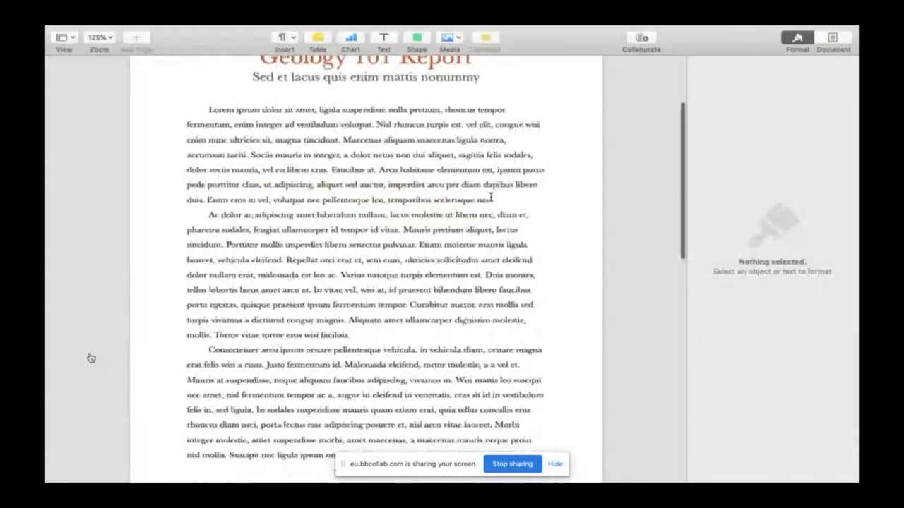
scroll(490, 197, "up", 10)
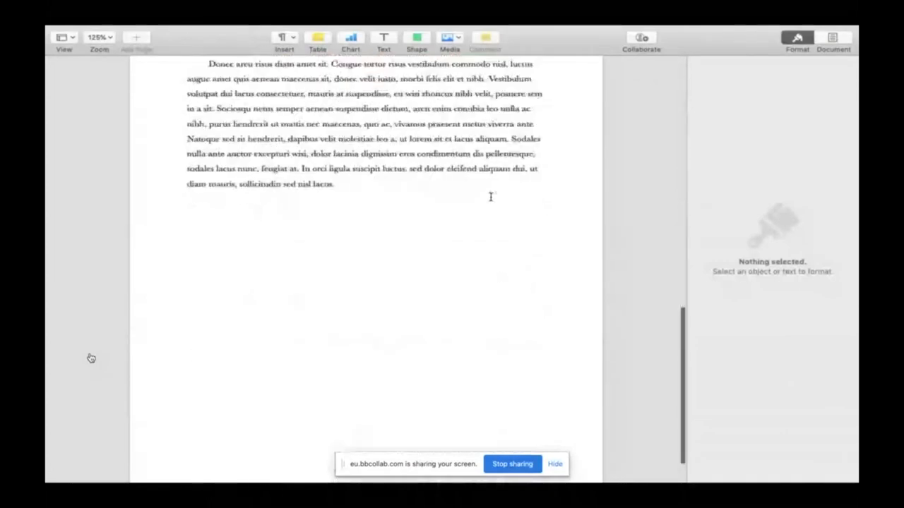
mouse_move(124, 29)
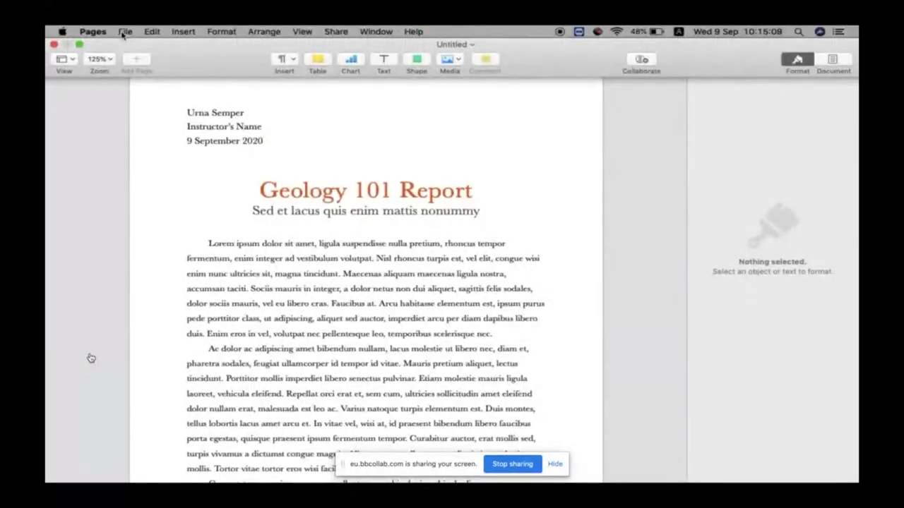
Browse the File, Edit and Insert menus and their submenus
left_click(124, 32)
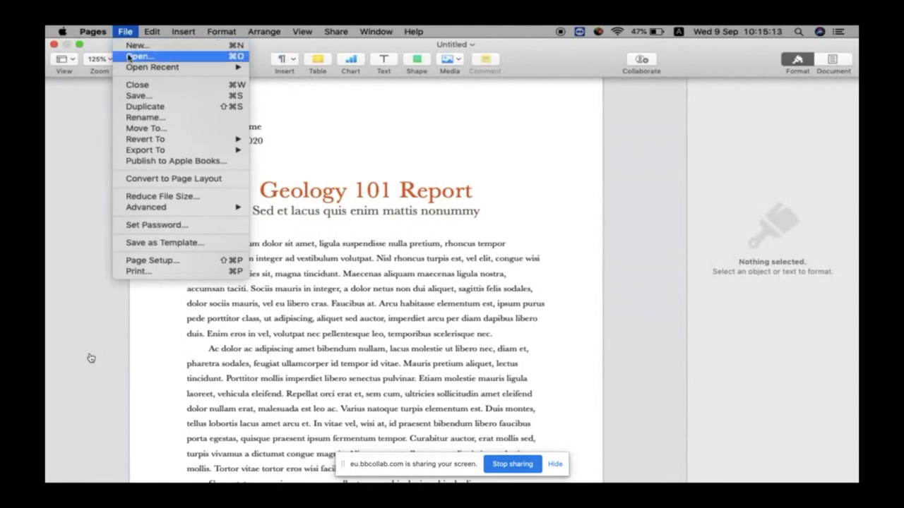
mouse_move(131, 69)
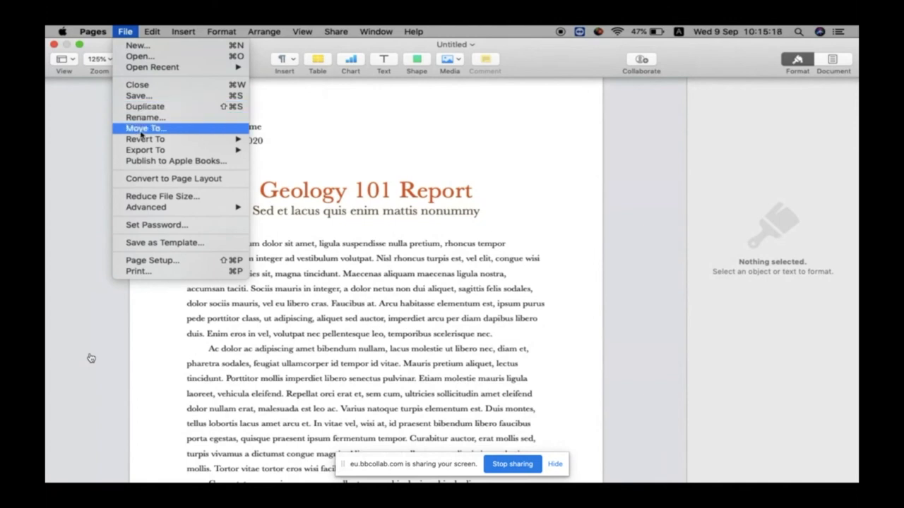
mouse_move(142, 138)
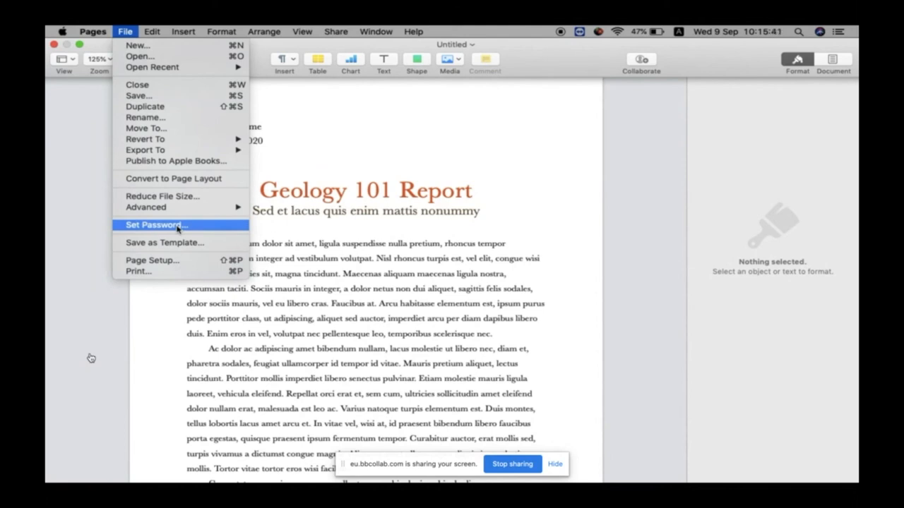
mouse_move(154, 31)
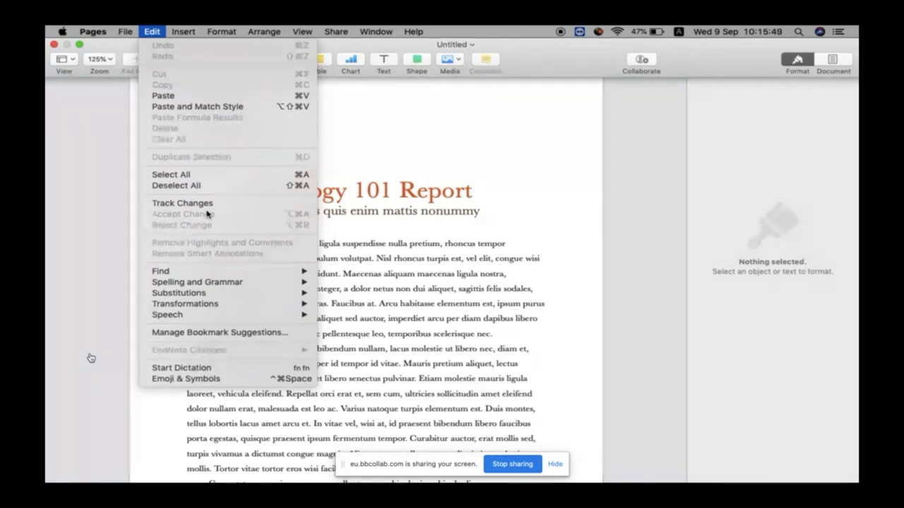
mouse_move(205, 281)
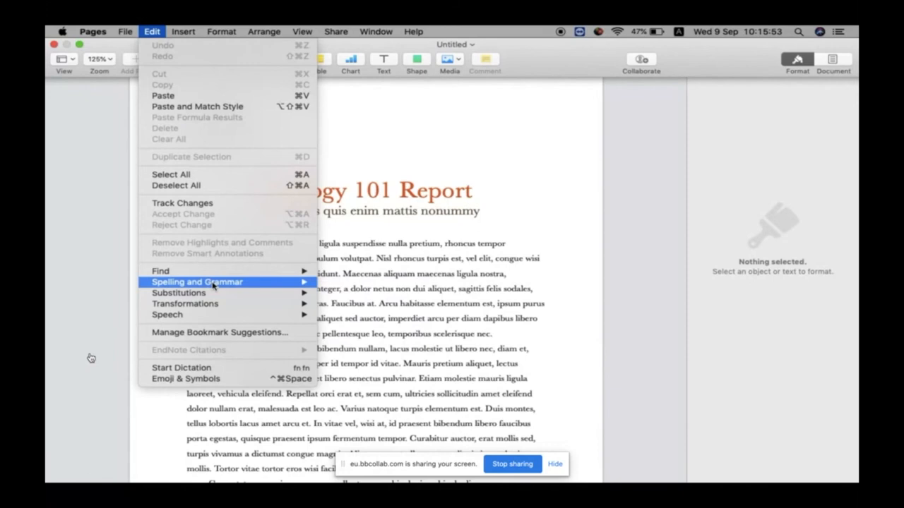
mouse_move(247, 285)
mouse_move(226, 297)
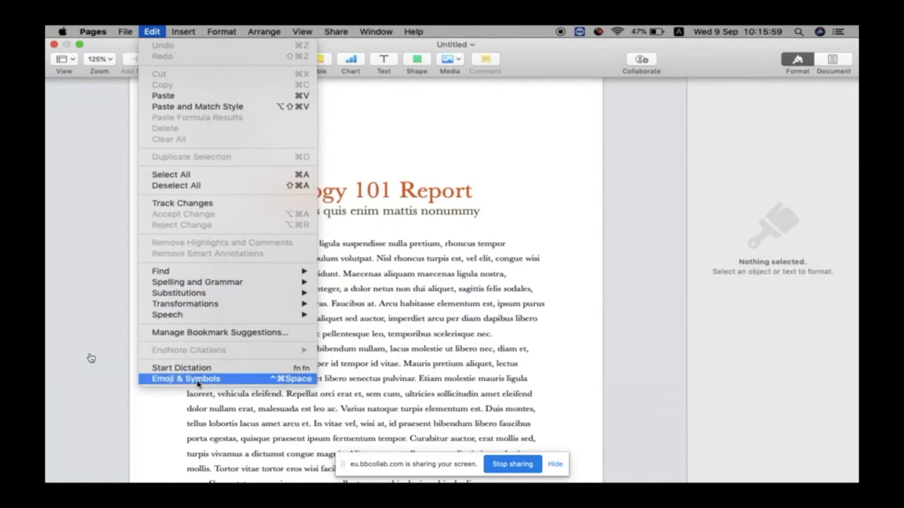
mouse_move(192, 32)
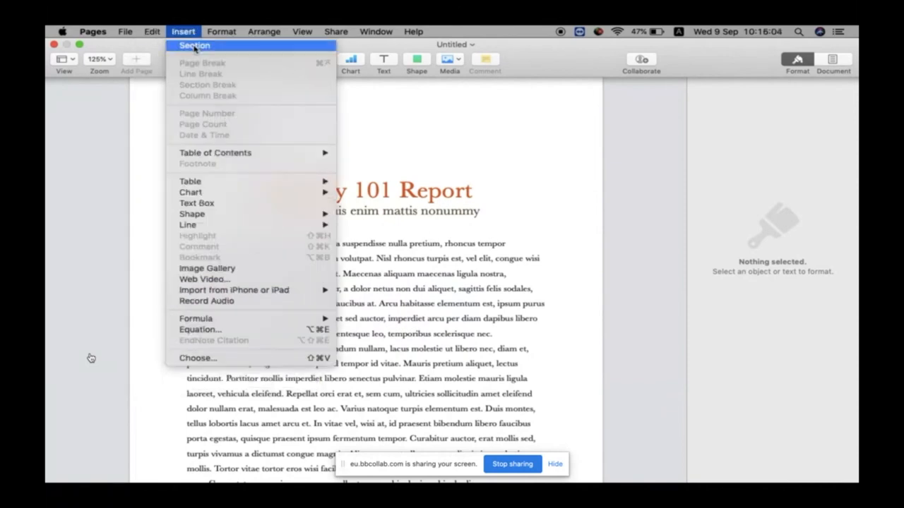
Dismiss the Insert menu and select all the Baskerville 12 pt body text with Command-A
mouse_move(208, 152)
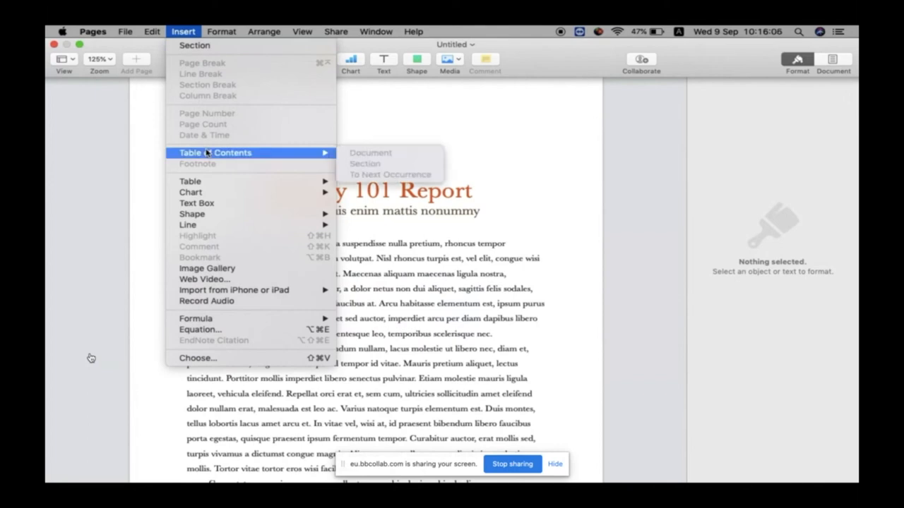
mouse_move(199, 188)
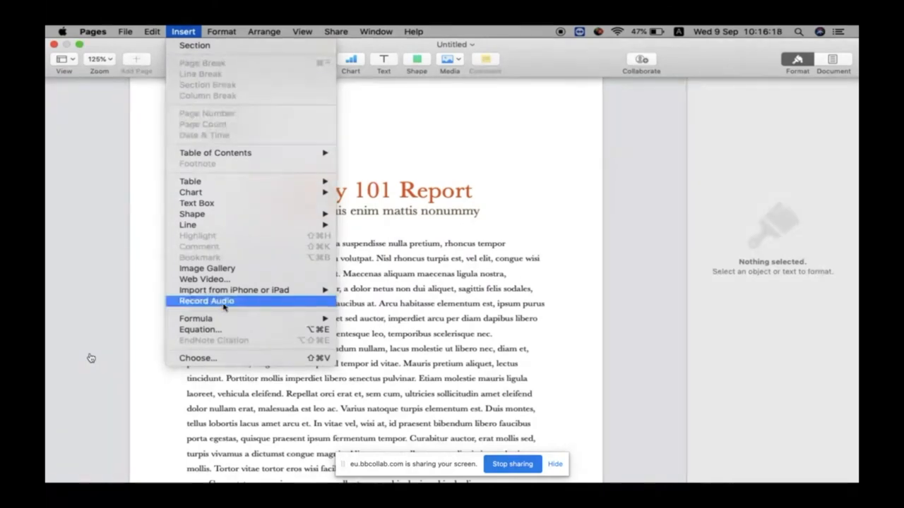
mouse_move(219, 319)
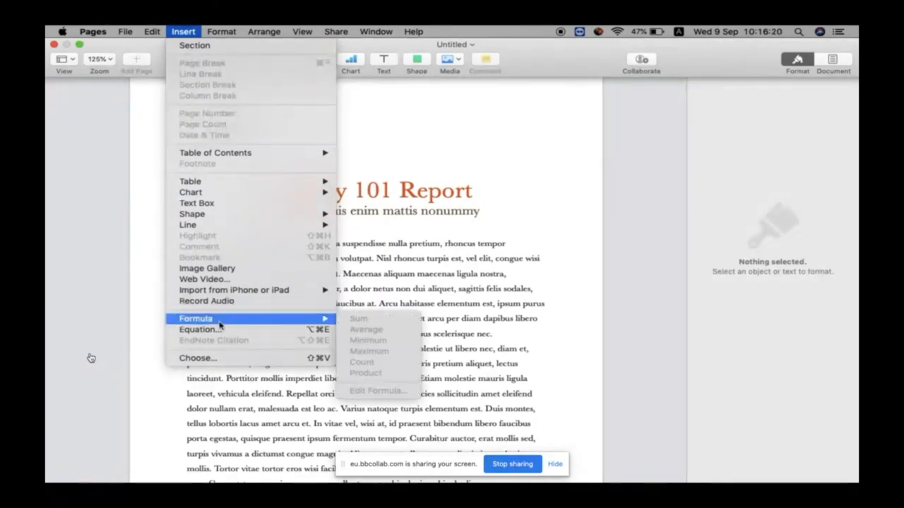
left_click(369, 289)
key("super+a")
scroll(91, 358, "down", 5)
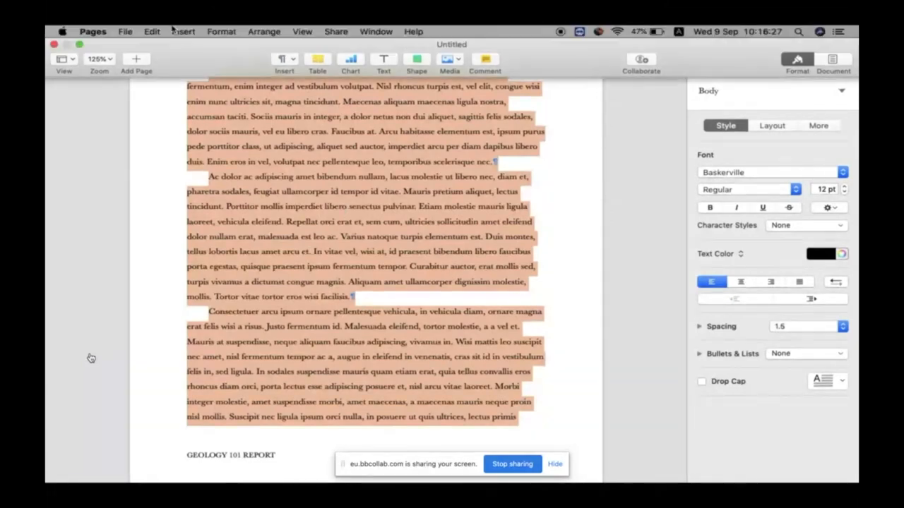
left_click(180, 31)
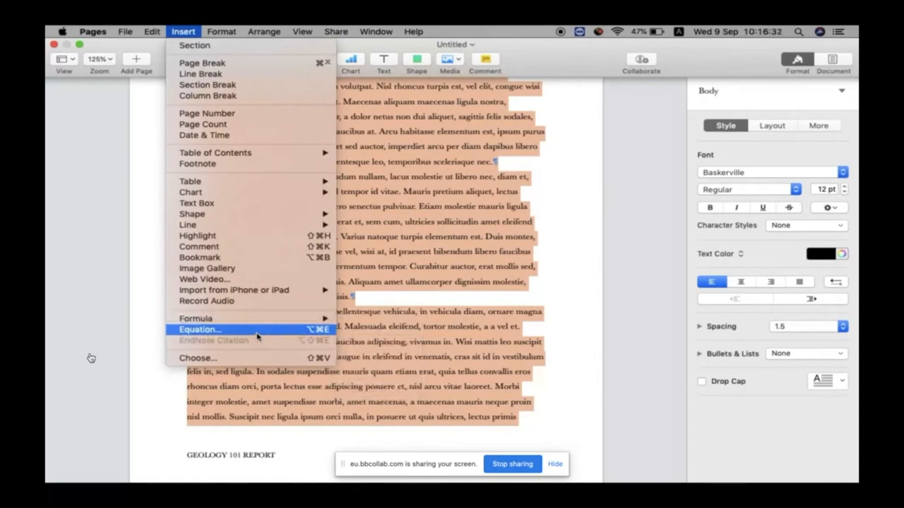
mouse_move(258, 321)
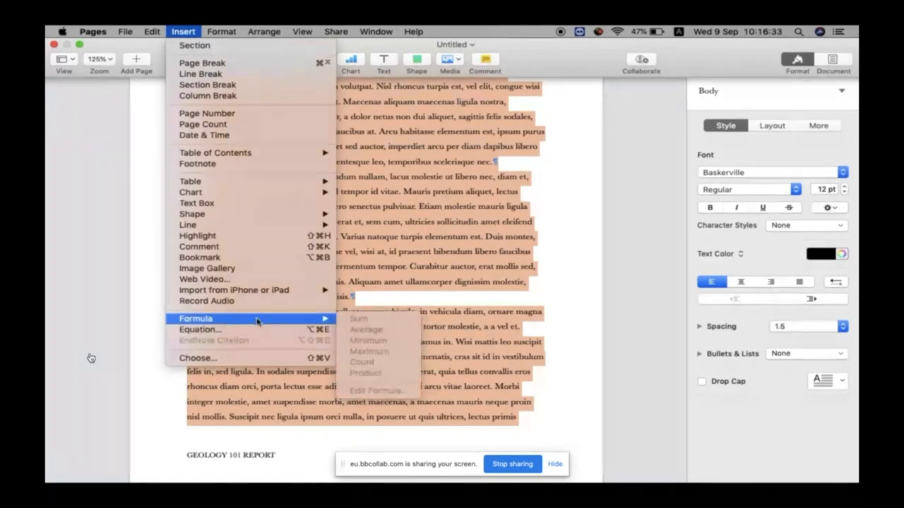
left_click(91, 358)
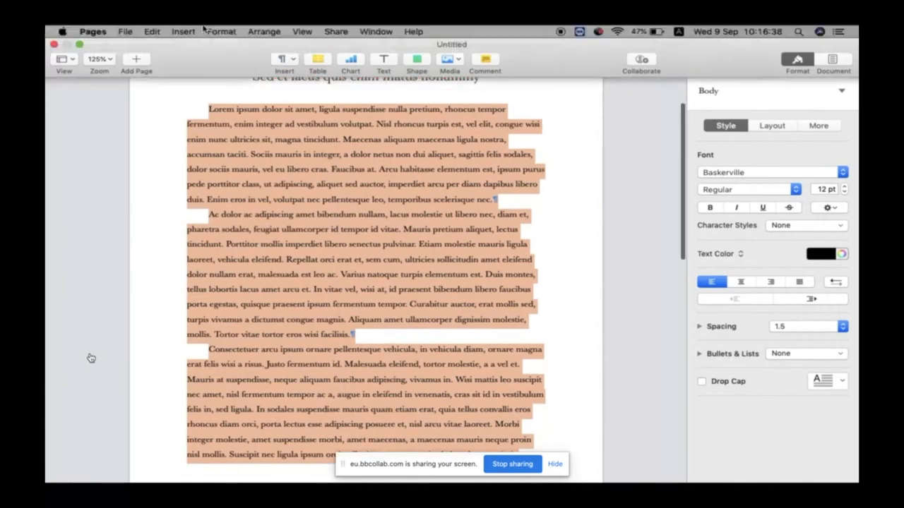
left_click(233, 33)
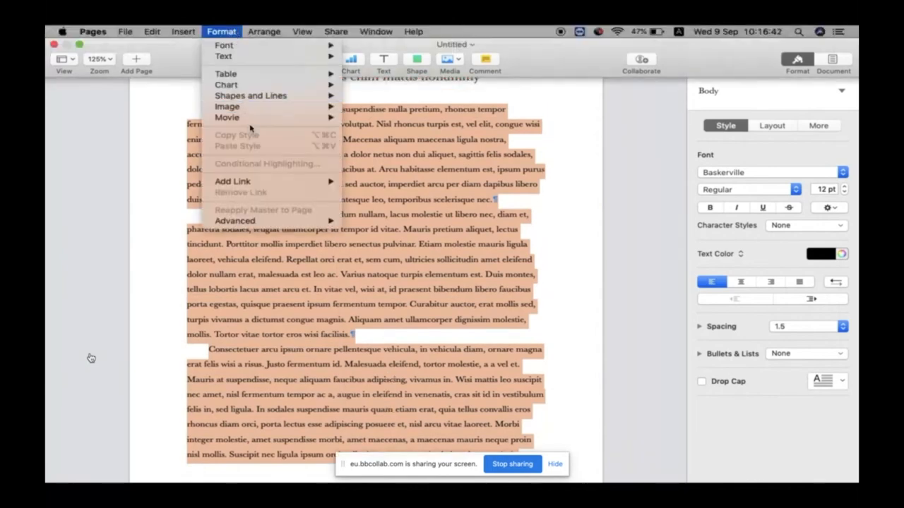
mouse_move(251, 122)
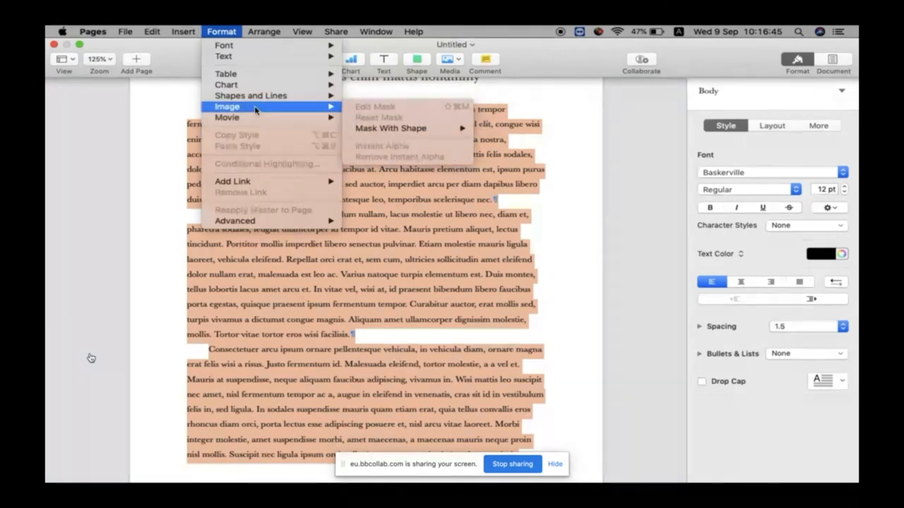
mouse_move(268, 75)
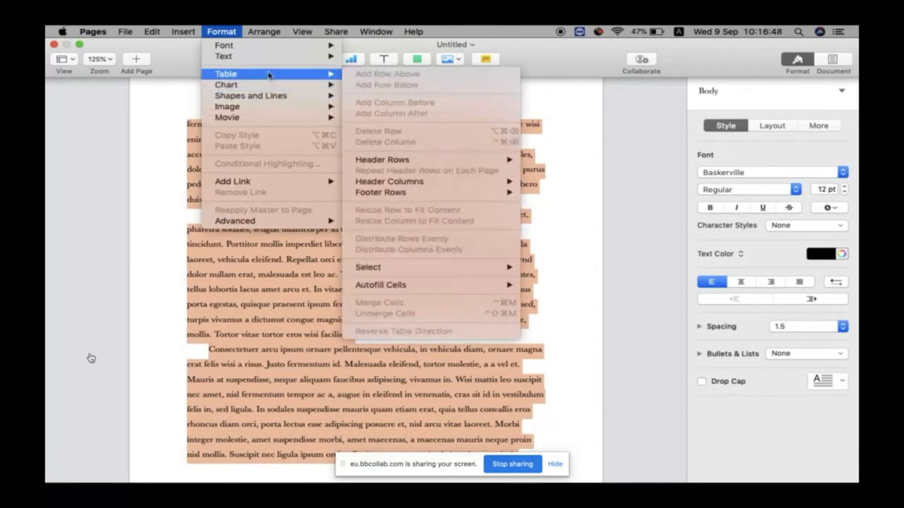
mouse_move(265, 34)
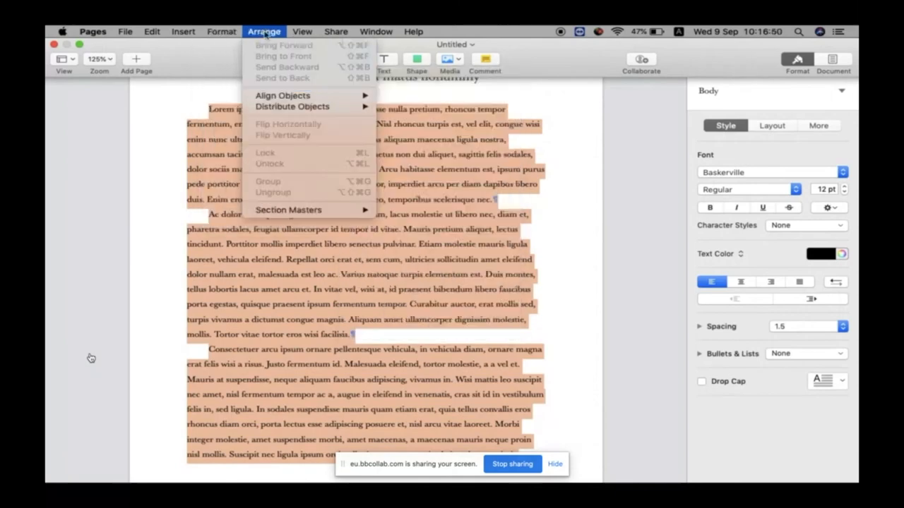
mouse_move(297, 103)
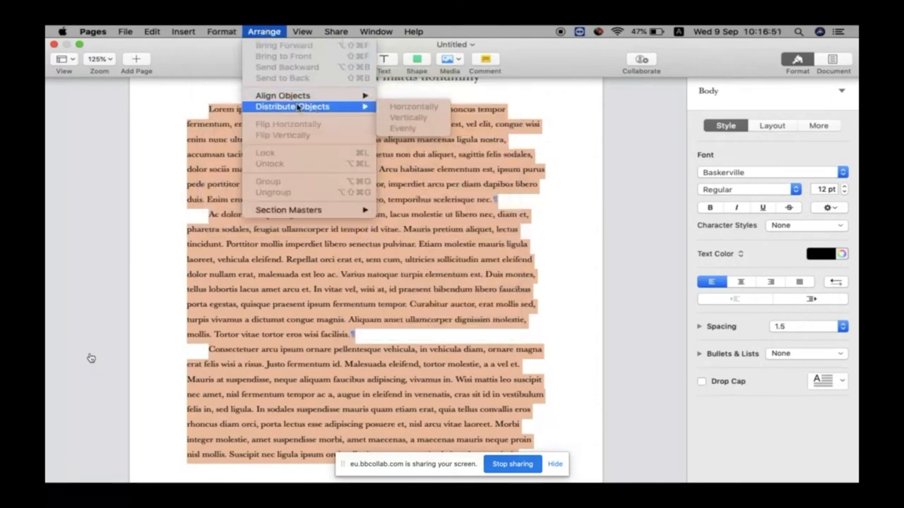
mouse_move(303, 33)
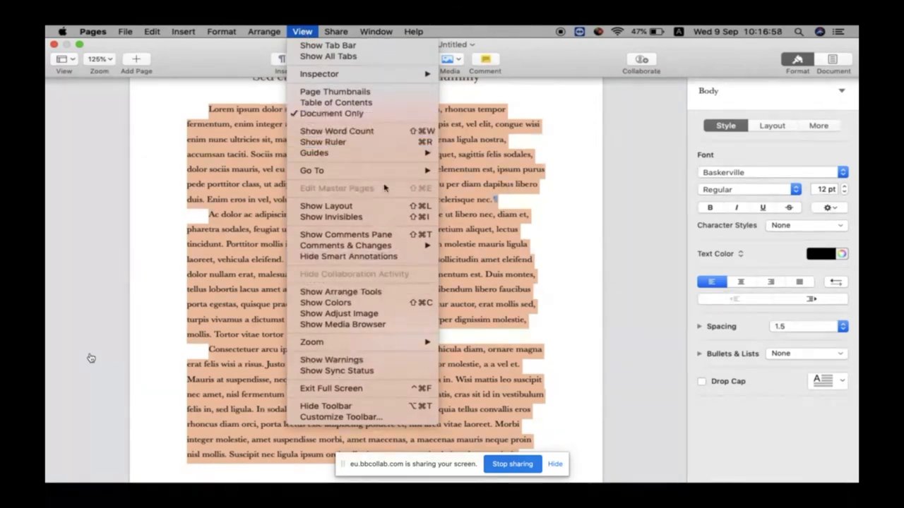
mouse_move(341, 32)
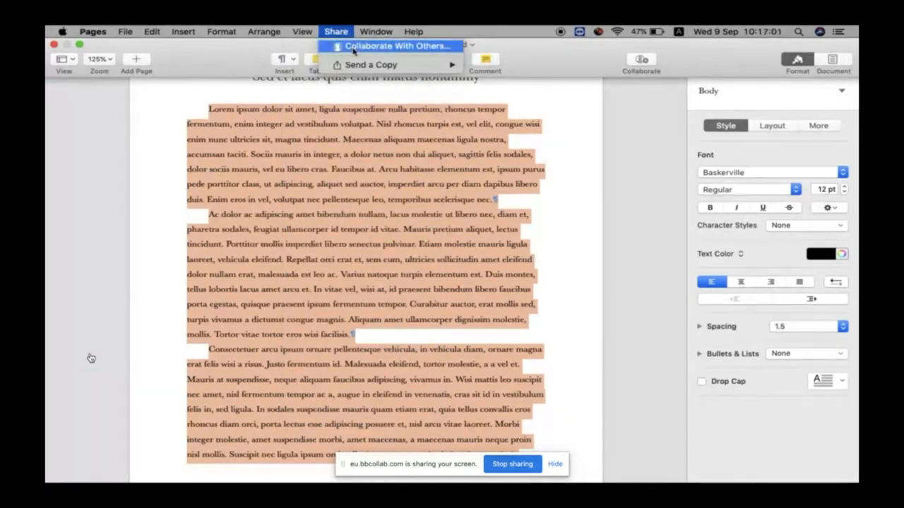
mouse_move(416, 64)
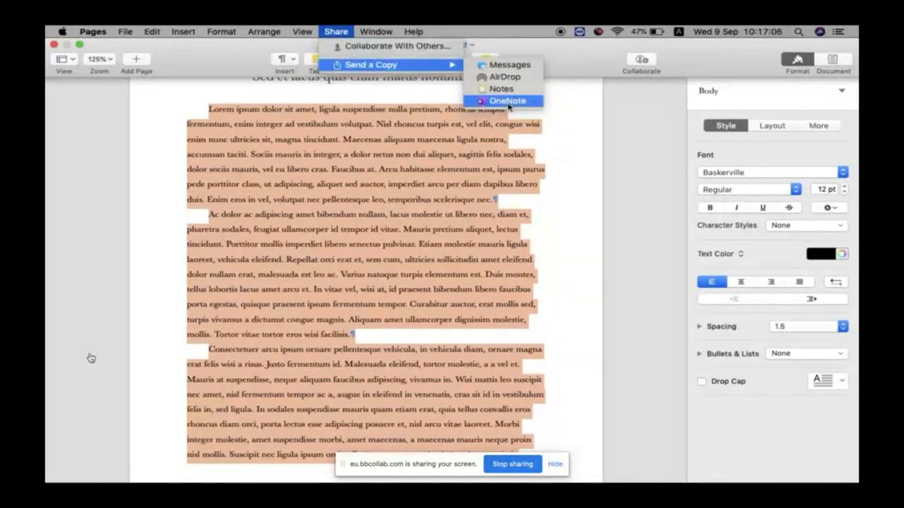
left_click(551, 144)
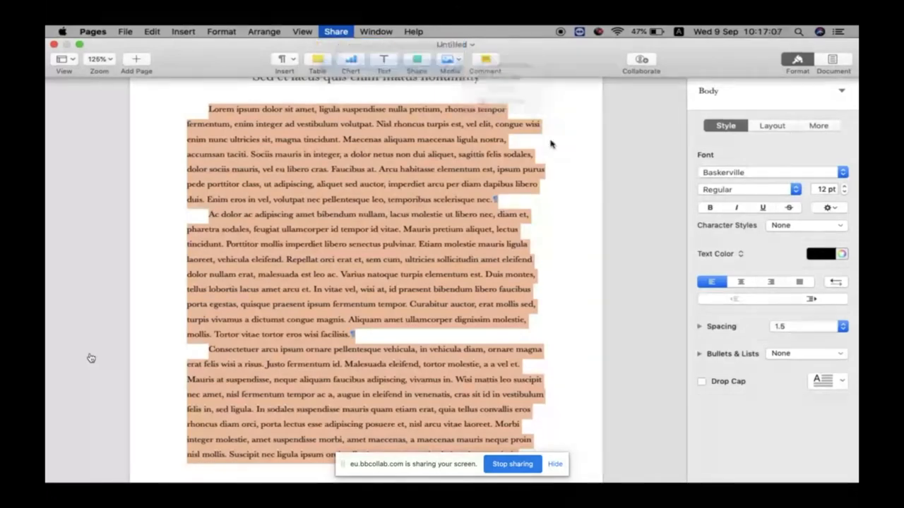
Open the Table style gallery and page through to its last set of styles
scroll(366, 282, "up", 3)
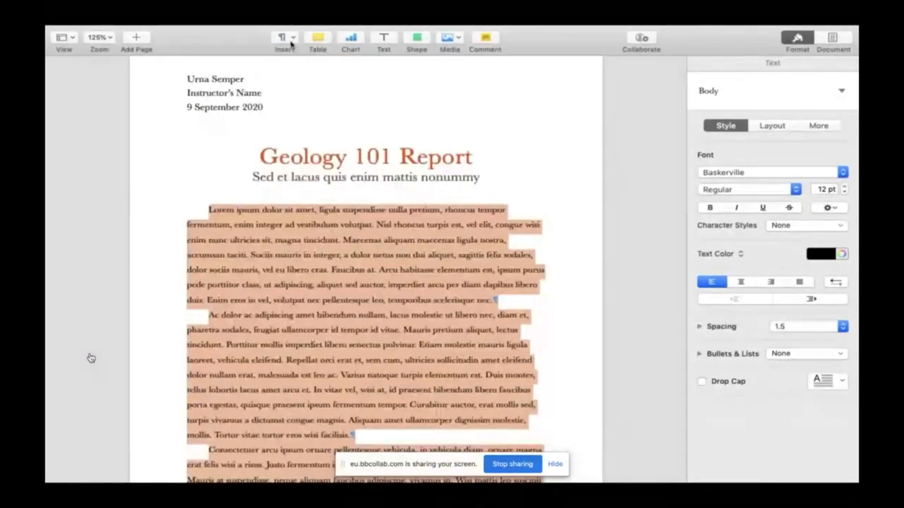
left_click(290, 42)
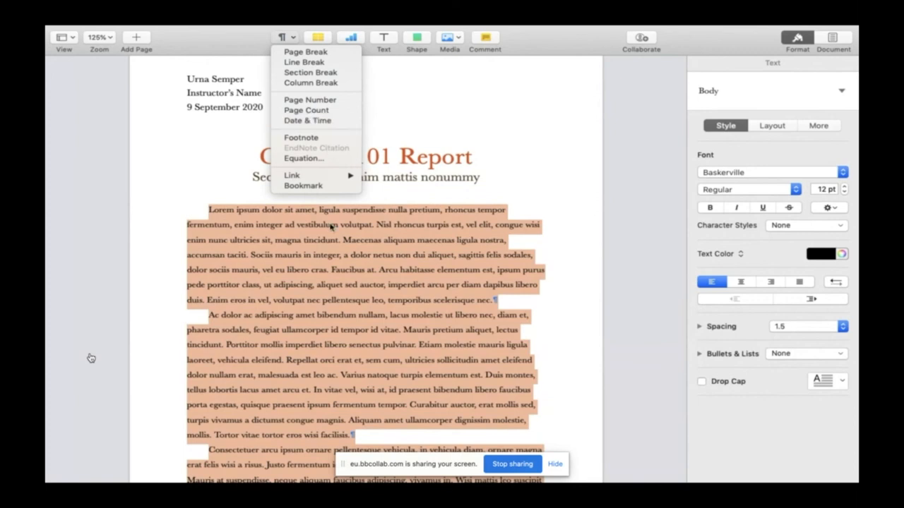
left_click(317, 39)
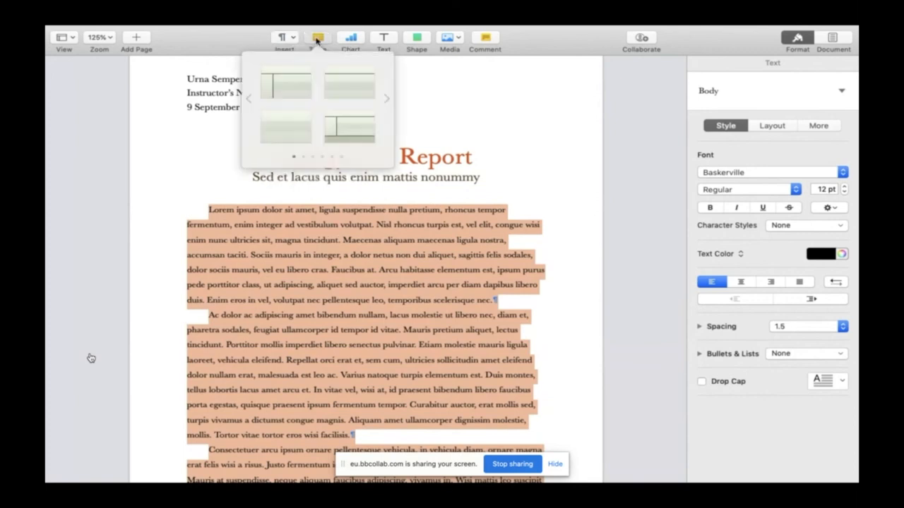
left_click(386, 99)
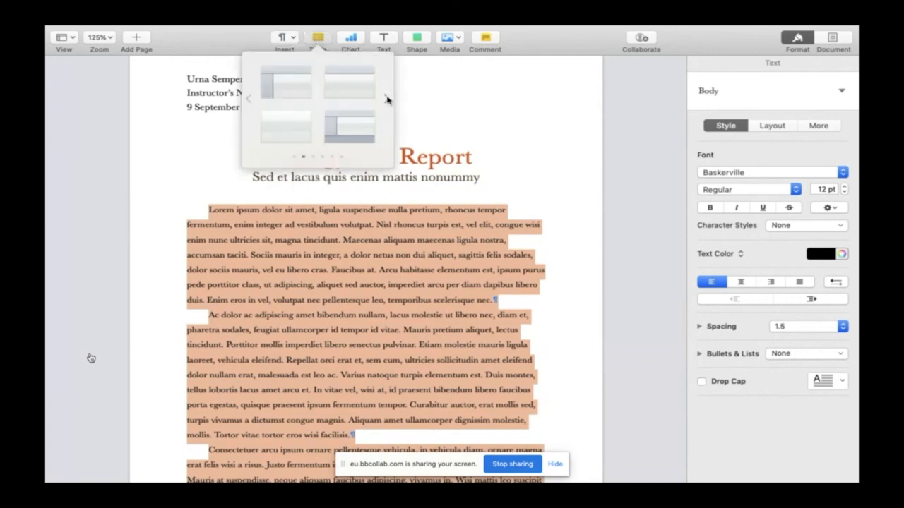
left_click(386, 100)
left_click(386, 100)
left_click(386, 99)
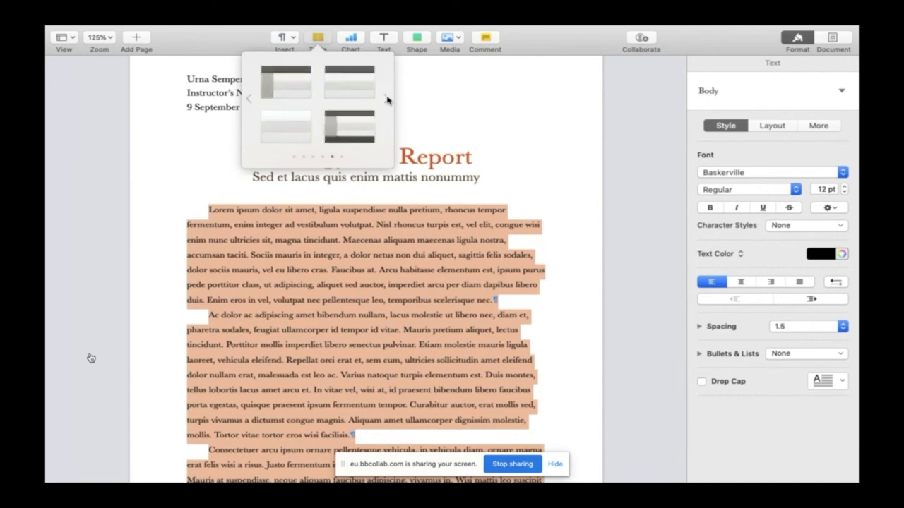
left_click(386, 99)
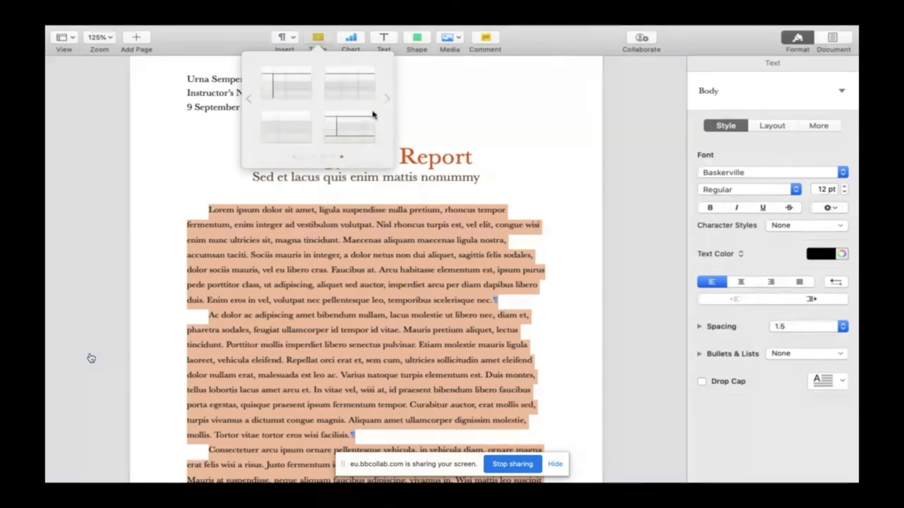
Insert a blank 5-row, 4-column table with alternating row colours and select cell B2
left_click(372, 116)
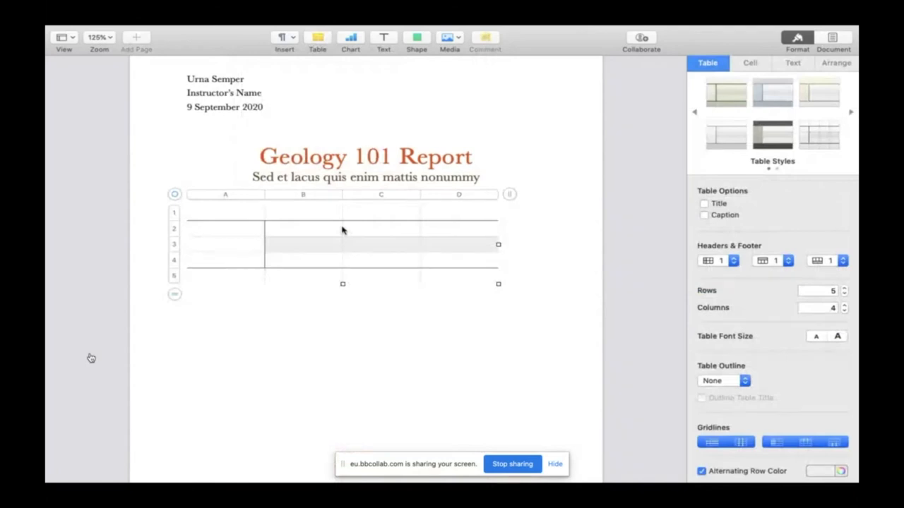
left_click(340, 230)
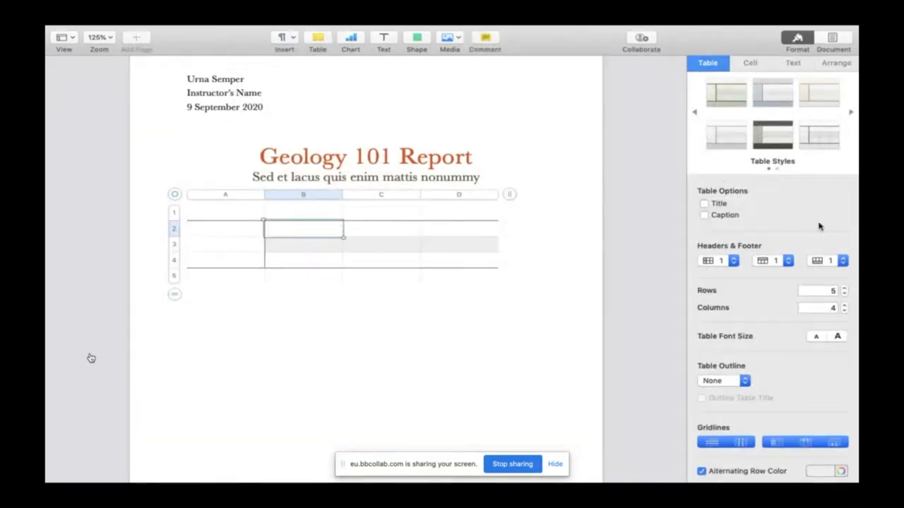
scroll(819, 226, "down", 5)
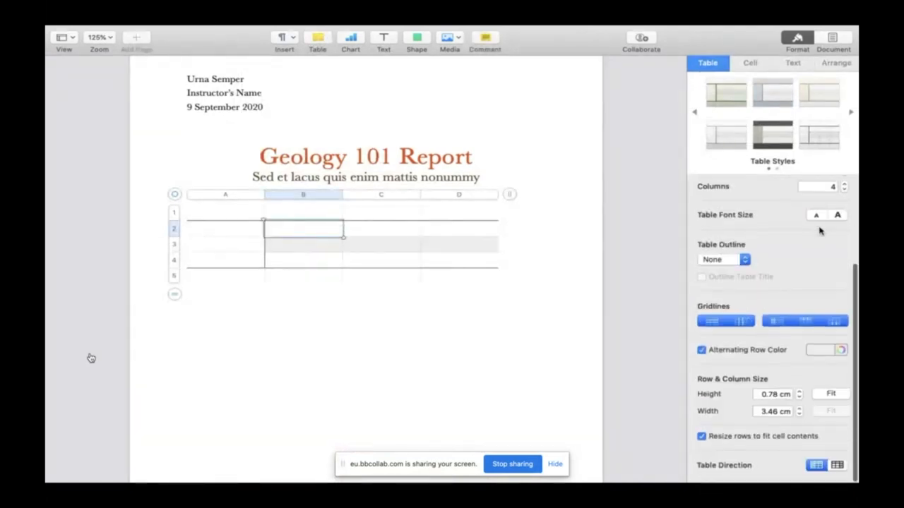
scroll(819, 230, "up", 5)
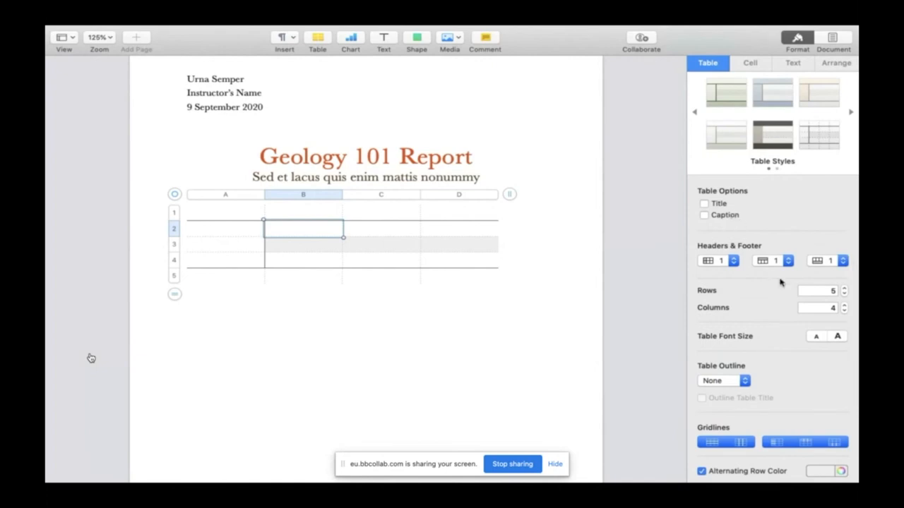
scroll(780, 282, "down", 2)
scroll(780, 282, "down", 3)
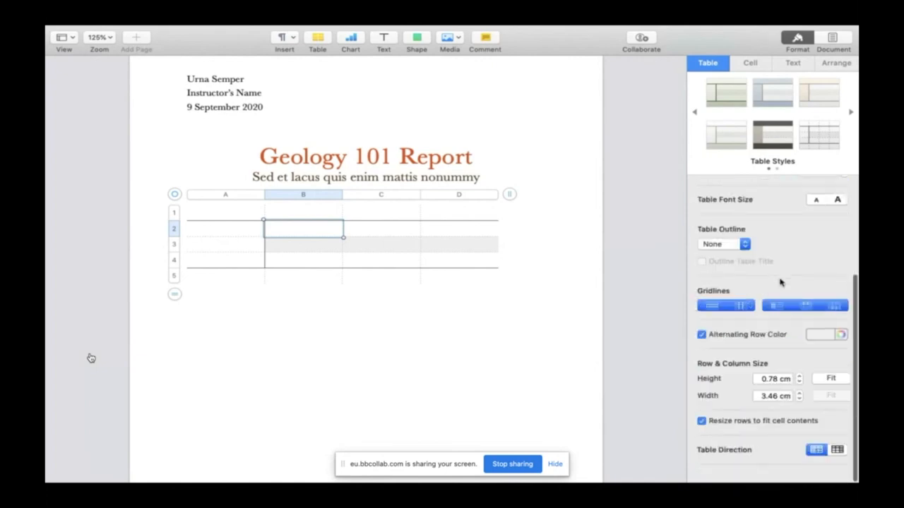
scroll(780, 282, "up", 5)
left_click(751, 62)
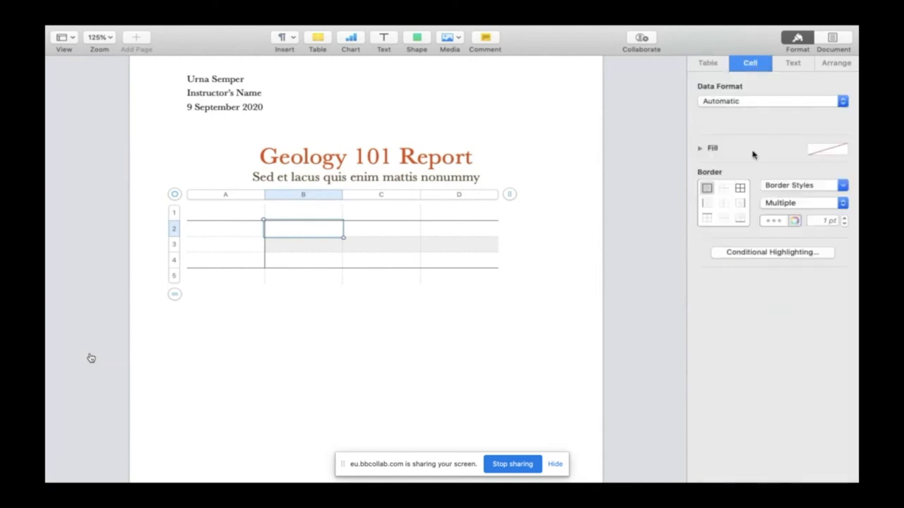
Review the table's text settings, then set it to Stay on Page with text wrapped above and below
left_click(793, 65)
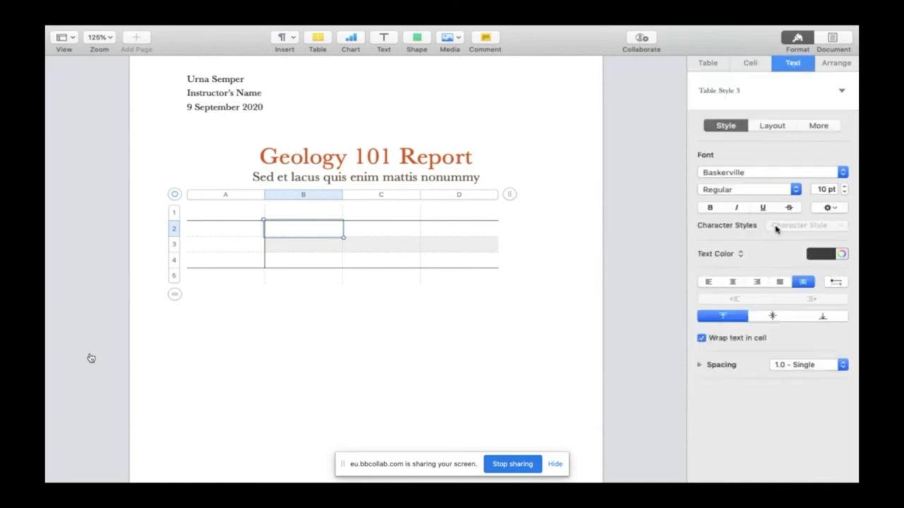
left_click(775, 133)
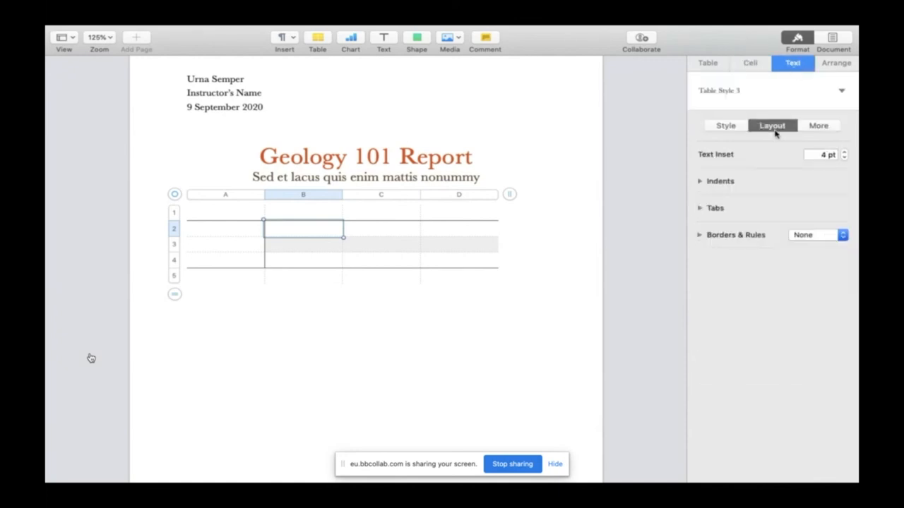
left_click(812, 129)
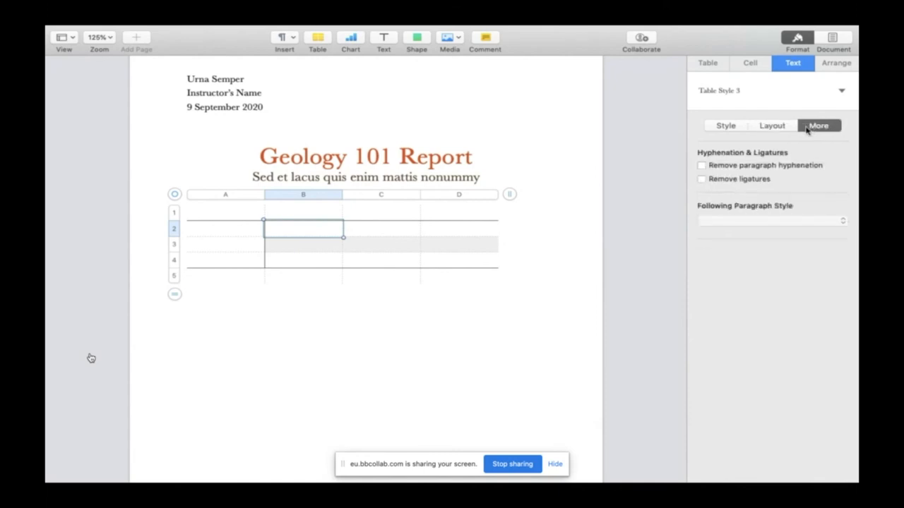
left_click(736, 129)
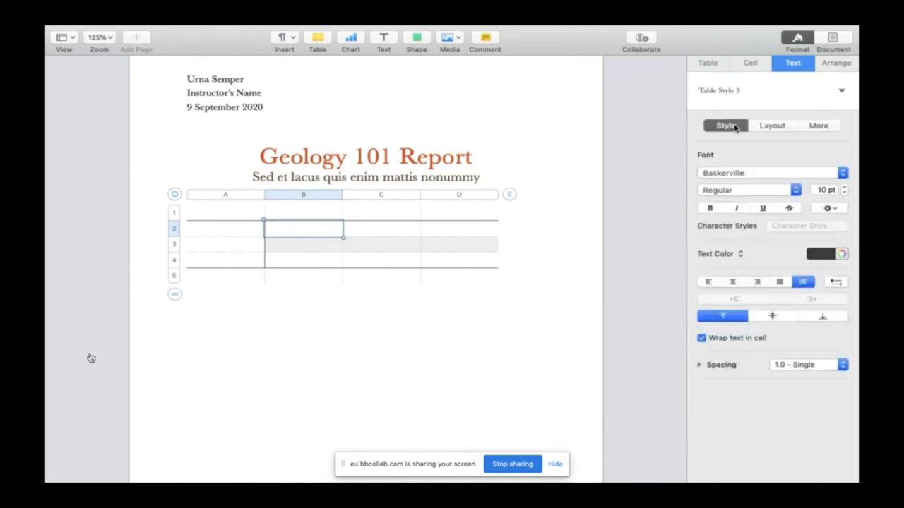
left_click(840, 64)
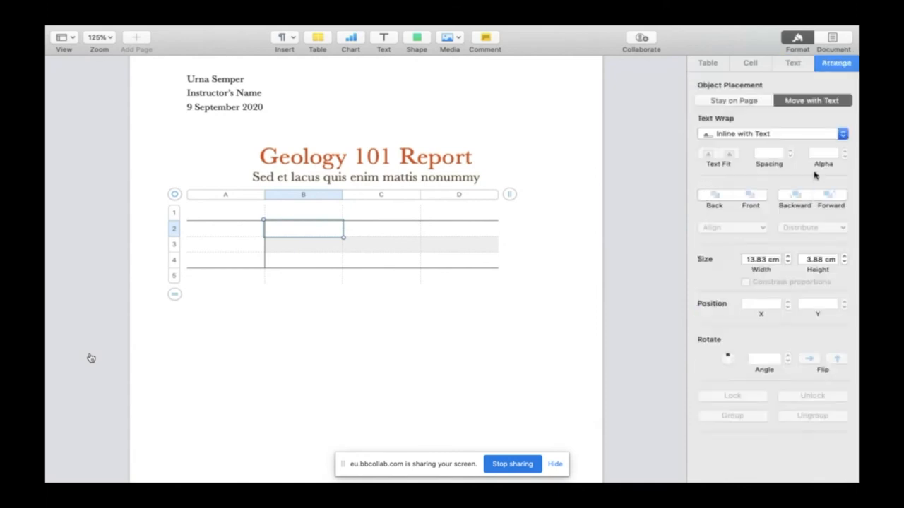
left_click(843, 134)
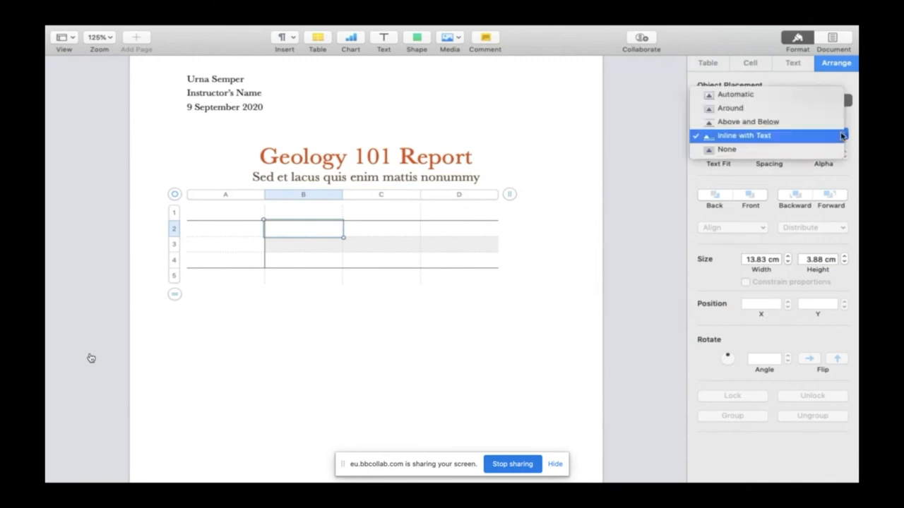
left_click(842, 135)
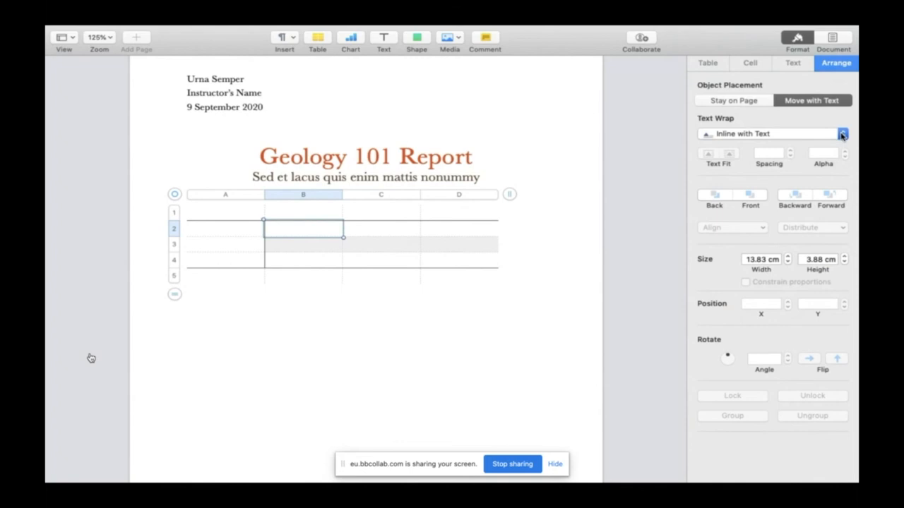
left_click(734, 101)
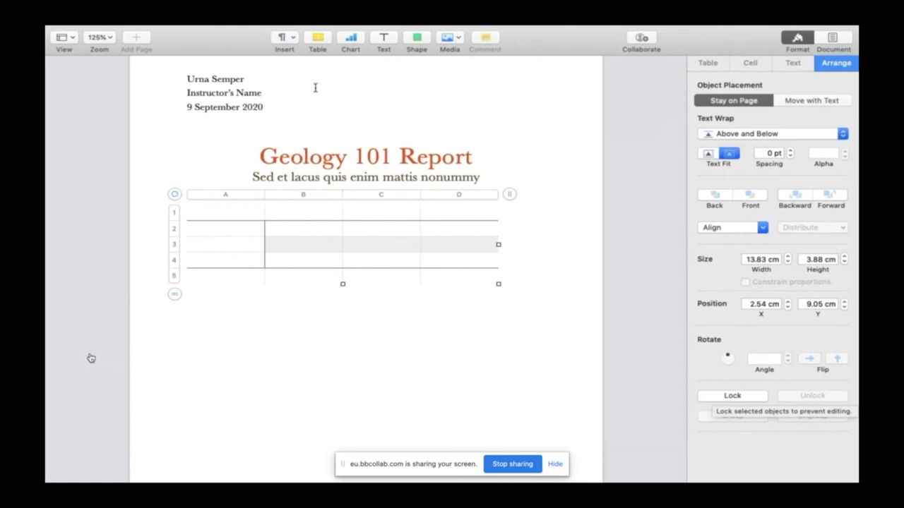
Browse the 2D, 3D and Interactive chart galleries and insert the interactive bubble chart
left_click(351, 40)
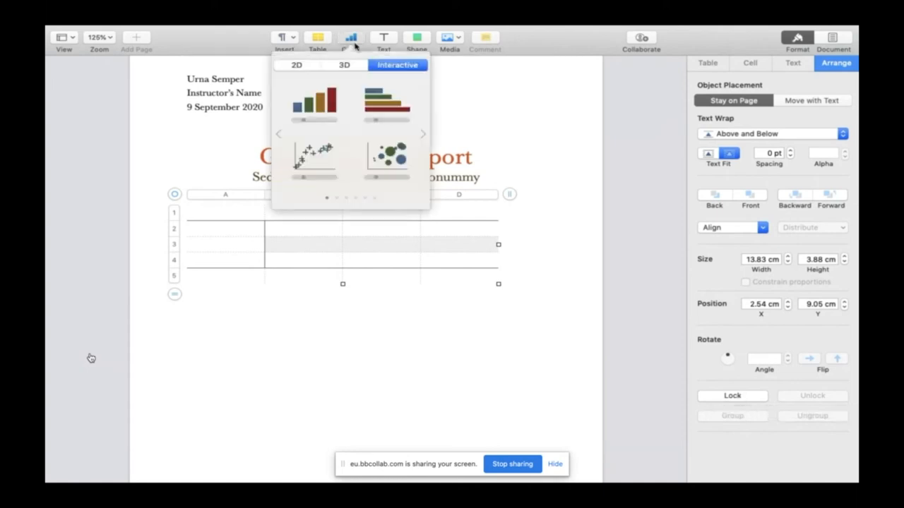
left_click(302, 68)
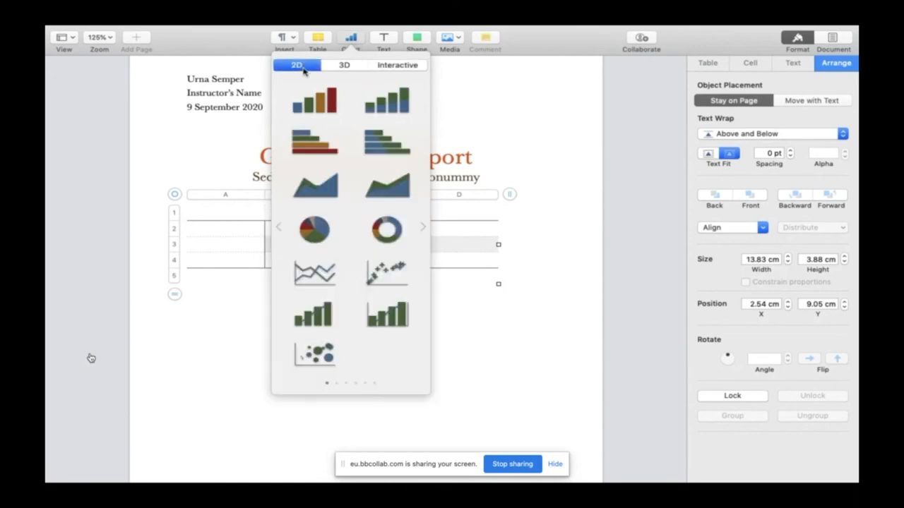
left_click(422, 230)
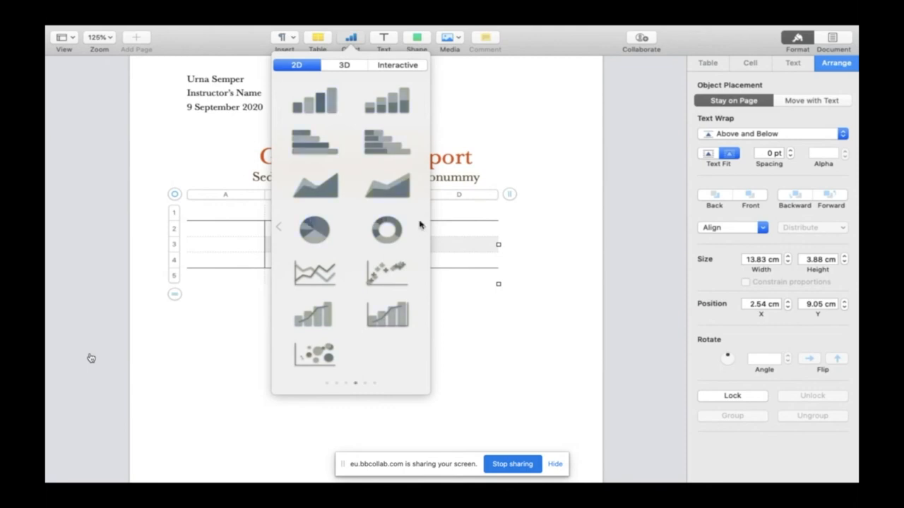
left_click(349, 64)
left_click(422, 177)
left_click(422, 178)
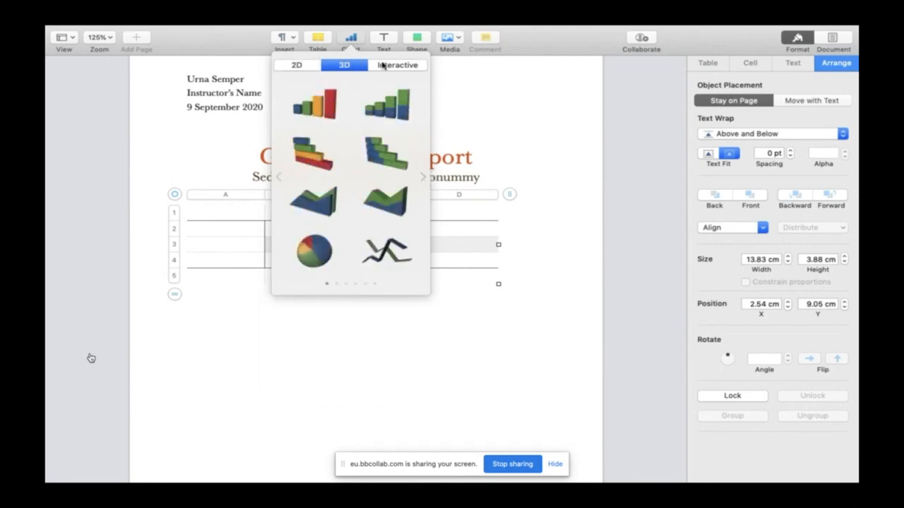
left_click(385, 65)
left_click(422, 136)
left_click(421, 136)
left_click(421, 136)
left_click(421, 136)
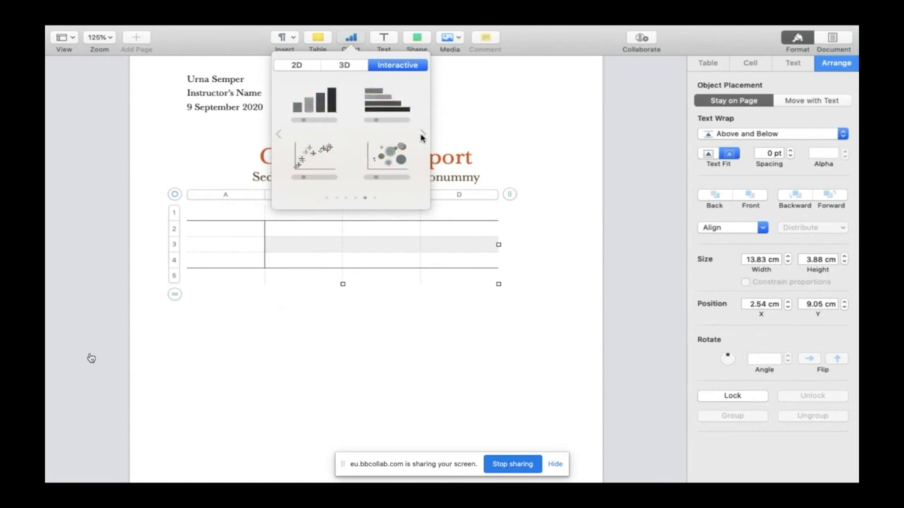
left_click(398, 156)
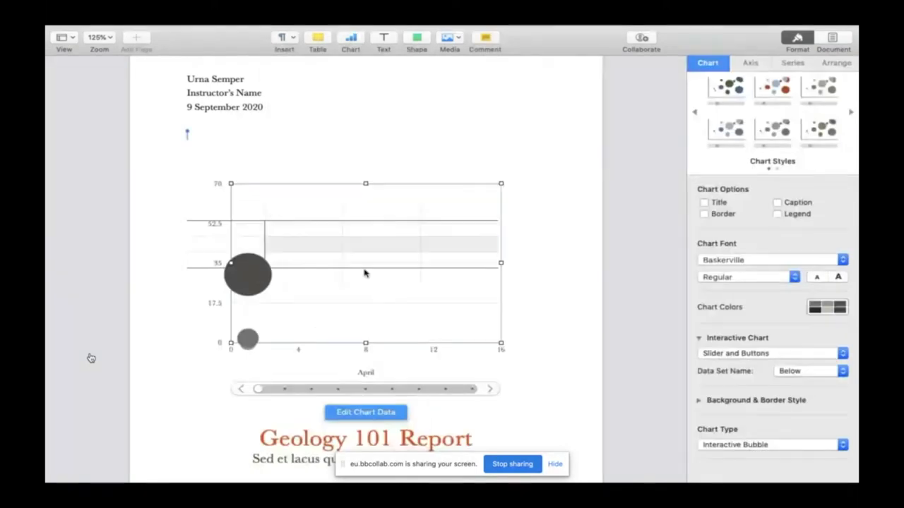
scroll(365, 273, "down", 2)
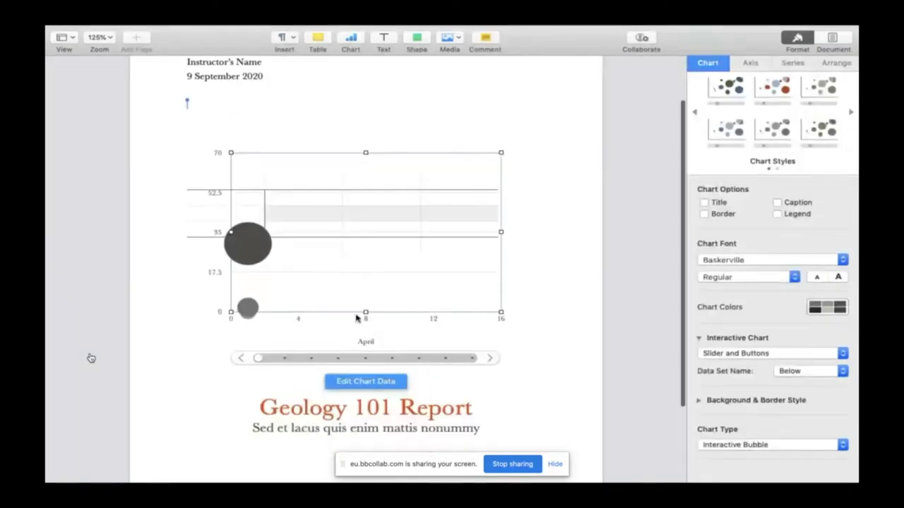
left_click(377, 383)
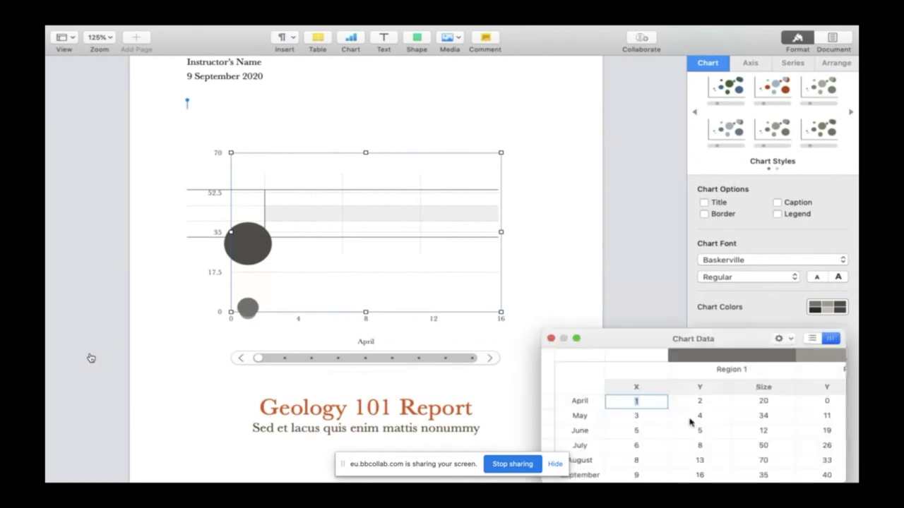
scroll(690, 422, "down", 2)
scroll(690, 421, "down", 1)
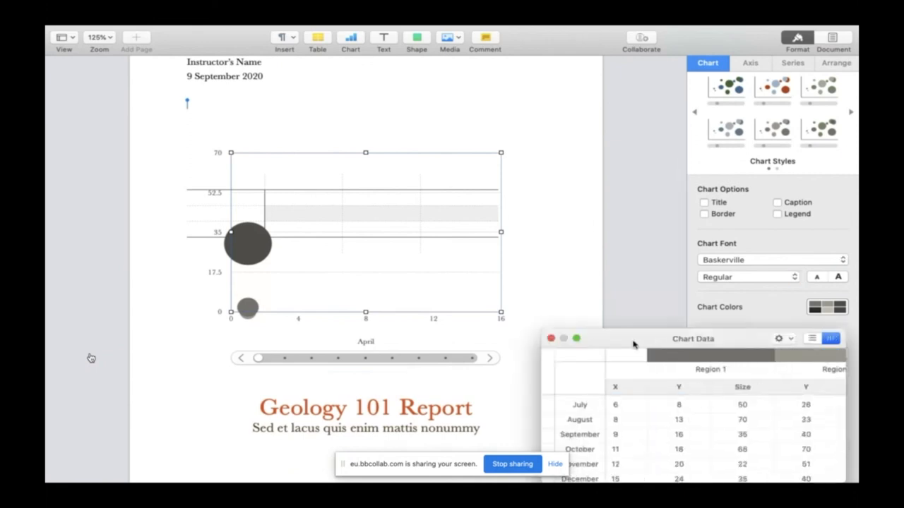
left_click_drag(633, 343, 567, 214)
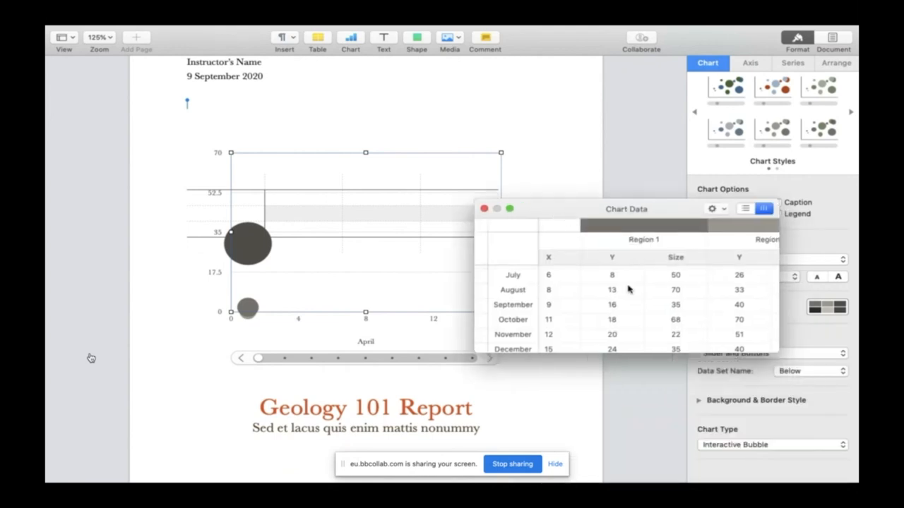
scroll(627, 289, "down", 3)
scroll(628, 288, "right", 2)
scroll(627, 288, "up", 5)
scroll(628, 288, "left", 2)
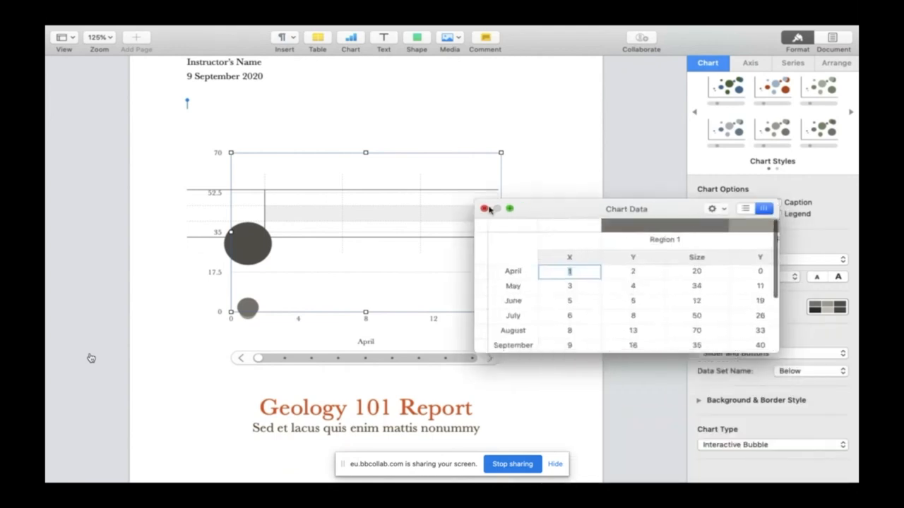
left_click(485, 208)
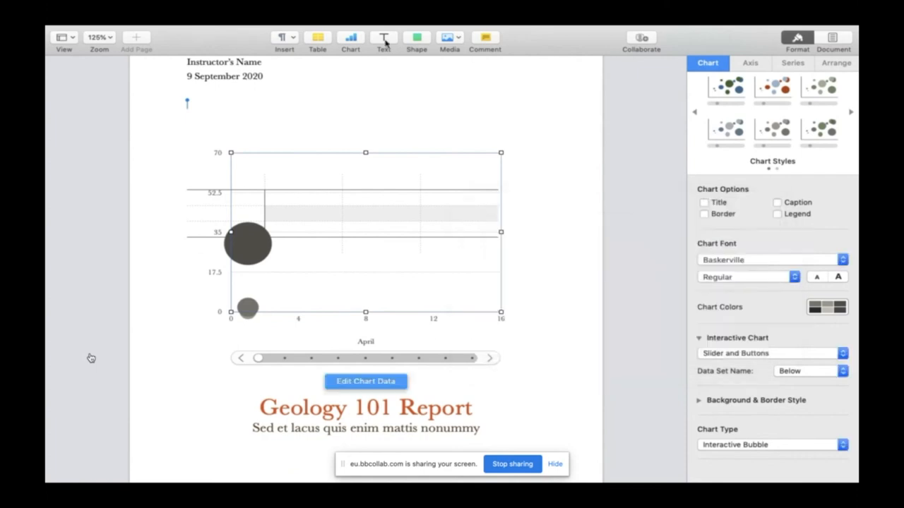
Insert a text box, drag it below the bubble chart, and bring up the shape library
left_click(384, 40)
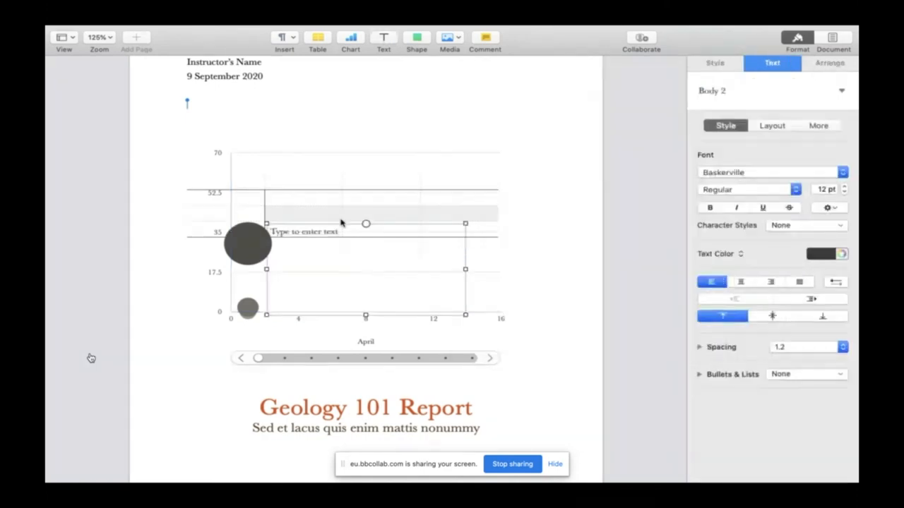
left_click_drag(343, 228, 353, 385)
scroll(353, 385, "down", 5)
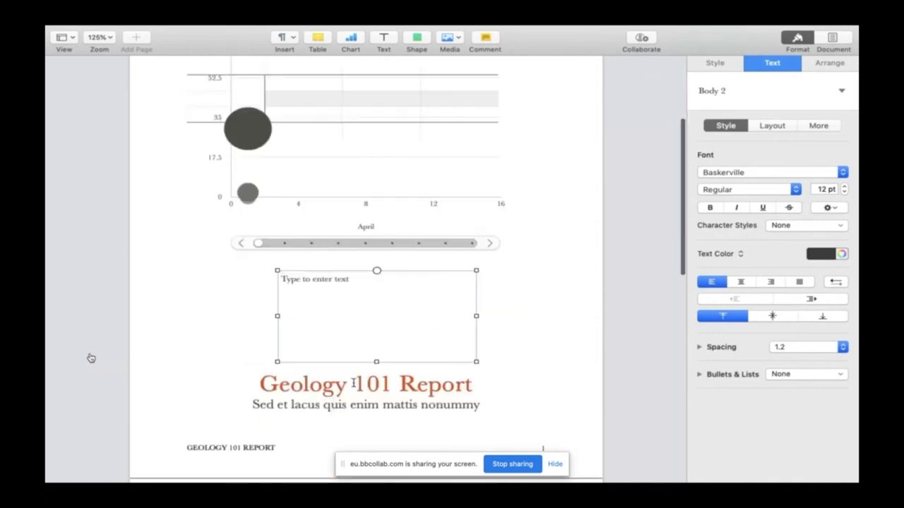
left_click(349, 229)
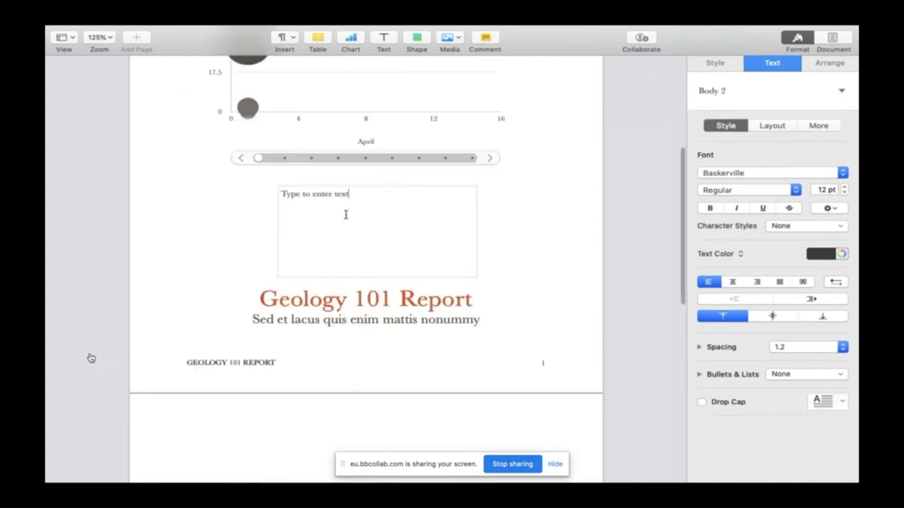
left_click(417, 39)
scroll(316, 154, "down", 2)
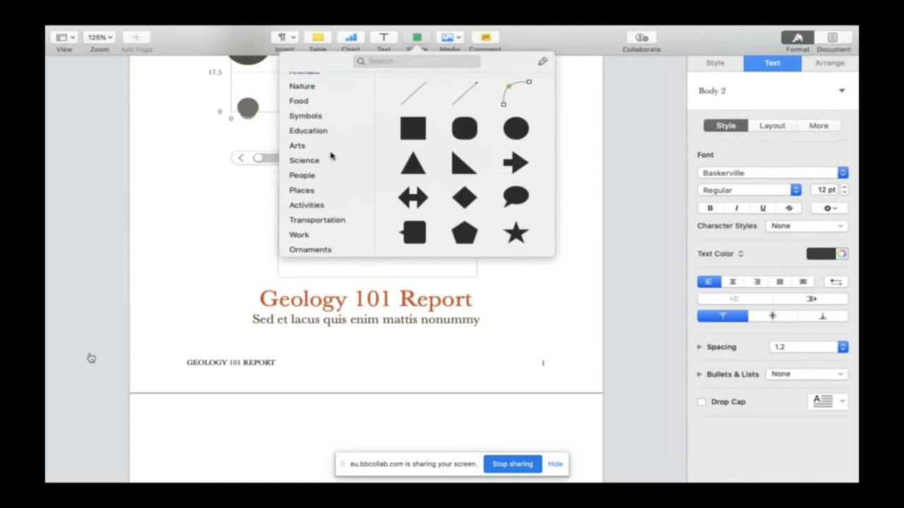
Browse the shape categories and insert the clock shape from Education
scroll(331, 155, "up", 3)
left_click(303, 110)
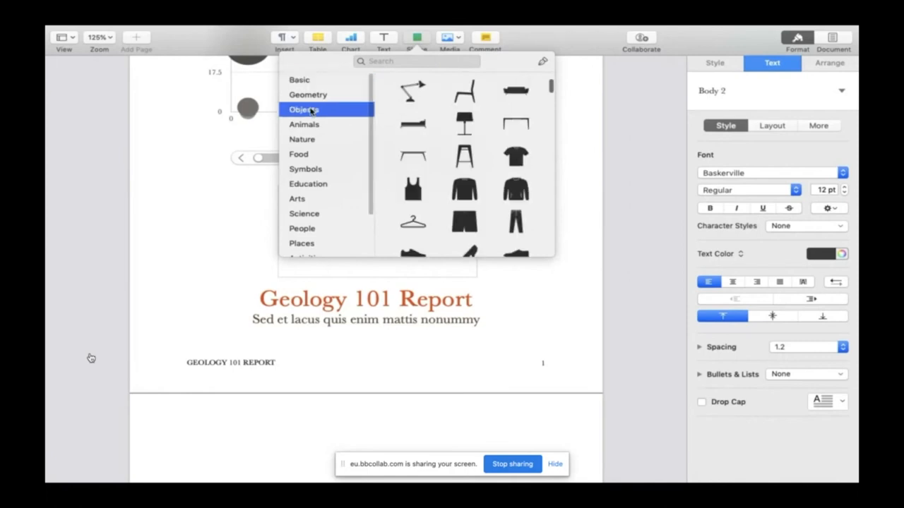
left_click(309, 126)
left_click(310, 140)
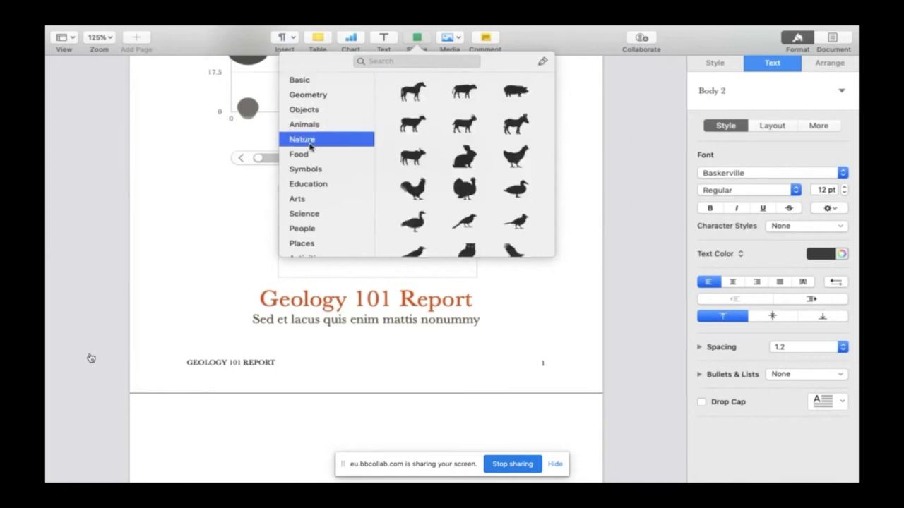
left_click(308, 155)
left_click(309, 169)
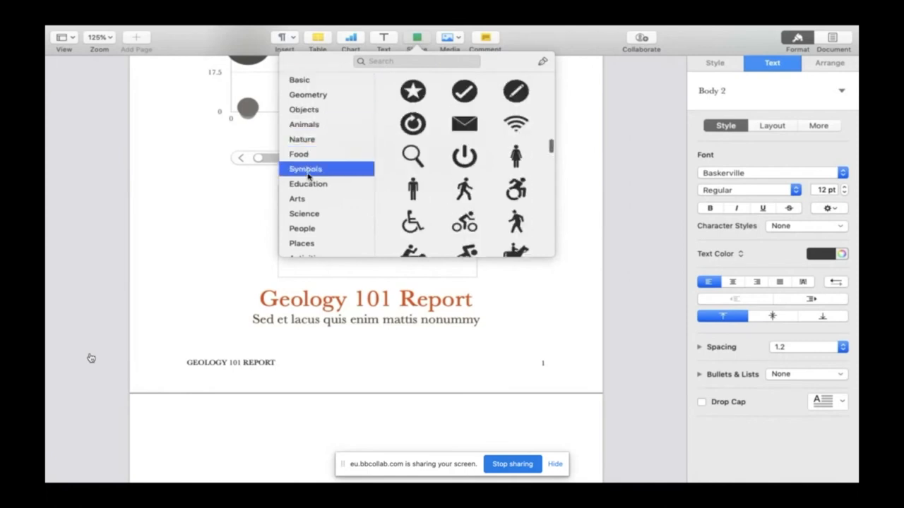
left_click(307, 185)
scroll(473, 192, "down", 5)
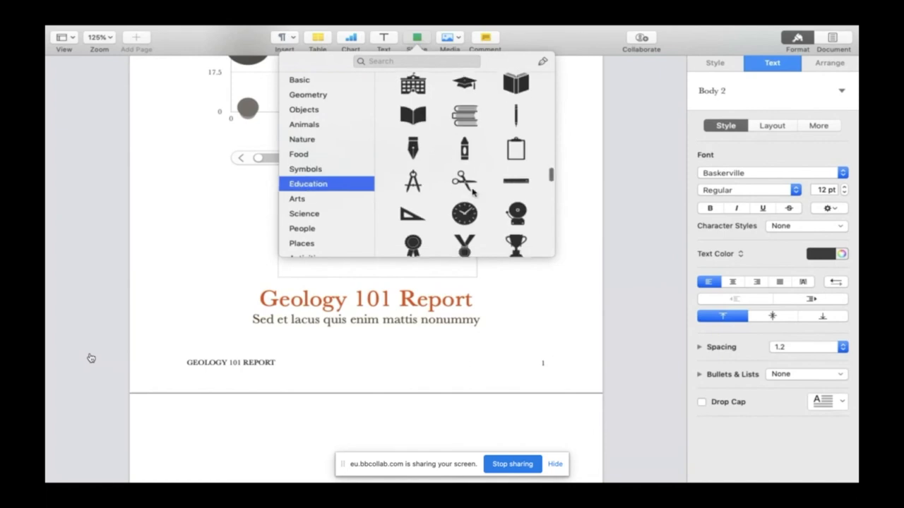
scroll(472, 193, "up", 2)
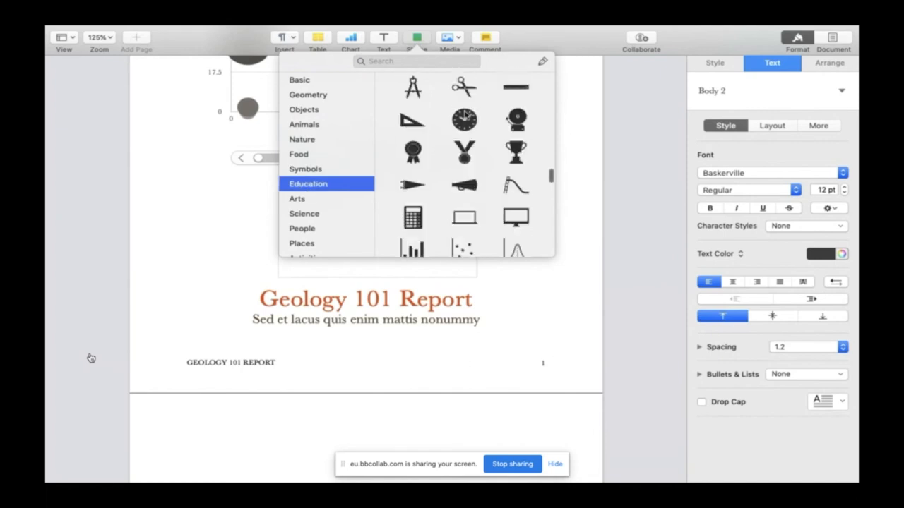
left_click(463, 119)
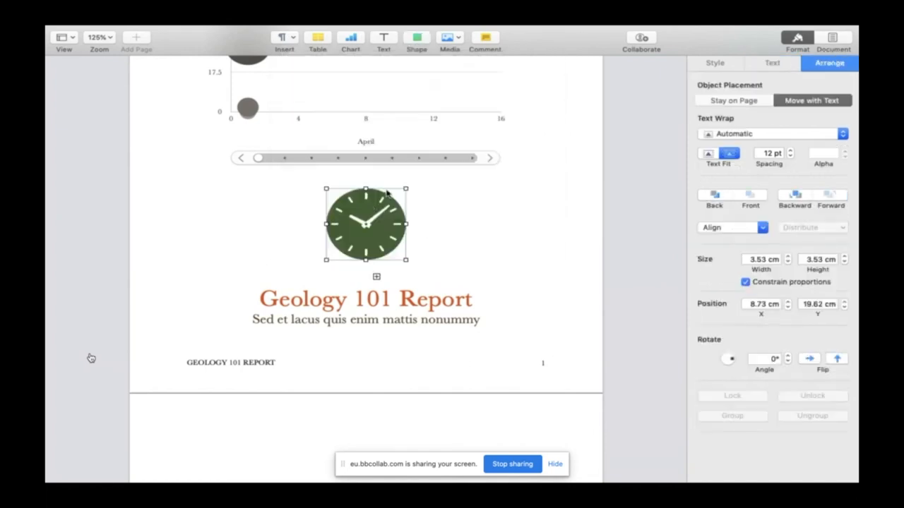
Reselect the clock, check the Media menu without inserting anything, and attach a comment
left_click(401, 194)
left_click(384, 230)
left_click(462, 44)
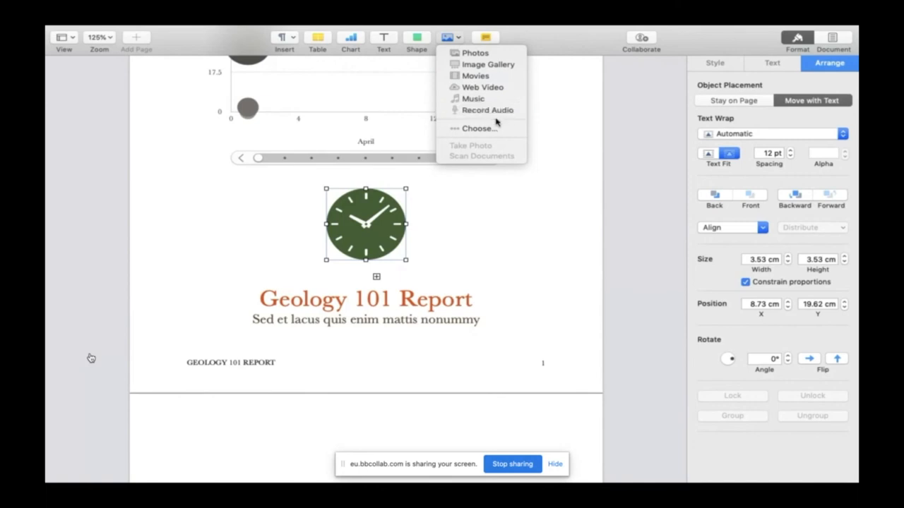
left_click(503, 226)
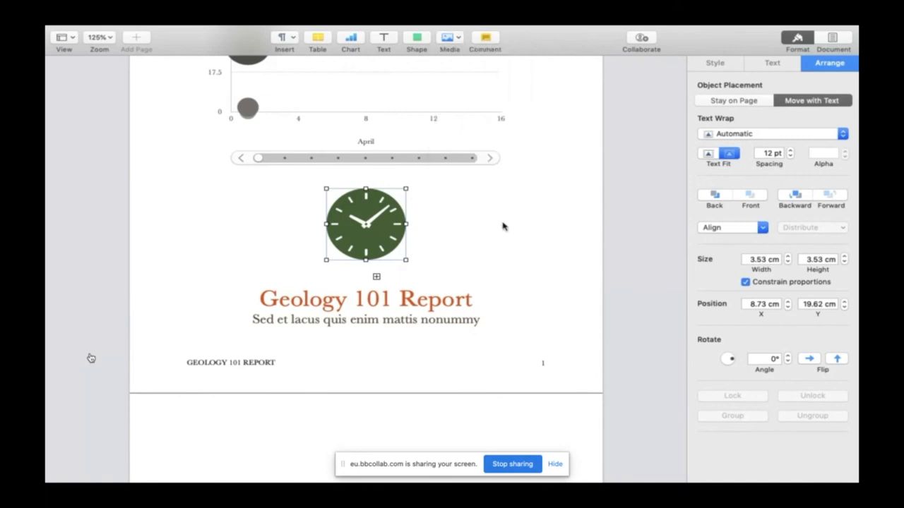
left_click(495, 38)
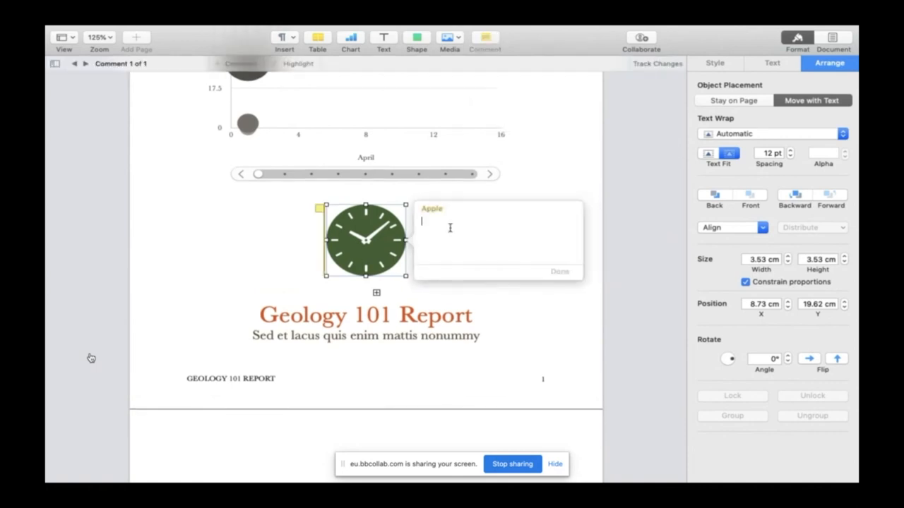
Enter 'hey!' as the clock's comment, save it, then reopen the comment
type("hey!")
left_click(557, 273)
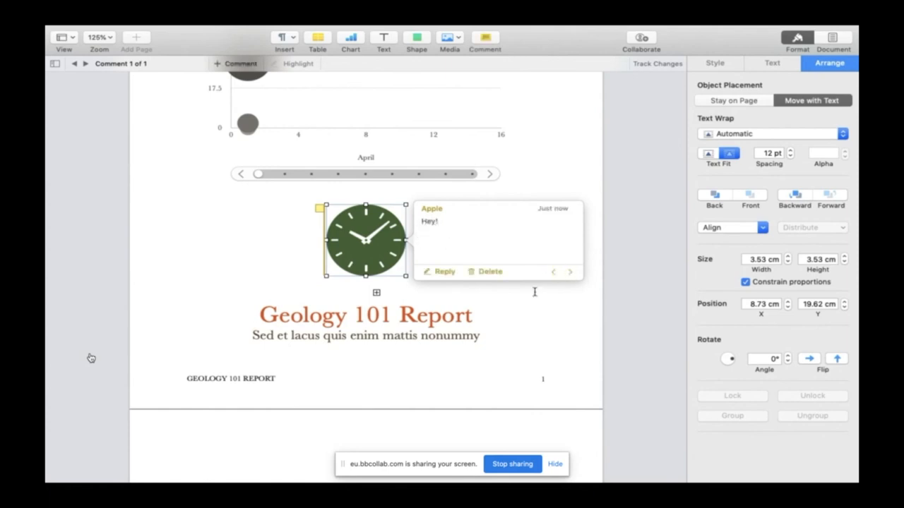
left_click(541, 316)
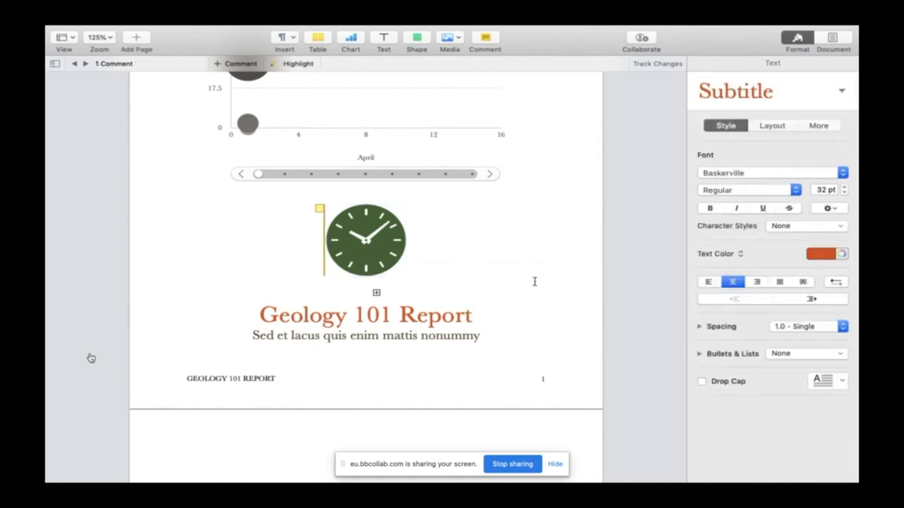
left_click(320, 210)
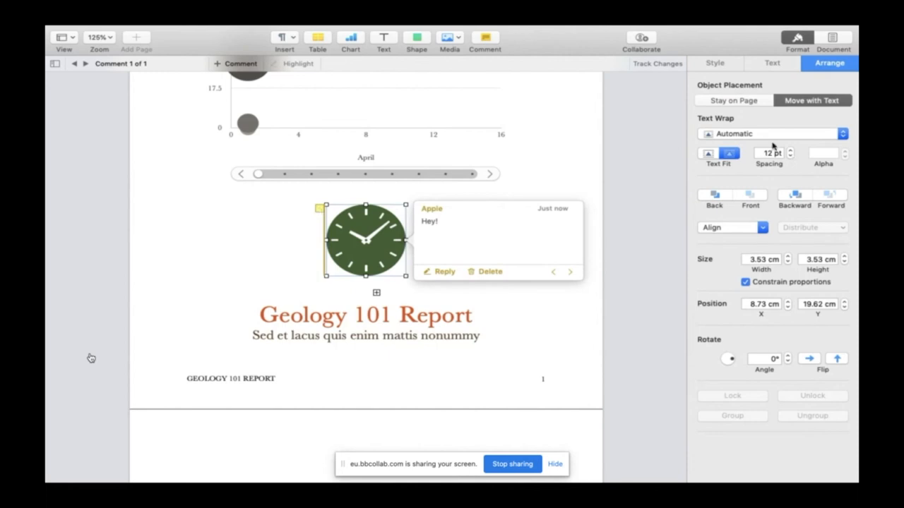
Review the clock's Style presets, Text and Arrange settings, then deselect it beside the title
scroll(774, 165, "down", 1)
scroll(774, 165, "up", 1)
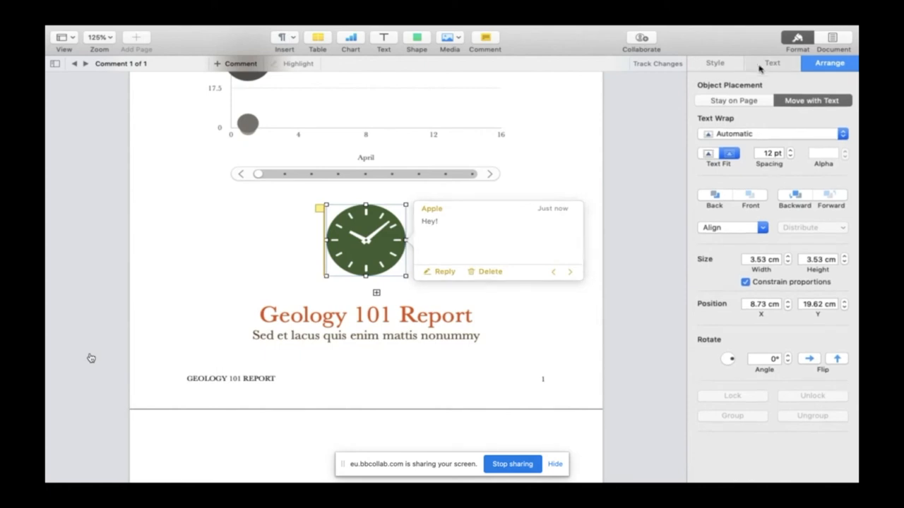
left_click(760, 67)
left_click(724, 67)
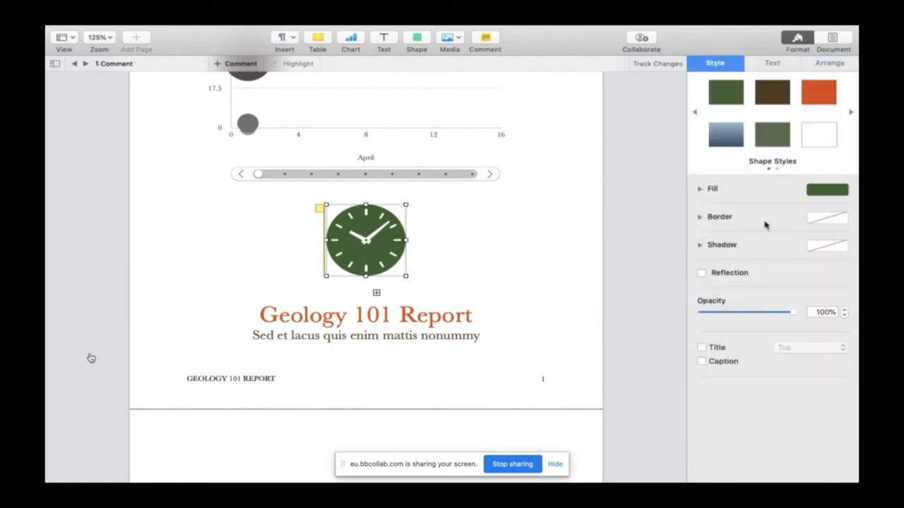
left_click(850, 112)
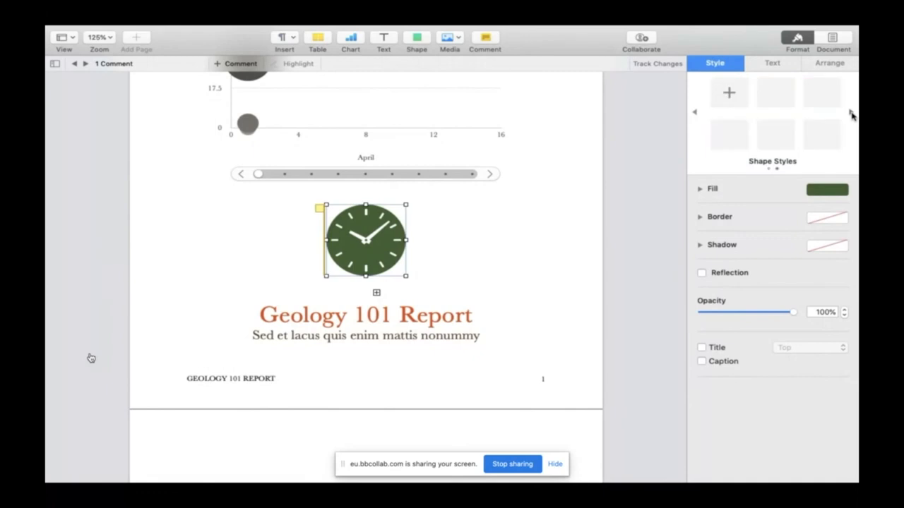
left_click(695, 113)
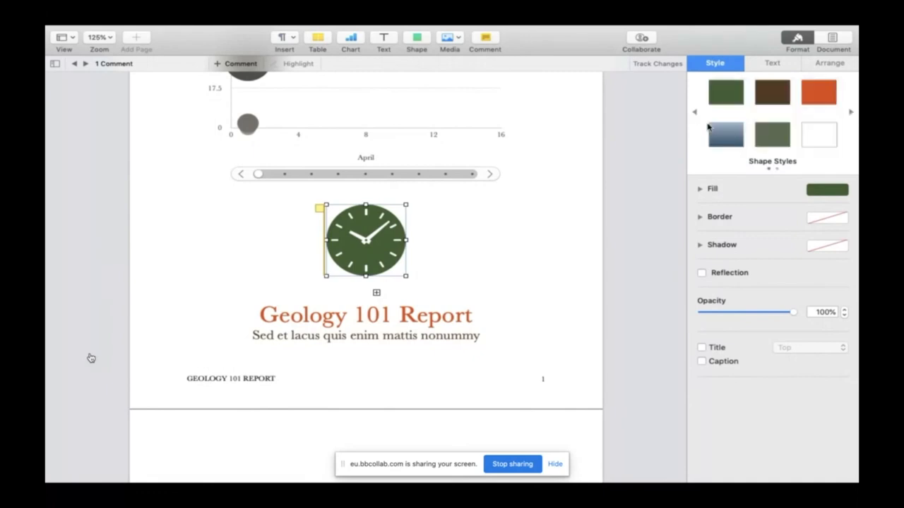
left_click(769, 62)
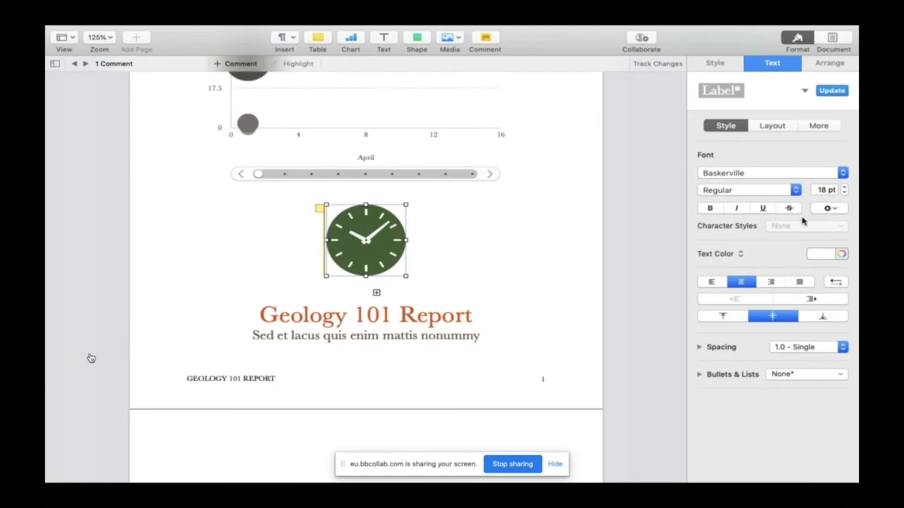
left_click(822, 66)
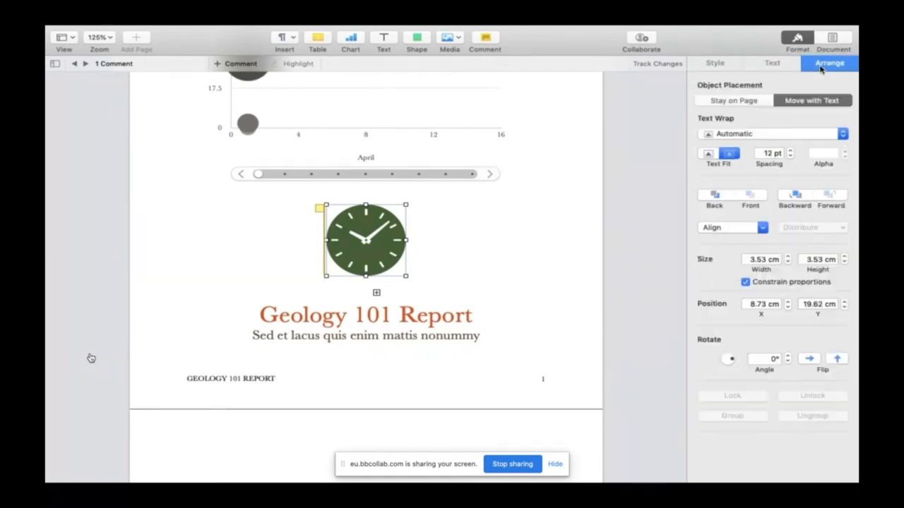
left_click(552, 311)
scroll(373, 212, "up", 3)
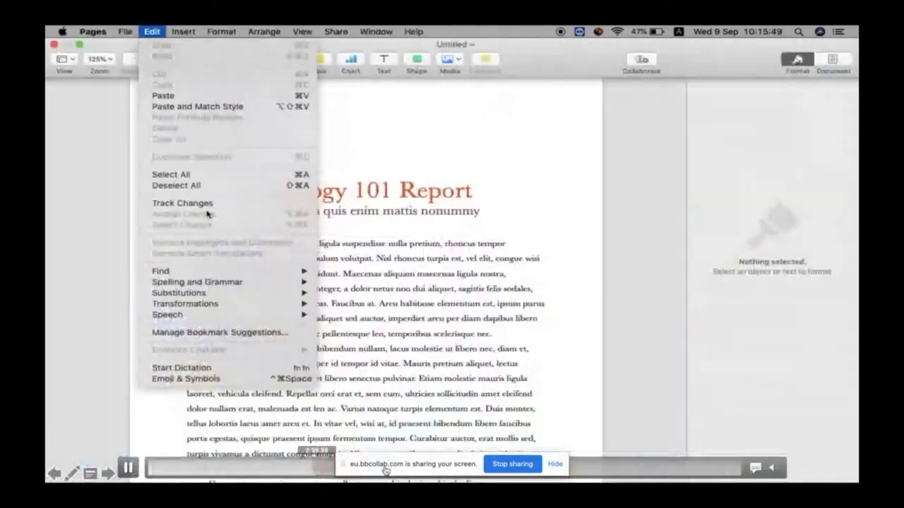
Rewind the embedded demonstration video slightly
mouse_move(205, 274)
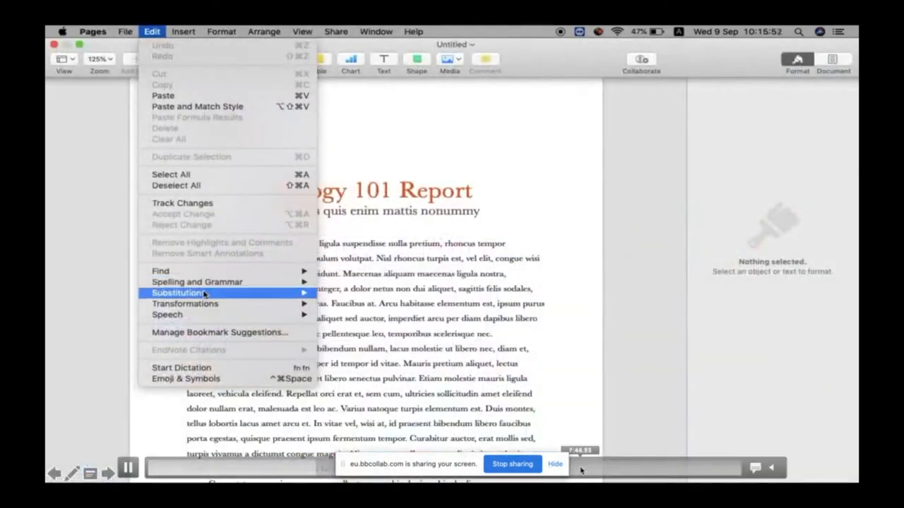
left_click(580, 470)
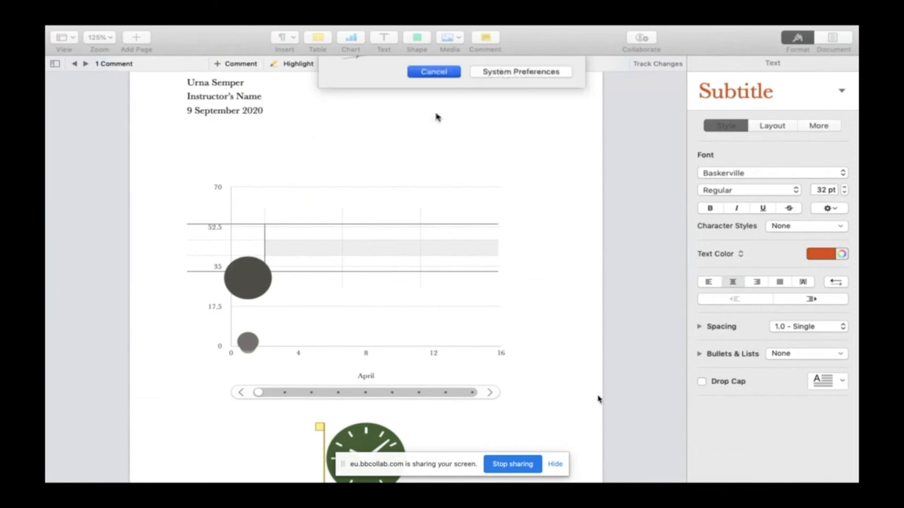
left_click(128, 464)
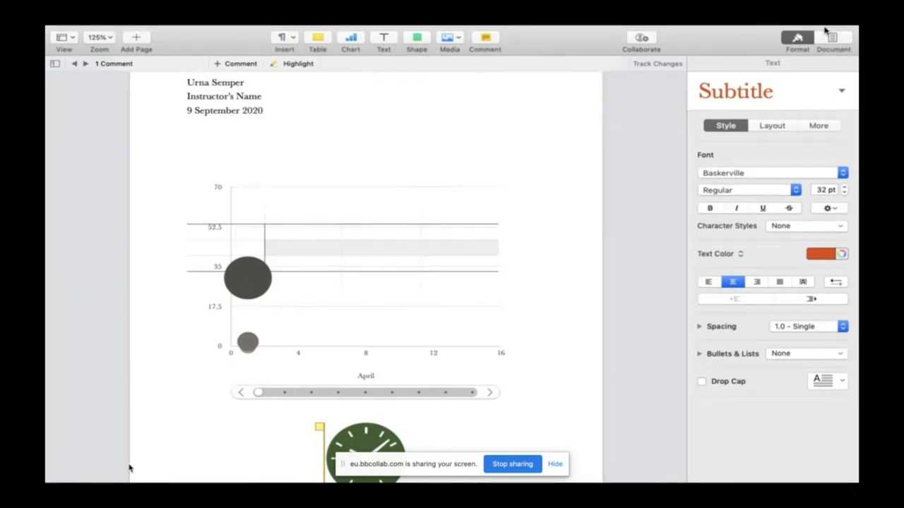
mouse_move(128, 468)
left_click(127, 469)
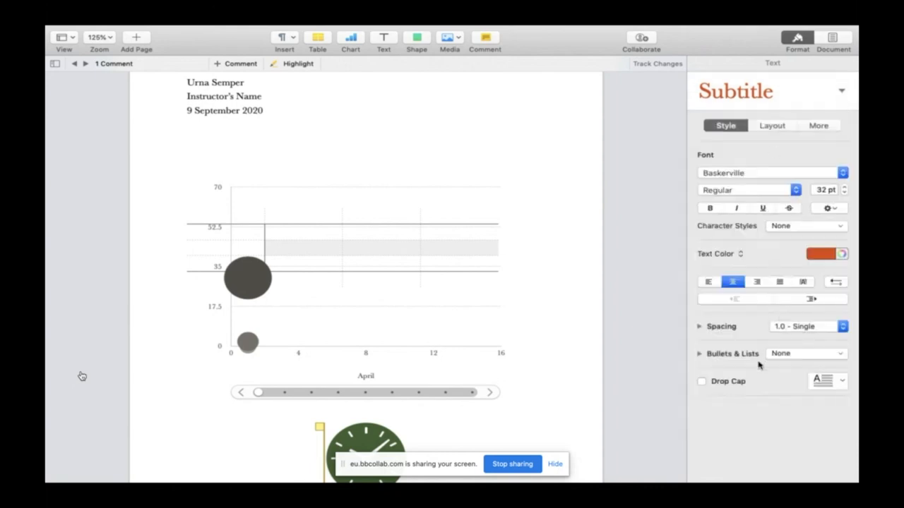
Expand and collapse the Indents, Tabs and Borders & Rules layout sections
left_click(777, 126)
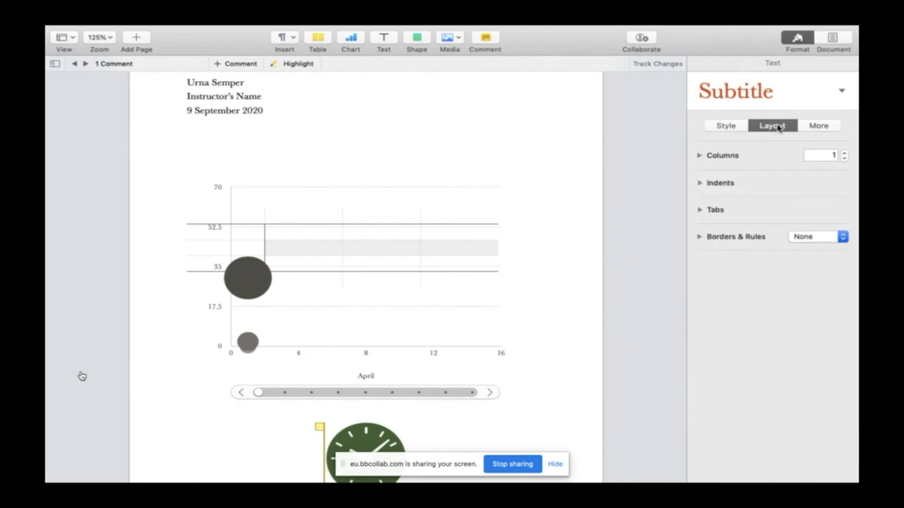
left_click(700, 184)
left_click(700, 184)
left_click(700, 210)
left_click(700, 210)
left_click(700, 237)
left_click(699, 238)
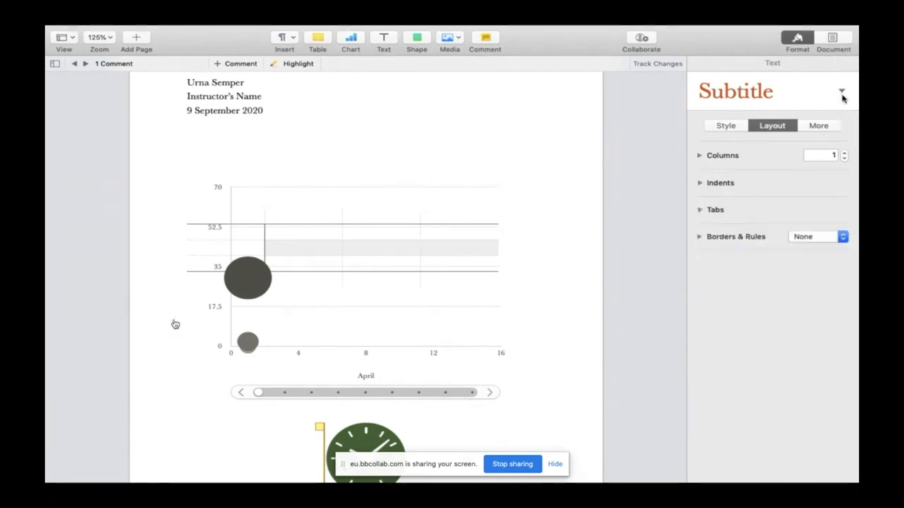
Keep Body 2 as the following paragraph style and open the paragraph style list
left_click(821, 126)
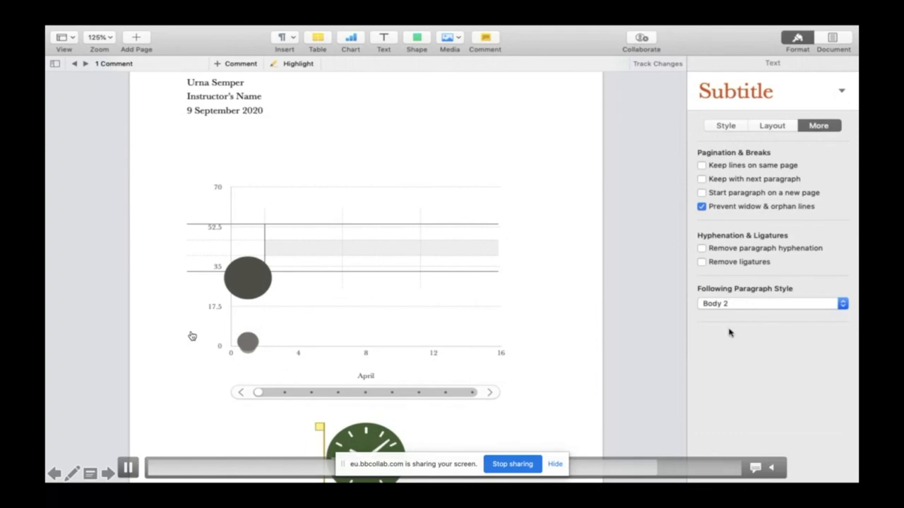
left_click(779, 304)
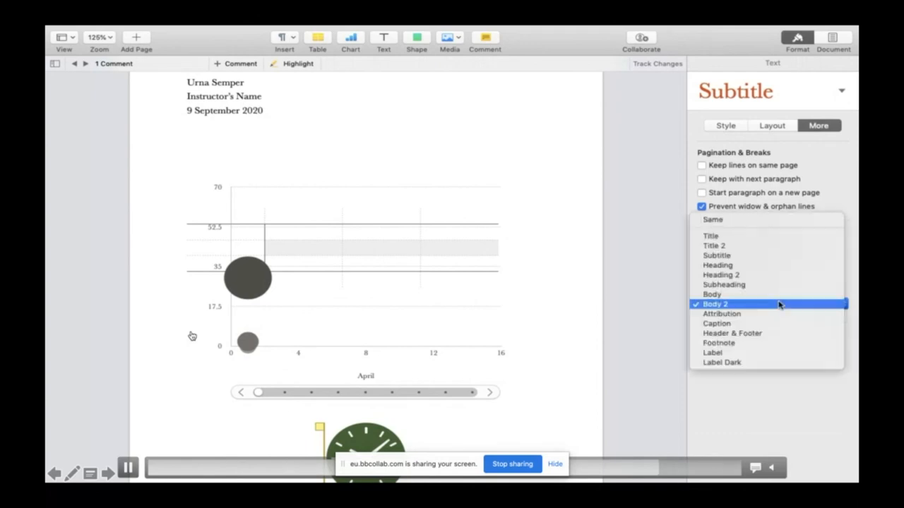
left_click(774, 376)
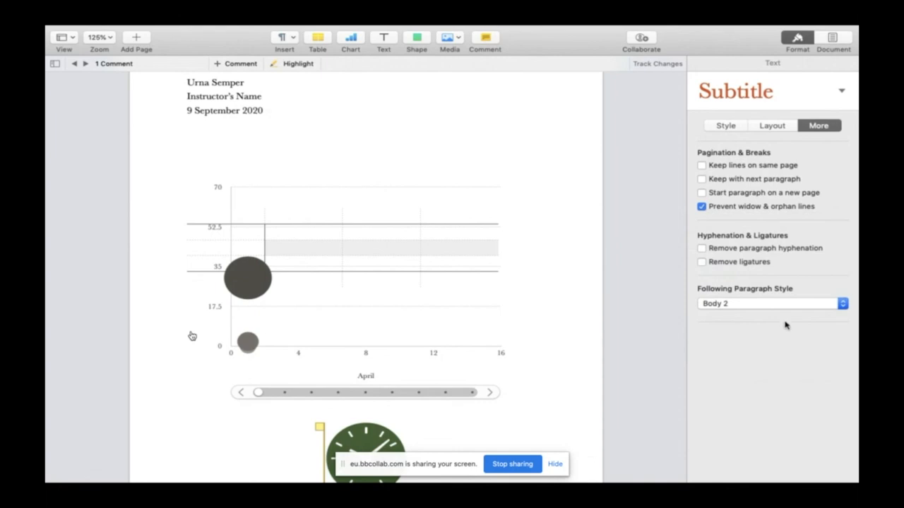
left_click(844, 92)
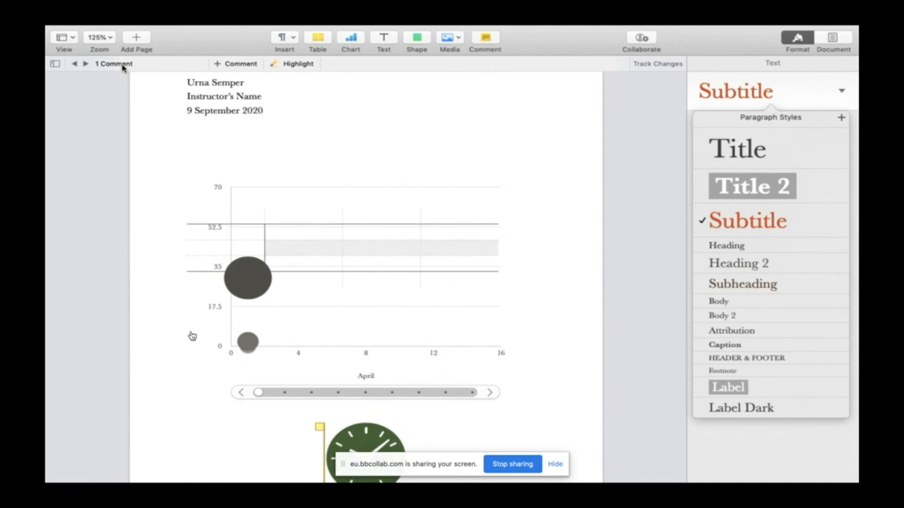
Show the Comments sidebar and highlight the Geology 101 Report title
left_click(55, 64)
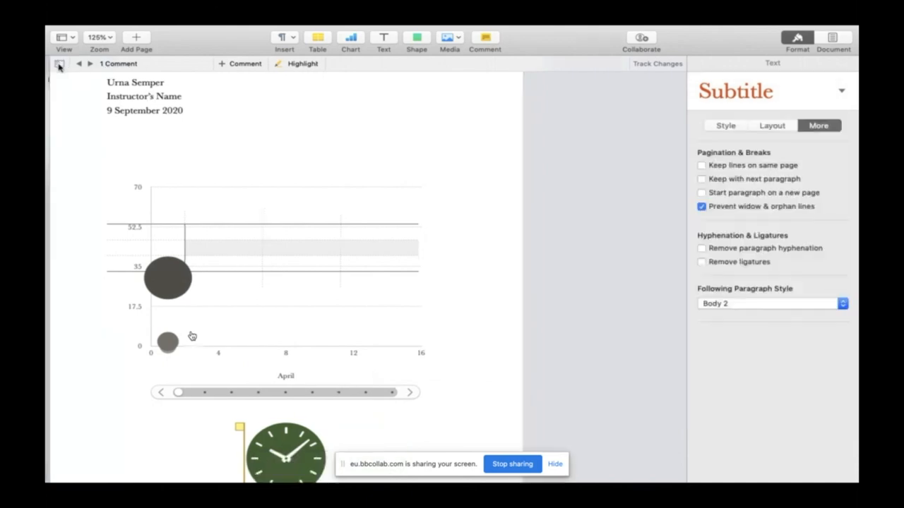
mouse_move(163, 108)
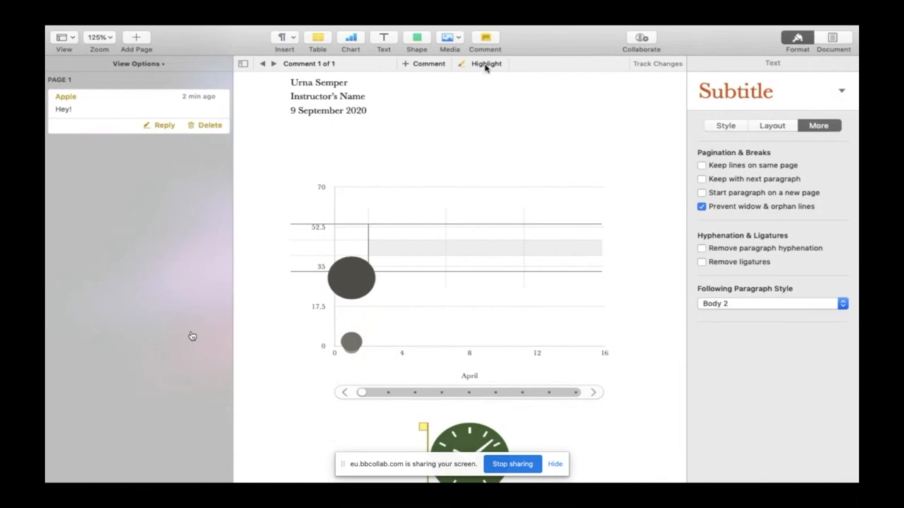
left_click(428, 63)
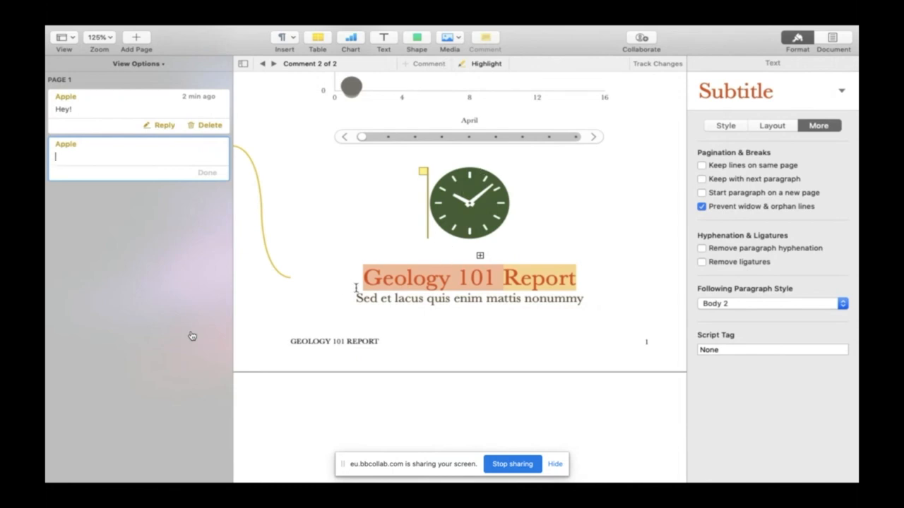
Finish the title comment, then highlight the Instructor's Name line and select its new comment
left_click(488, 64)
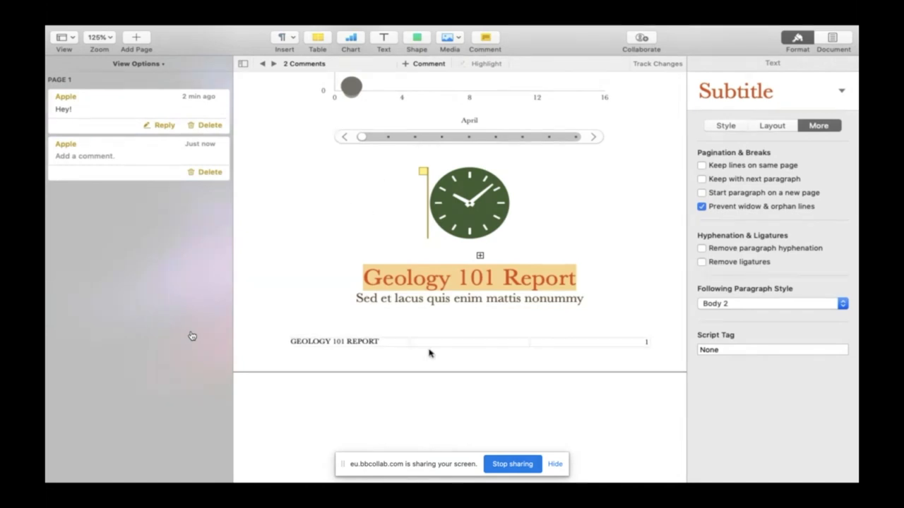
scroll(428, 350, "down", 10)
scroll(429, 350, "up", 15)
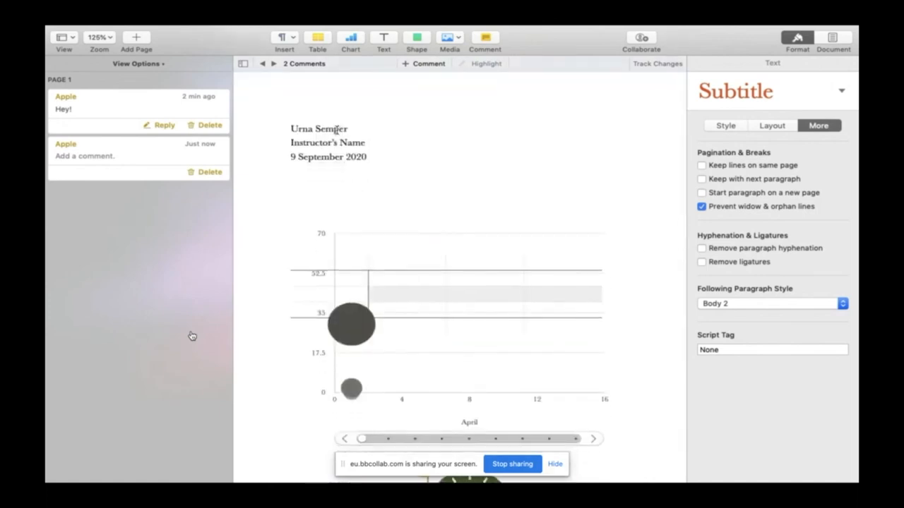
left_click_drag(377, 142, 294, 142)
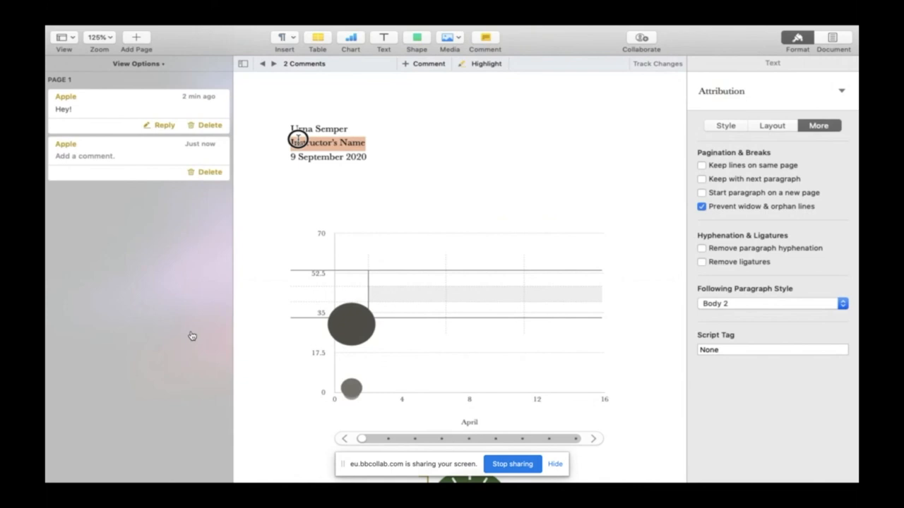
left_click(443, 154)
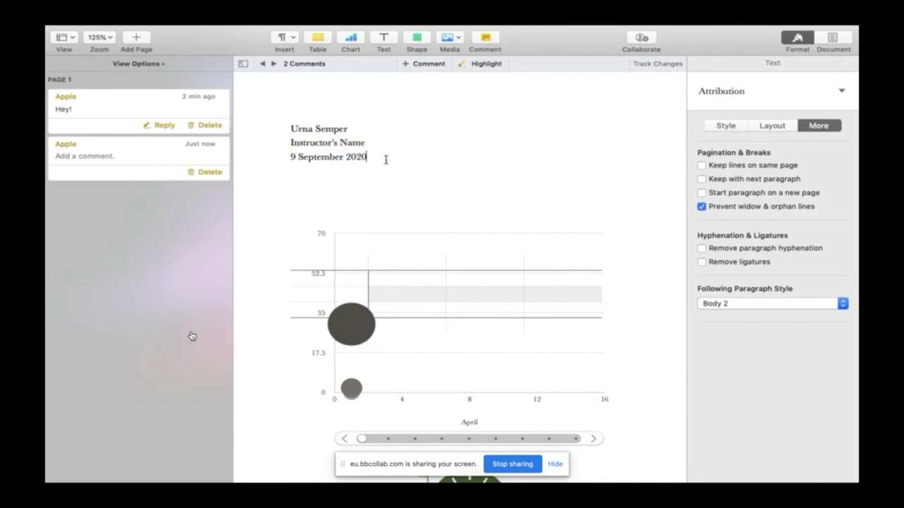
triple_click(357, 141)
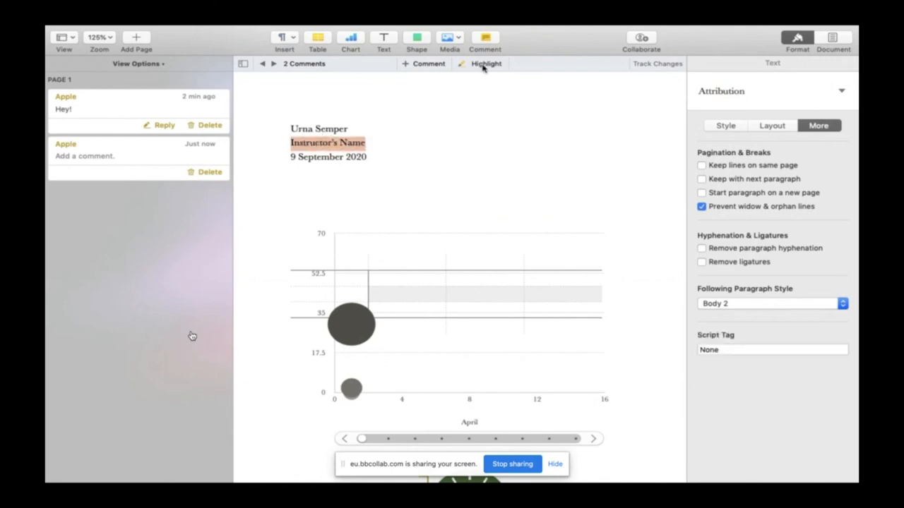
left_click(484, 64)
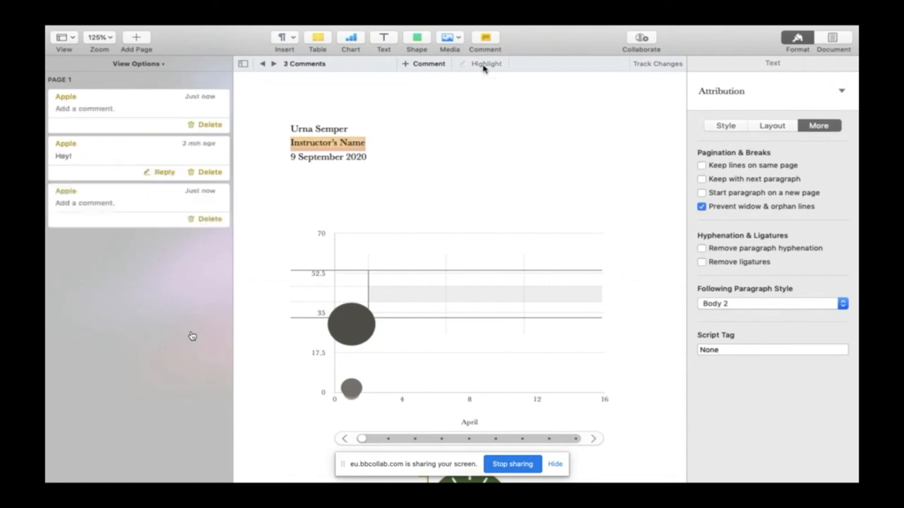
left_click(401, 166)
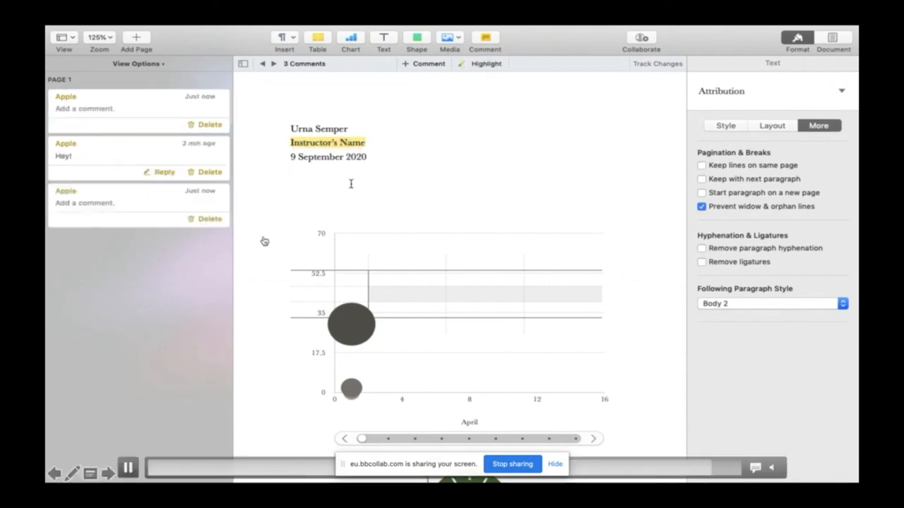
left_click(113, 205)
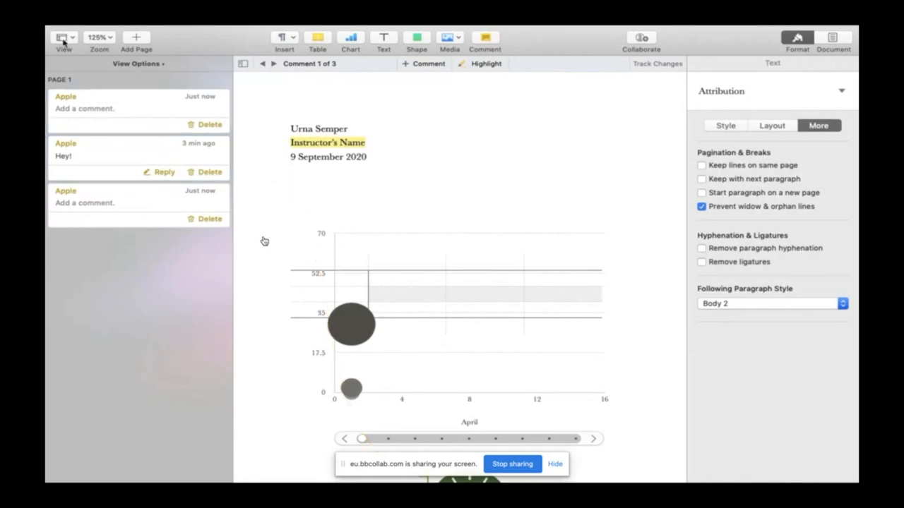
Hide the comments pane, resume the demo video, and show PowerPoint's Office Online slide 19
left_click(243, 64)
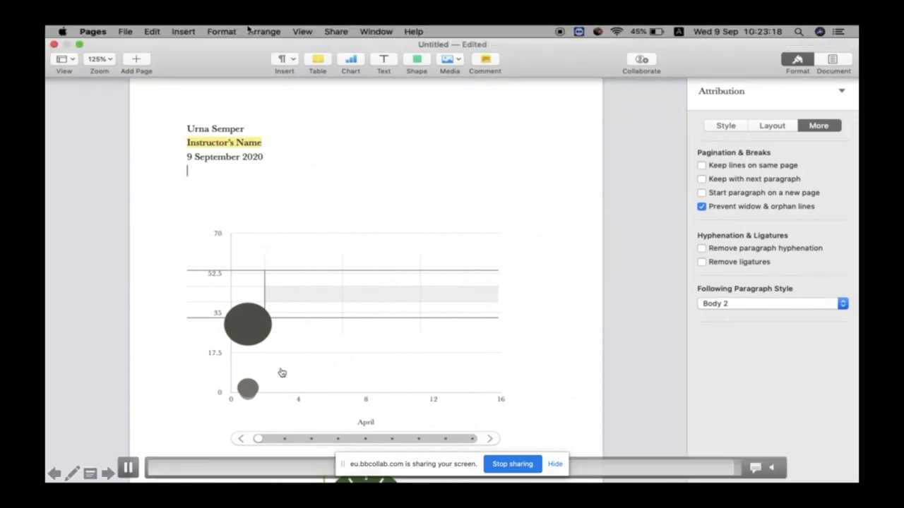
left_click(128, 469)
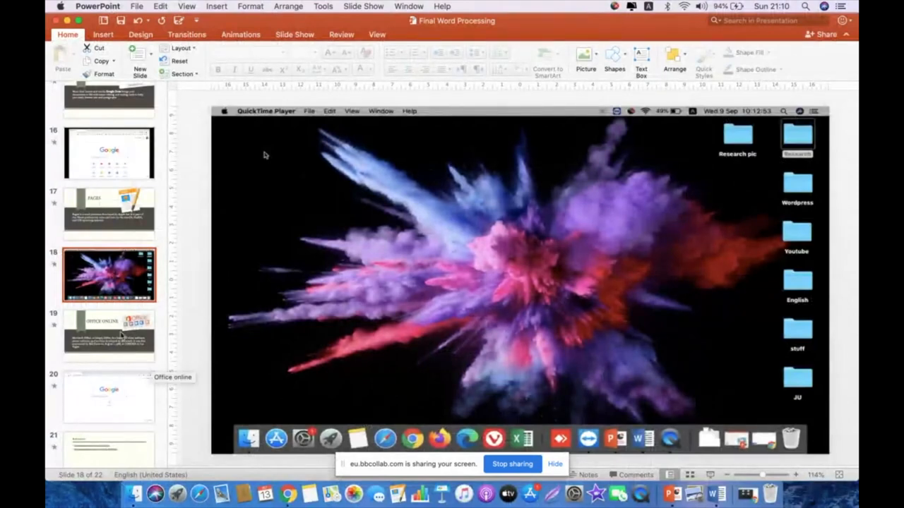
left_click(113, 338)
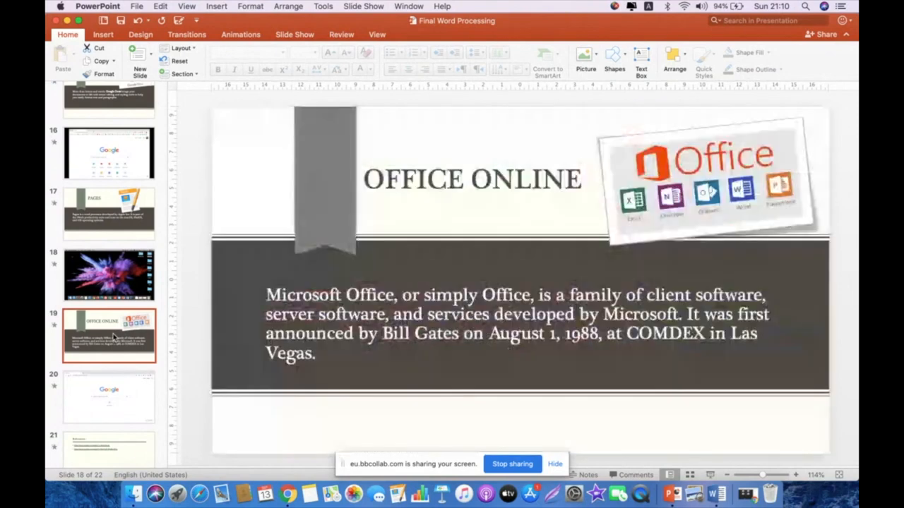
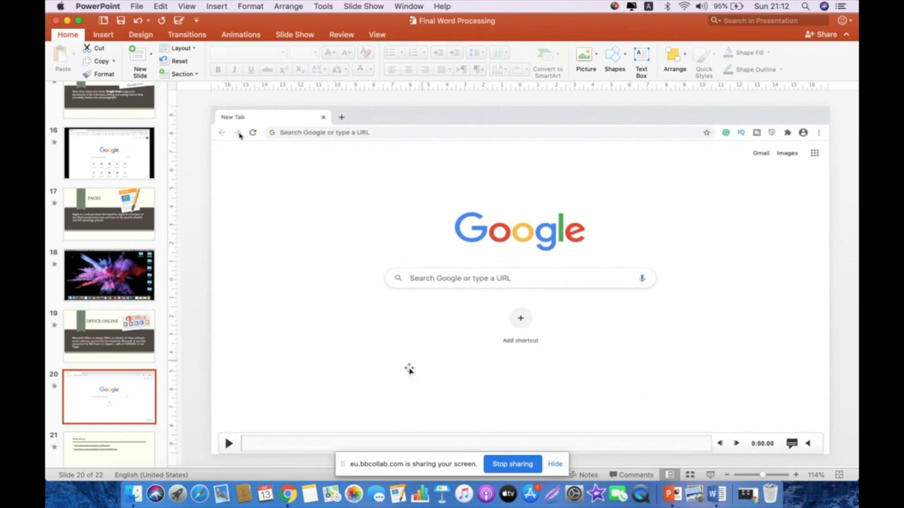
Play the slide 20 embedded browser demo video full screen in Slide Show
left_click(228, 444)
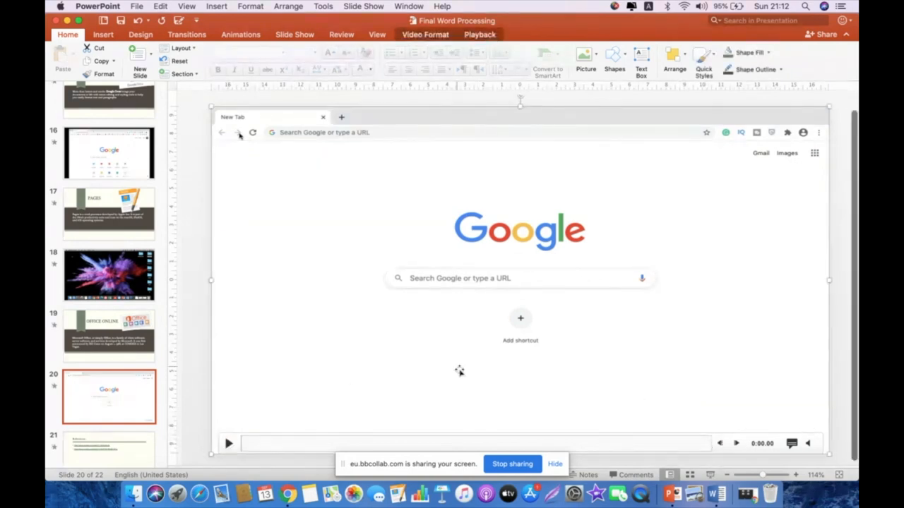
left_click(228, 443)
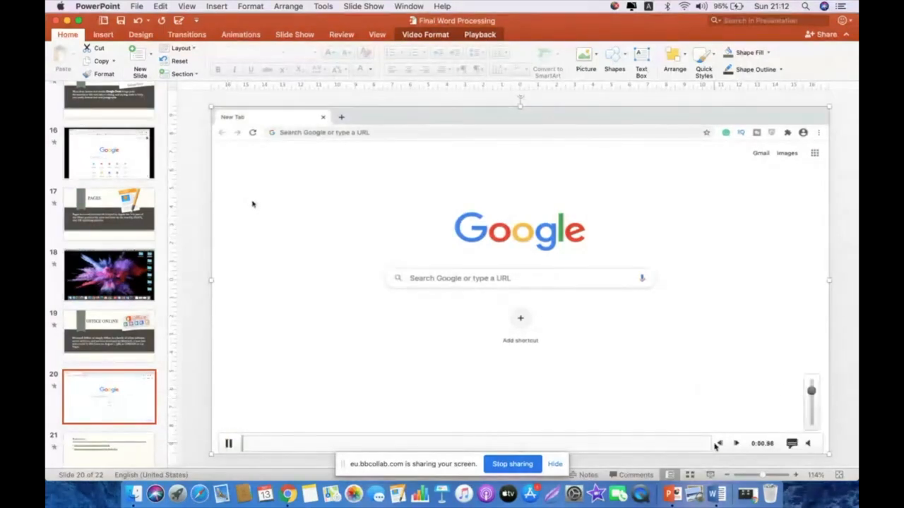
left_click(711, 475)
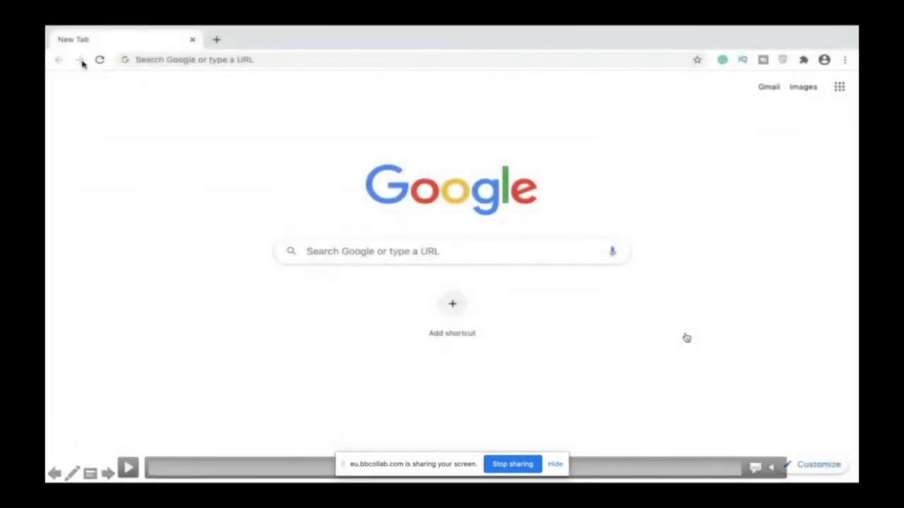
left_click(128, 468)
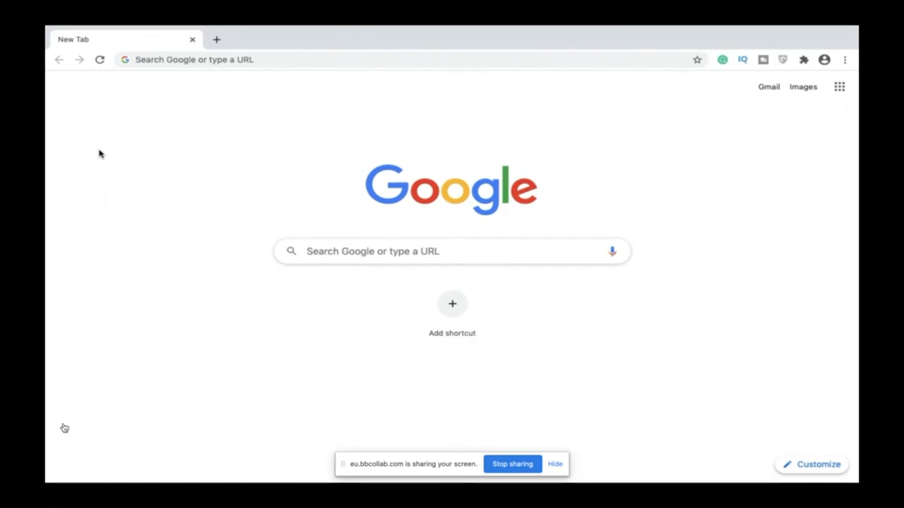
left_click(156, 64)
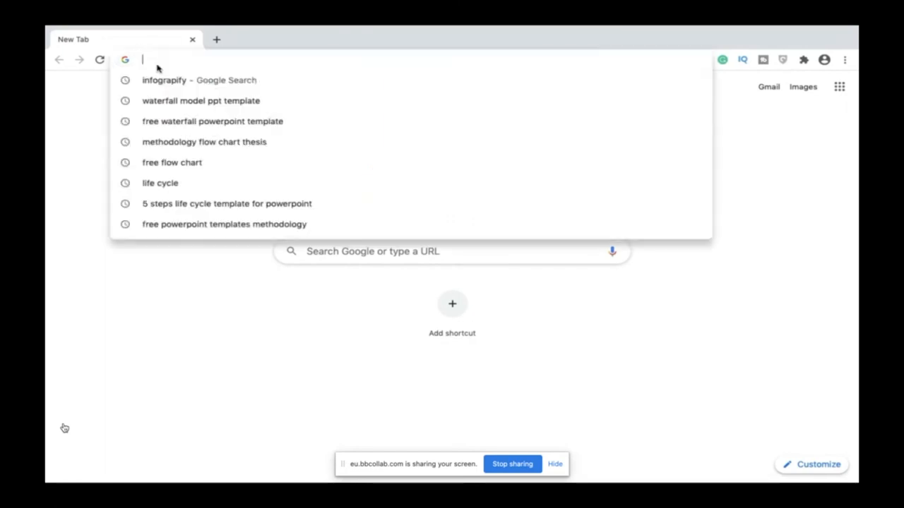
Load office.com and sign in with the university account, its password and the texted verification code
type("office.com")
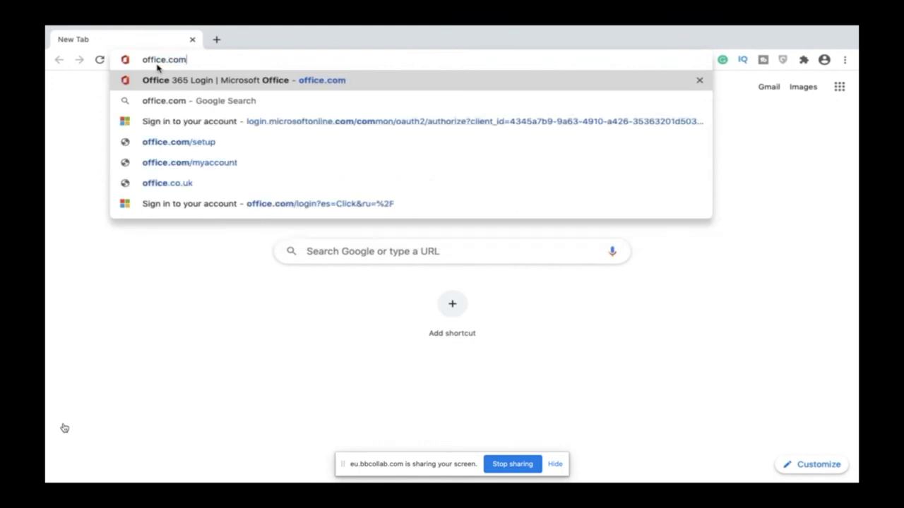
key("Return")
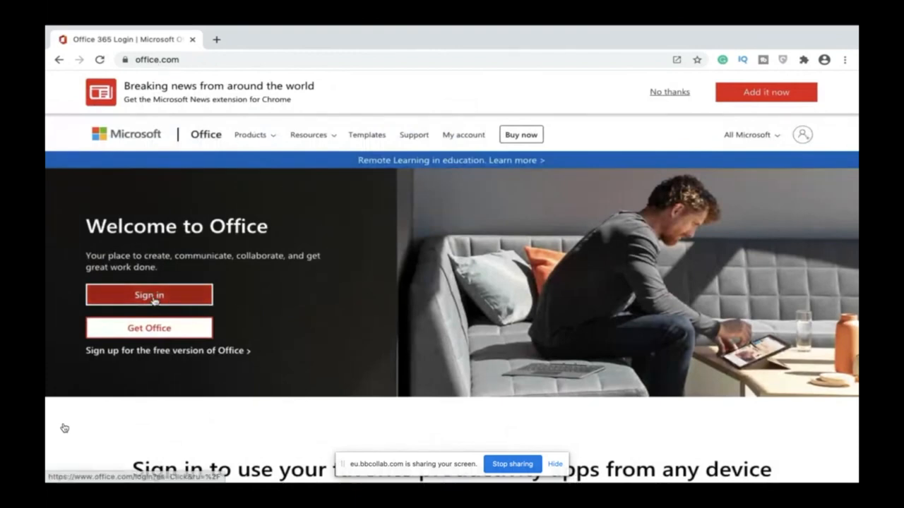
left_click(151, 297)
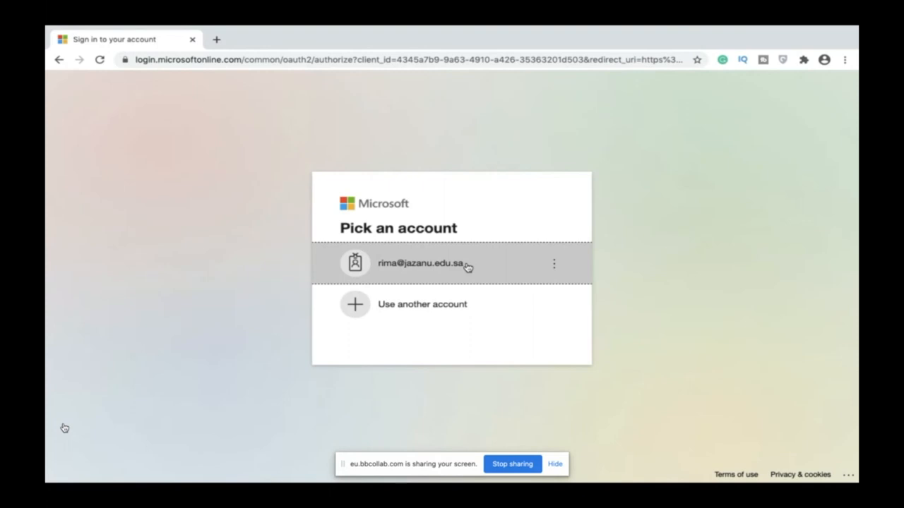
left_click(467, 265)
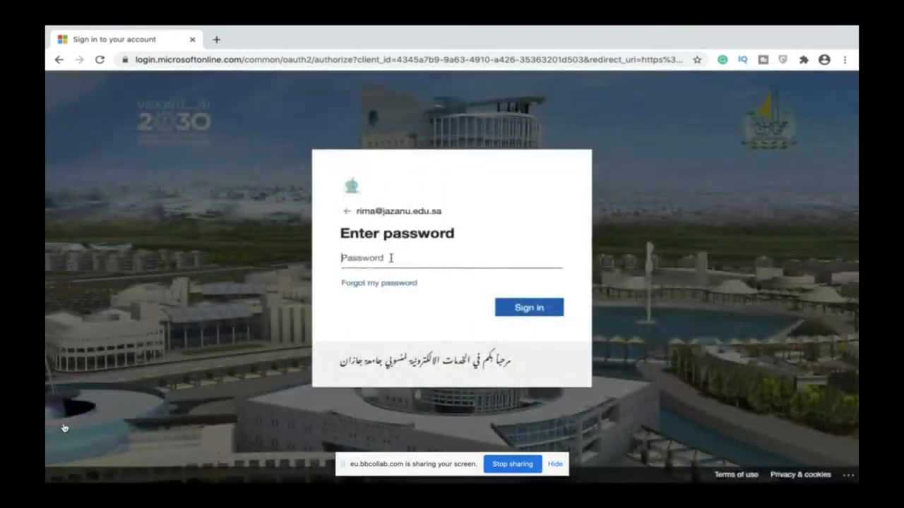
type("•••••")
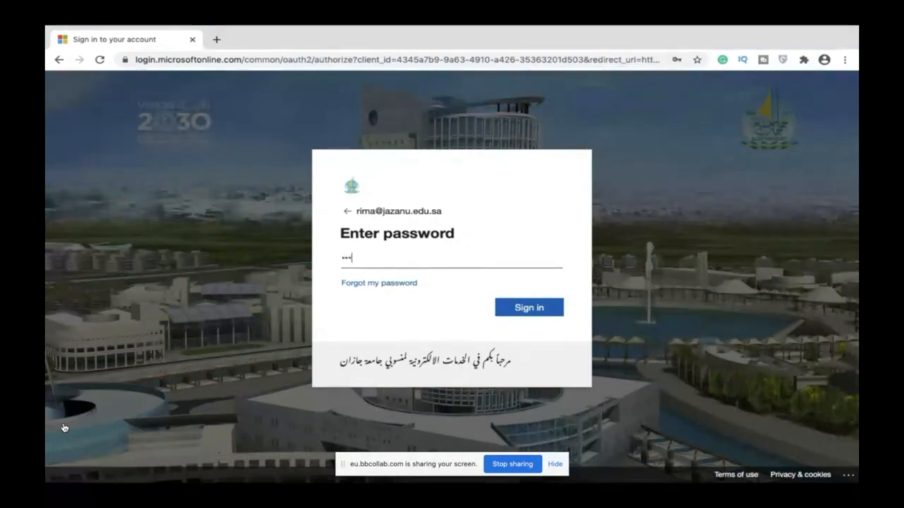
type("••••••")
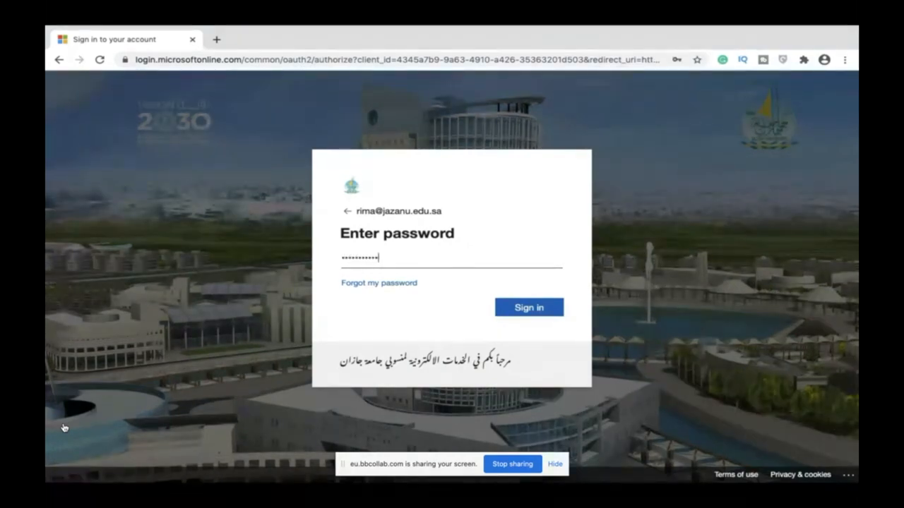
left_click(523, 312)
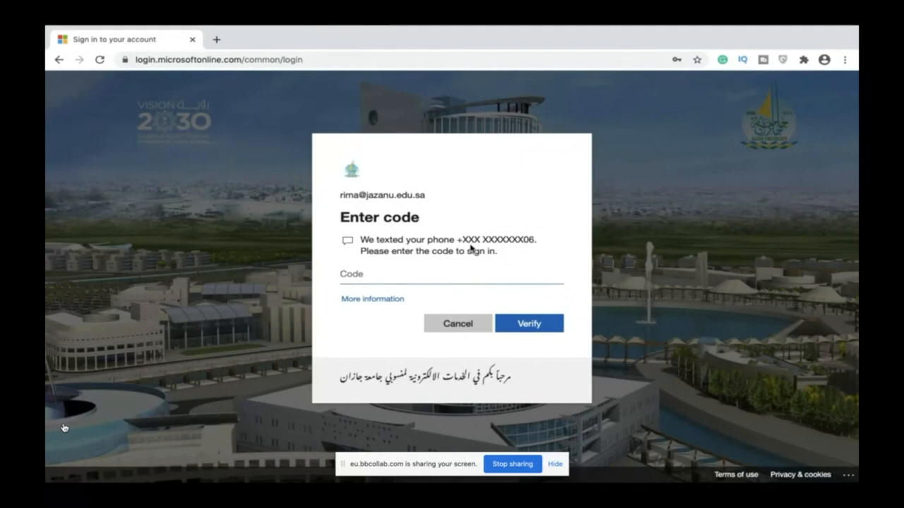
left_click(529, 325)
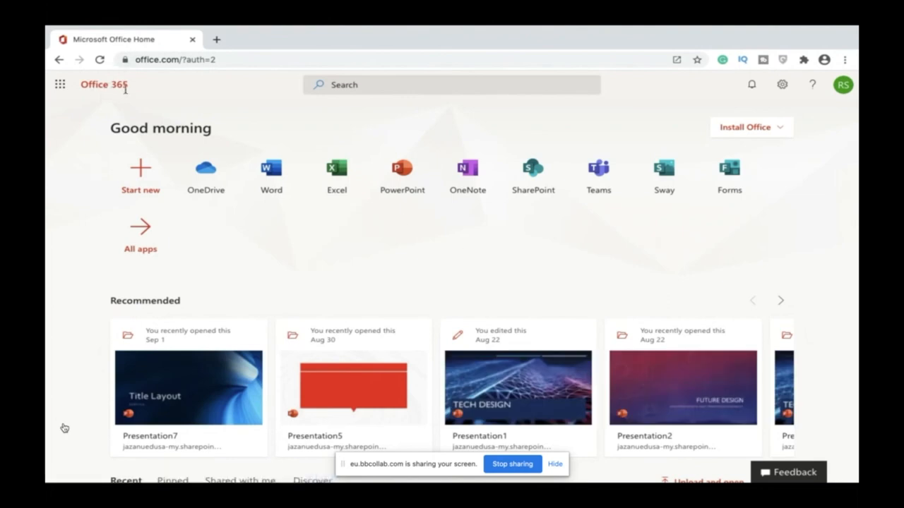
Launch Word online from the app launcher, browse More templates, and create a document from a template
left_click(60, 84)
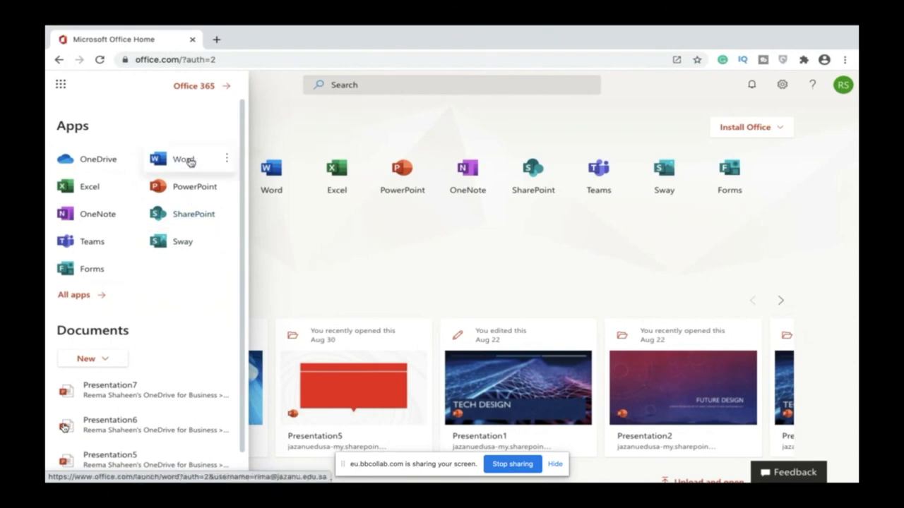
left_click(188, 161)
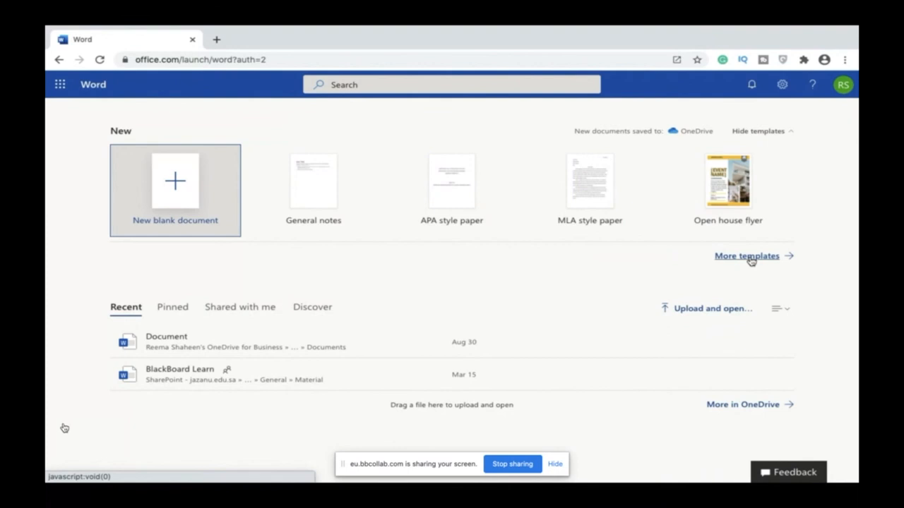
left_click(750, 258)
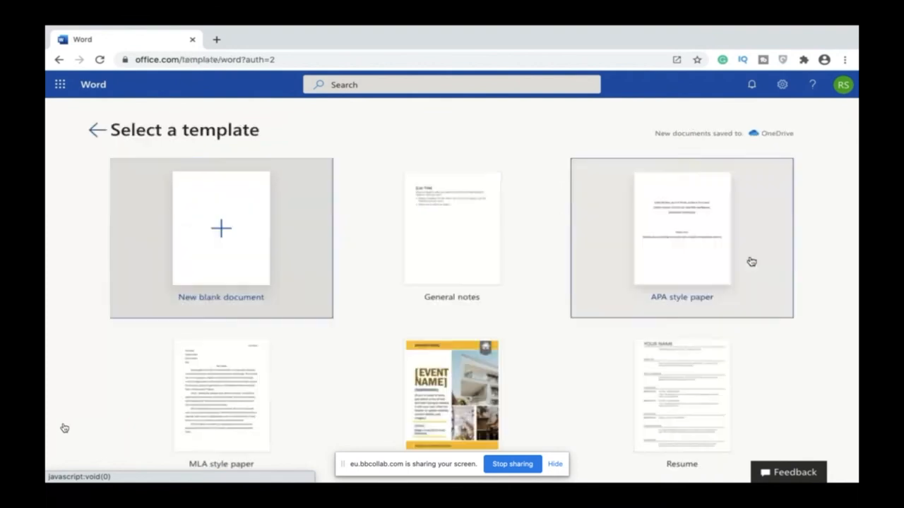
scroll(558, 290, "down", 10)
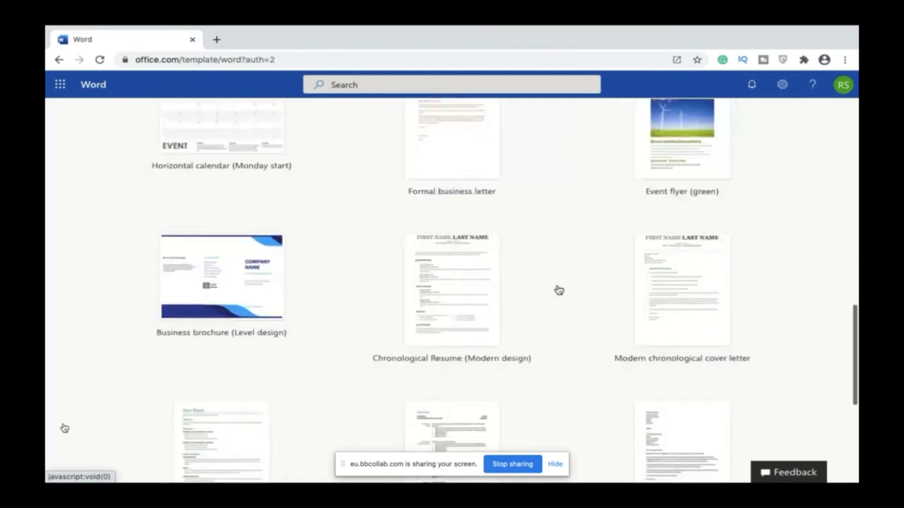
scroll(558, 290, "down", 3)
scroll(558, 290, "up", 8)
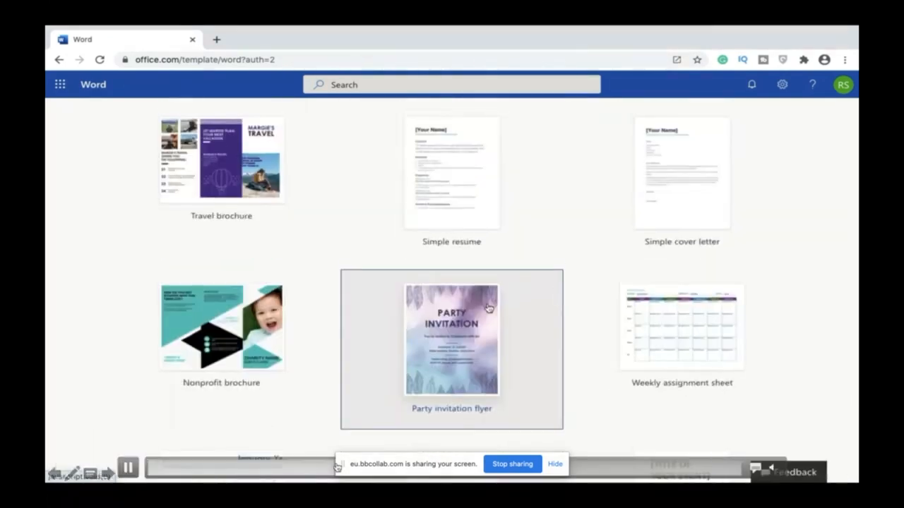
scroll(91, 356, "up", 4)
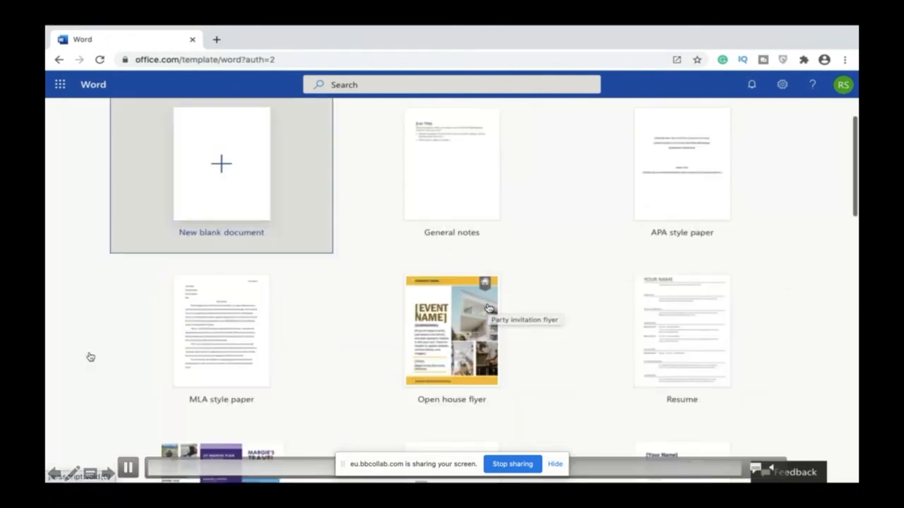
scroll(487, 308, "up", 2)
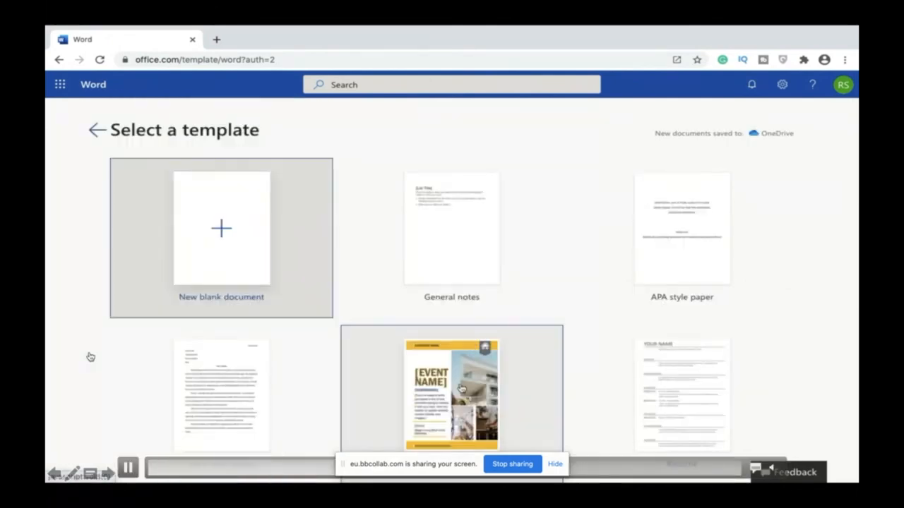
left_click(470, 271)
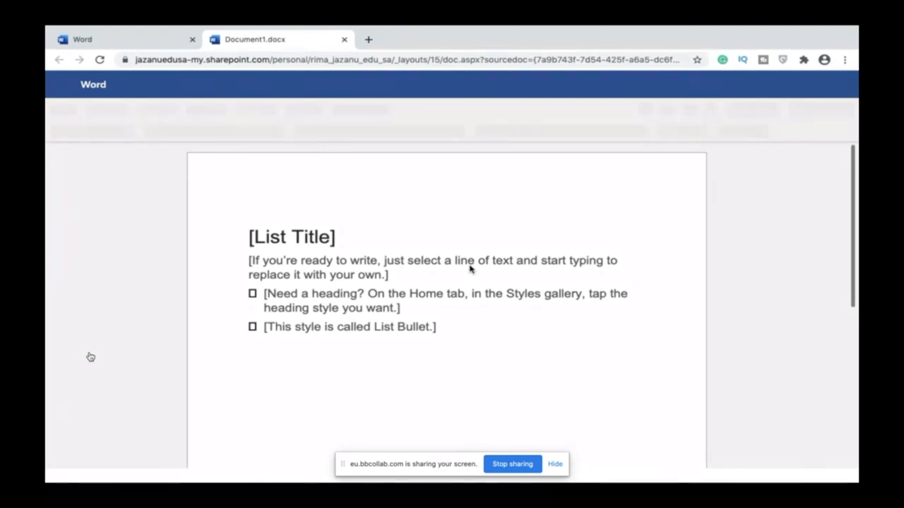
Add an empty bullet below the last list item and glance at the File options
left_click(449, 337)
key("Return")
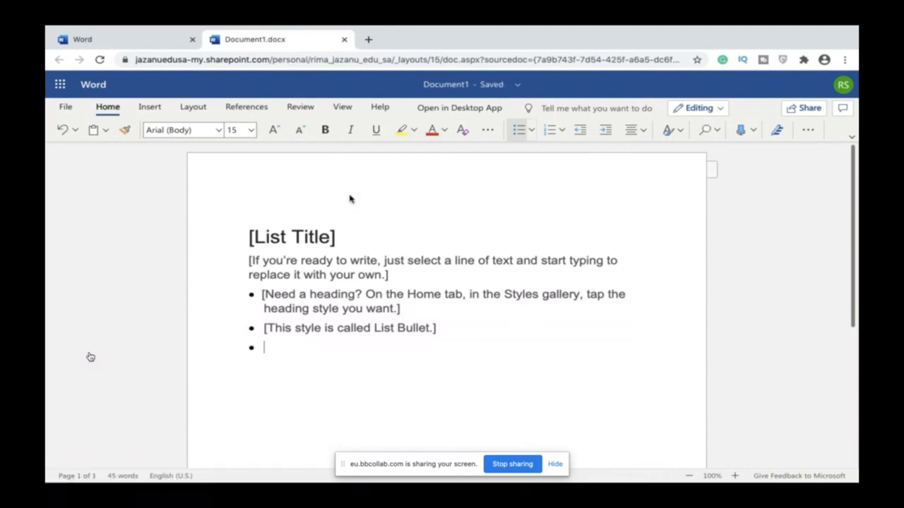
left_click(64, 108)
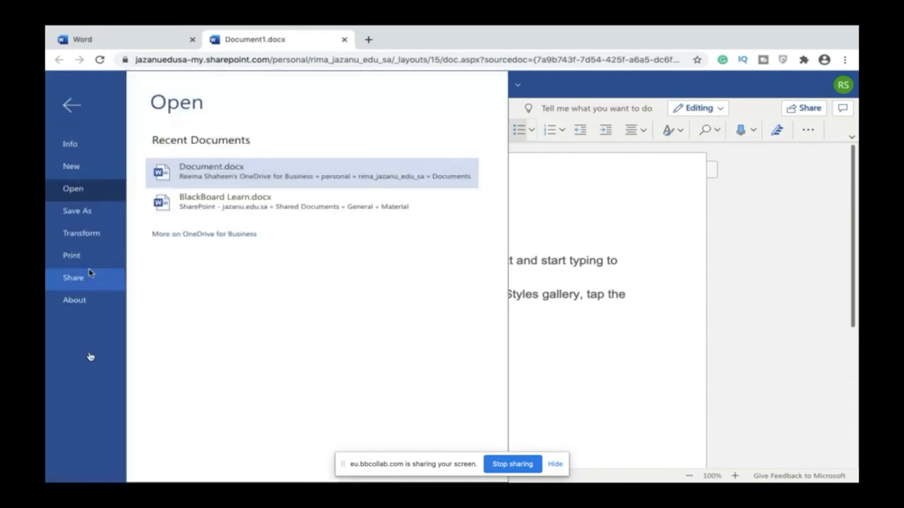
left_click(76, 104)
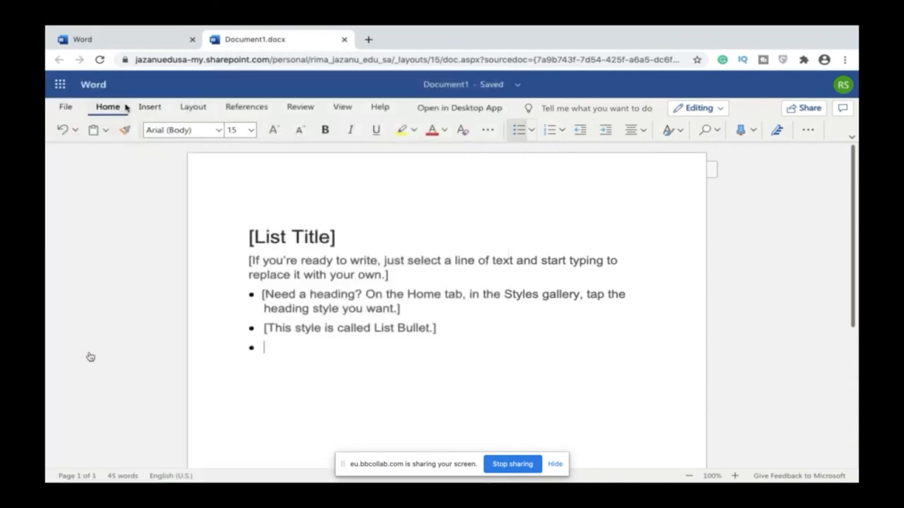
Look through the Insert, Layout, References, Review and View tabs, then open the document in desktop Word
left_click(150, 107)
left_click(195, 108)
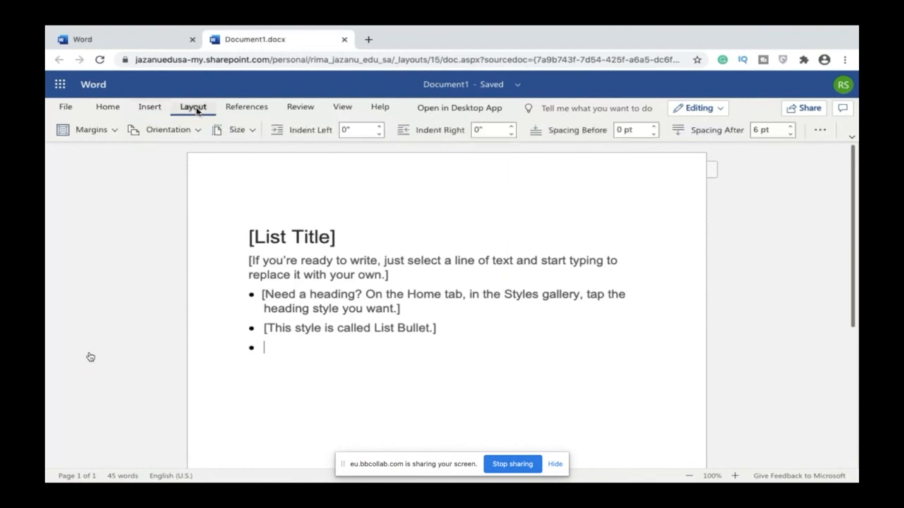
left_click(243, 108)
left_click(300, 108)
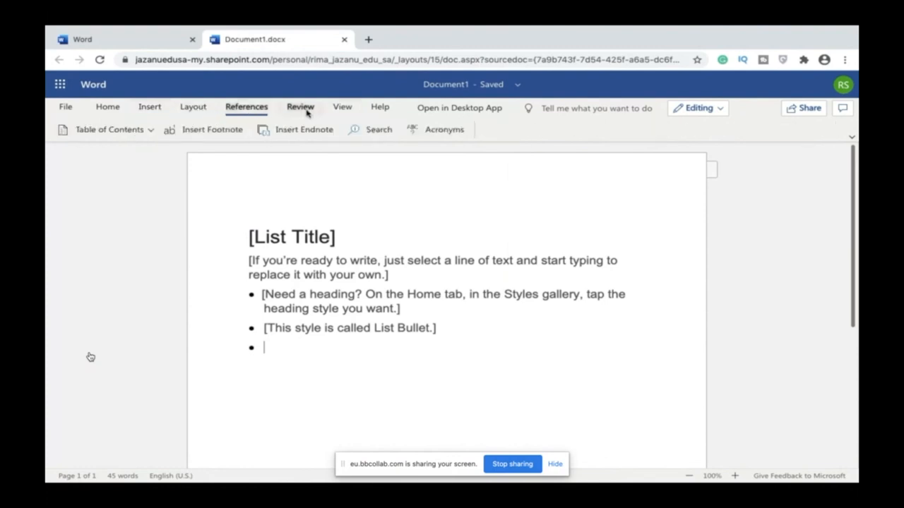
left_click(343, 108)
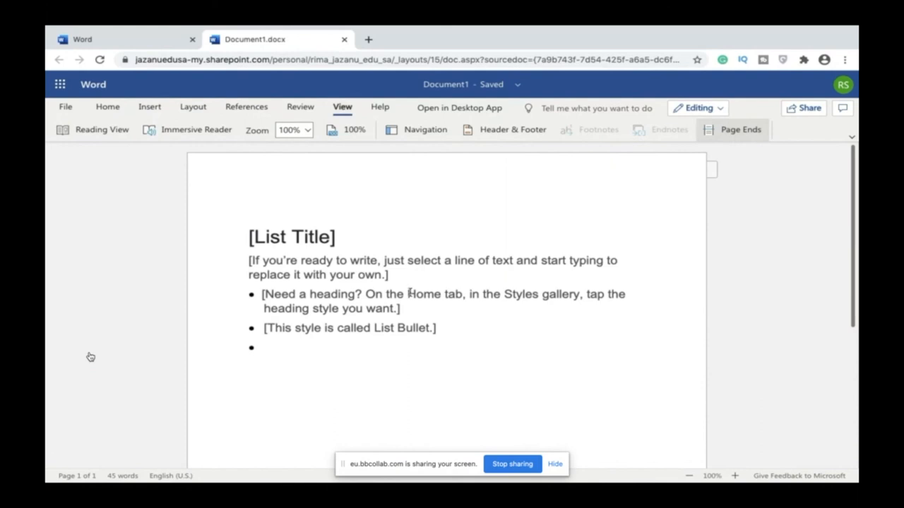
left_click(477, 110)
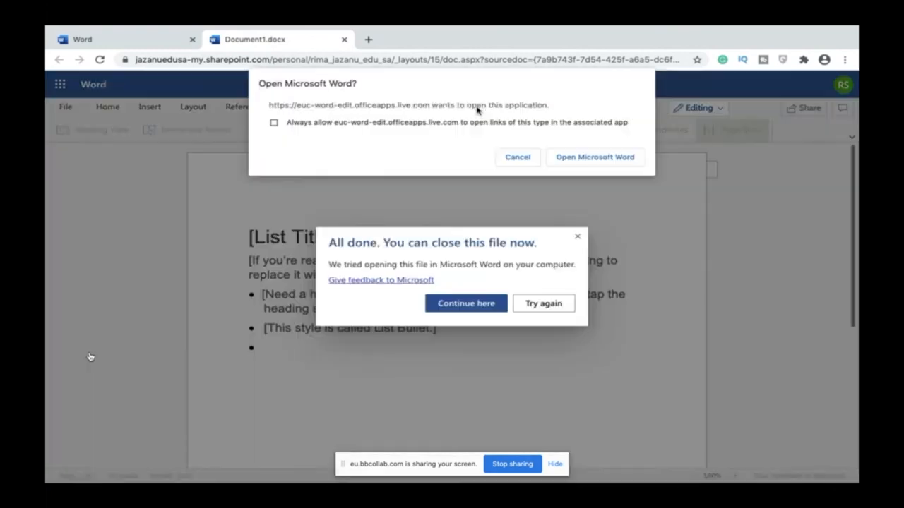
left_click(602, 158)
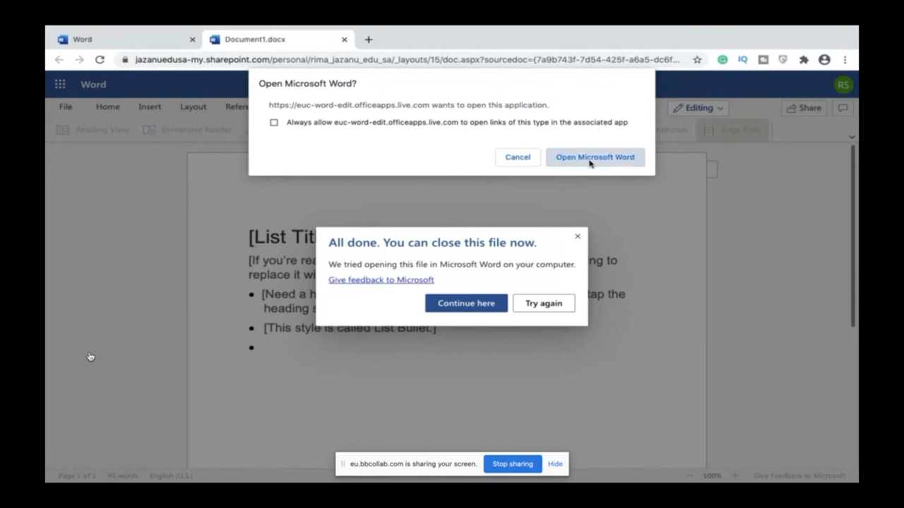
Open Document1 in desktop Microsoft Word, make its window full screen, then return to the browser
left_click(593, 160)
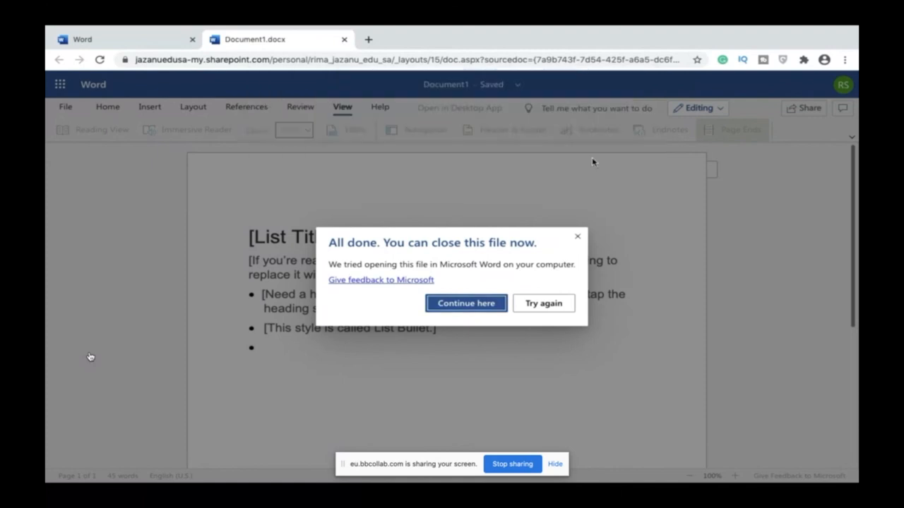
left_click(464, 305)
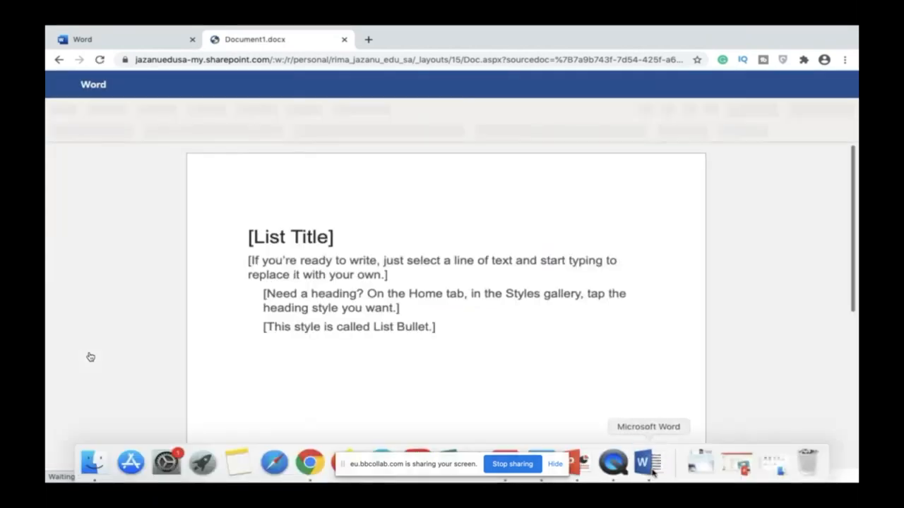
left_click(648, 464)
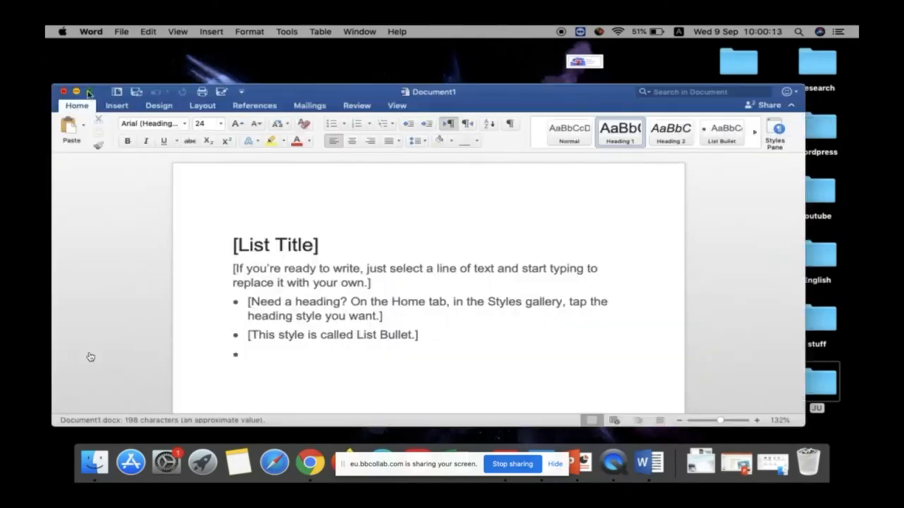
left_click(89, 92)
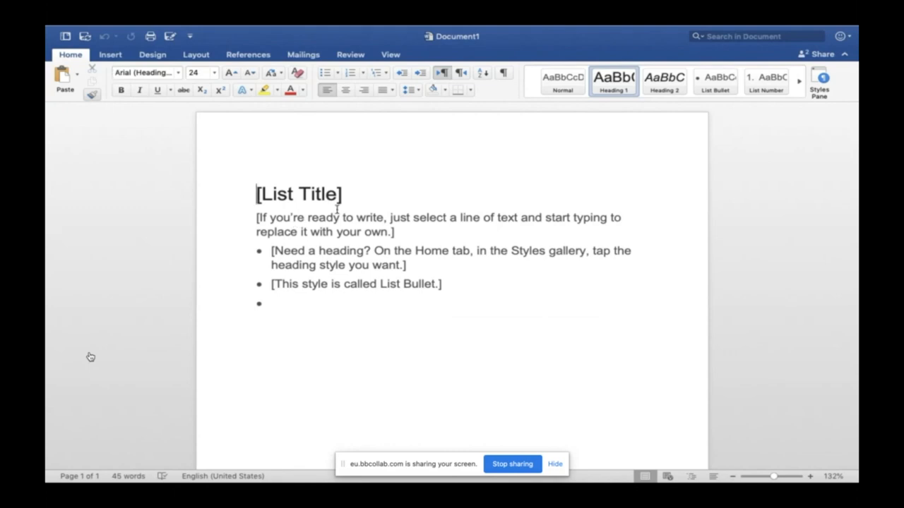
mouse_move(124, 28)
mouse_move(416, 480)
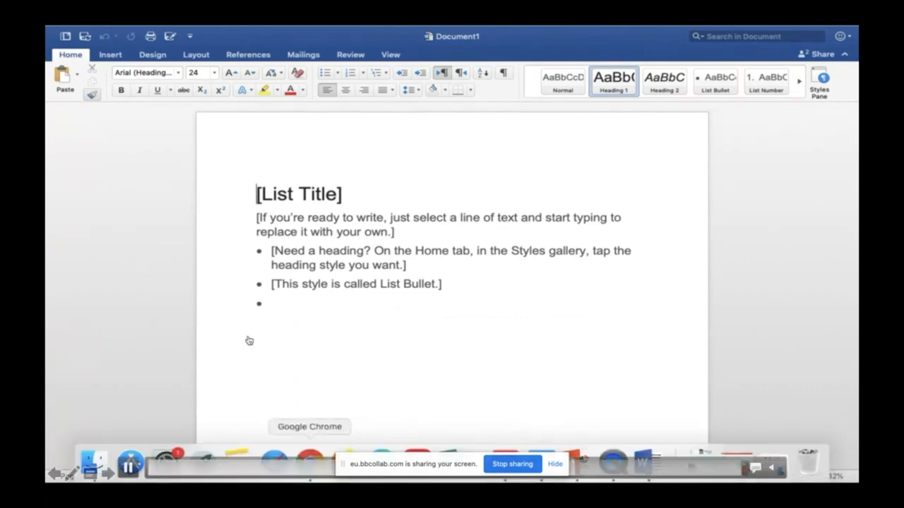
left_click(309, 462)
Create a new document from the Open house flyer template and select its [PROPERTY NAME] heading
left_click(148, 48)
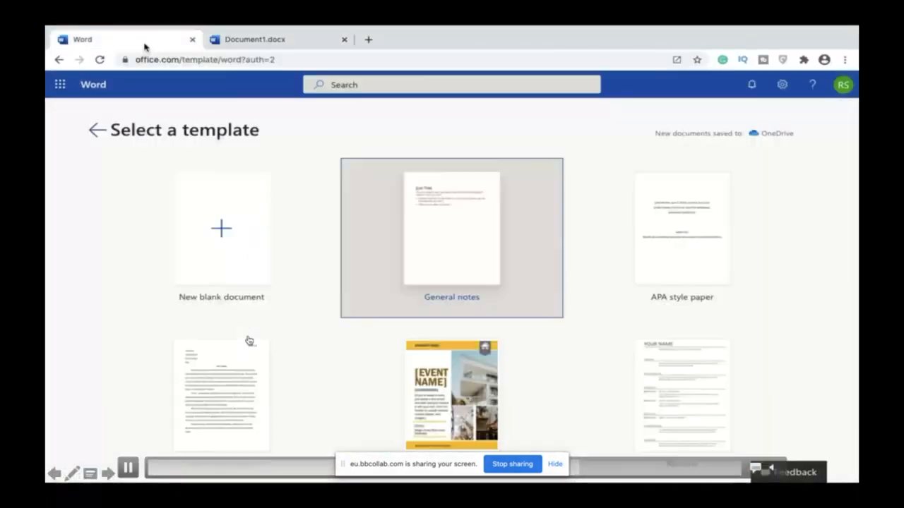
scroll(486, 322, "down", 2)
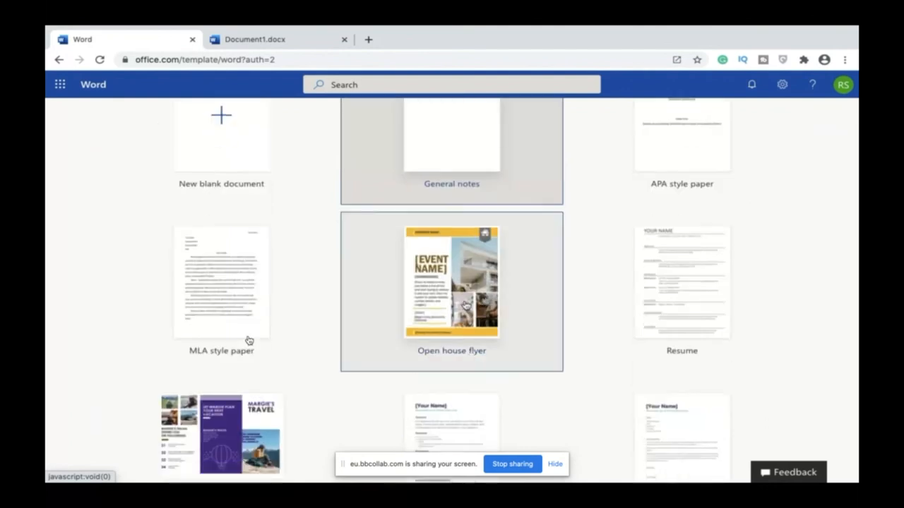
left_click(465, 305)
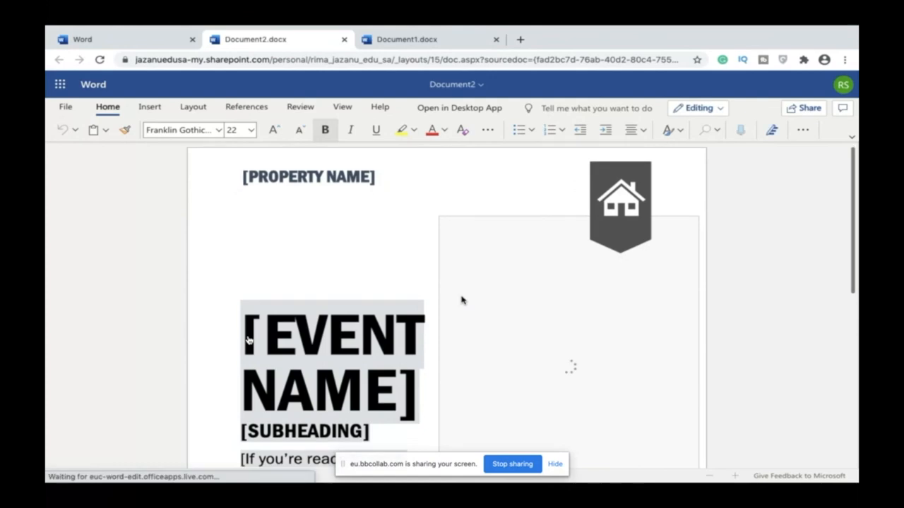
scroll(462, 301, "down", 10)
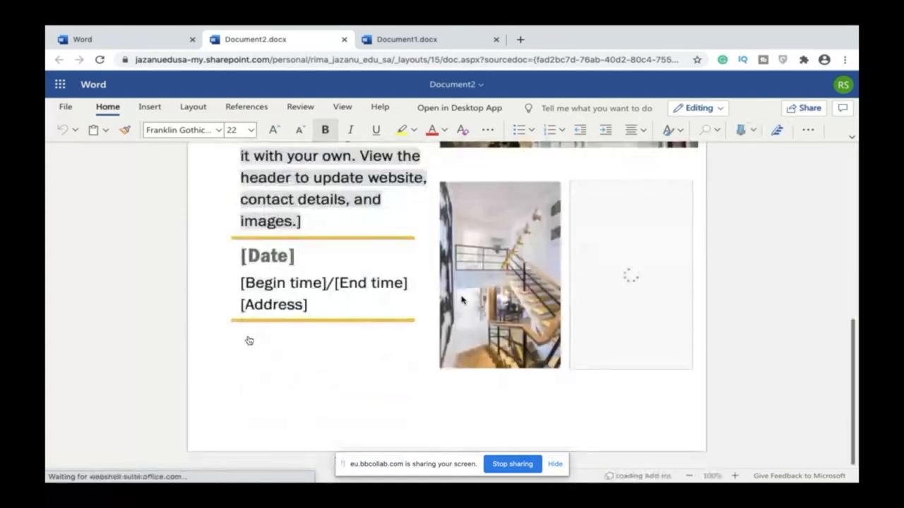
scroll(462, 301, "up", 1)
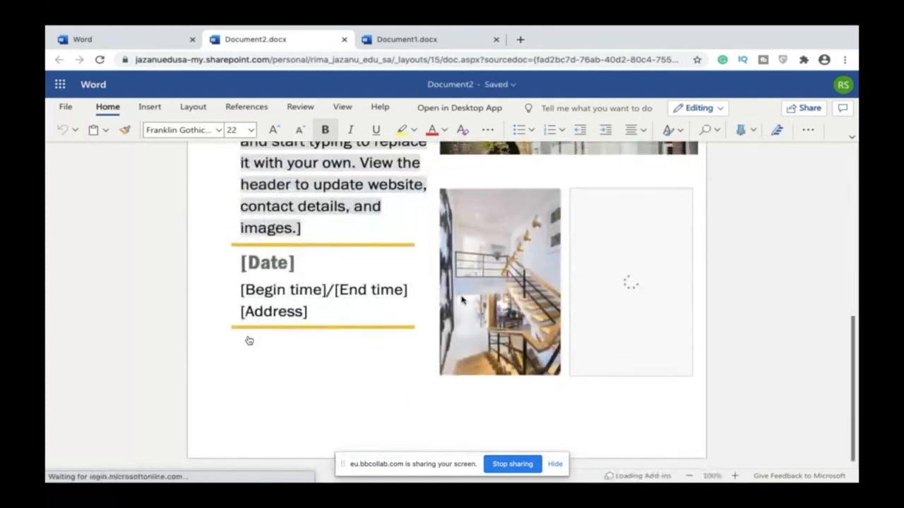
scroll(462, 301, "up", 10)
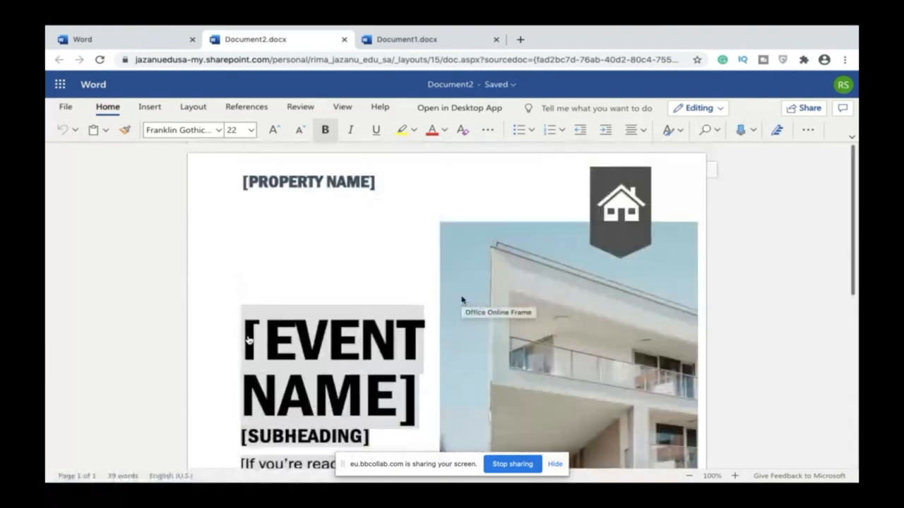
left_click(365, 187)
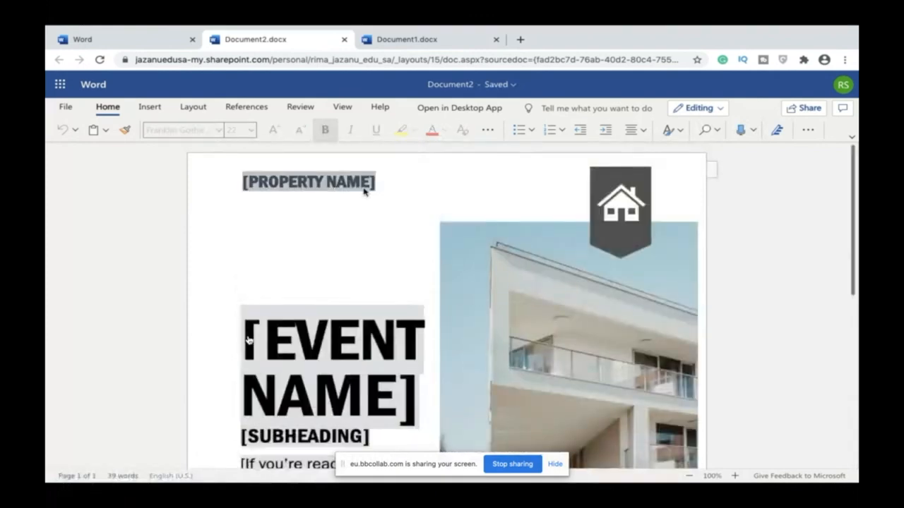
scroll(434, 380, "down", 3)
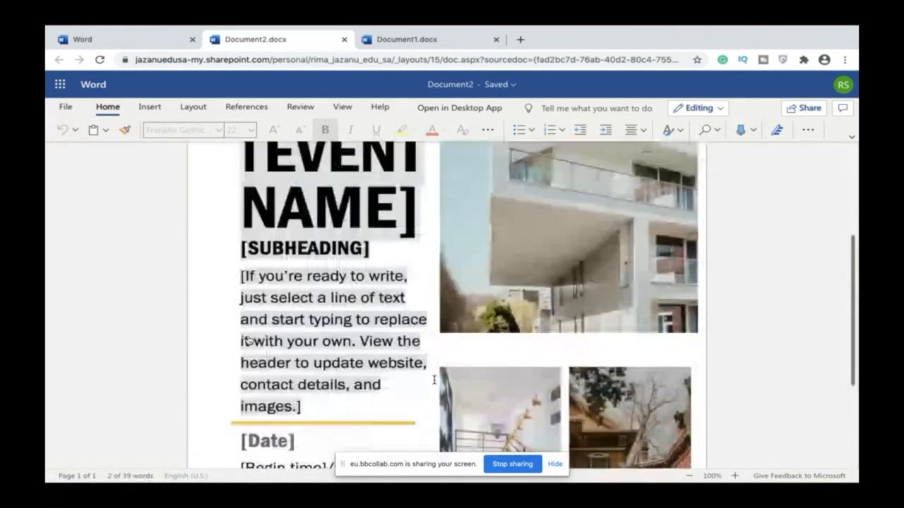
Return to Word's template gallery and go to the full collection of Word templates
left_click(117, 40)
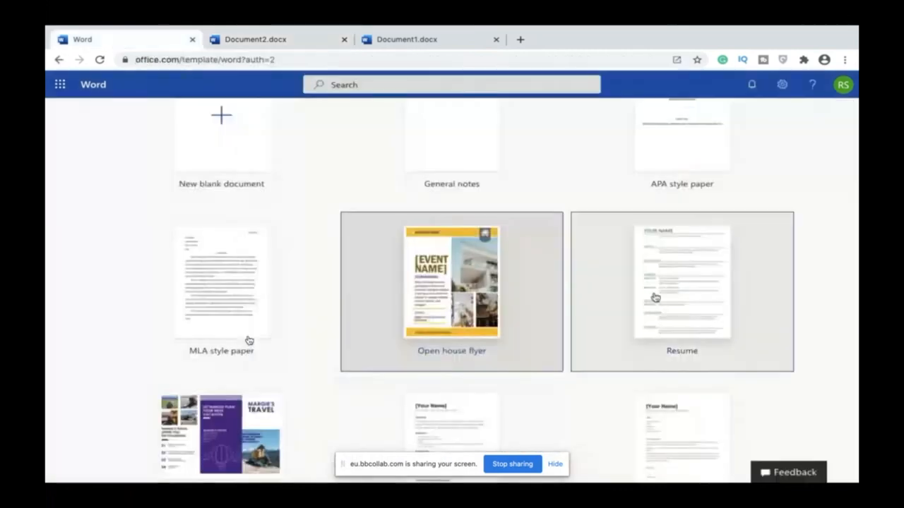
scroll(655, 297, "down", 8)
scroll(655, 297, "down", 3)
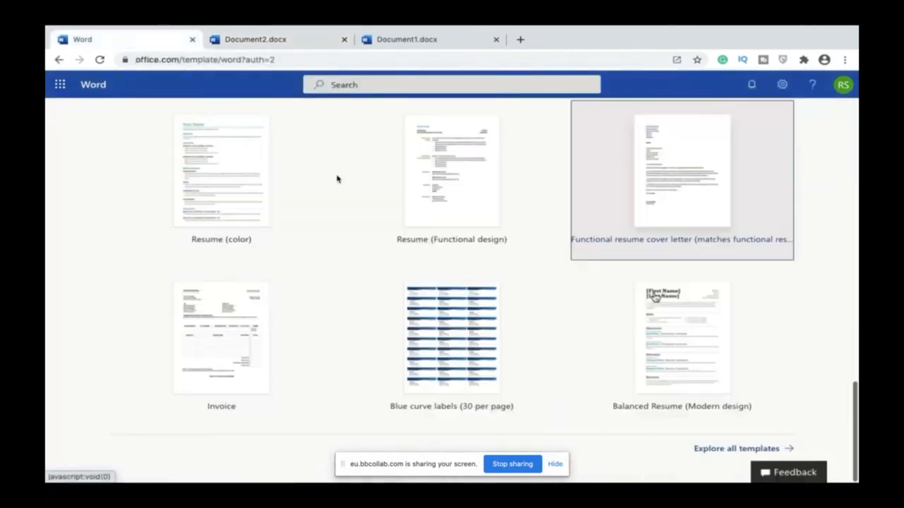
left_click(720, 452)
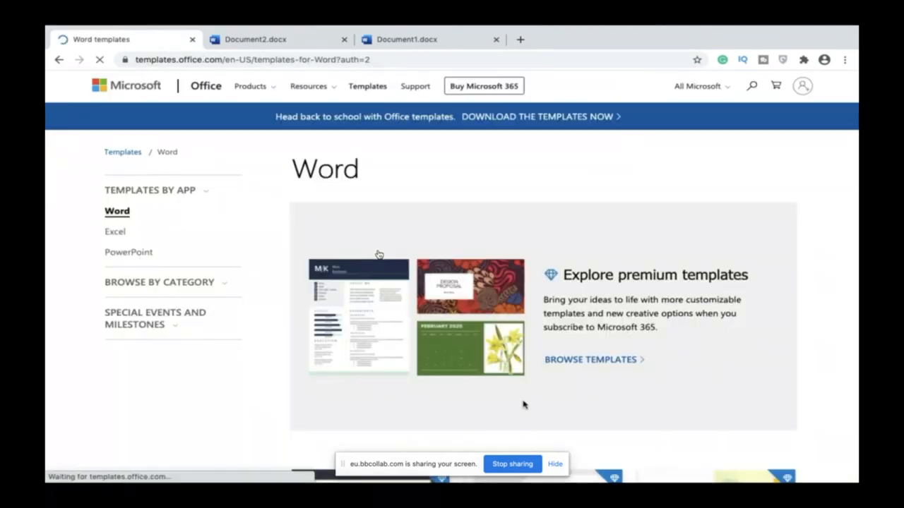
Scroll the Office templates site and open the Teacher appreciation card template page
scroll(505, 403, "down", 5)
scroll(396, 324, "down", 2)
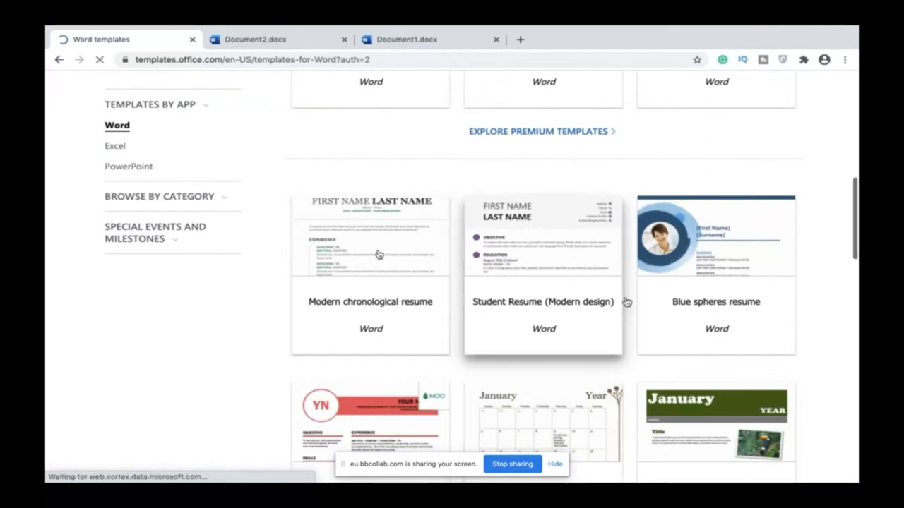
scroll(706, 290, "down", 10)
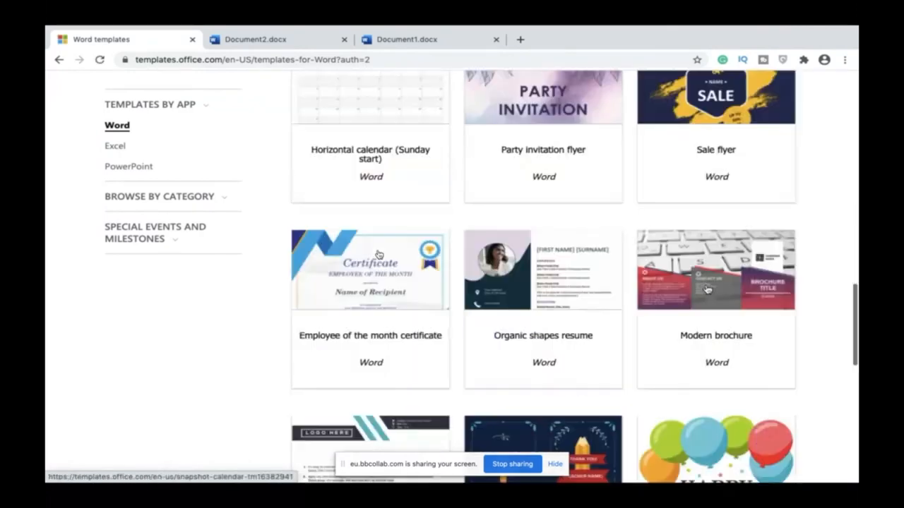
scroll(707, 290, "down", 1)
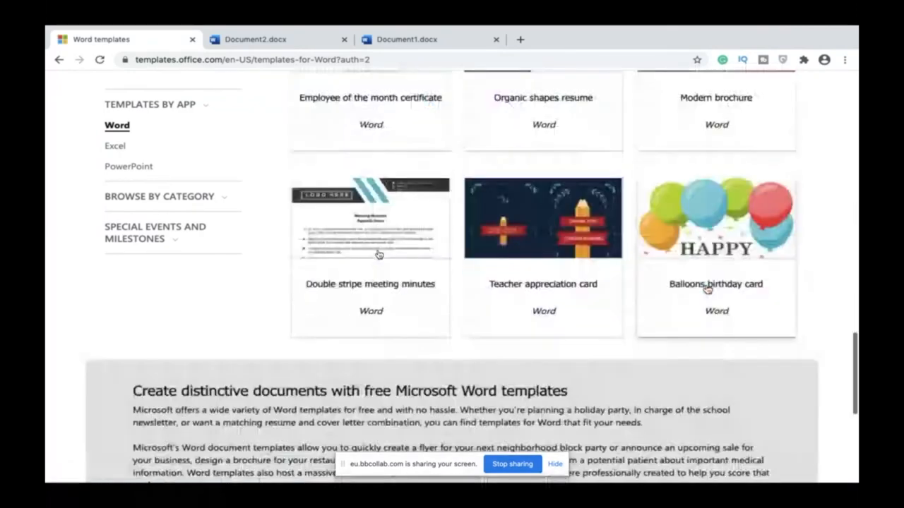
scroll(707, 289, "up", 3)
scroll(706, 289, "down", 1)
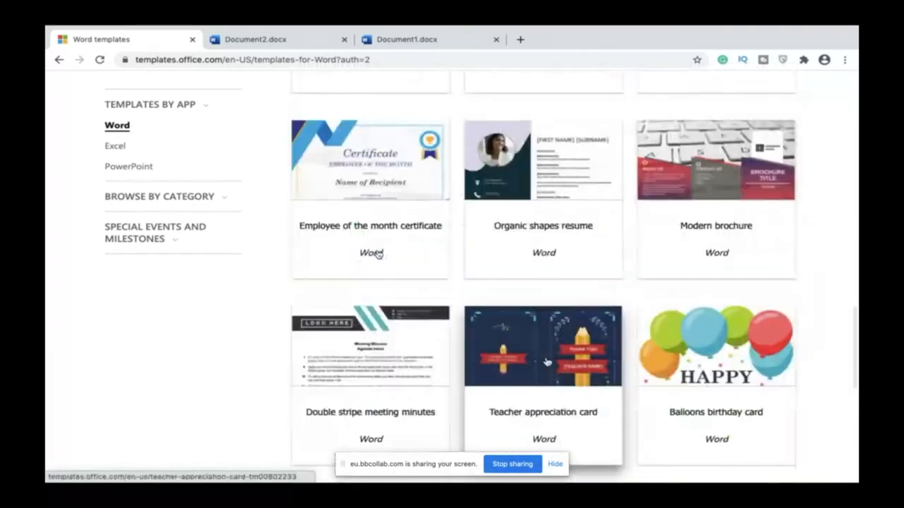
left_click(546, 362)
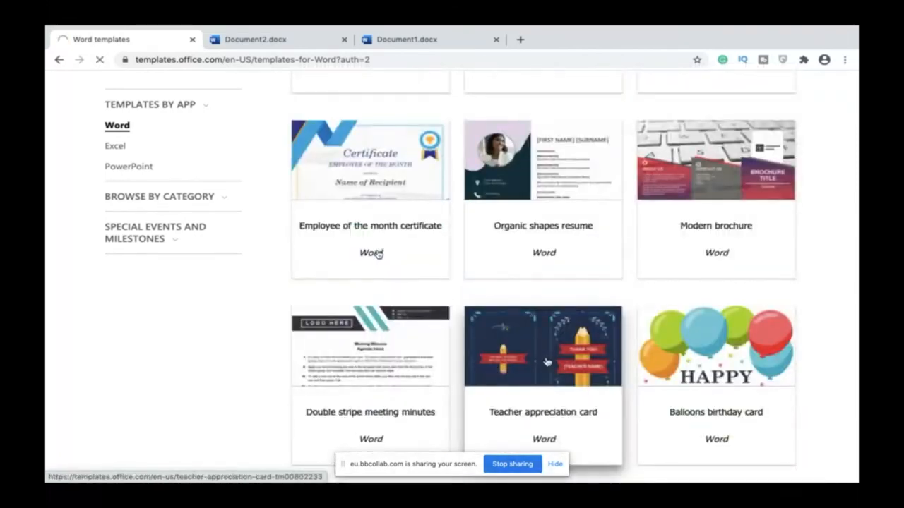
Download the Teacher appreciation card .dotx template, then switch to the other desktop
scroll(403, 359, "down", 2)
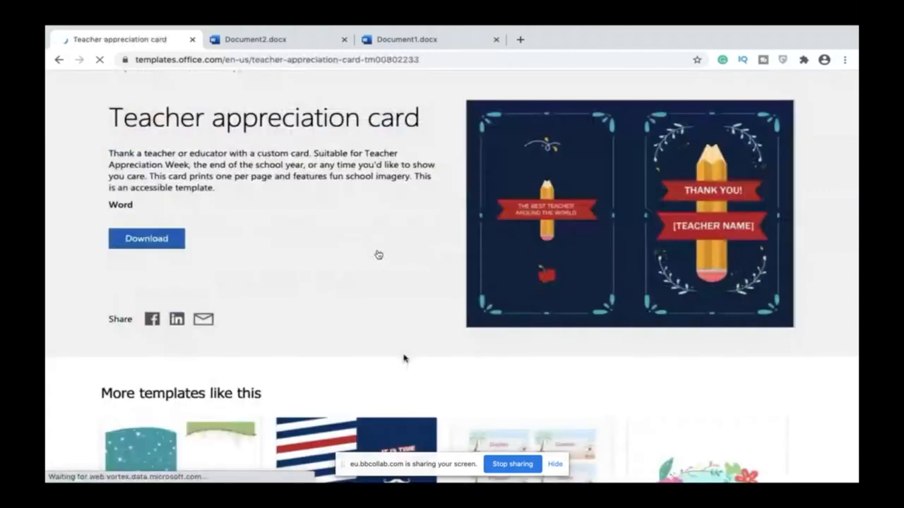
left_click(162, 242)
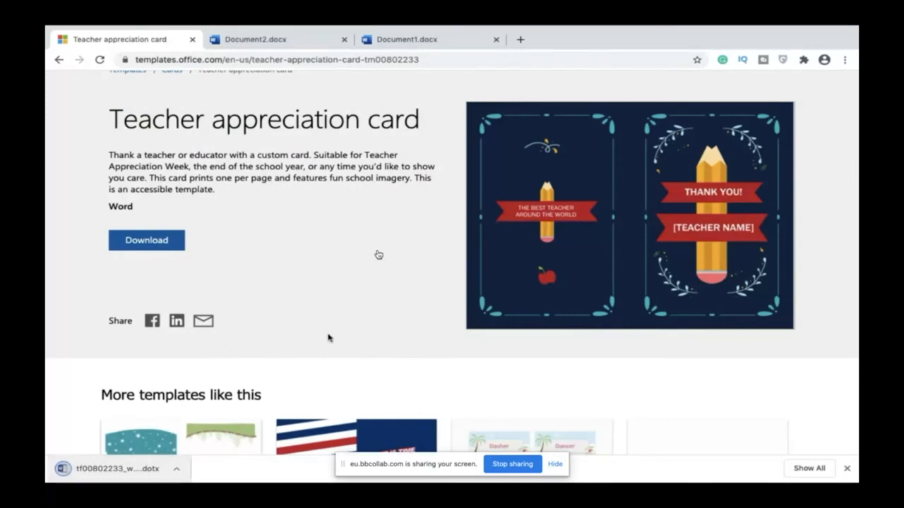
scroll(329, 338, "down", 3)
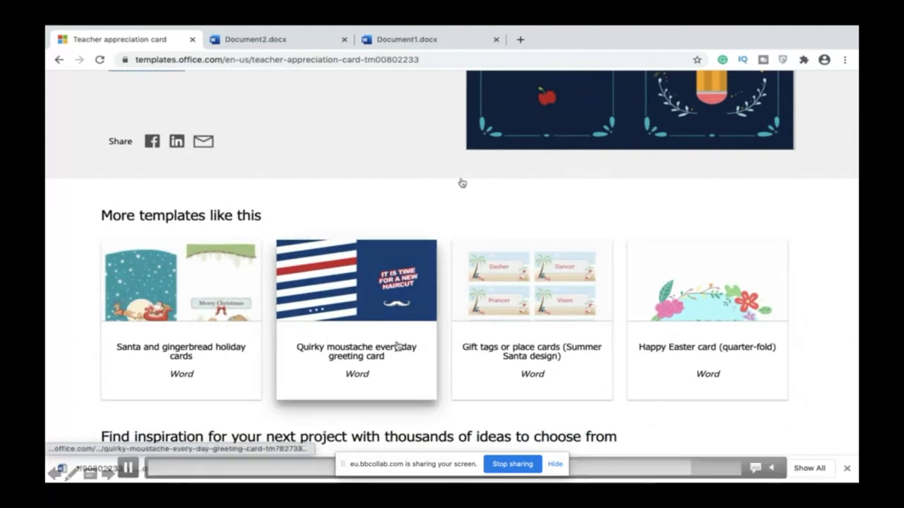
scroll(422, 203, "up", 5)
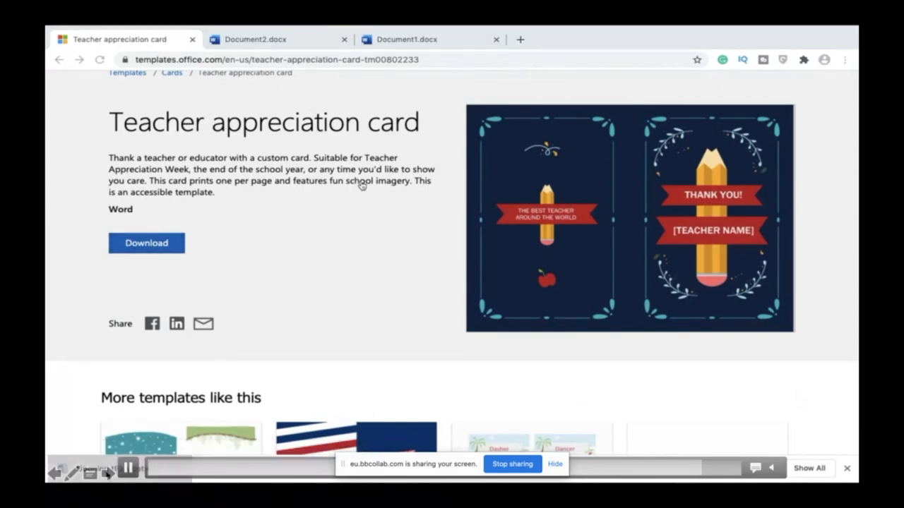
key("ctrl+Left")
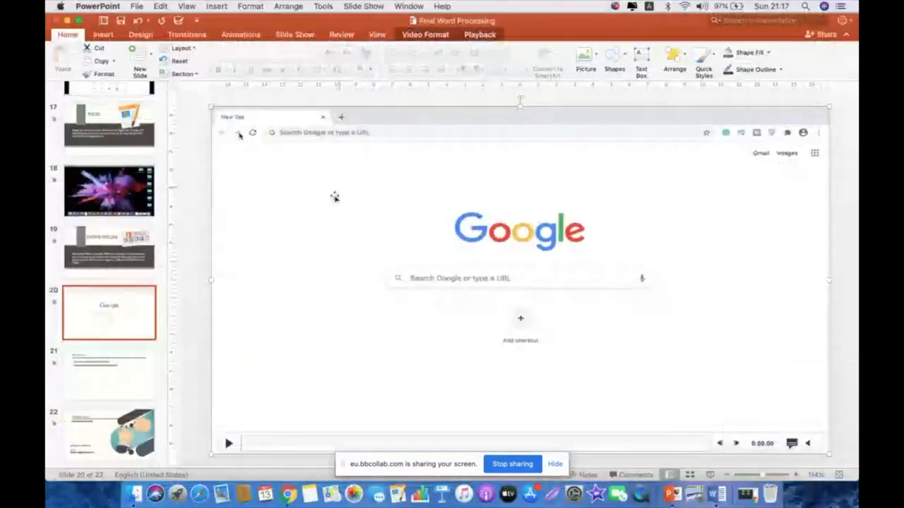
Go through slide 21 References to the slide 22 Thank You slide, minimize PowerPoint, and bring back Chrome
left_click(137, 373)
left_click(119, 429)
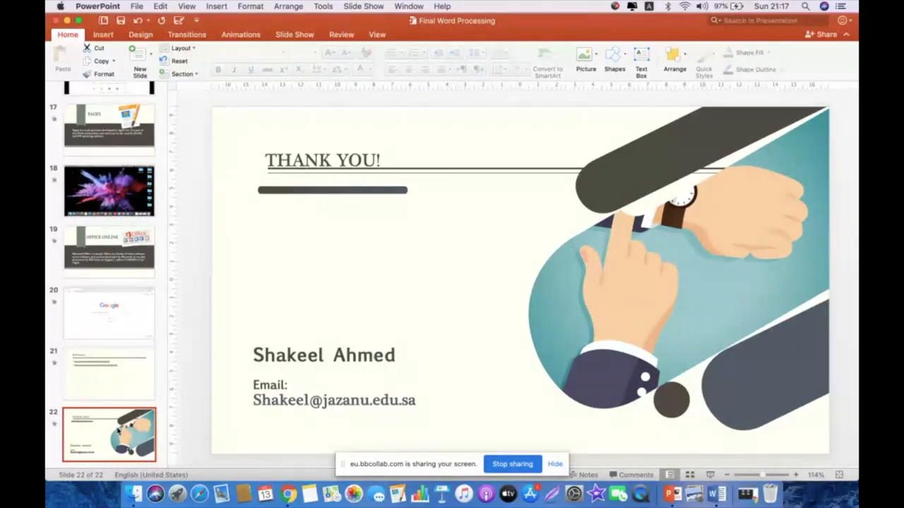
left_click(66, 20)
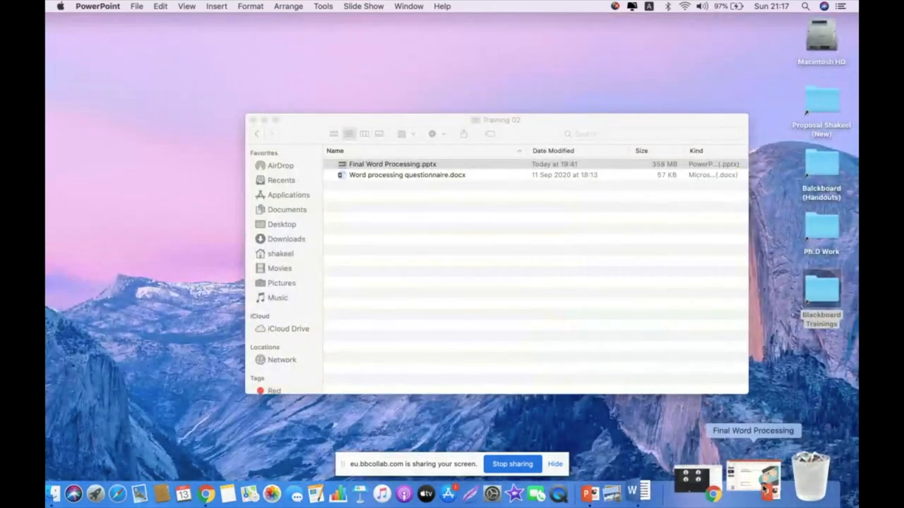
left_click(737, 491)
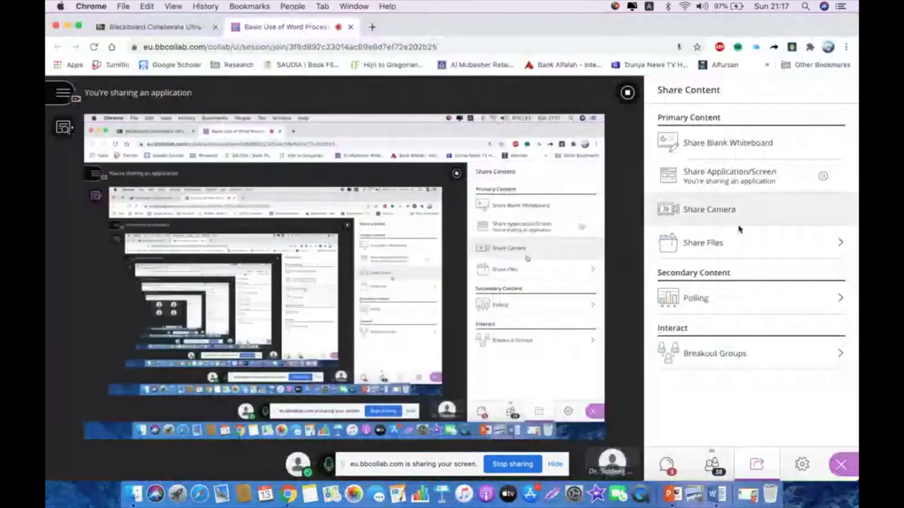